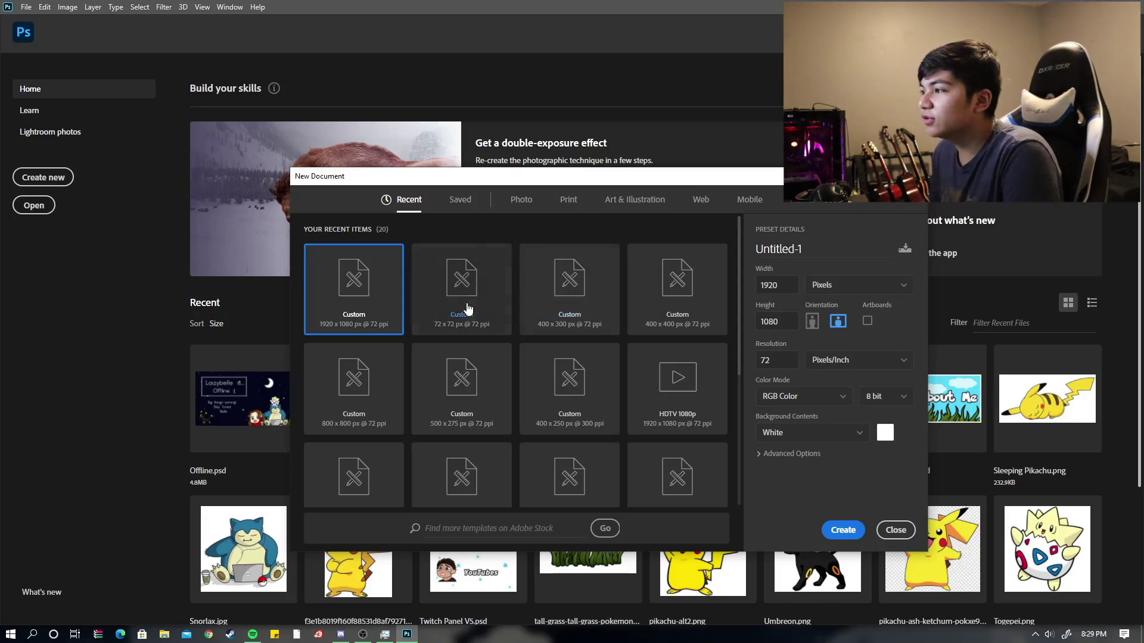
Dismiss the New Document dialog without creating a document, returning to the Home screen
click(817, 258)
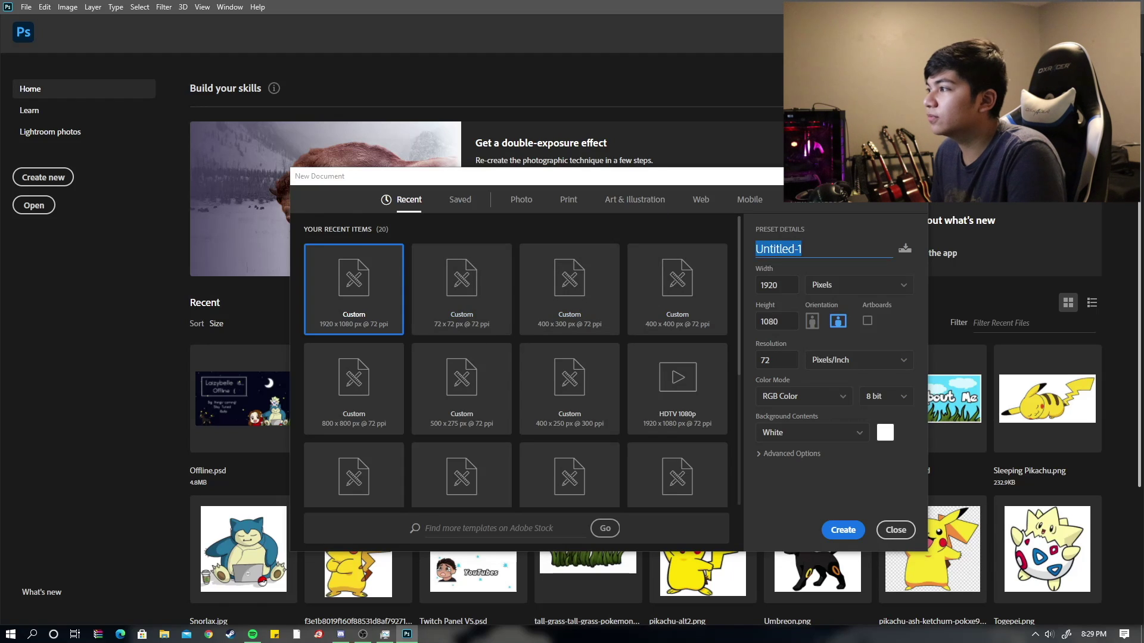
key(Escape)
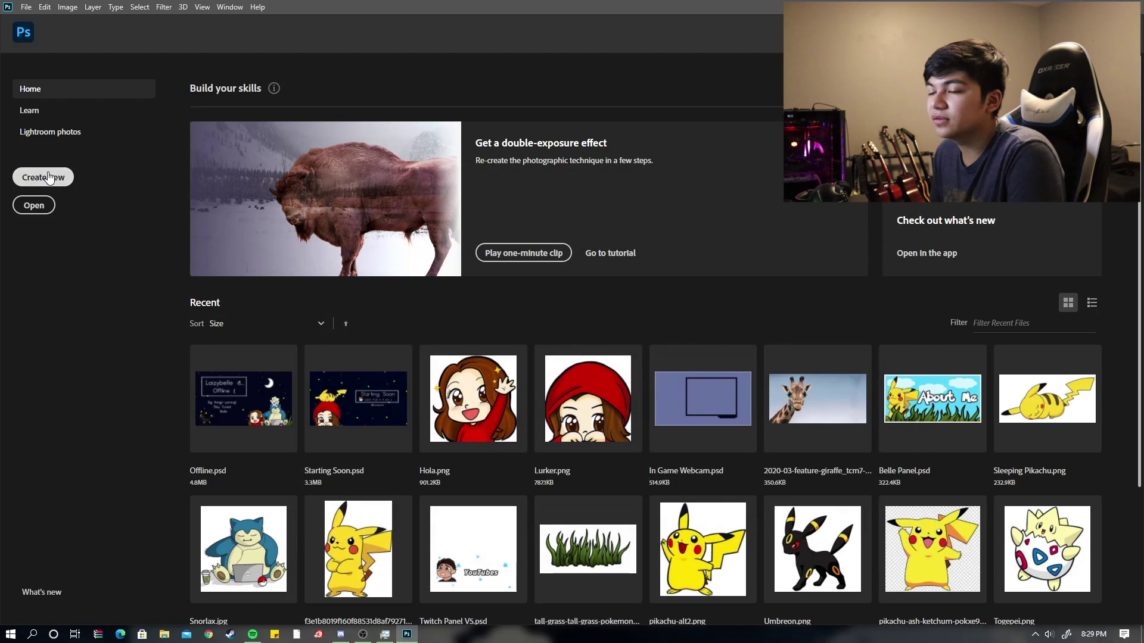
Create an HDTV 1080p (1920×1080) document named 'Starting Soon' at 300 pixels/inch
click(49, 177)
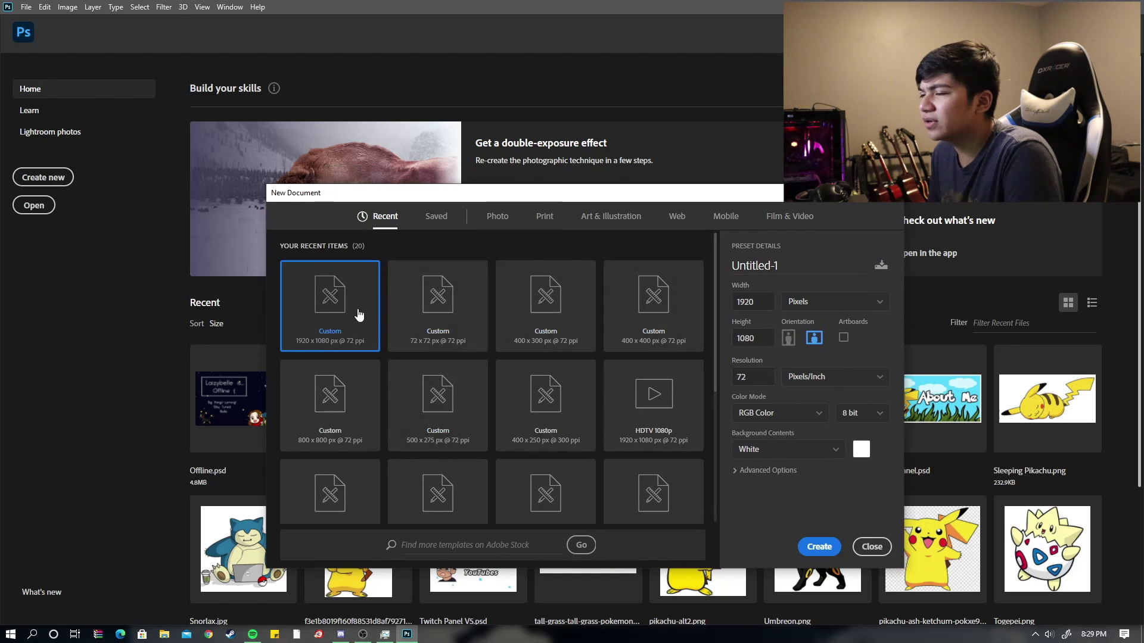
scroll(596, 358, down, 2)
click(656, 271)
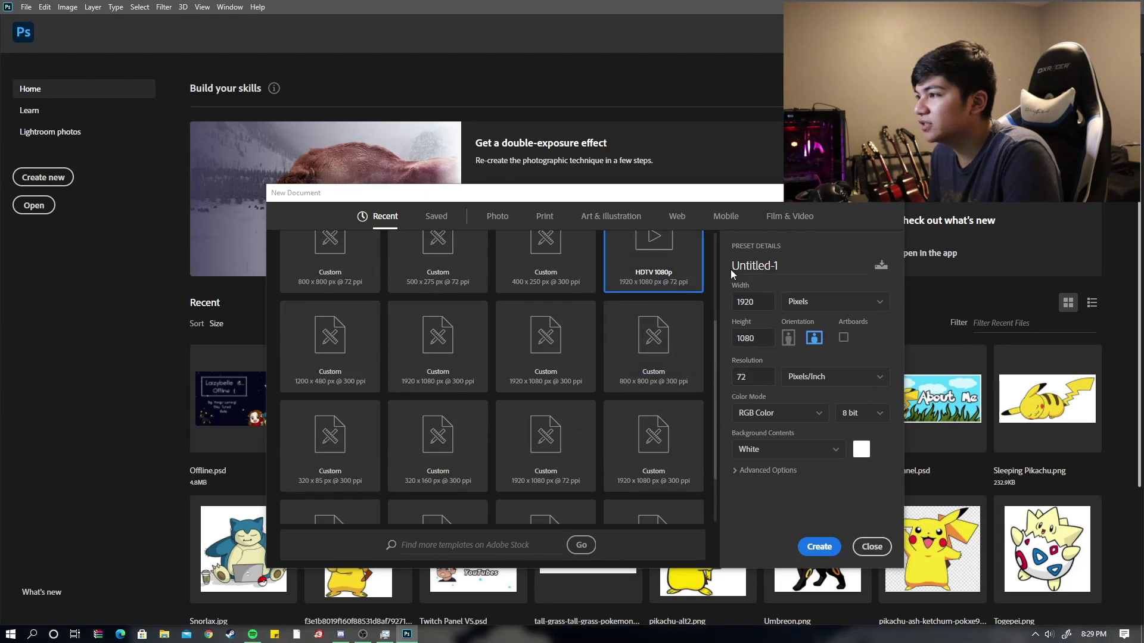
scroll(672, 333, up, 3)
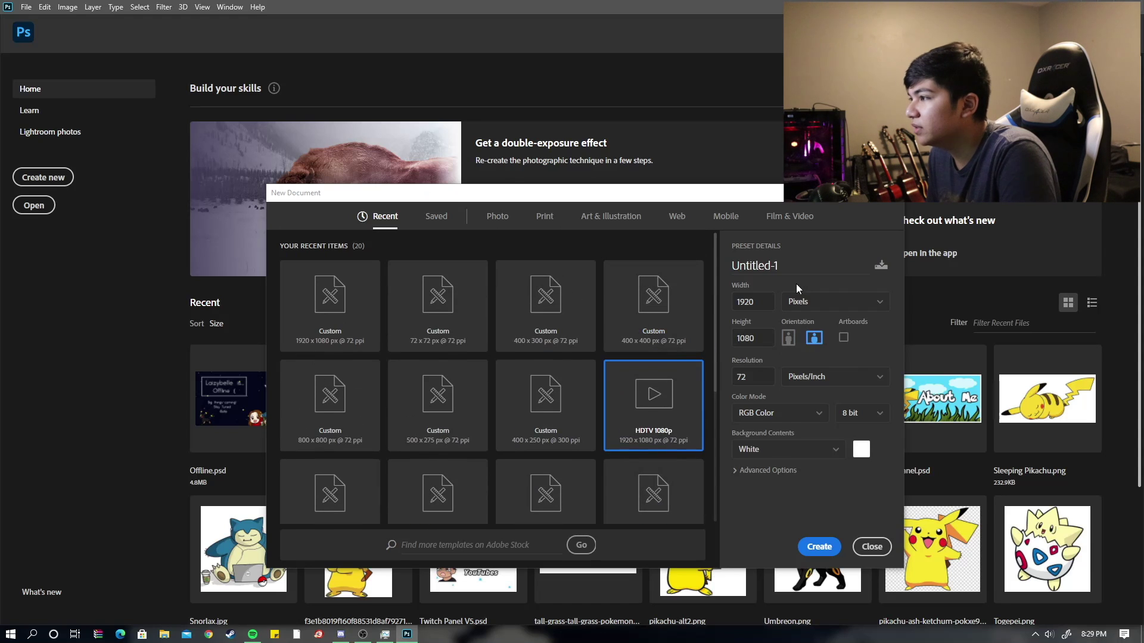
click(786, 268)
text(Sta)
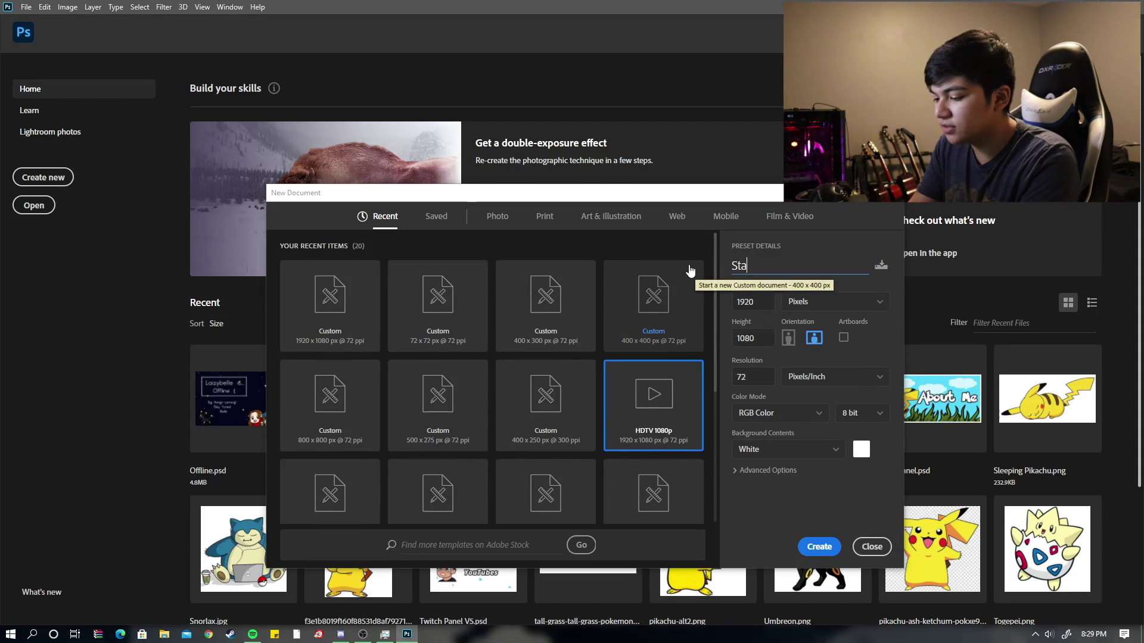
text(rting Soon)
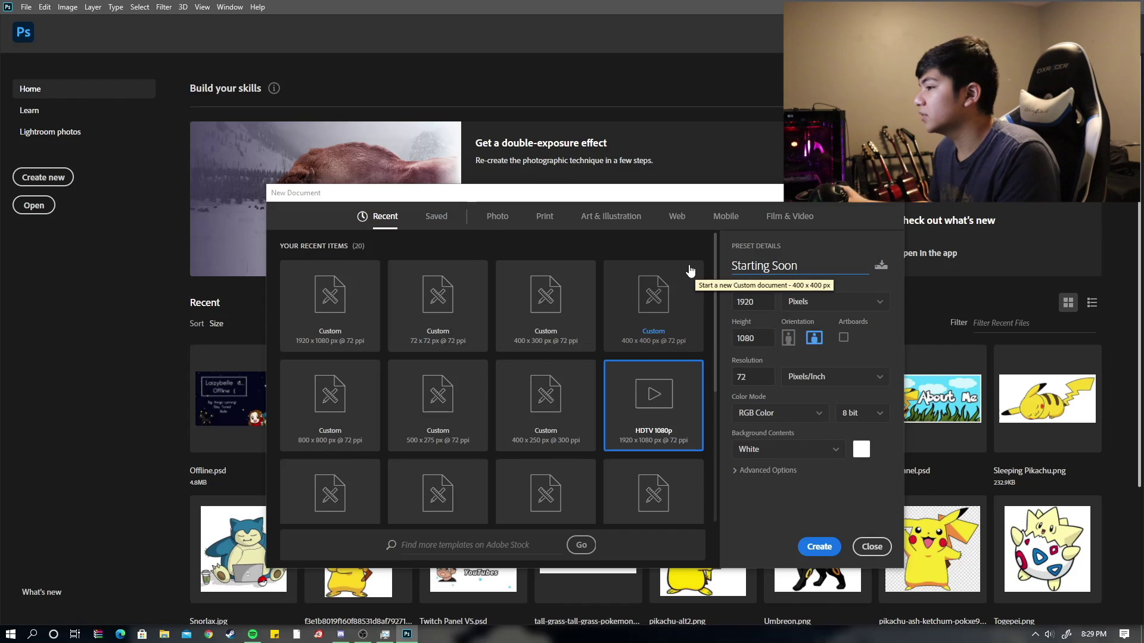
click(743, 376)
drag(743, 377, 752, 373)
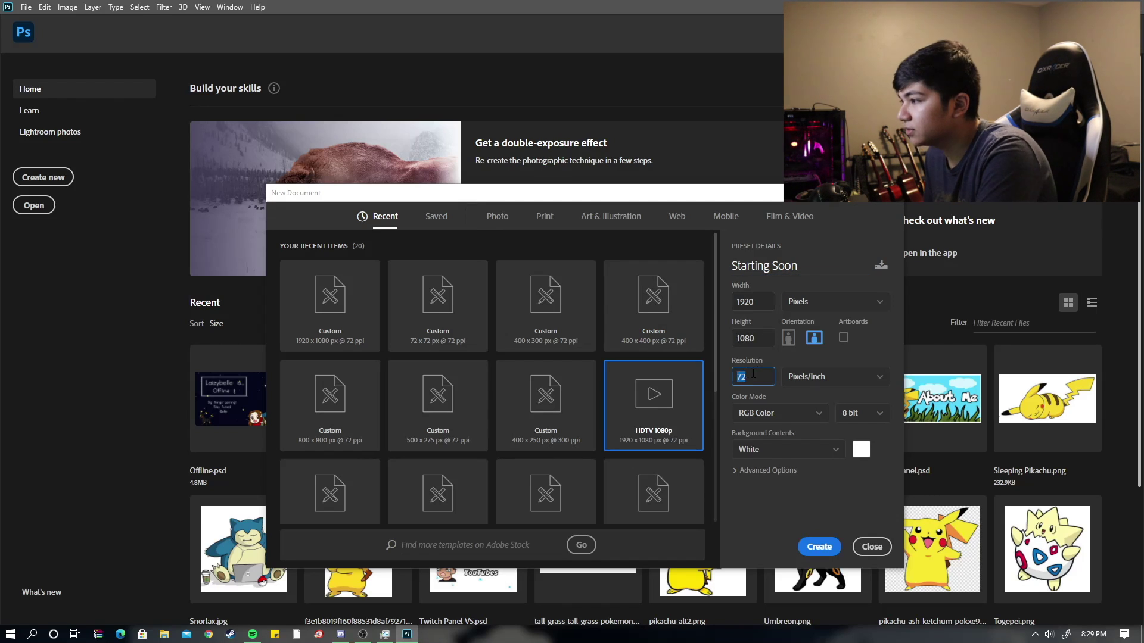
text(300)
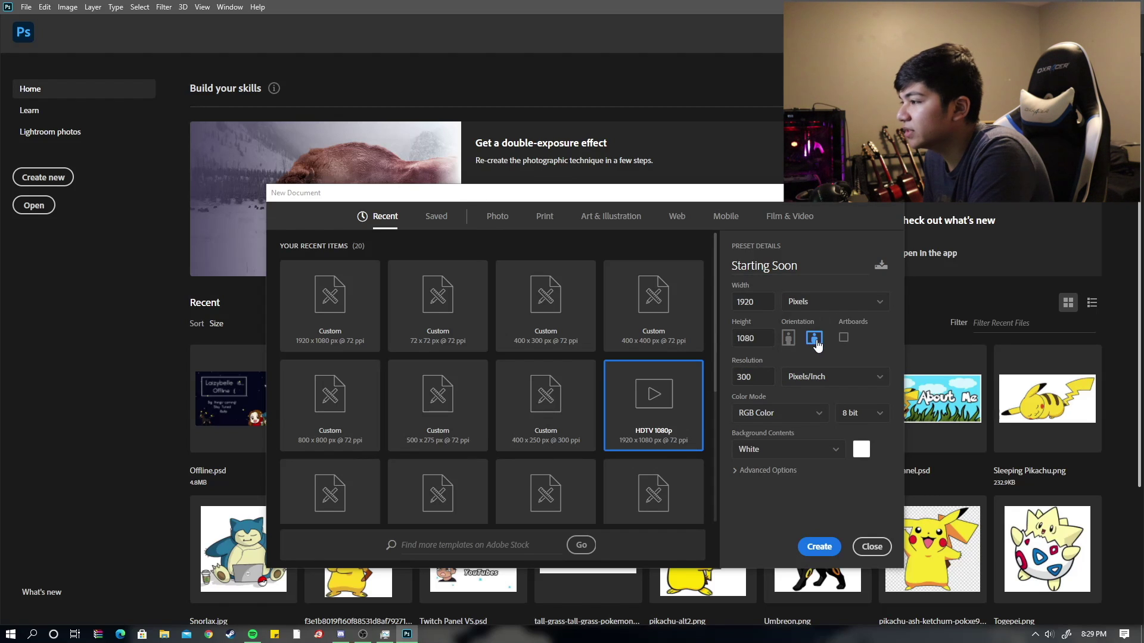
click(809, 546)
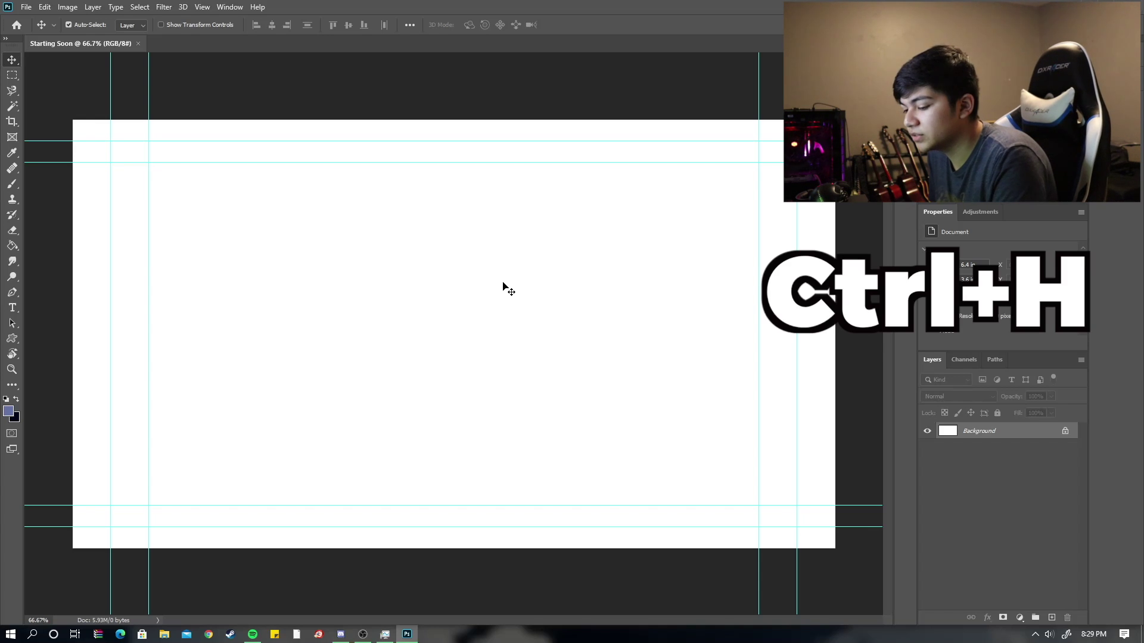
Hide the guides with Ctrl+H, toggling View > Extras once along the way
key(ctrl+h)
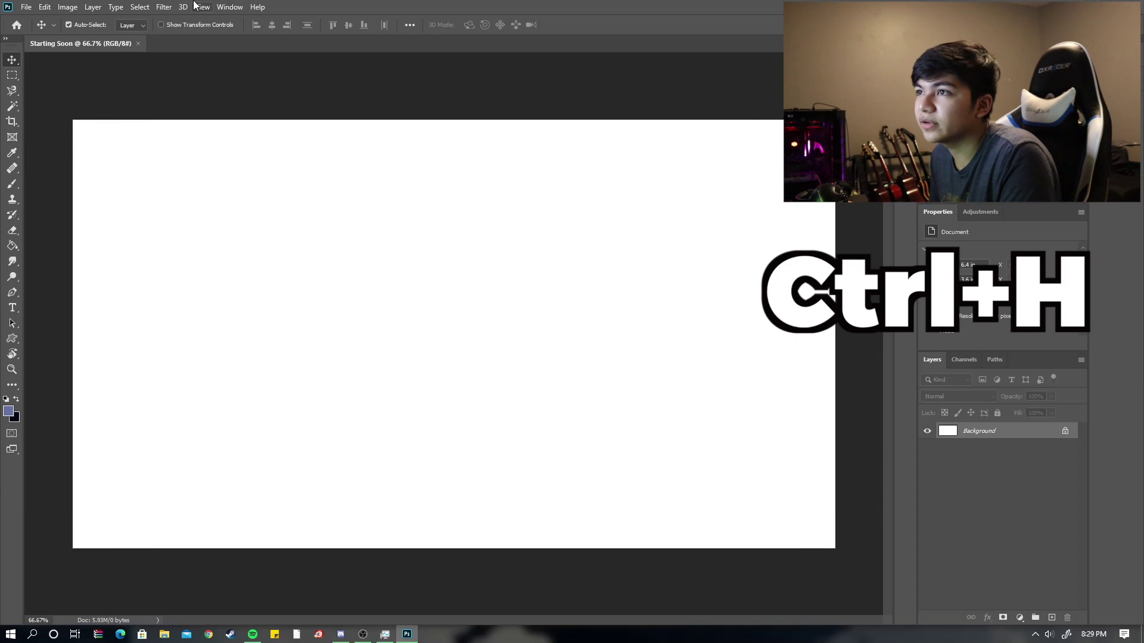
click(201, 7)
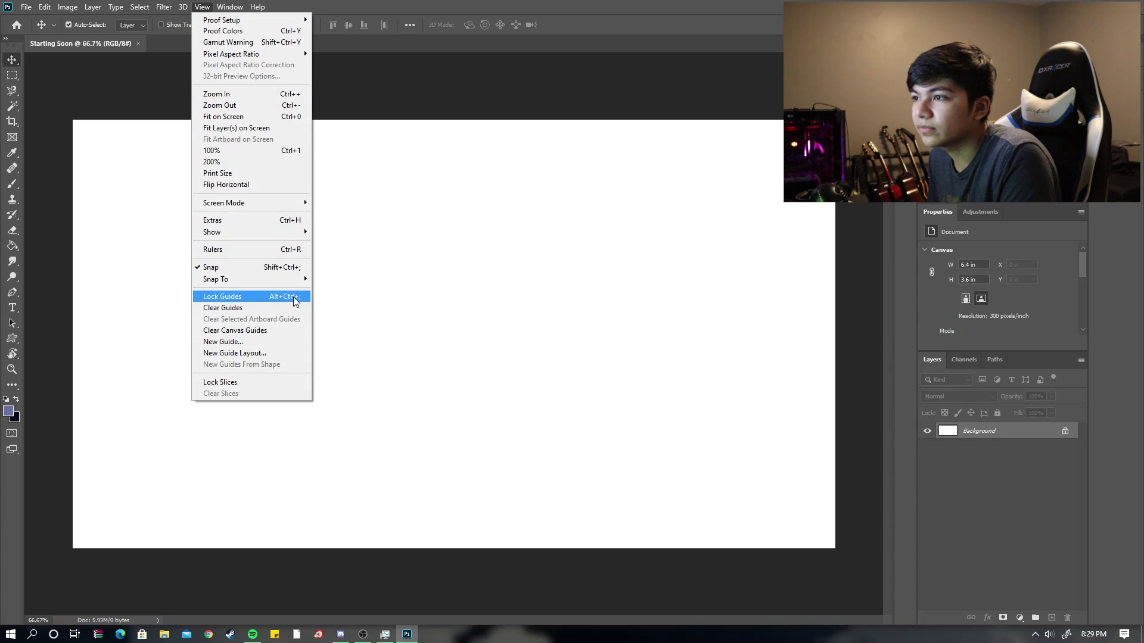
click(292, 223)
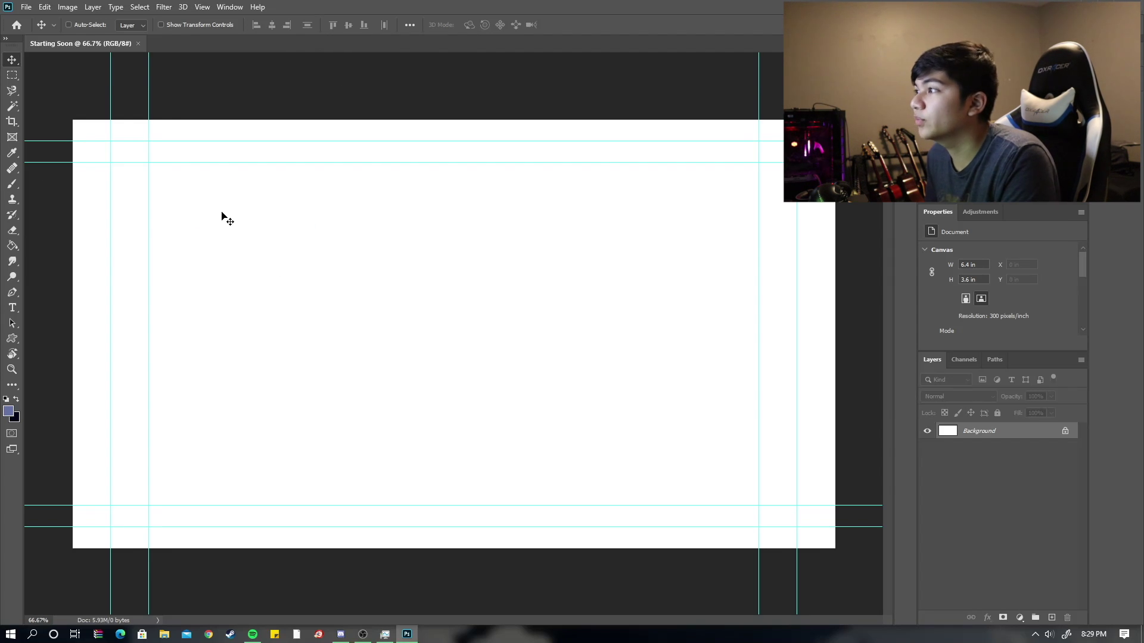
key(ctrl+h)
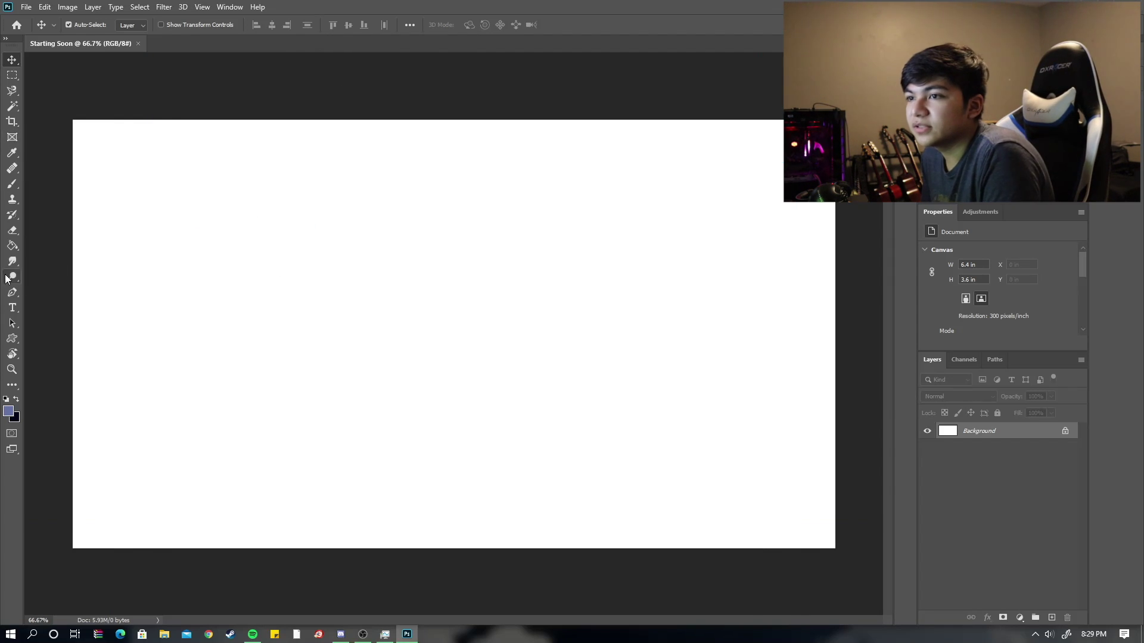
Open Starting-Soon.png from Desktop > Wichitooo as a reference, then return to the Starting Soon tab
click(26, 6)
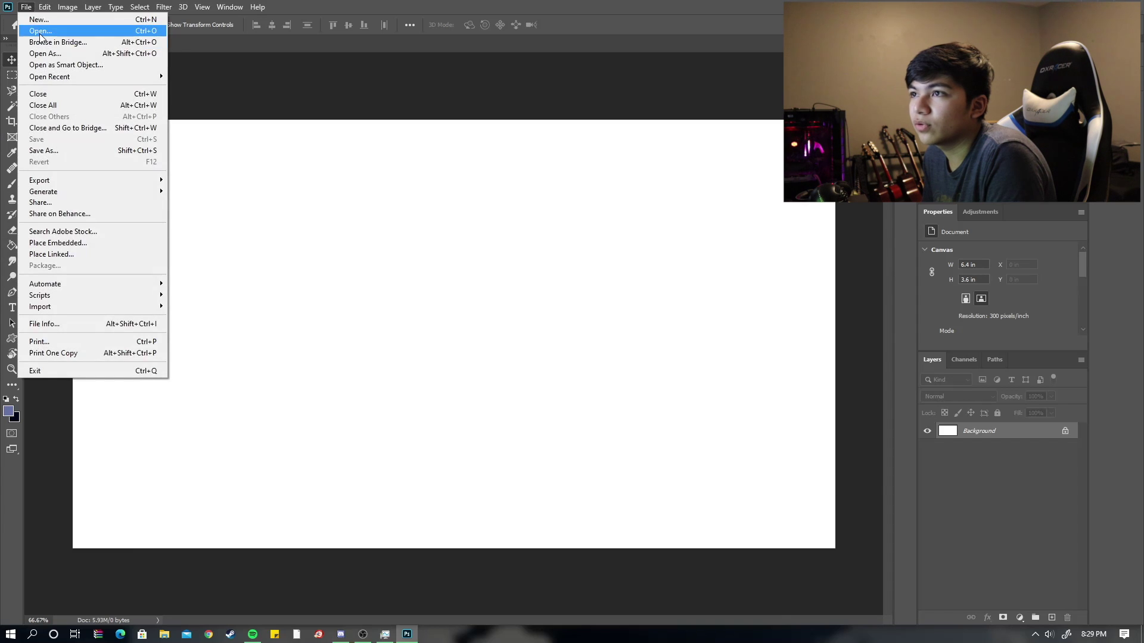
click(40, 32)
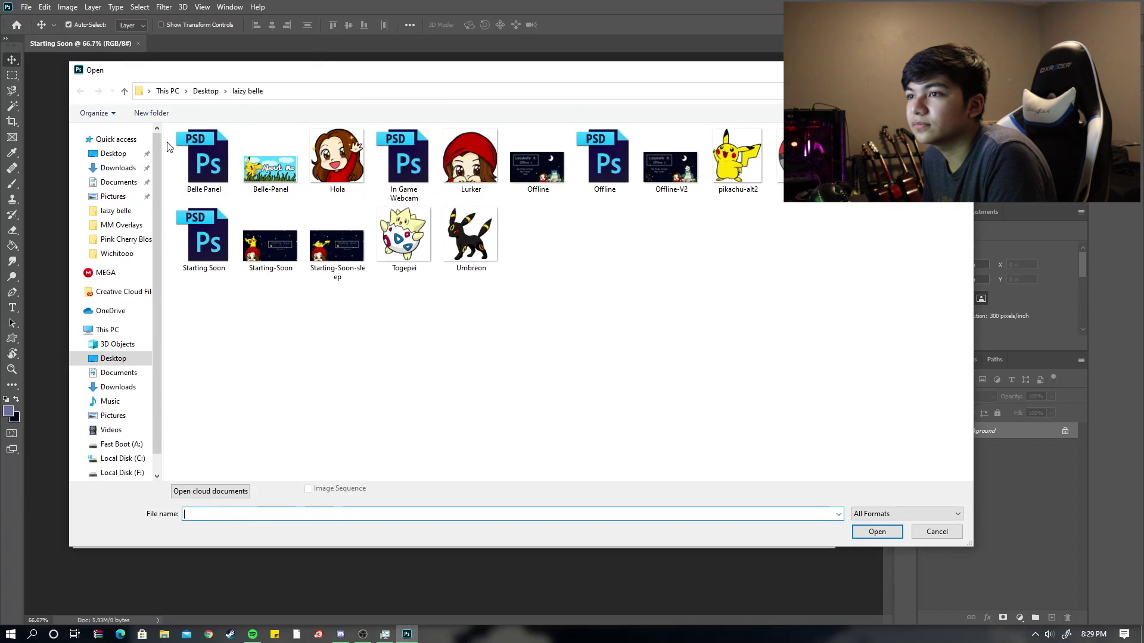
click(113, 153)
double_click(200, 253)
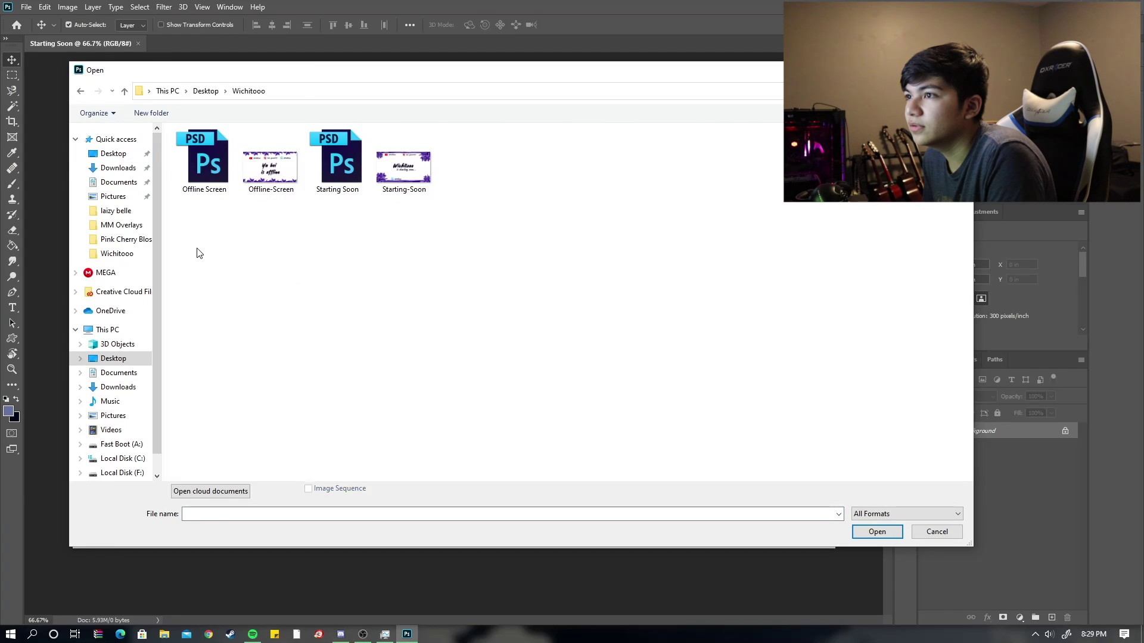
double_click(392, 170)
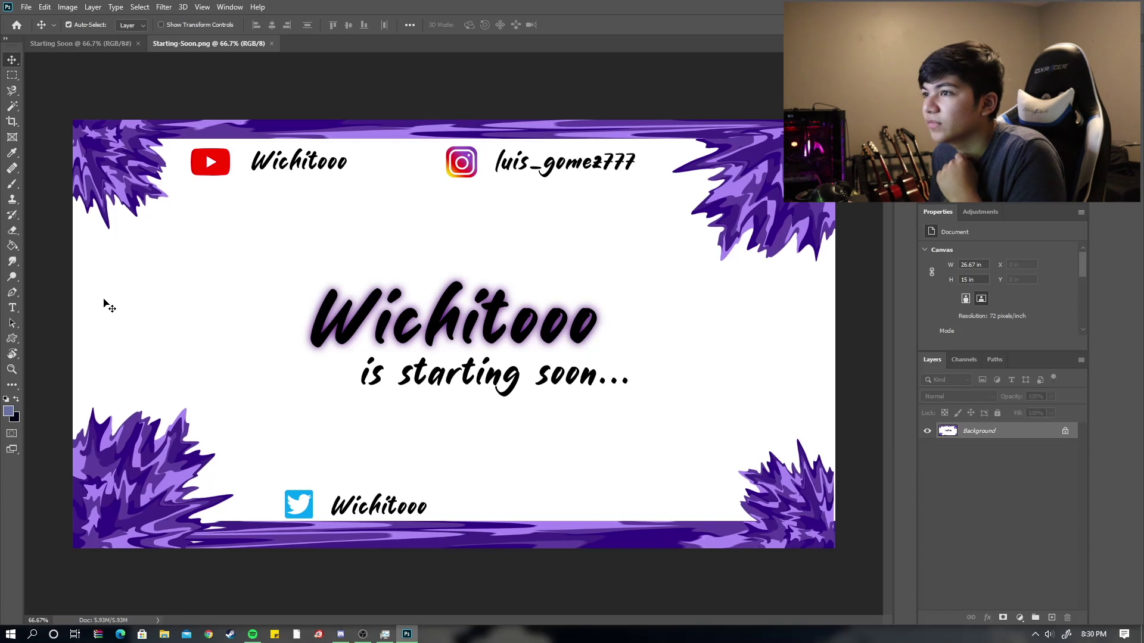
click(81, 43)
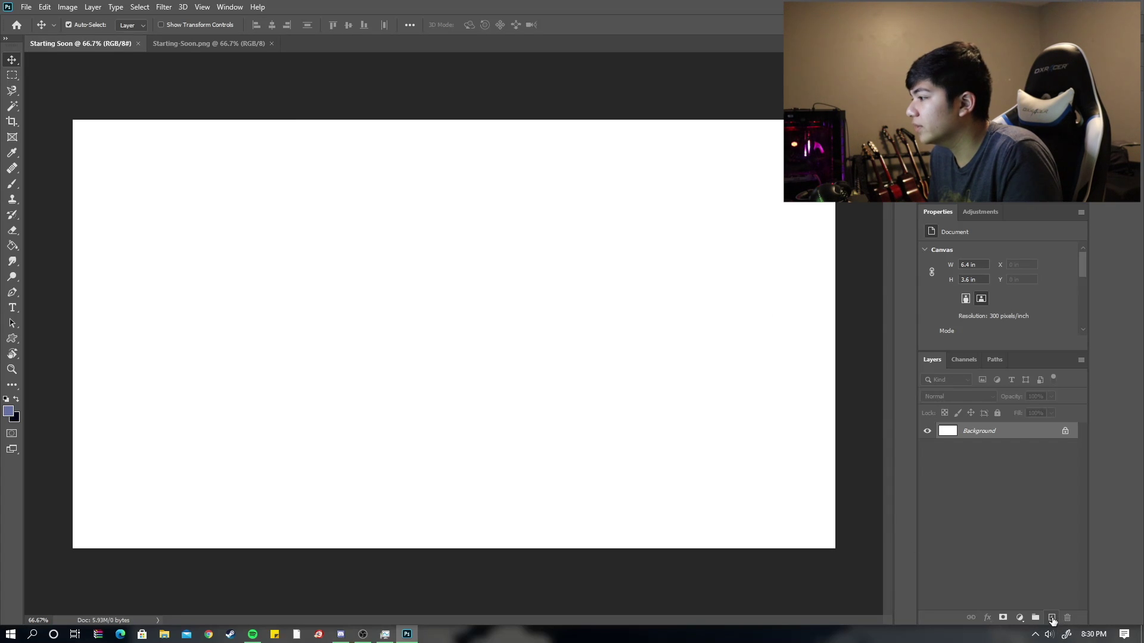
Add an empty Layer 1 and switch to the Custom Shape Tool
click(1051, 618)
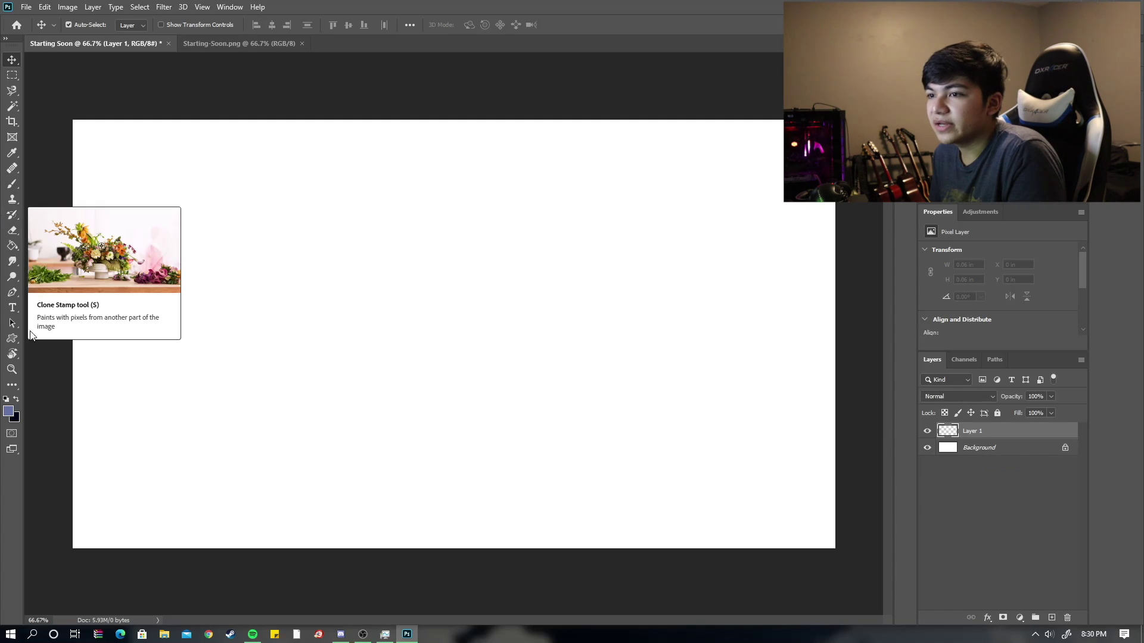
click(12, 337)
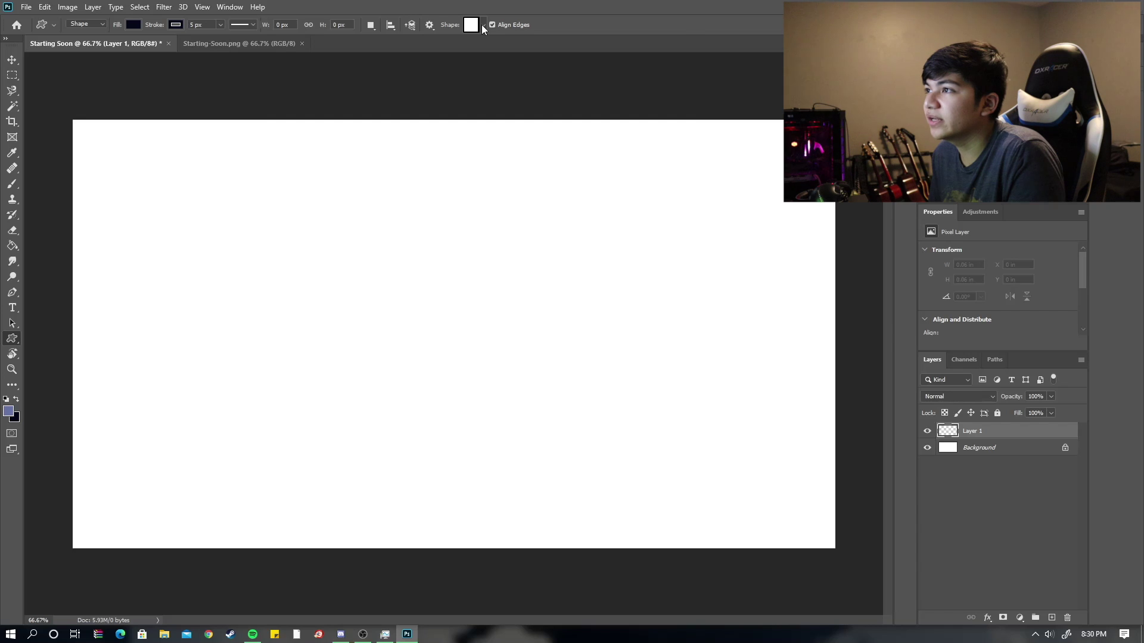
click(482, 25)
click(13, 345)
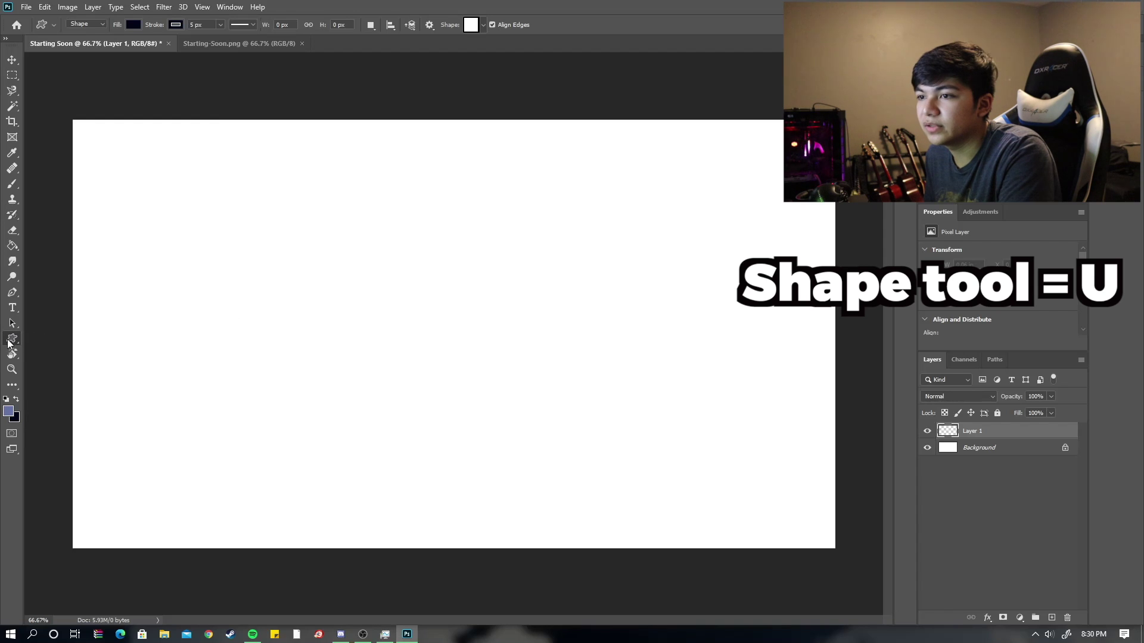
right_click(9, 344)
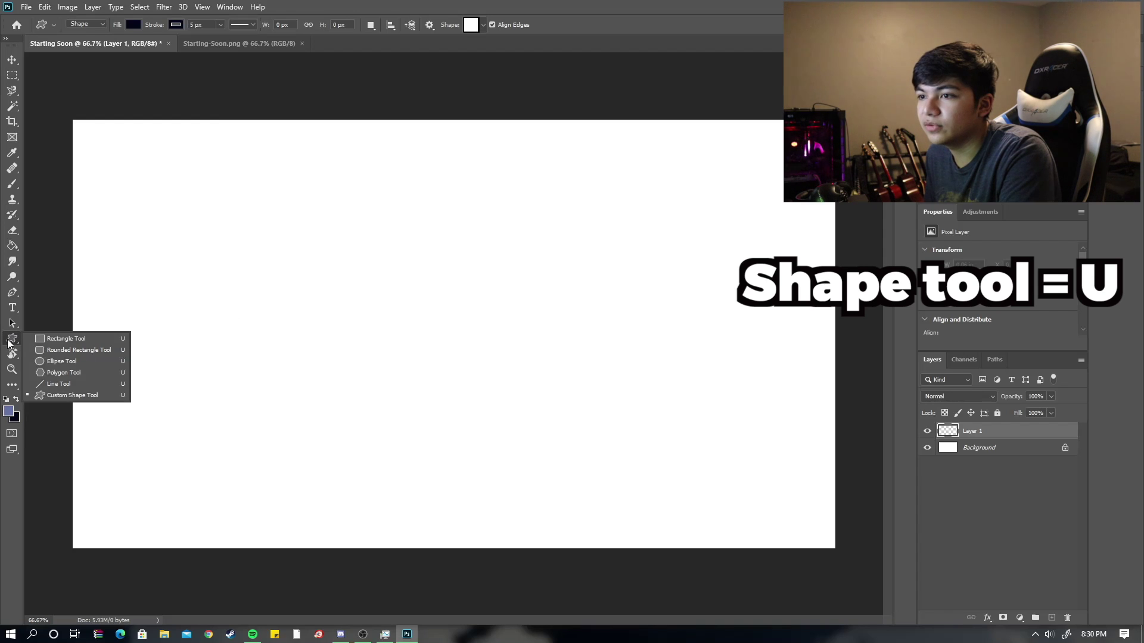
click(87, 398)
Browse the custom shape picker in large and small thumbnail views, then show the fill colour choices
click(483, 26)
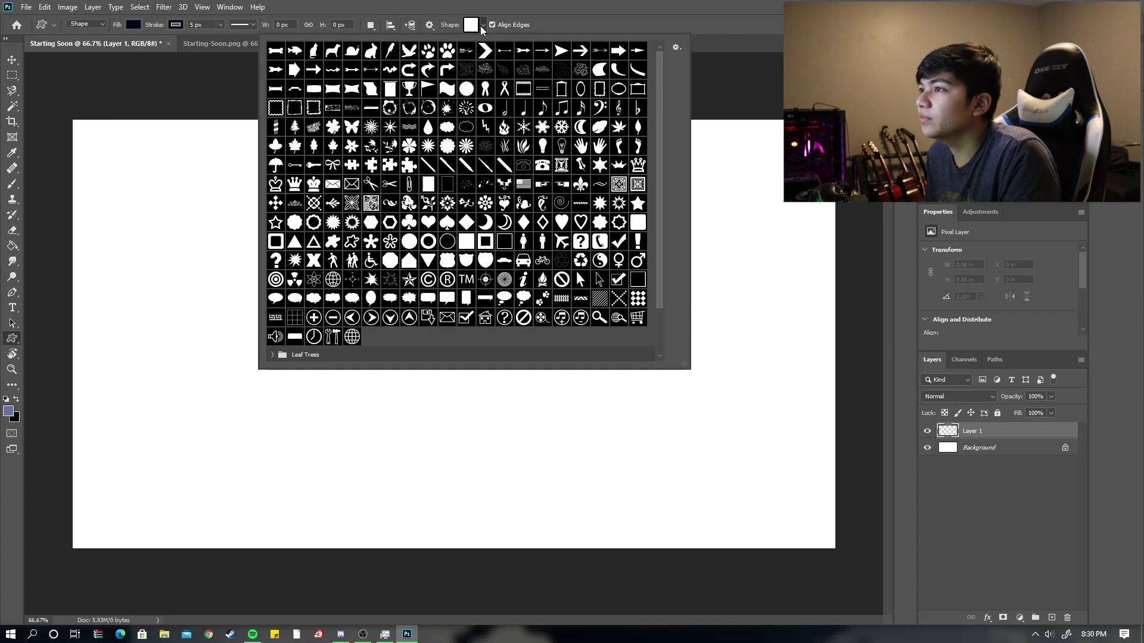
click(676, 48)
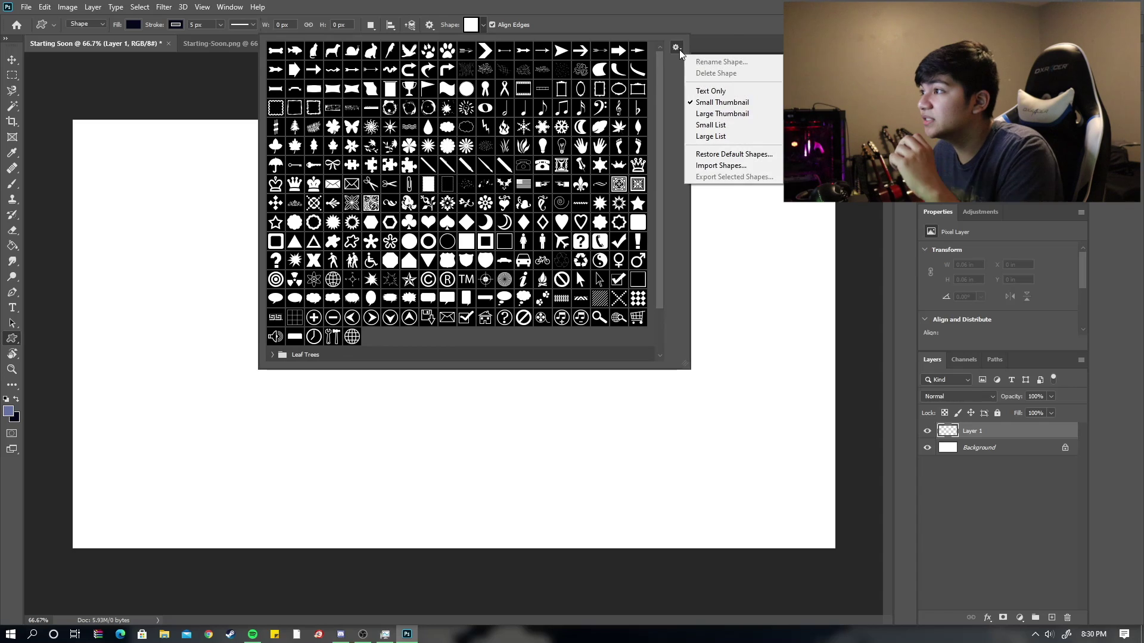
click(743, 113)
scroll(675, 38, down, 3)
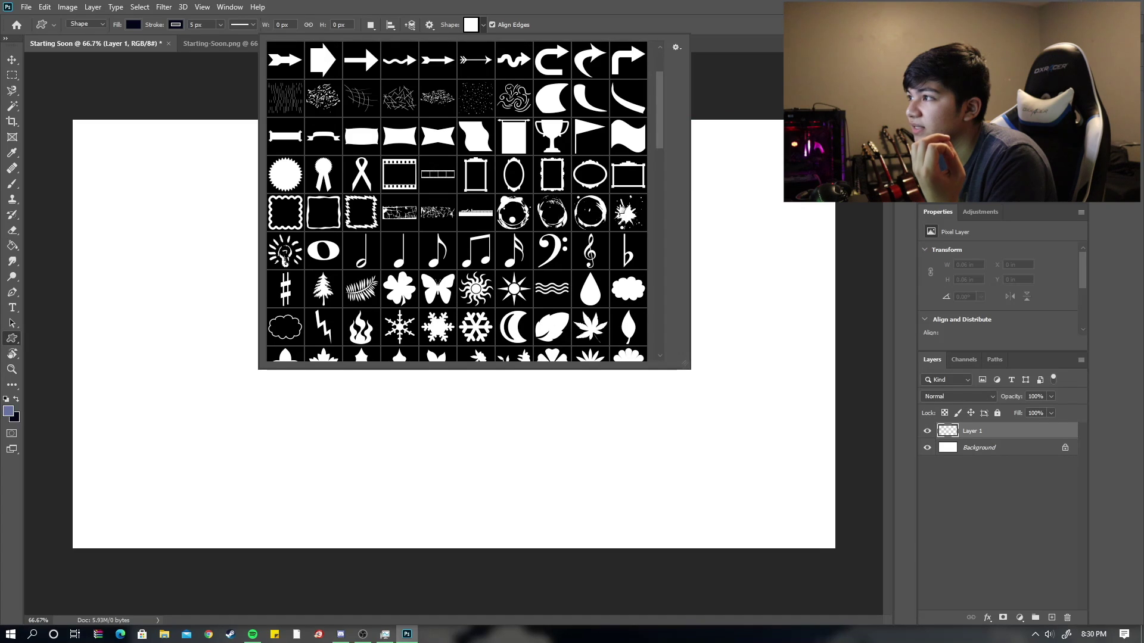
click(676, 48)
click(728, 102)
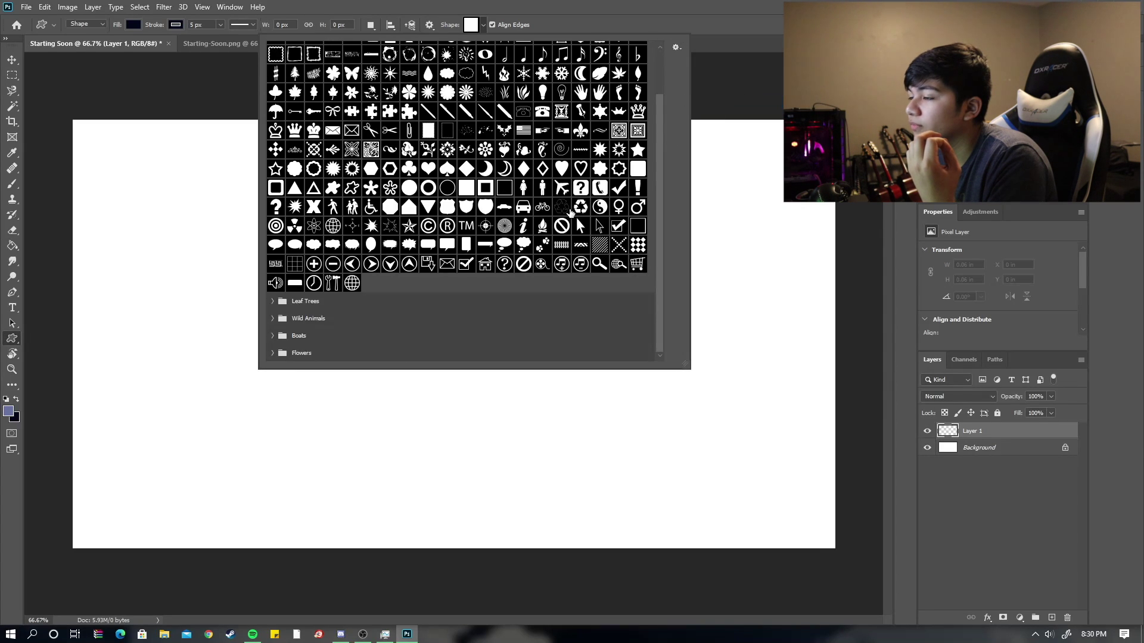
scroll(577, 217, up, 1)
scroll(475, 228, up, 1)
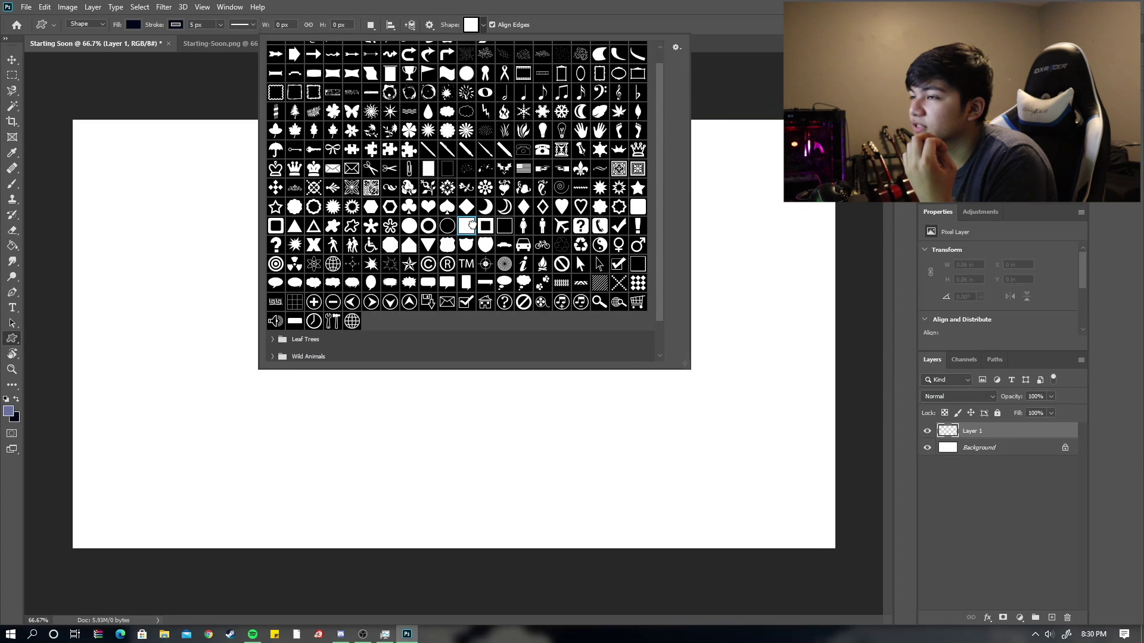
click(131, 25)
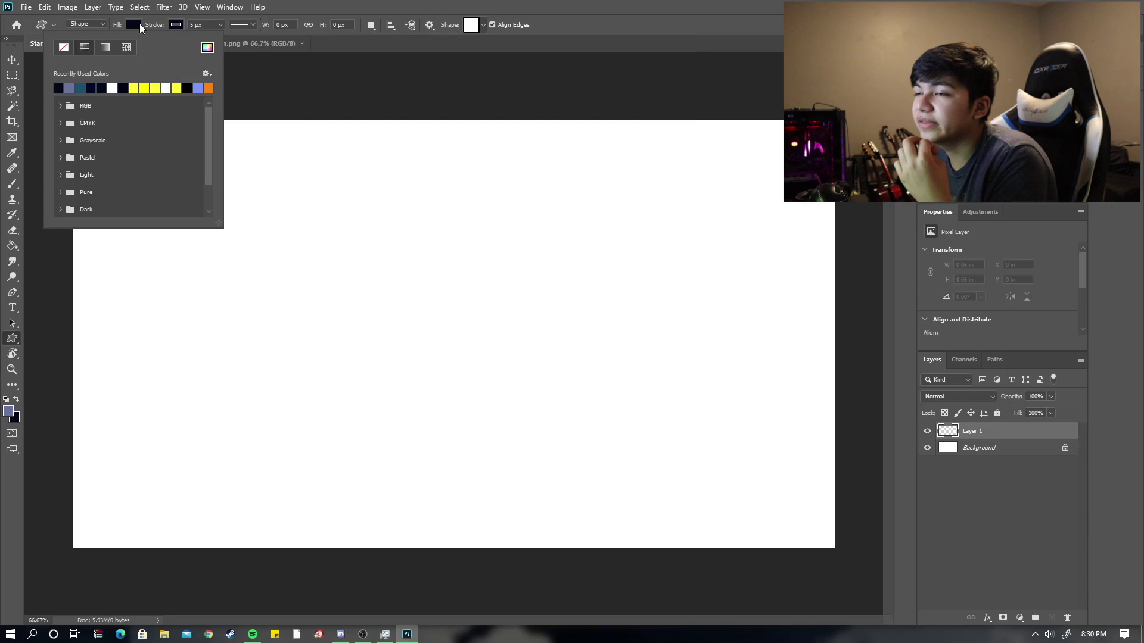
Set the shape fill to orange-red #ec5222 and the stroke to No Color
click(207, 48)
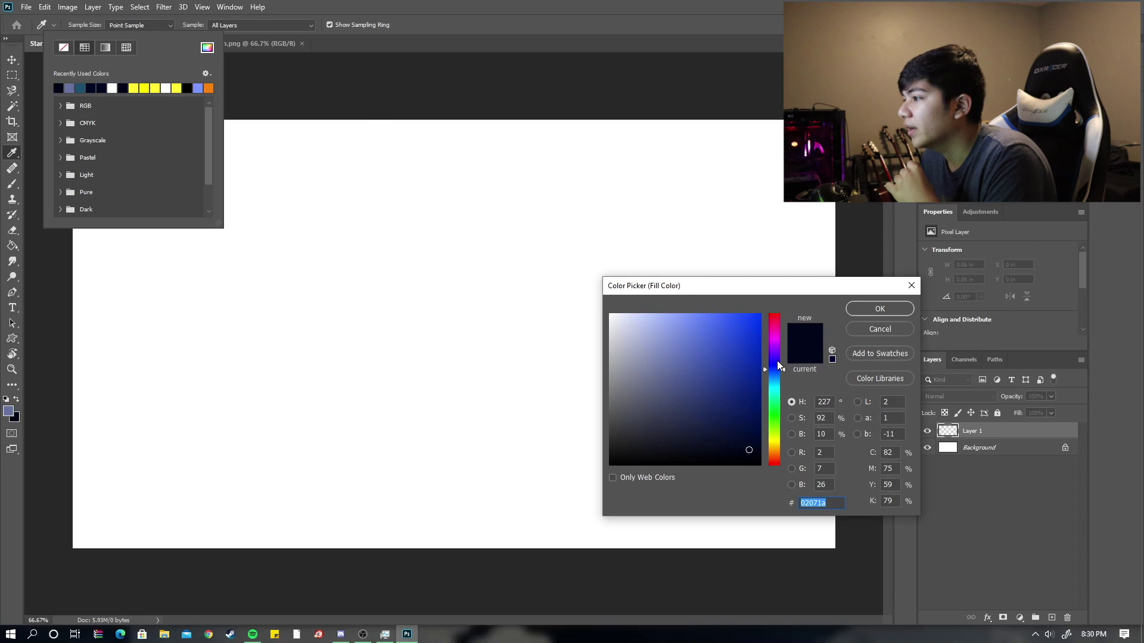
drag(777, 364, 792, 465)
drag(737, 379, 752, 312)
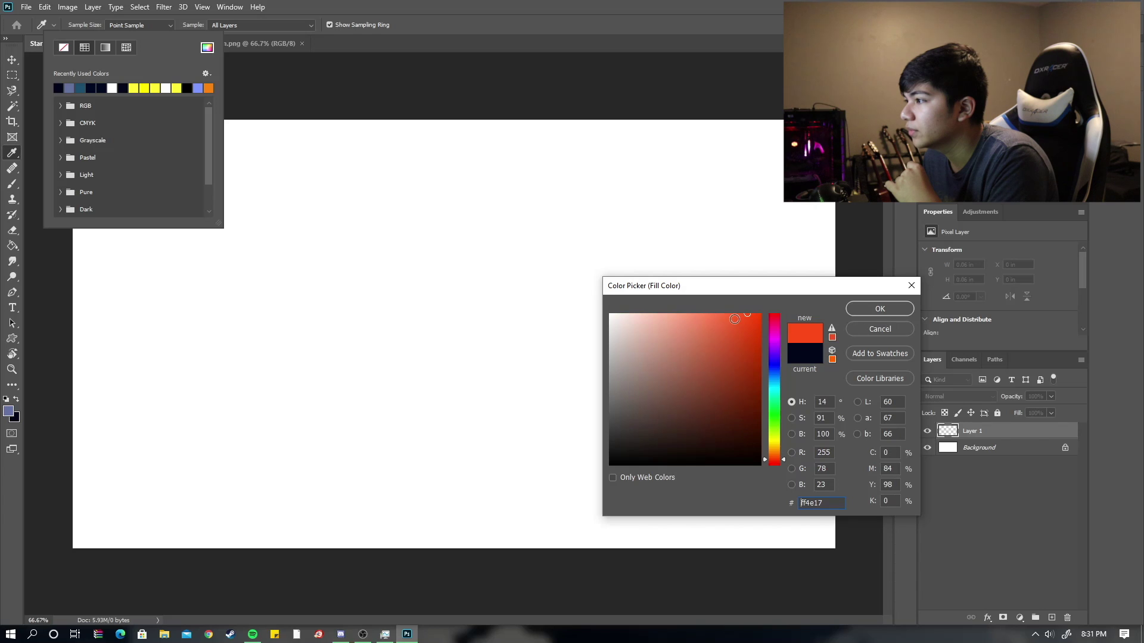
mouse_move(758, 314)
mouse_down()
mouse_move(781, 312)
mouse_move(807, 333)
mouse_move(821, 373)
mouse_move(843, 288)
mouse_move(740, 325)
mouse_up()
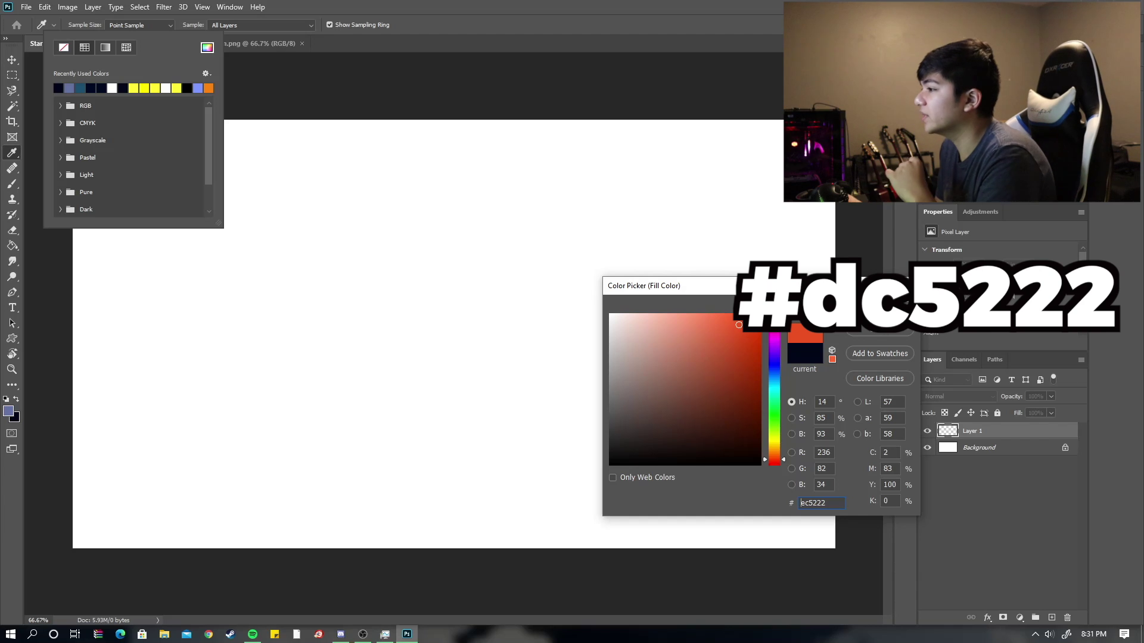
click(866, 310)
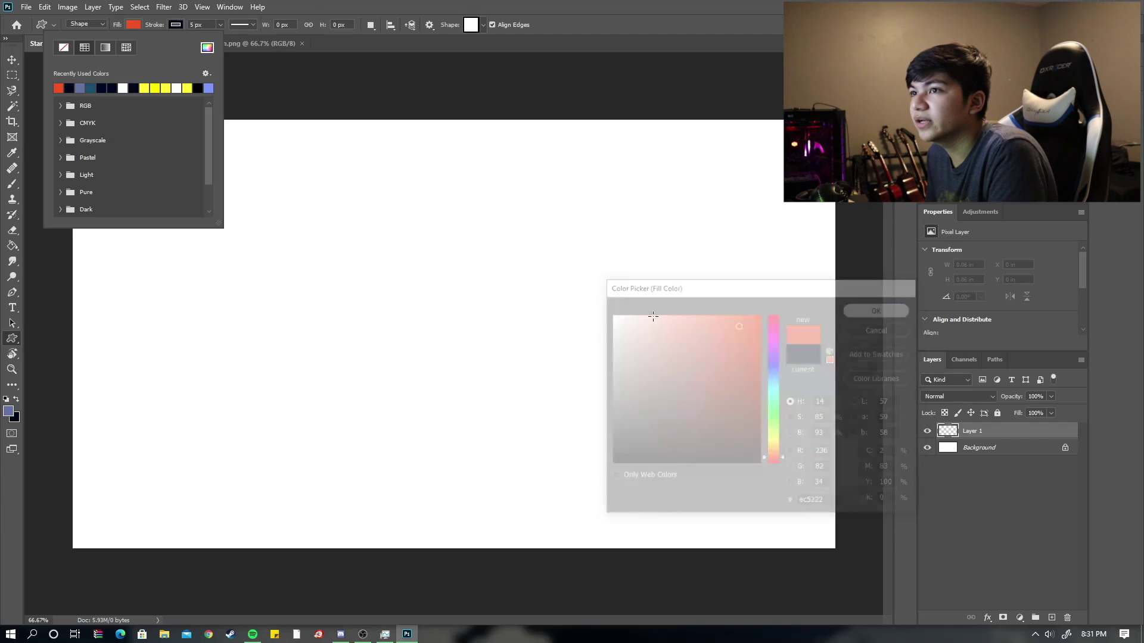
click(177, 24)
click(107, 48)
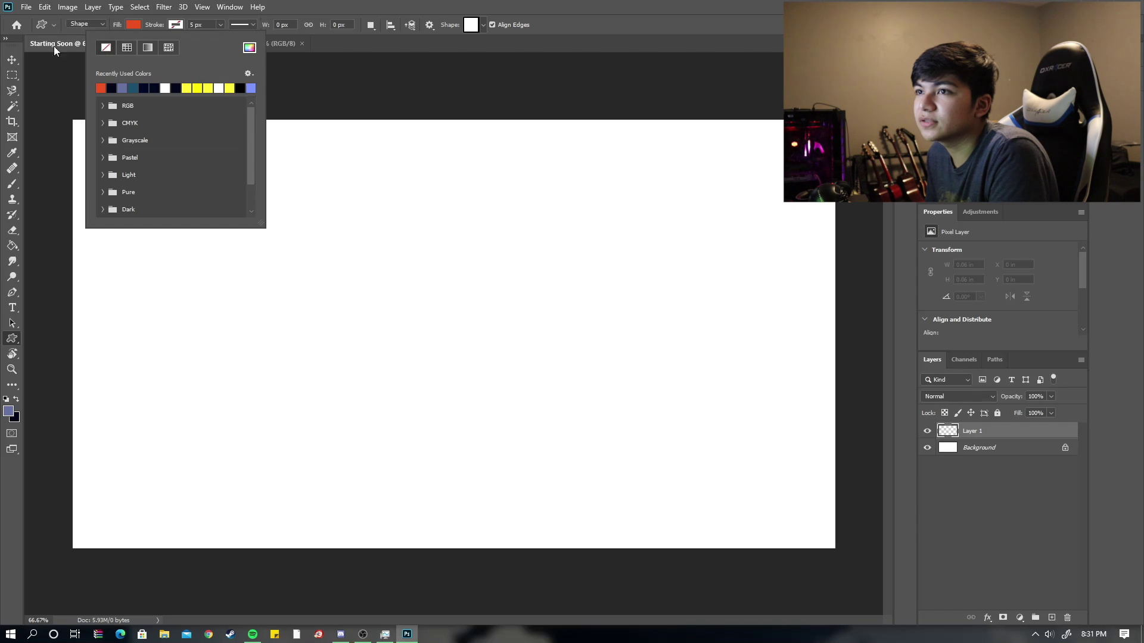
key(v)
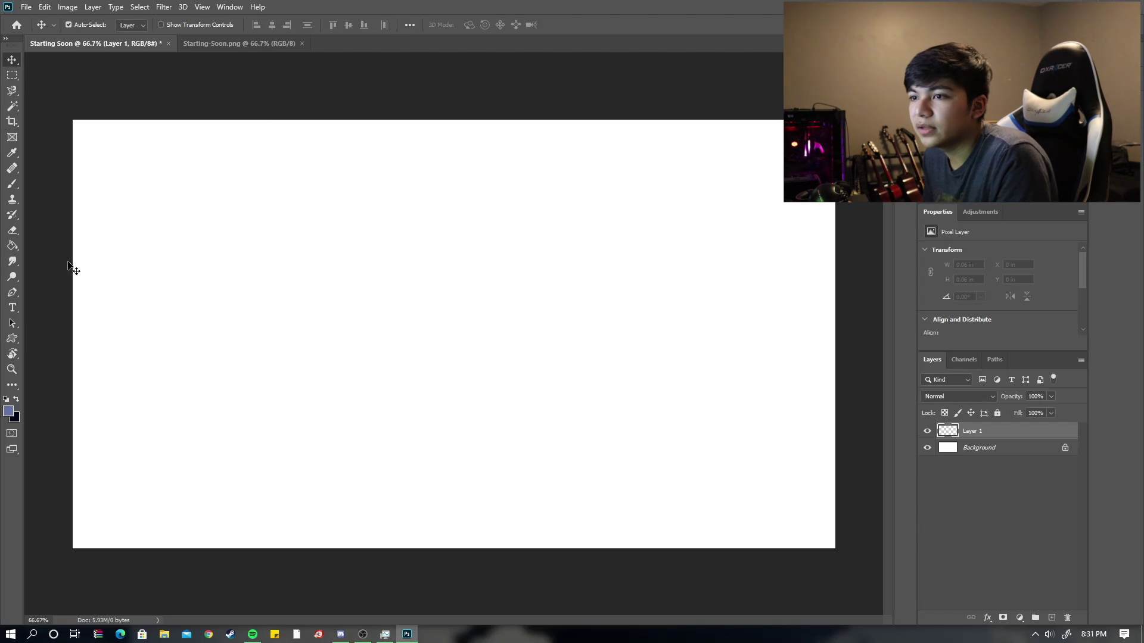
Draw an orange-red square and move it toward the canvas centre
click(11, 339)
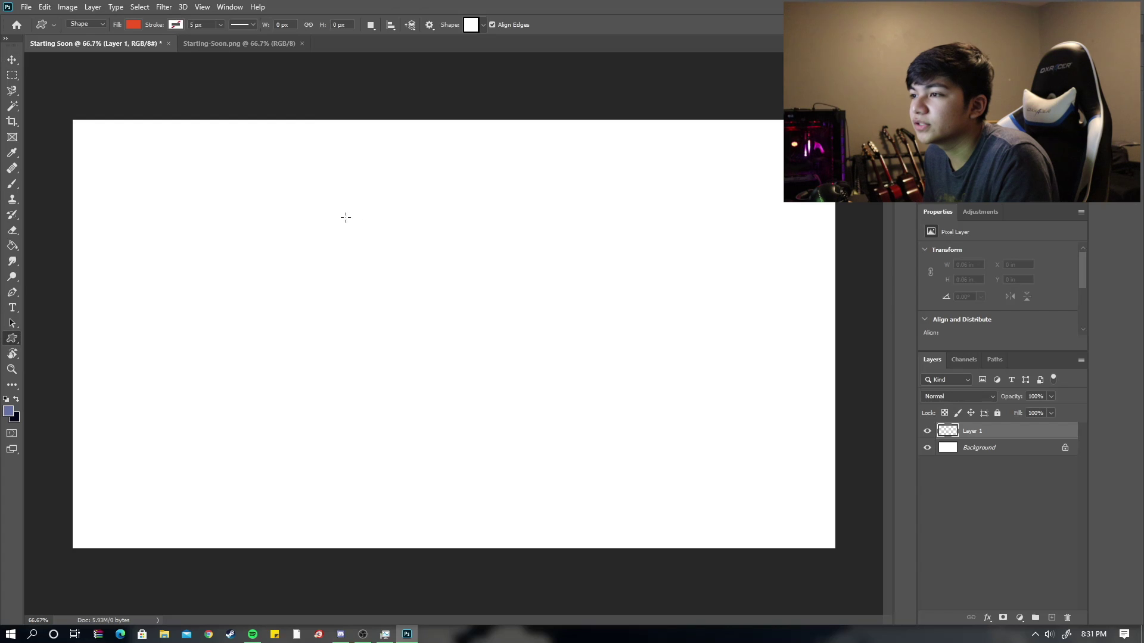
drag(338, 221, 373, 254)
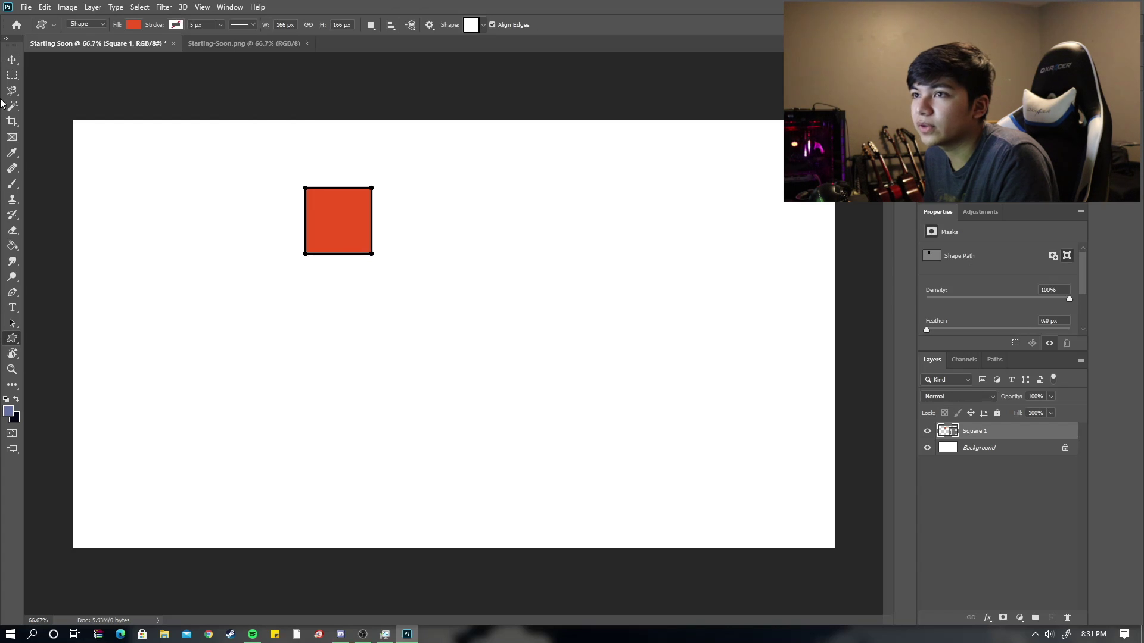
click(12, 60)
drag(345, 210, 357, 271)
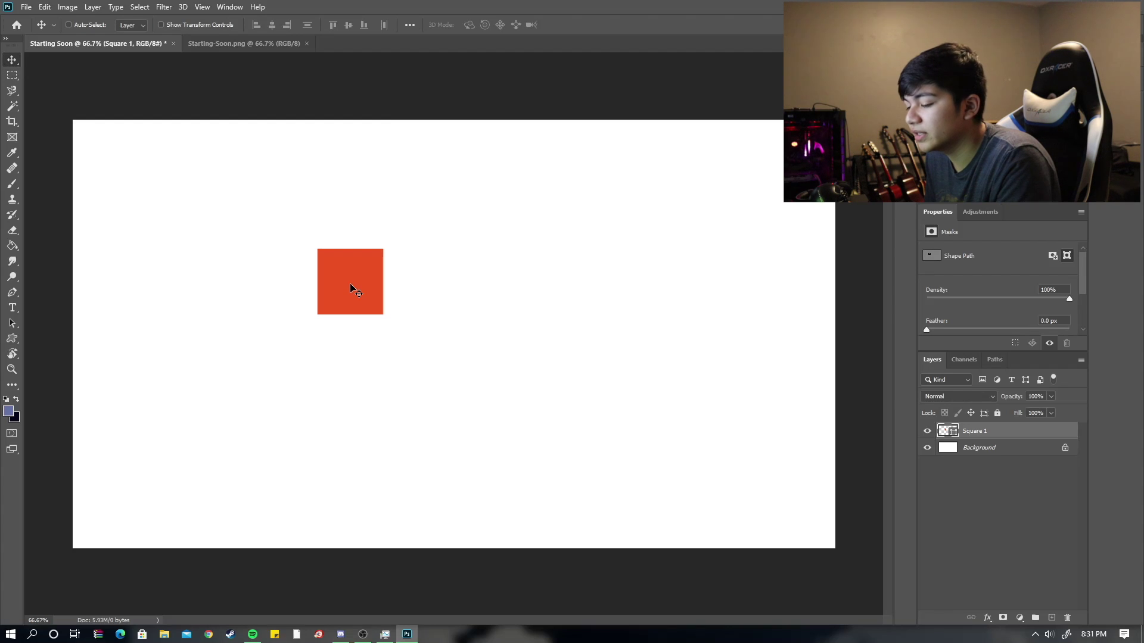
Duplicate the square with Ctrl+J into a 2×2 grid and select the top-right square
key(ctrl+j)
drag(350, 286, 418, 355)
key(ctrl+j)
key(ctrl+j)
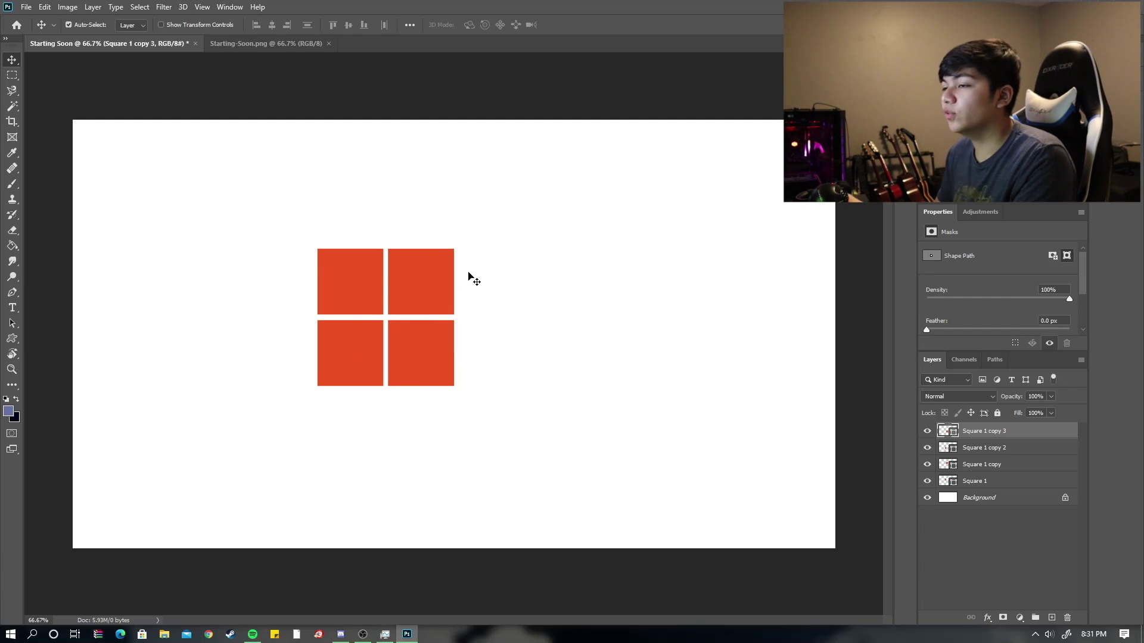
click(438, 296)
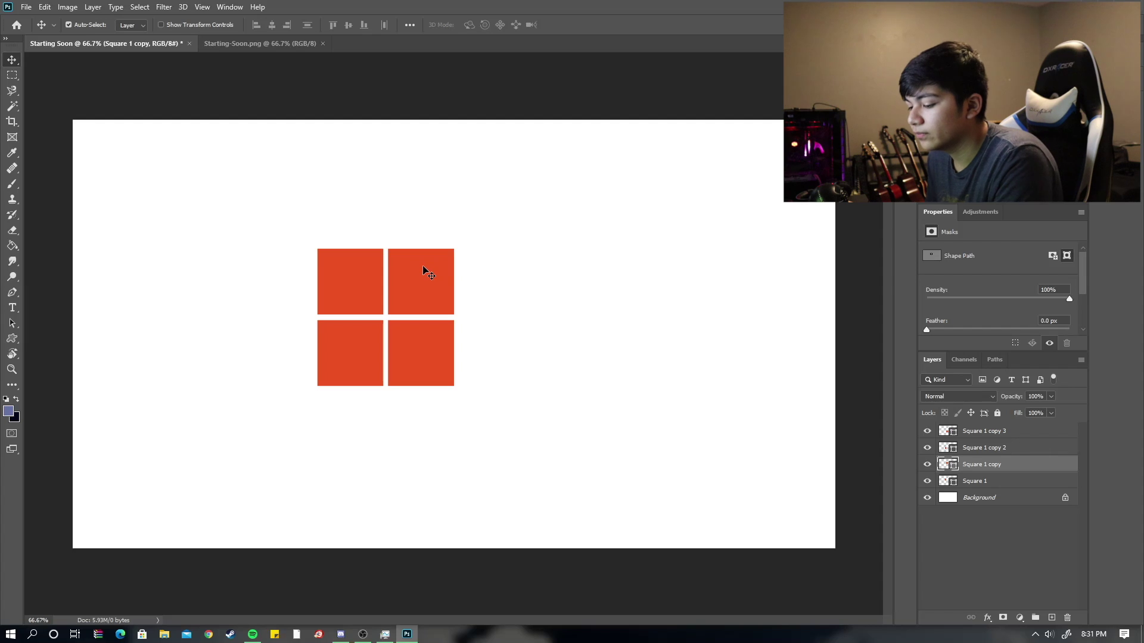
Change the top-right square's fill to bright yellow #ffff33
key(u)
click(134, 24)
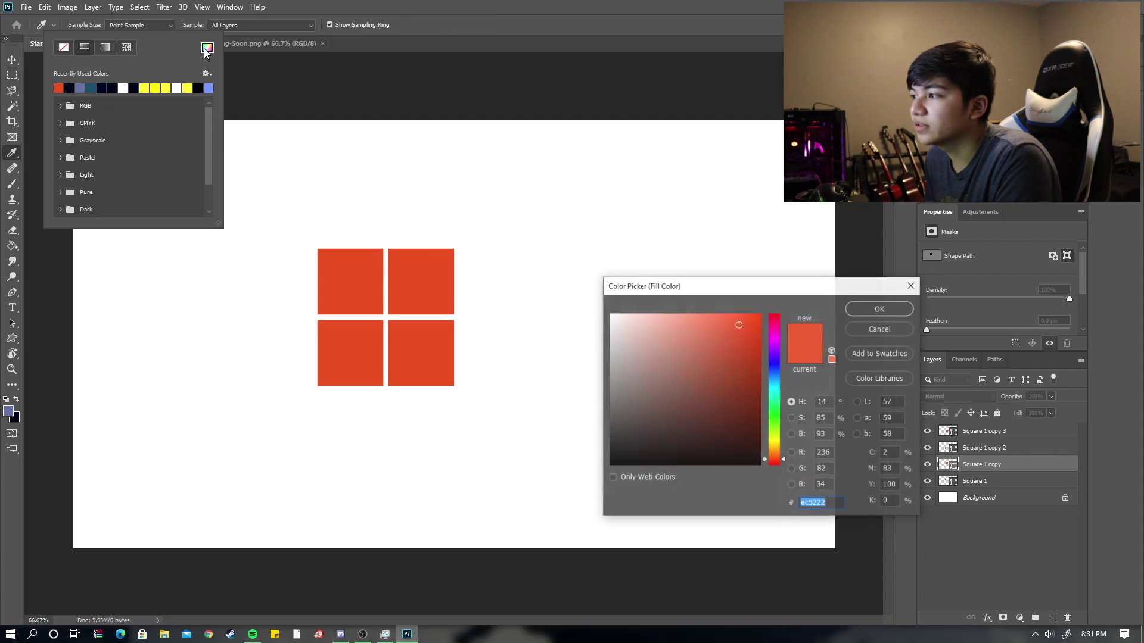
click(775, 444)
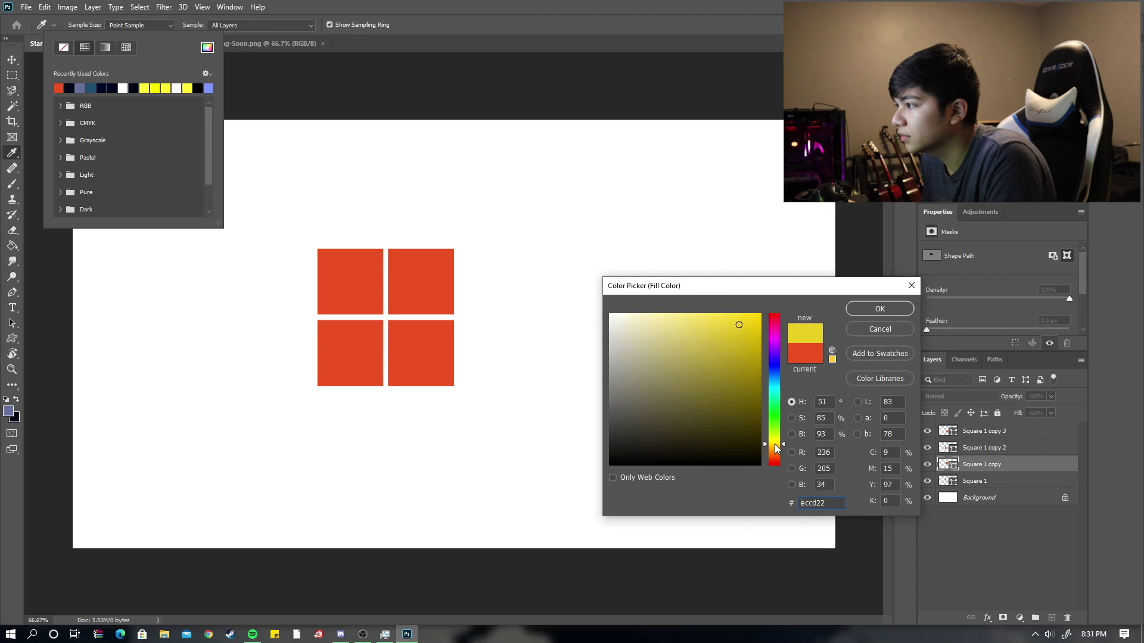
drag(775, 444, 784, 441)
click(660, 480)
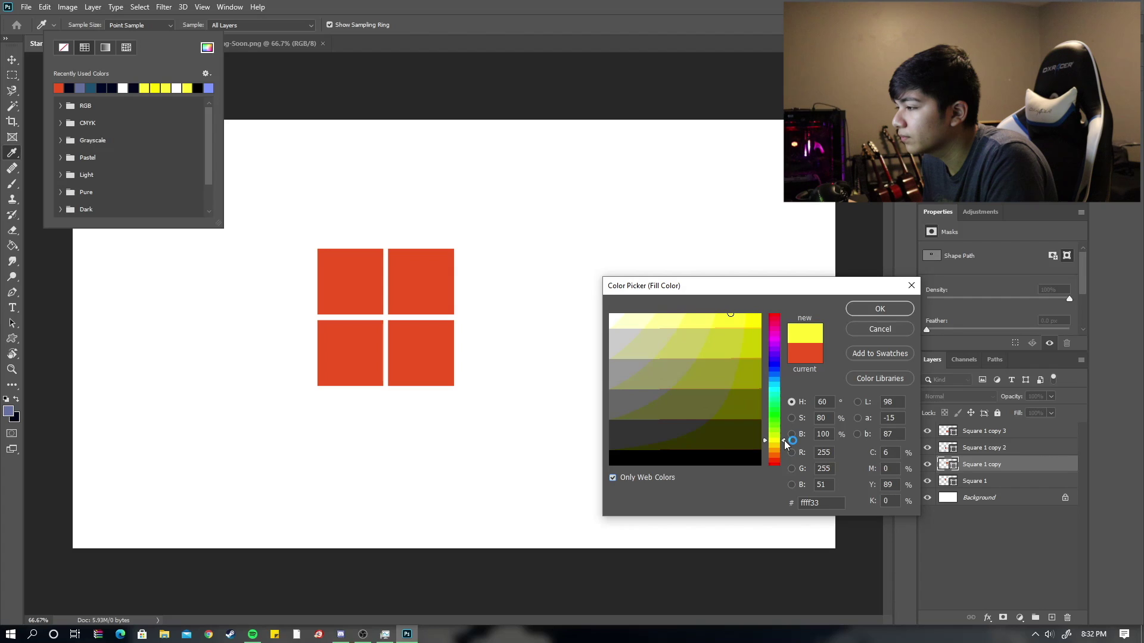
click(612, 477)
click(870, 309)
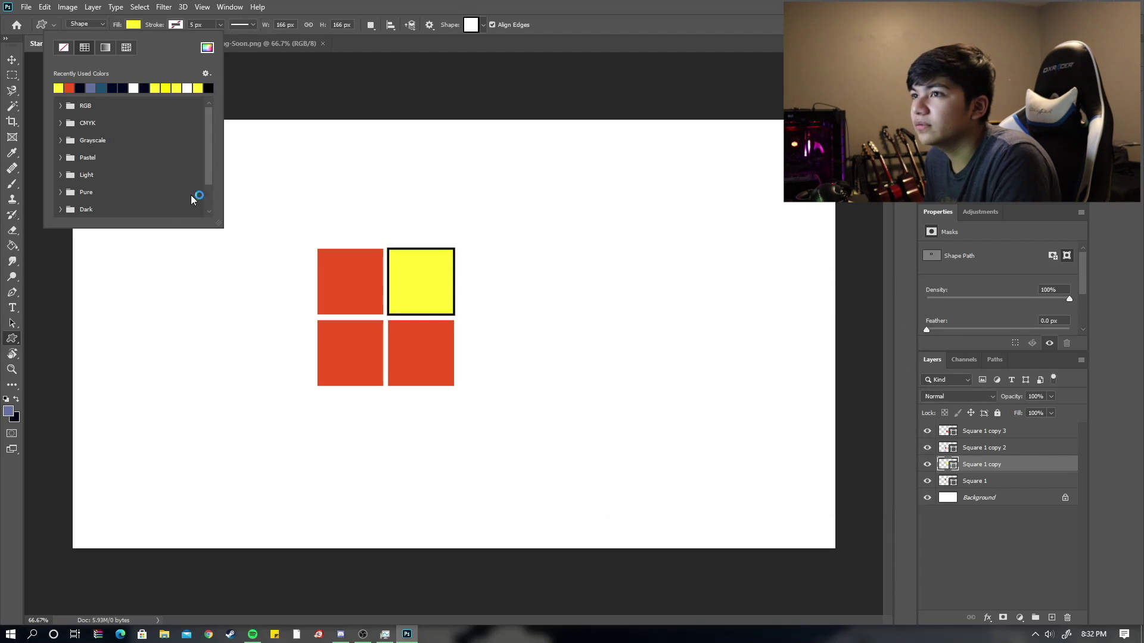
Select the bottom-left square and fill it with bright lime-yellow #f6ff00
click(12, 60)
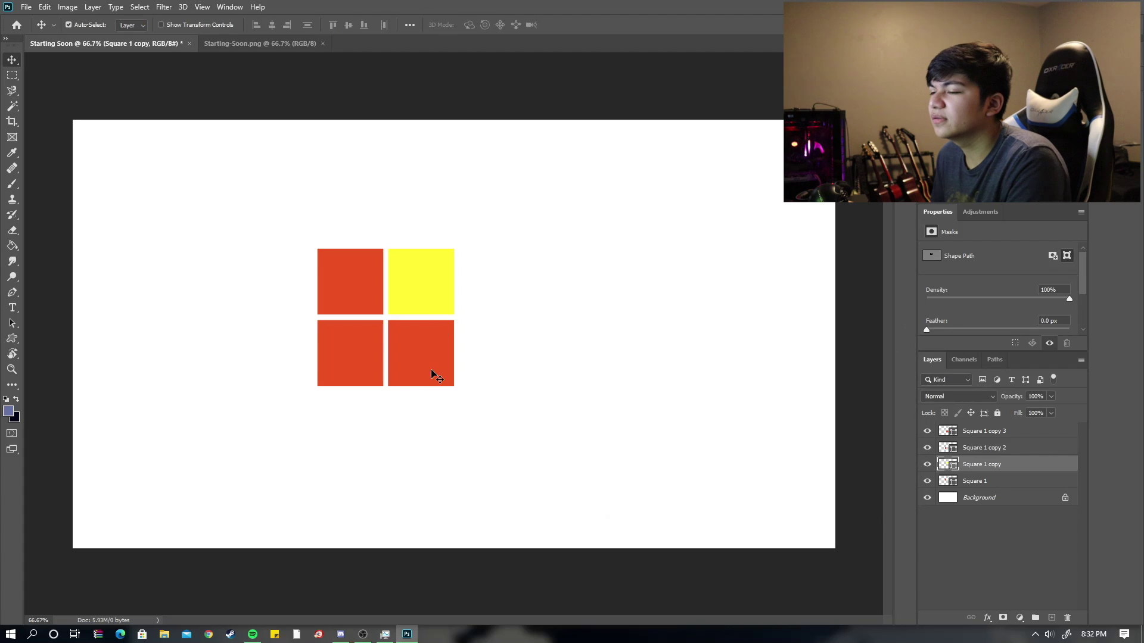
click(391, 360)
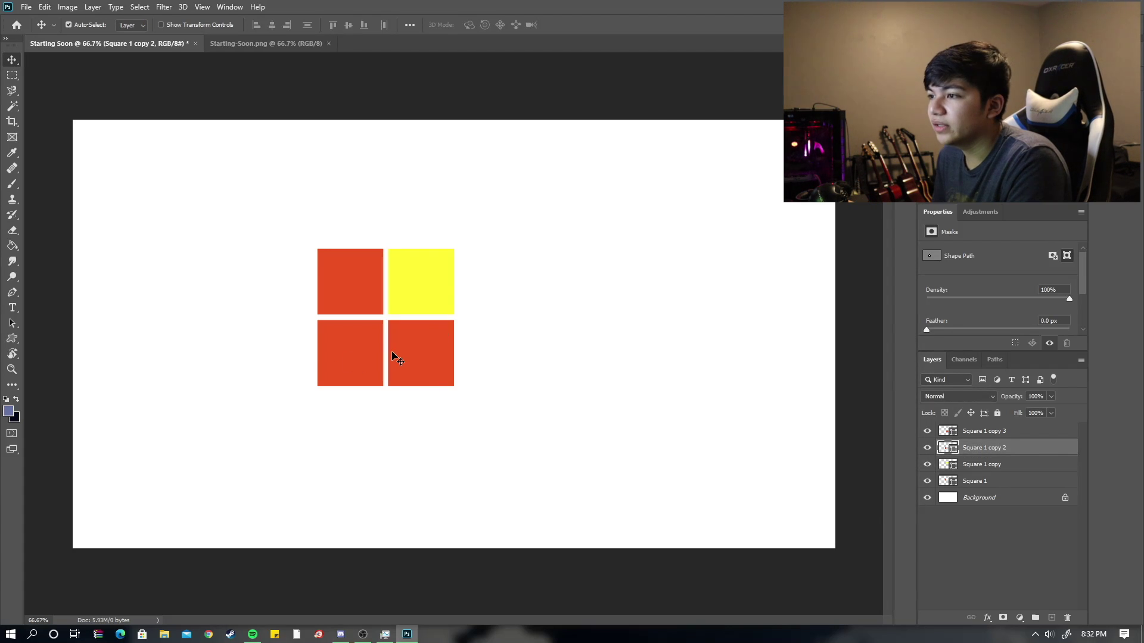
key(u)
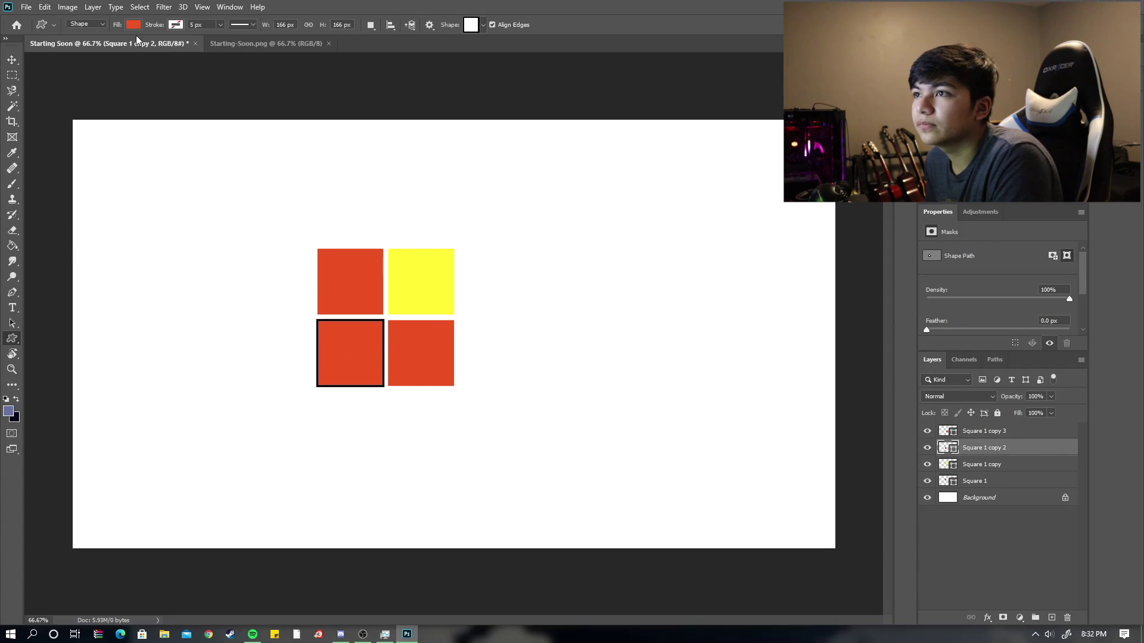
click(134, 25)
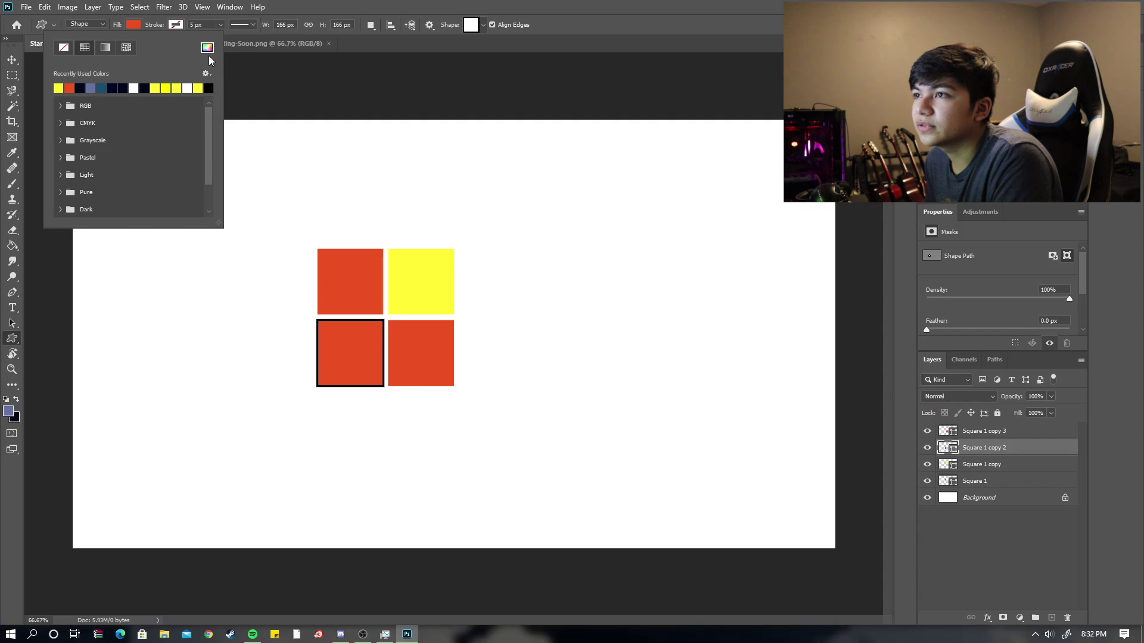
click(58, 88)
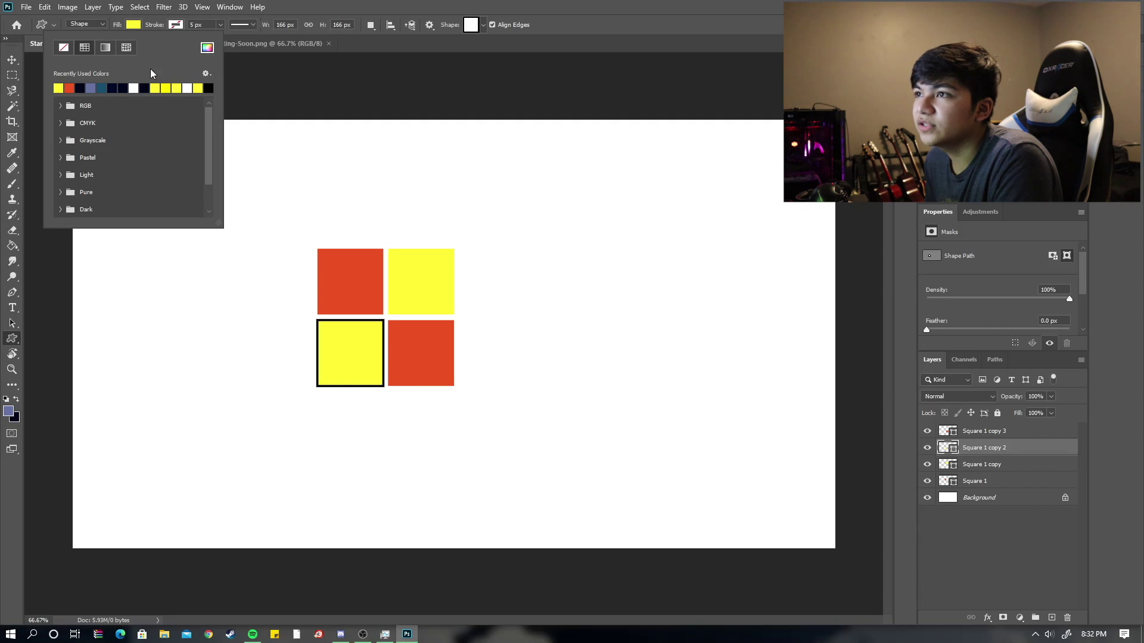
click(207, 47)
mouse_move(736, 319)
mouse_down()
mouse_move(745, 357)
mouse_move(728, 365)
mouse_move(681, 310)
mouse_move(707, 308)
mouse_move(733, 413)
mouse_move(717, 384)
mouse_move(725, 370)
mouse_up()
drag(786, 442, 788, 439)
mouse_move(725, 370)
mouse_down()
mouse_move(723, 334)
mouse_move(756, 317)
mouse_up()
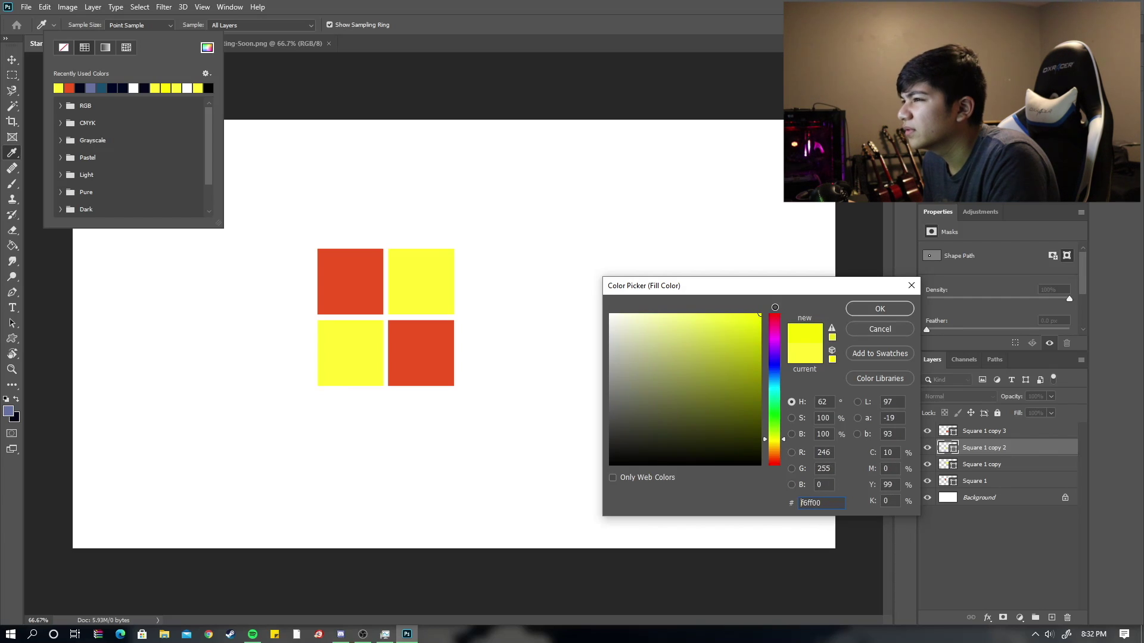
click(882, 310)
Dismiss the leftover swatches and Custom Shape dialog, then select the bottom-right square
click(378, 209)
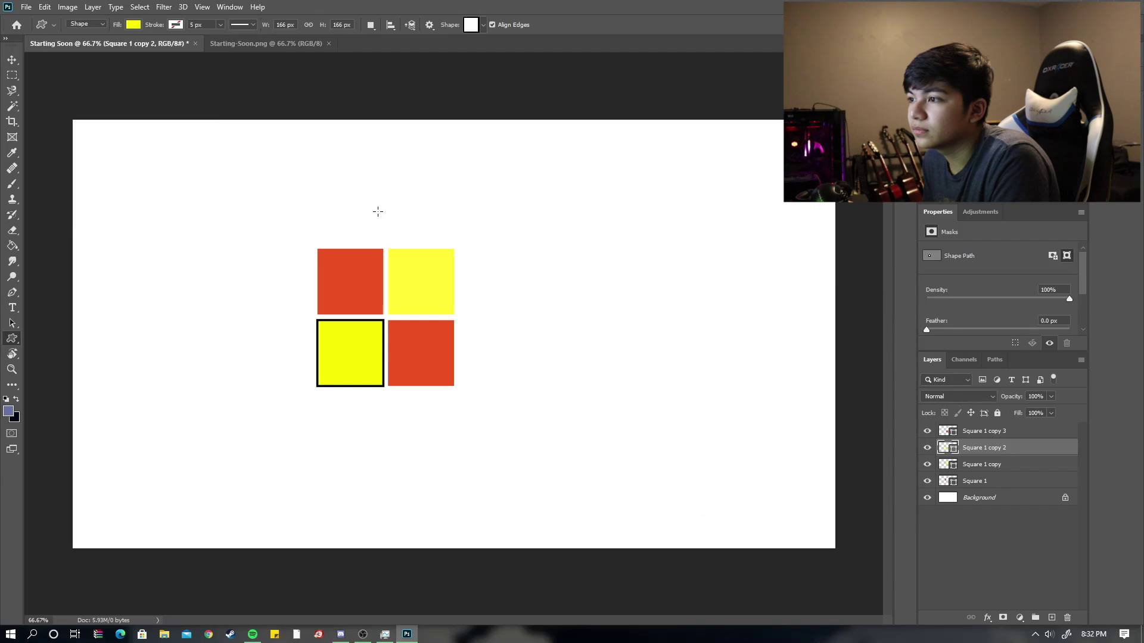
click(437, 209)
click(615, 245)
key(v)
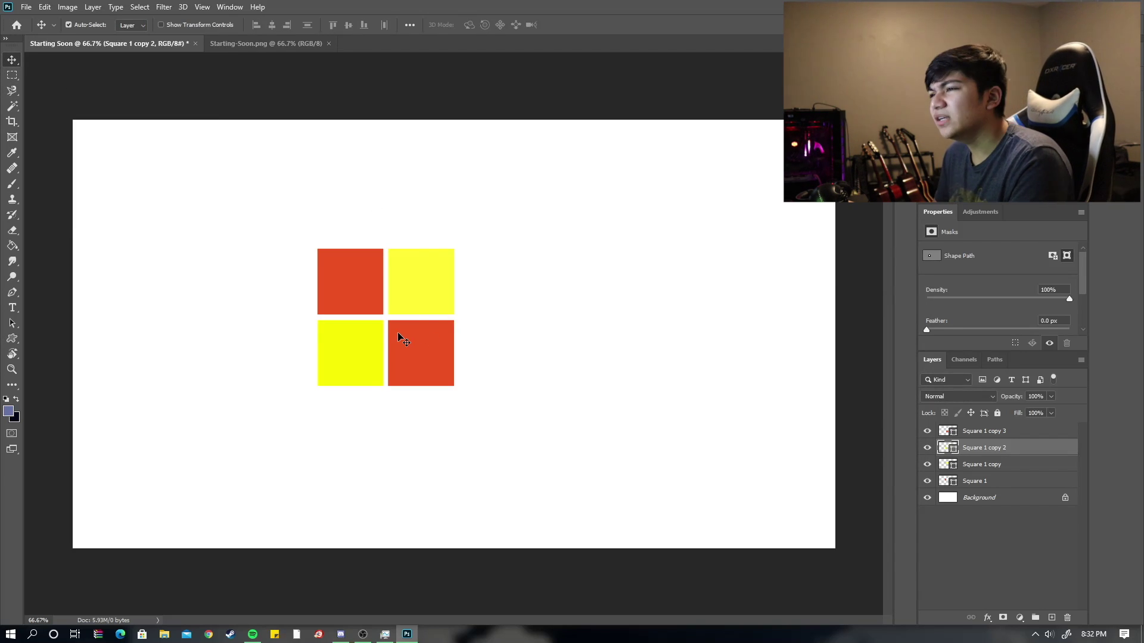
click(411, 356)
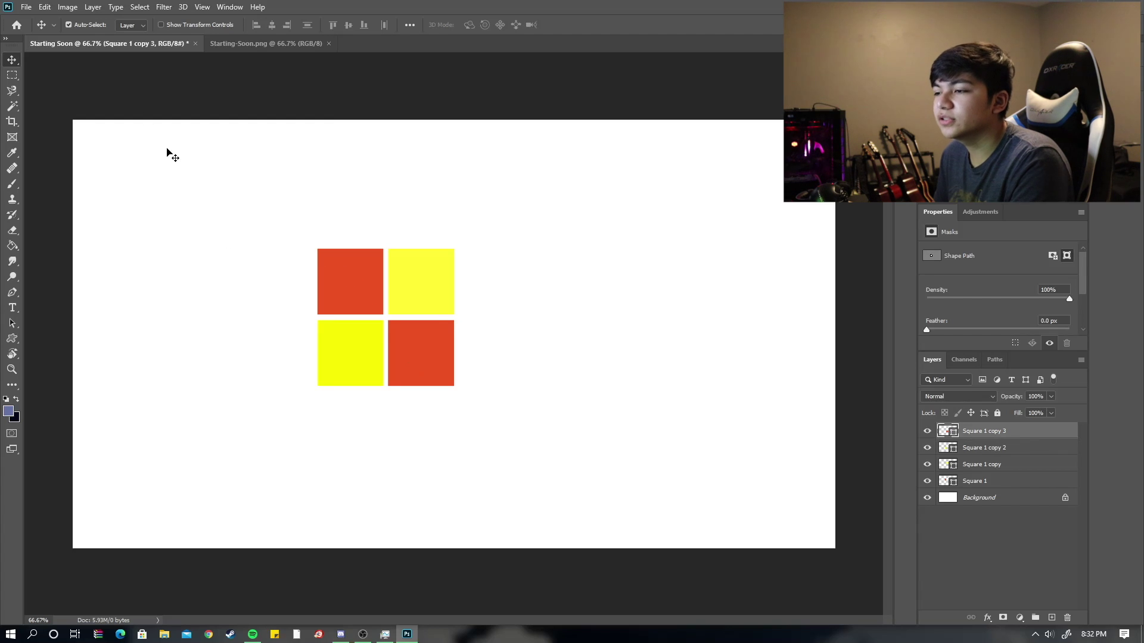
Change the bottom-right square's fill to dark brick red #b03009
key(u)
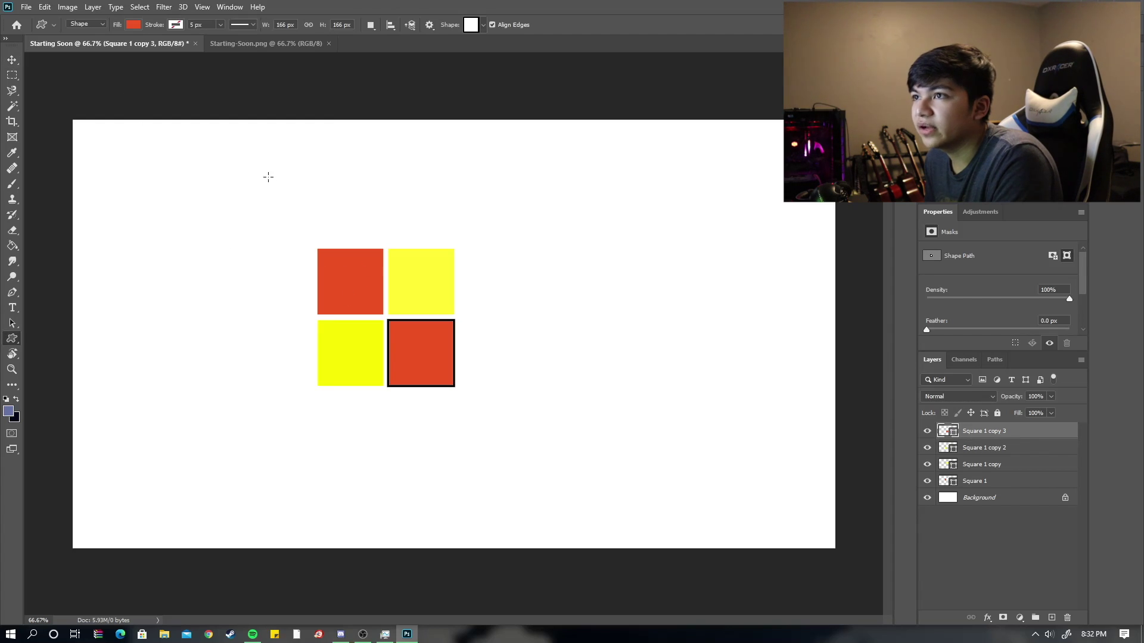
click(133, 25)
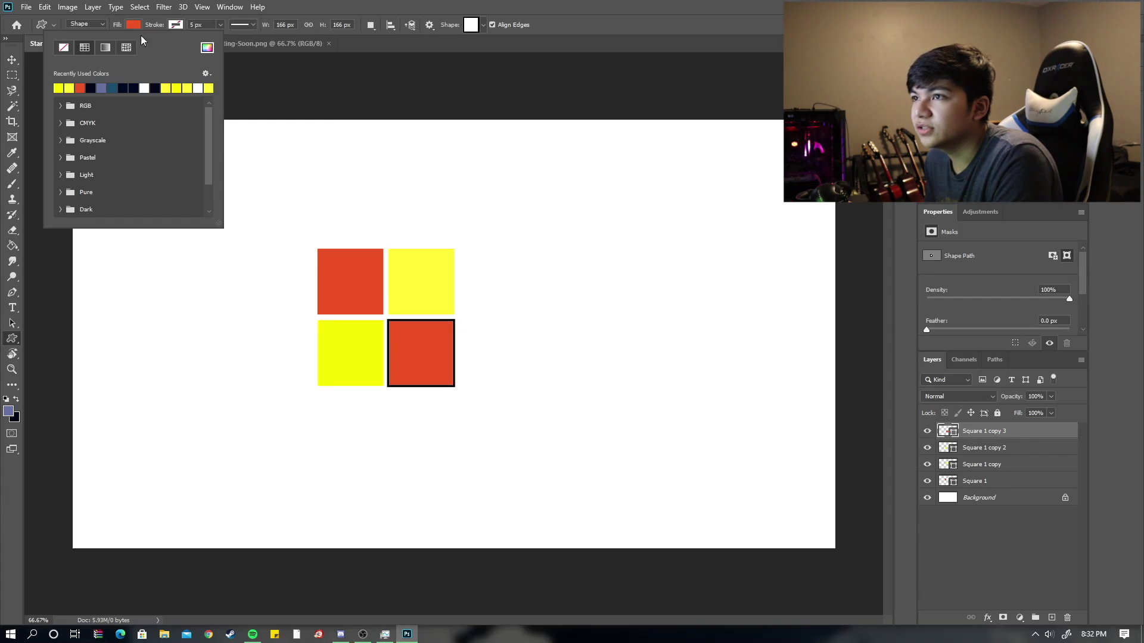
click(207, 47)
drag(752, 332, 748, 365)
click(861, 306)
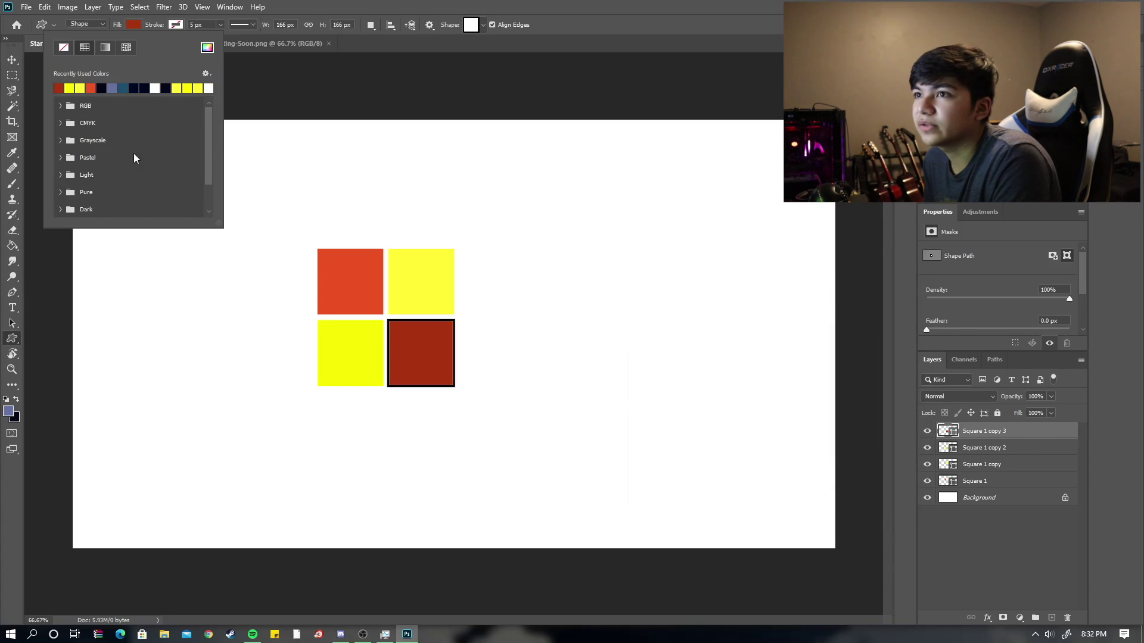
Return to the Move tool, deselect all layers, and select the bottom-left yellow square
click(12, 60)
click(521, 324)
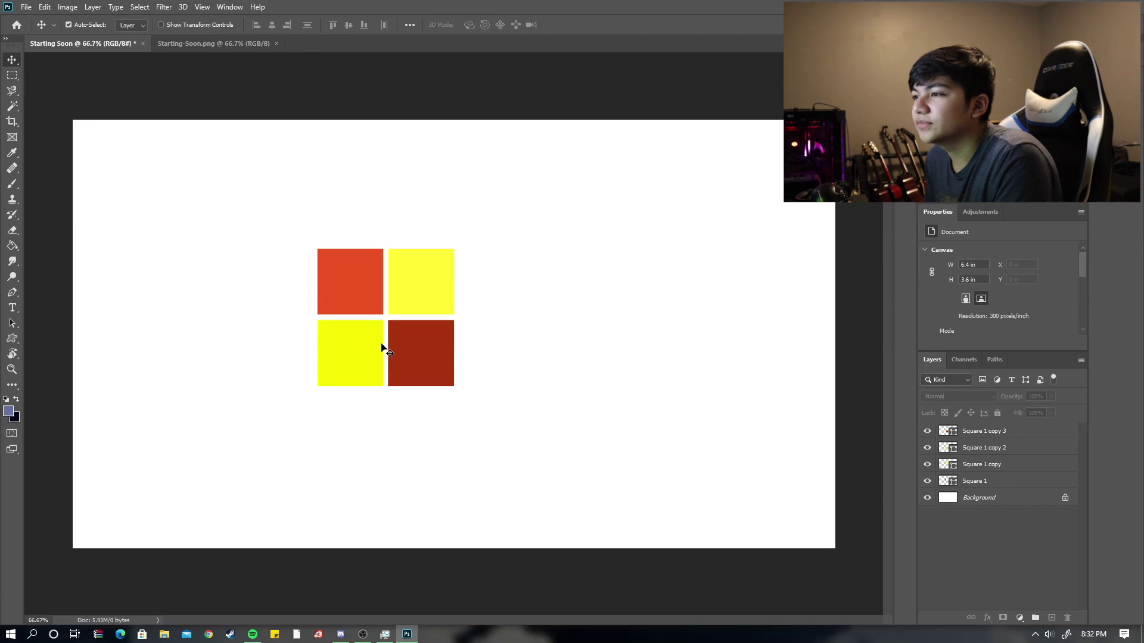
click(368, 344)
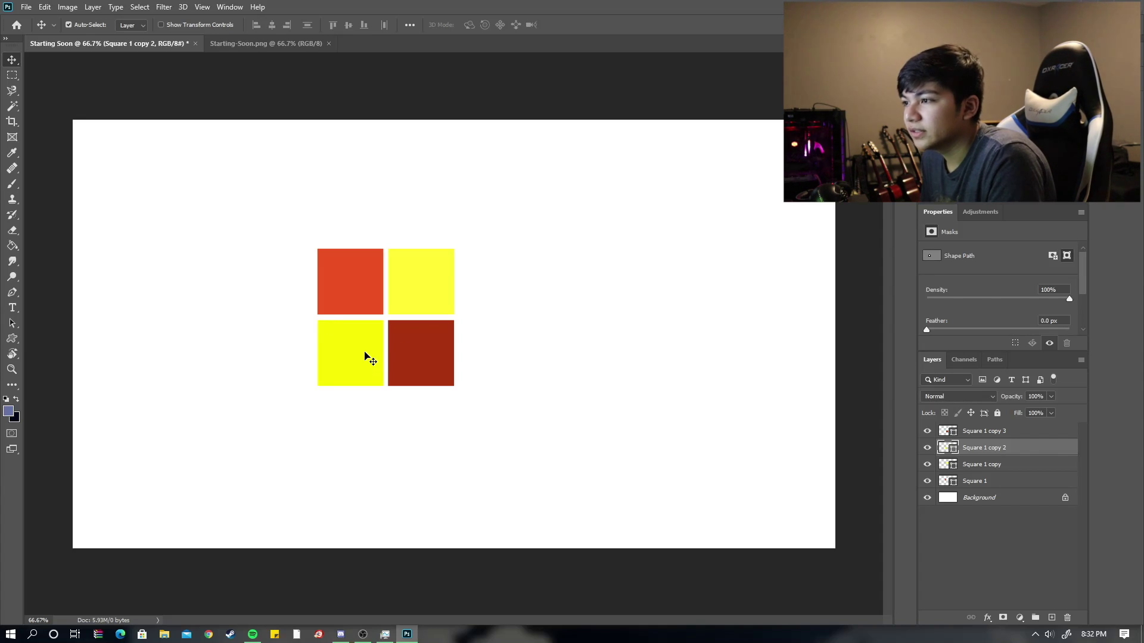
Push the yellow, lower and top-right squares together so the 2×2 block has no gaps
drag(355, 358, 371, 322)
scroll(341, 341, up, 5)
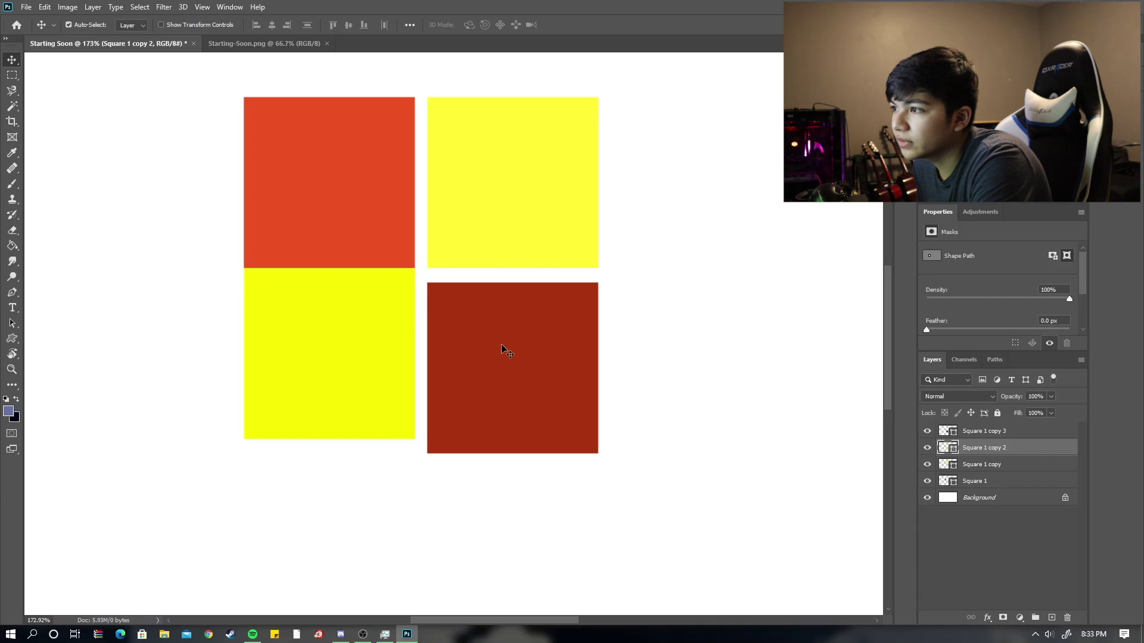
drag(506, 350, 493, 335)
drag(493, 186, 478, 187)
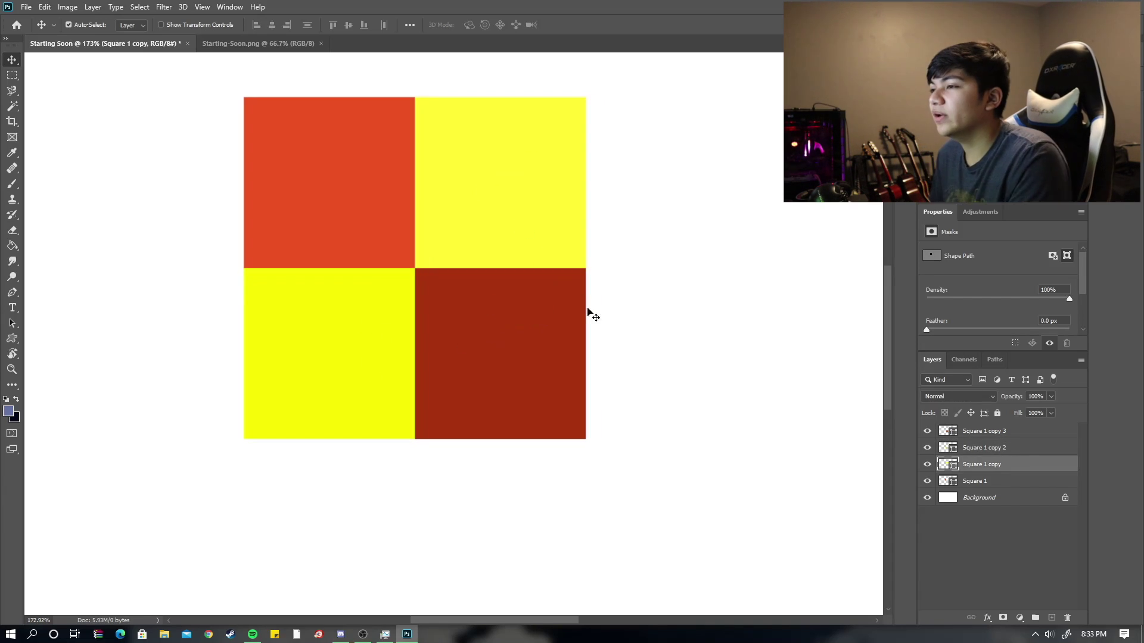
key(ctrl+minus)
key(ctrl+minus)
key(ctrl+minus)
key(ctrl+plus)
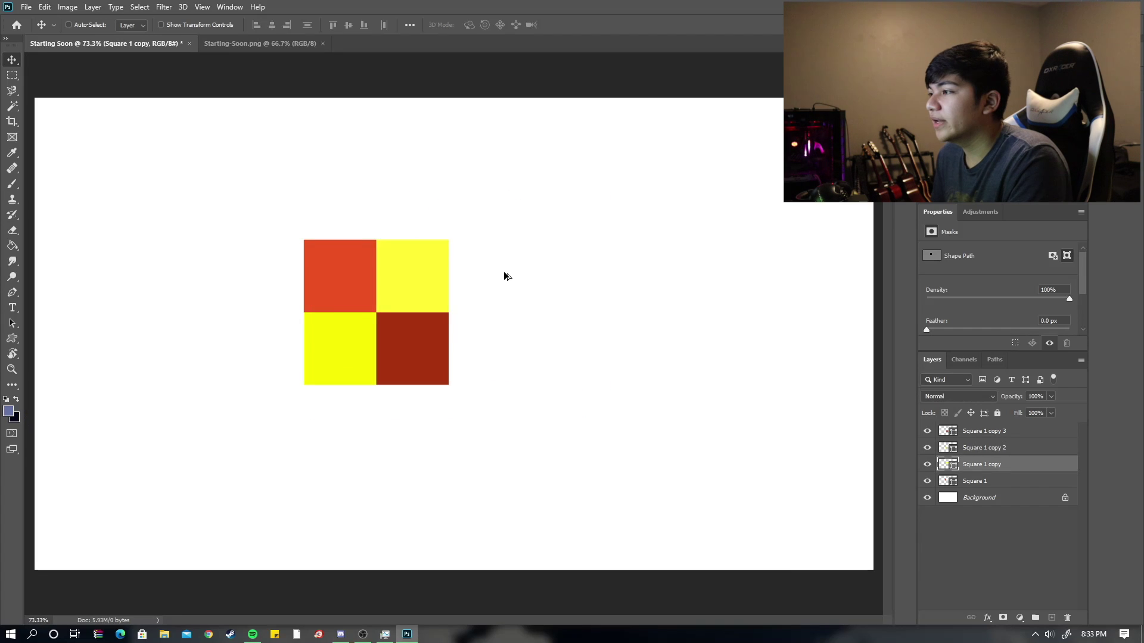
scroll(504, 276, down, 1)
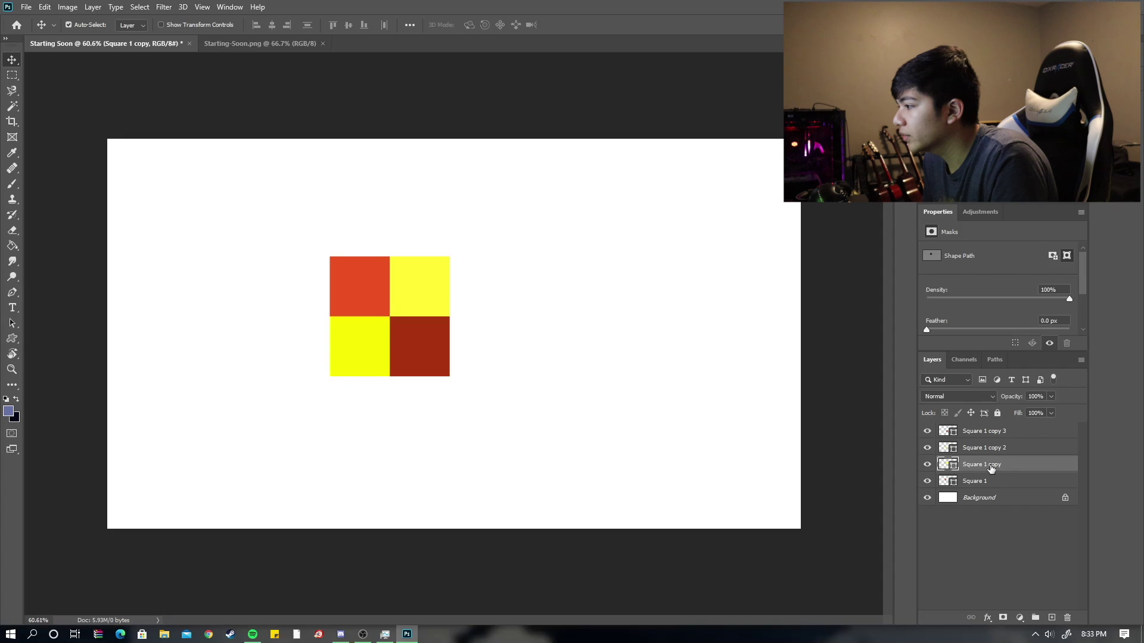
click(978, 481)
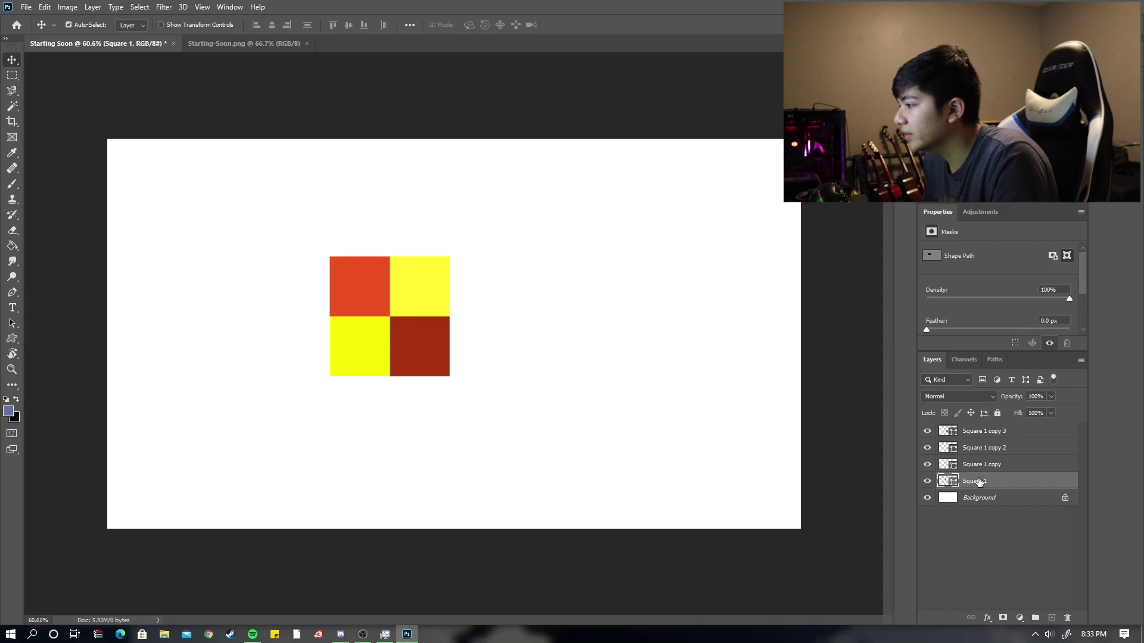
Rasterize the four selected square layers and merge them into one layer
shift+click(1009, 433)
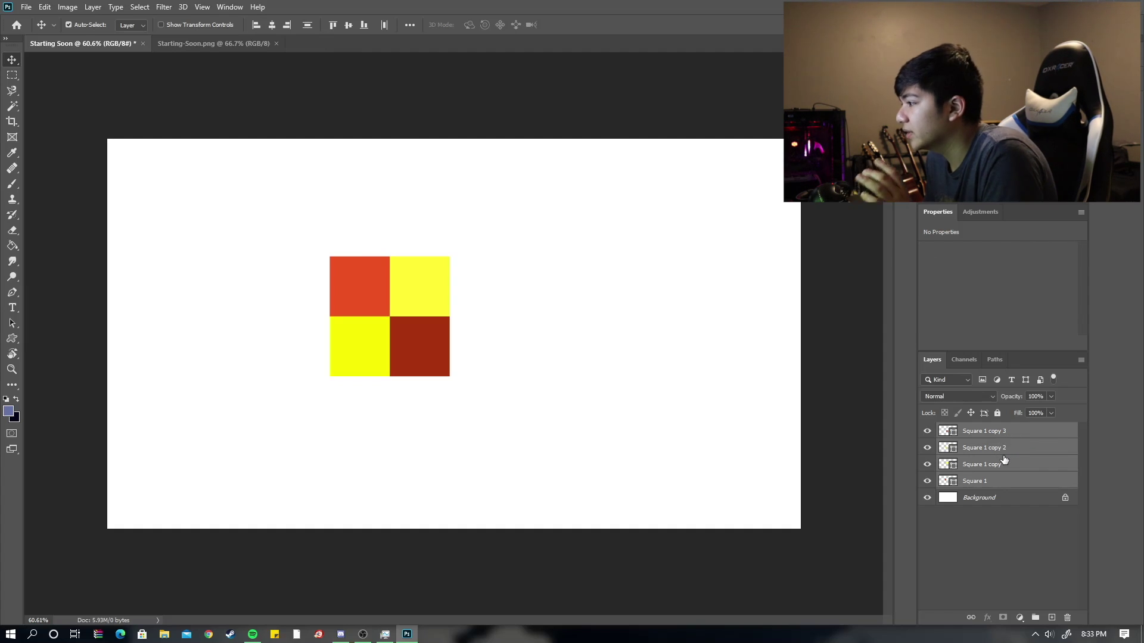
right_click(1003, 459)
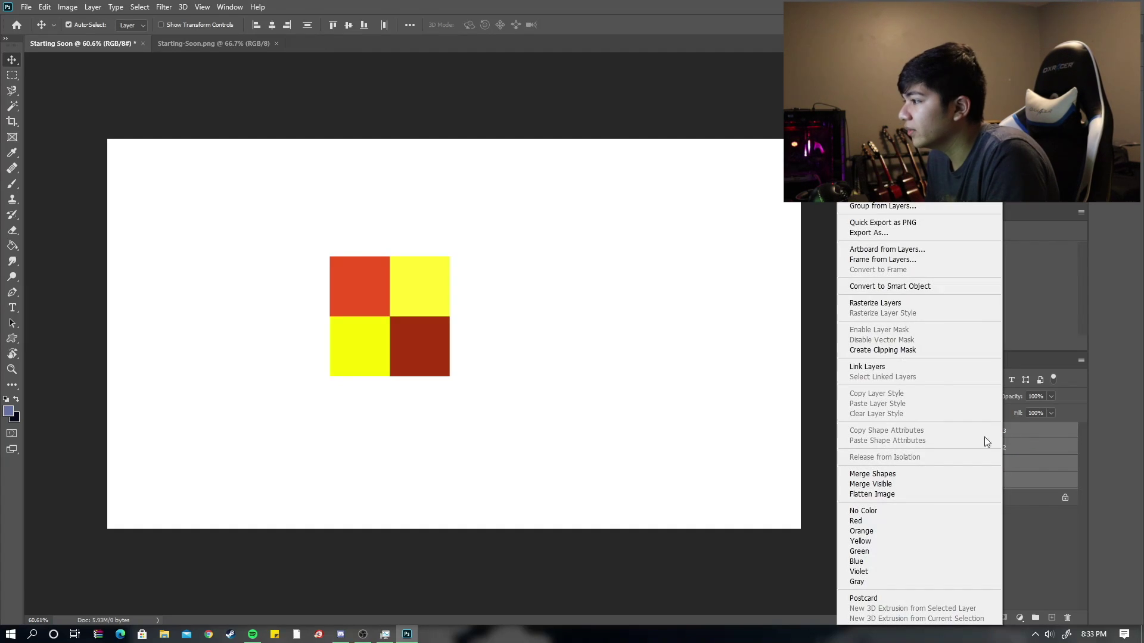
click(909, 305)
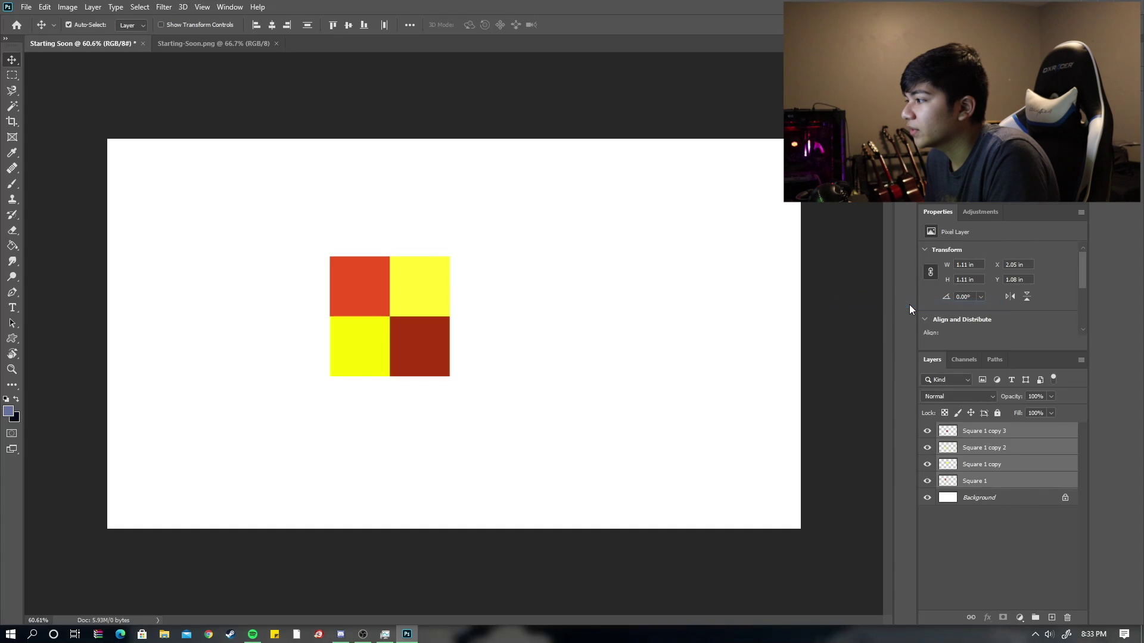
right_click(999, 460)
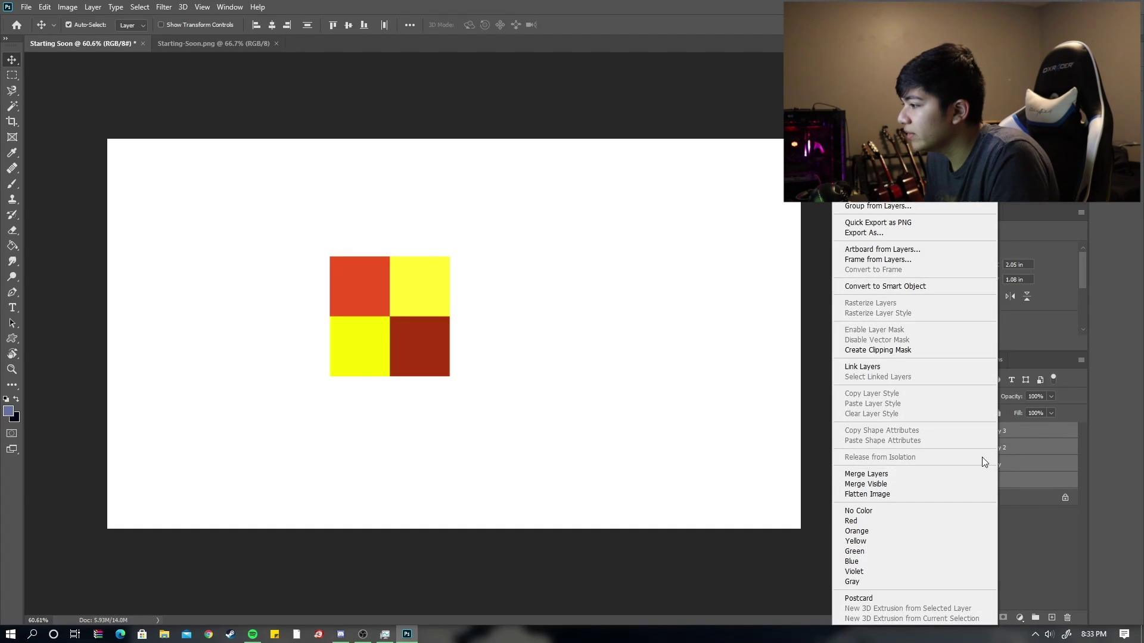
click(927, 477)
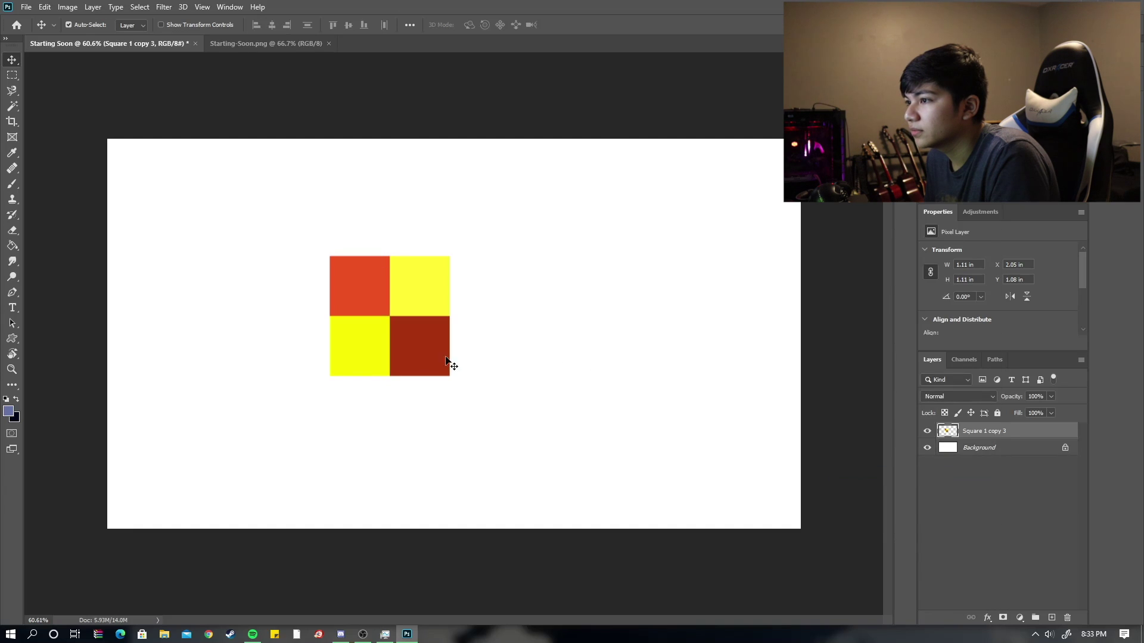
Move the merged checker block lower right, toward the canvas centre
drag(401, 273, 517, 370)
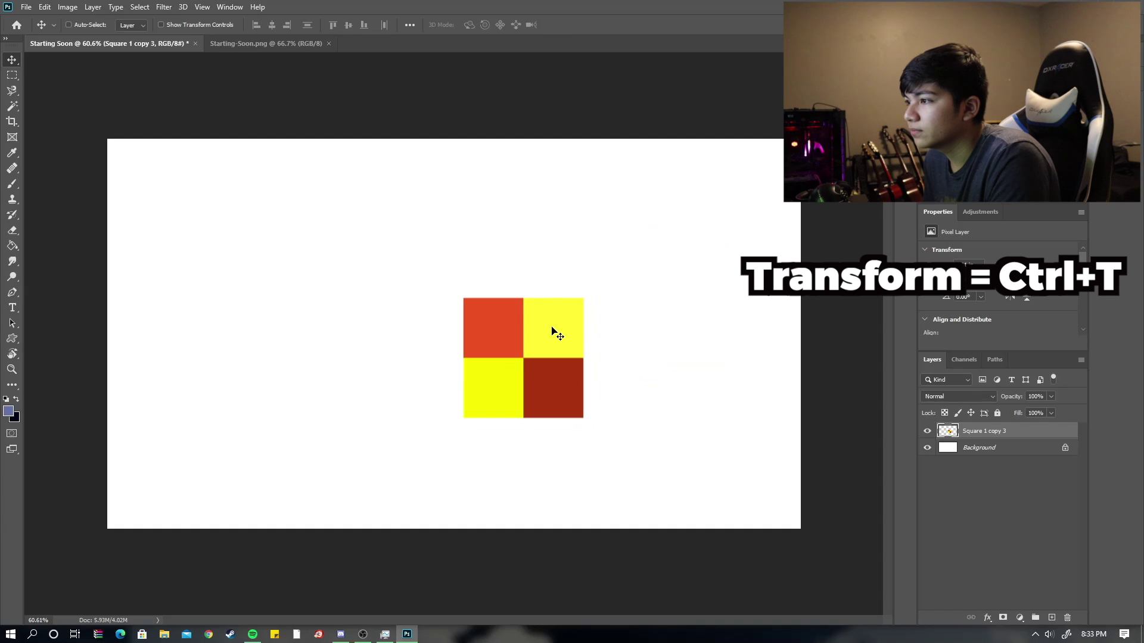
key(ctrl+t)
click(566, 25)
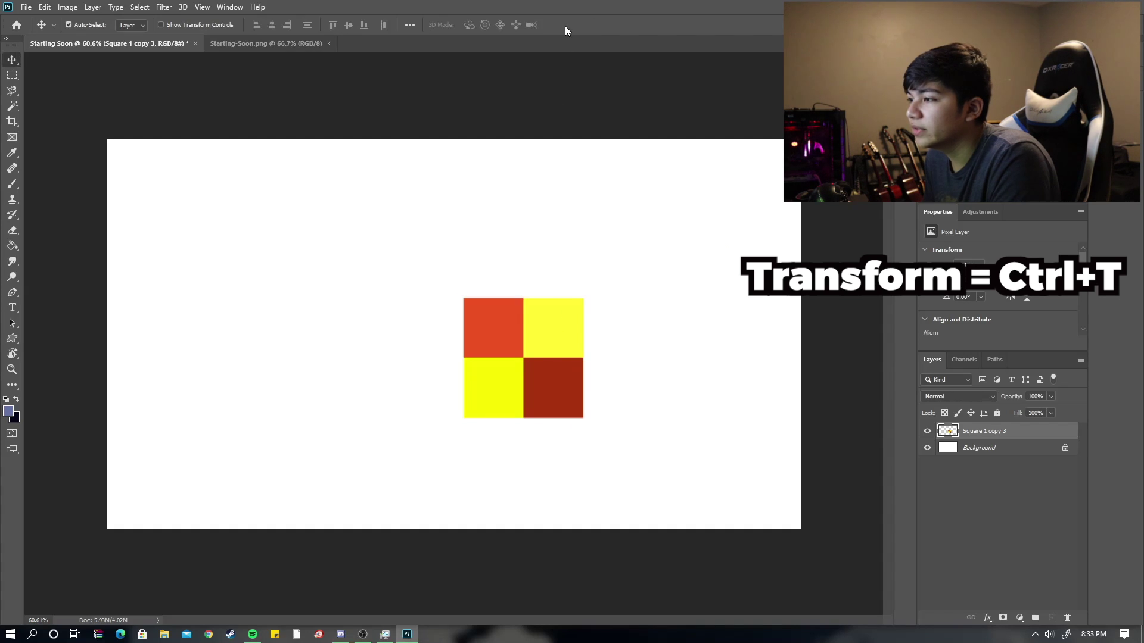
right_click(534, 351)
Scale the checker block down to a 0.32 in square flush in the top-right corner
click(560, 358)
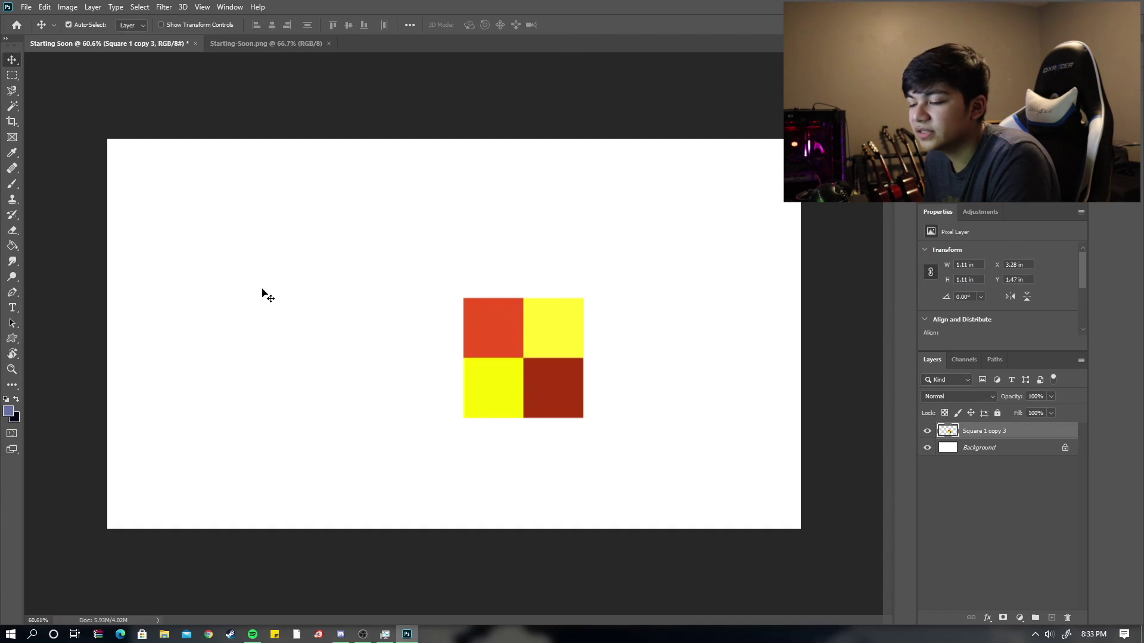
key(ctrl+t)
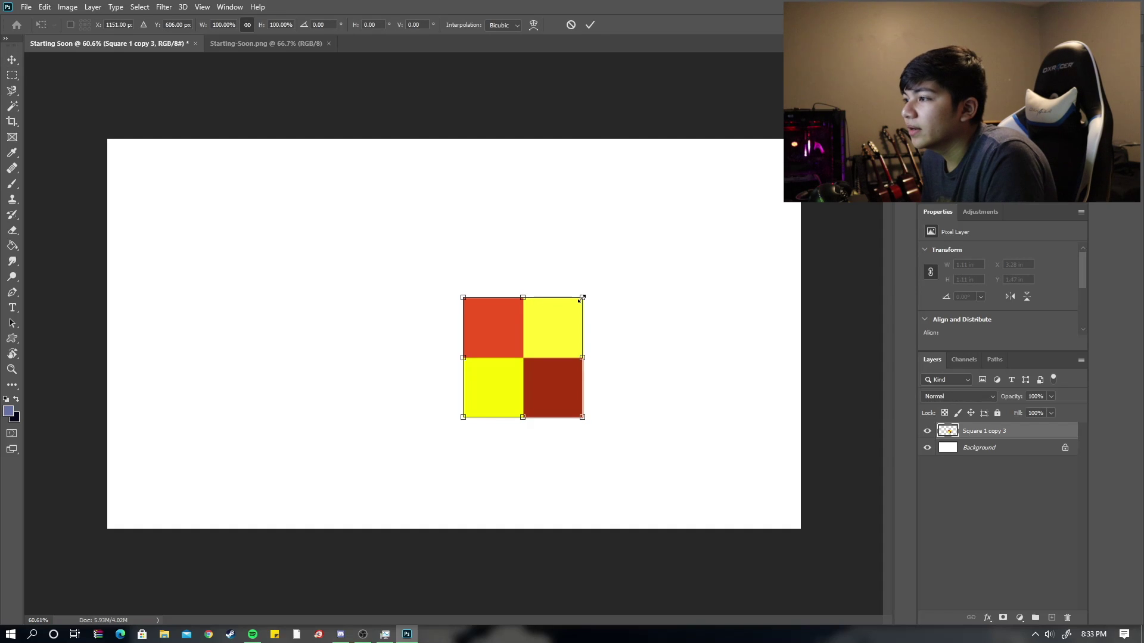
drag(577, 301, 753, 174)
click(589, 25)
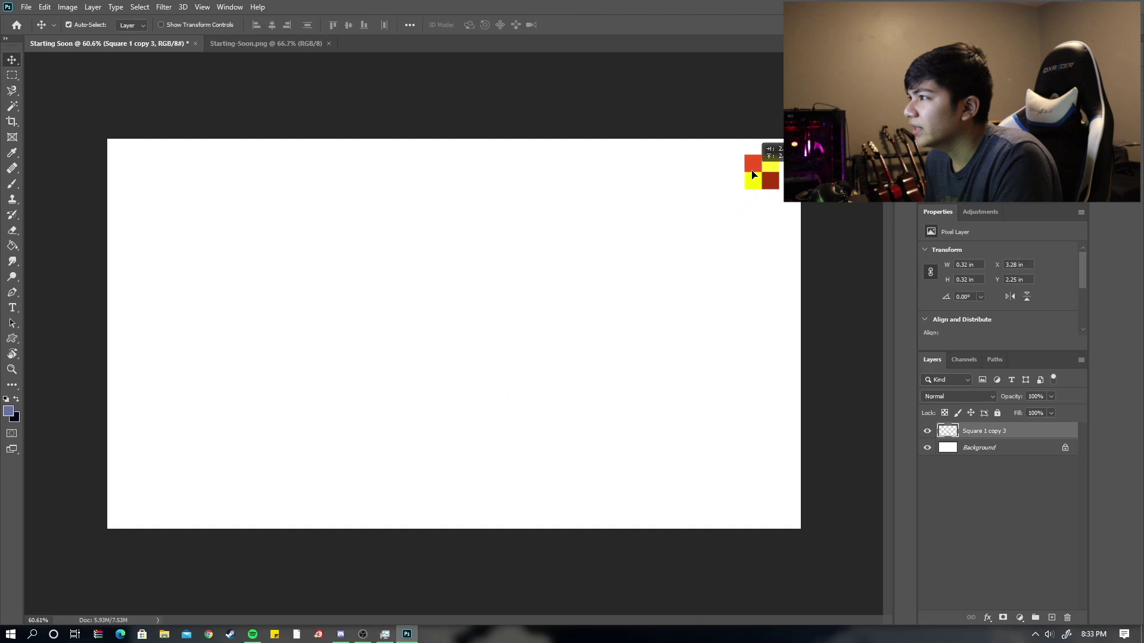
Create a layer group named 'Right Corner' and move the checker square layer into it
click(1035, 618)
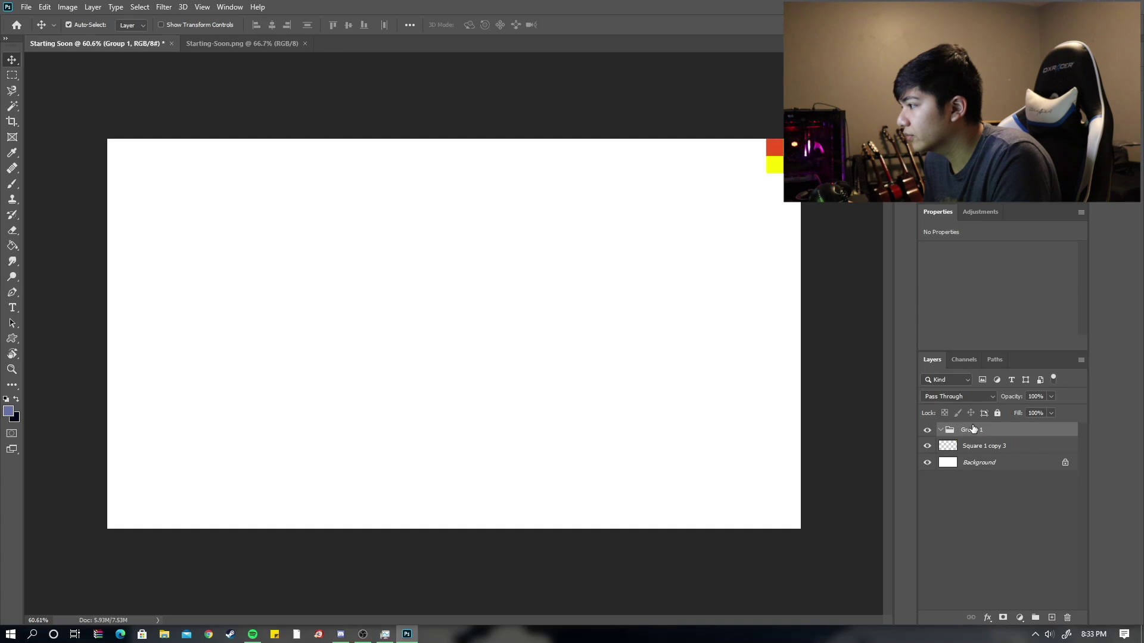
double_click(973, 429)
key(BackSpace)
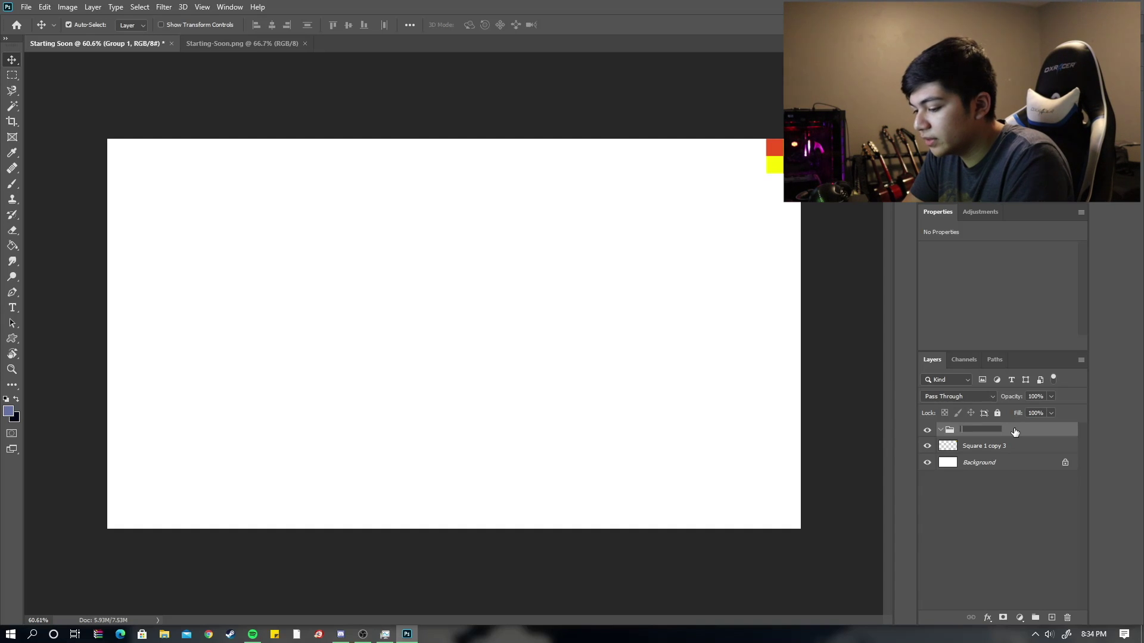
text(Right )
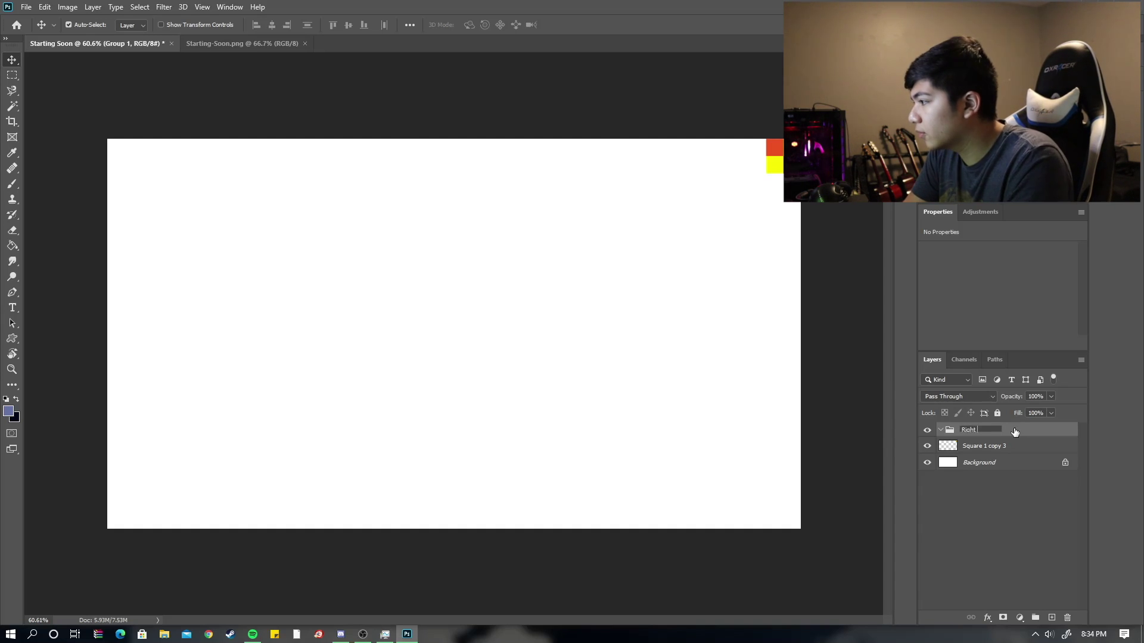
text(Corner)
key(Return)
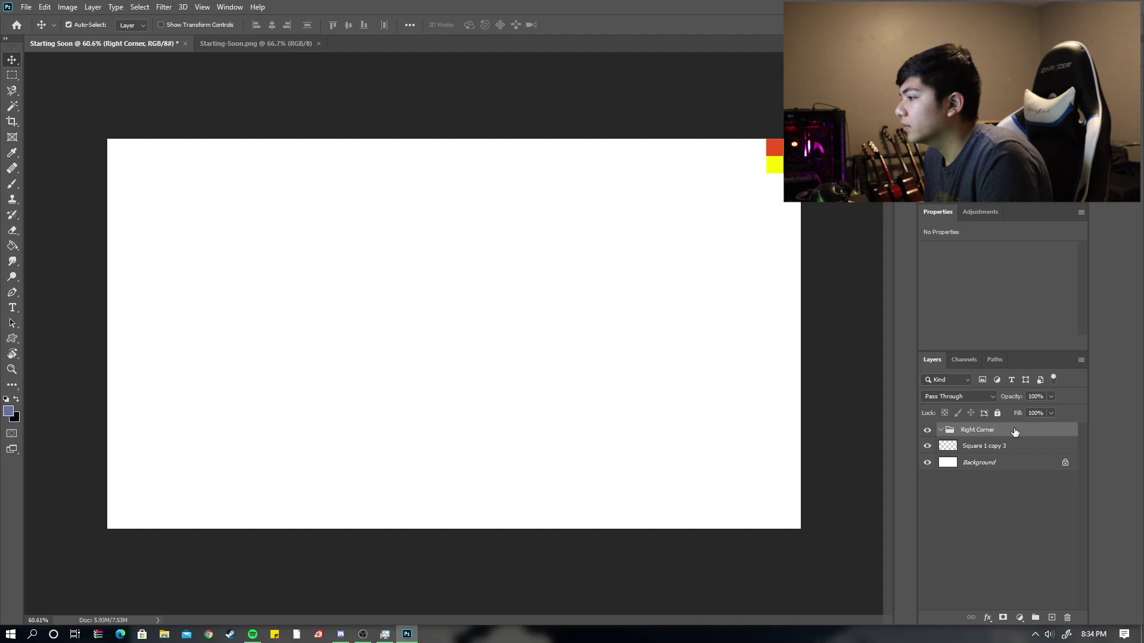
click(992, 449)
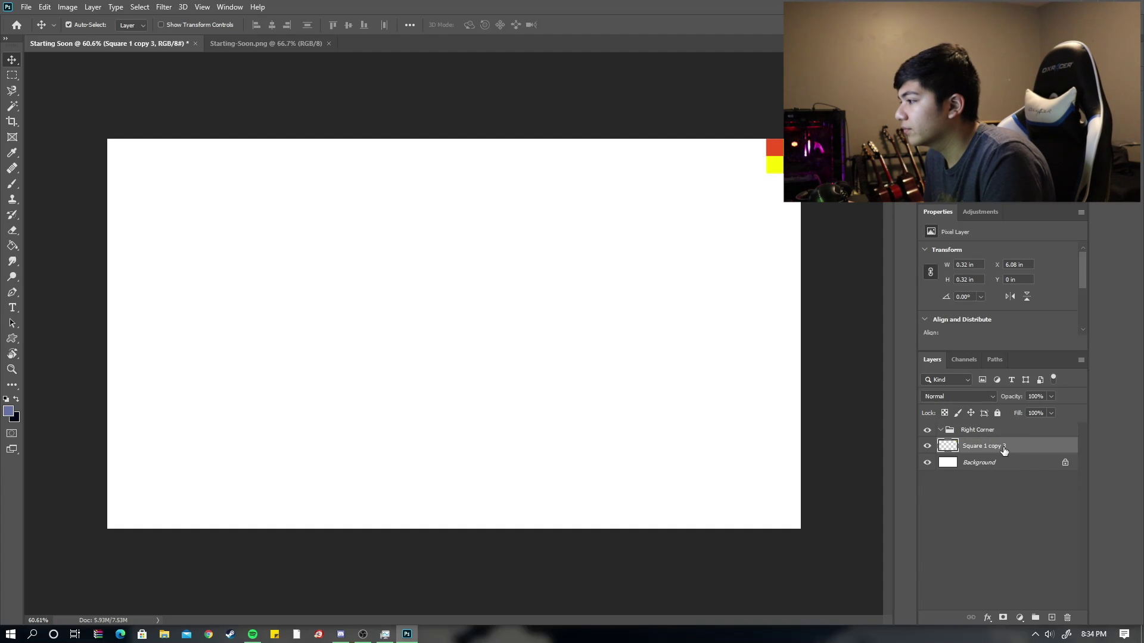
drag(997, 448, 989, 434)
Duplicate the corner checker square twice, placing the copies below and beside it
click(983, 480)
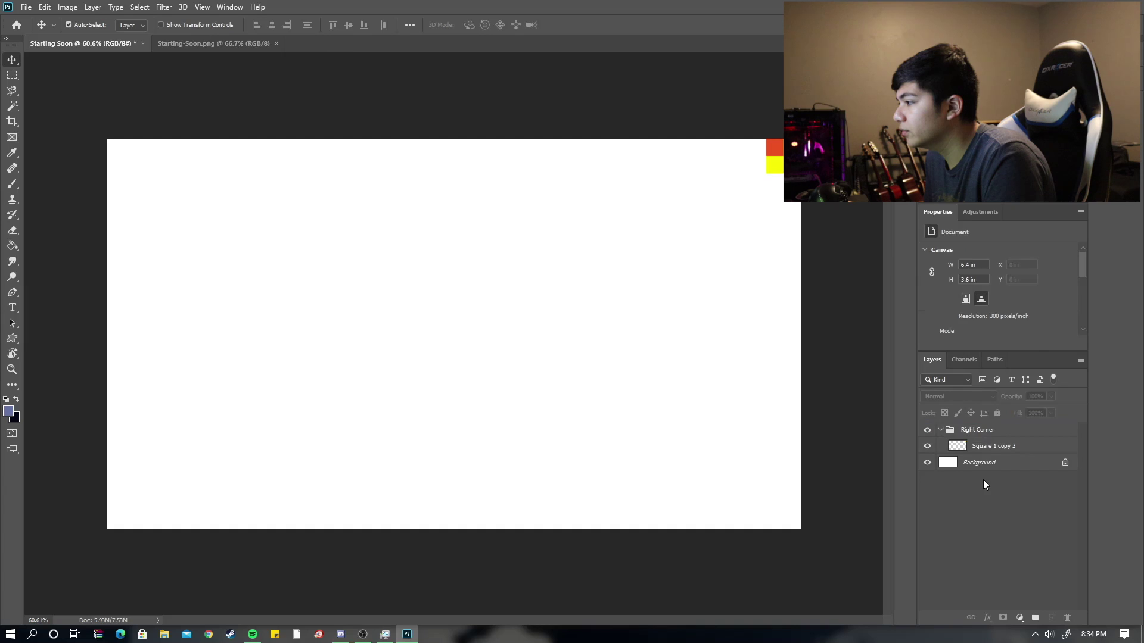
click(987, 444)
key(ctrl+j)
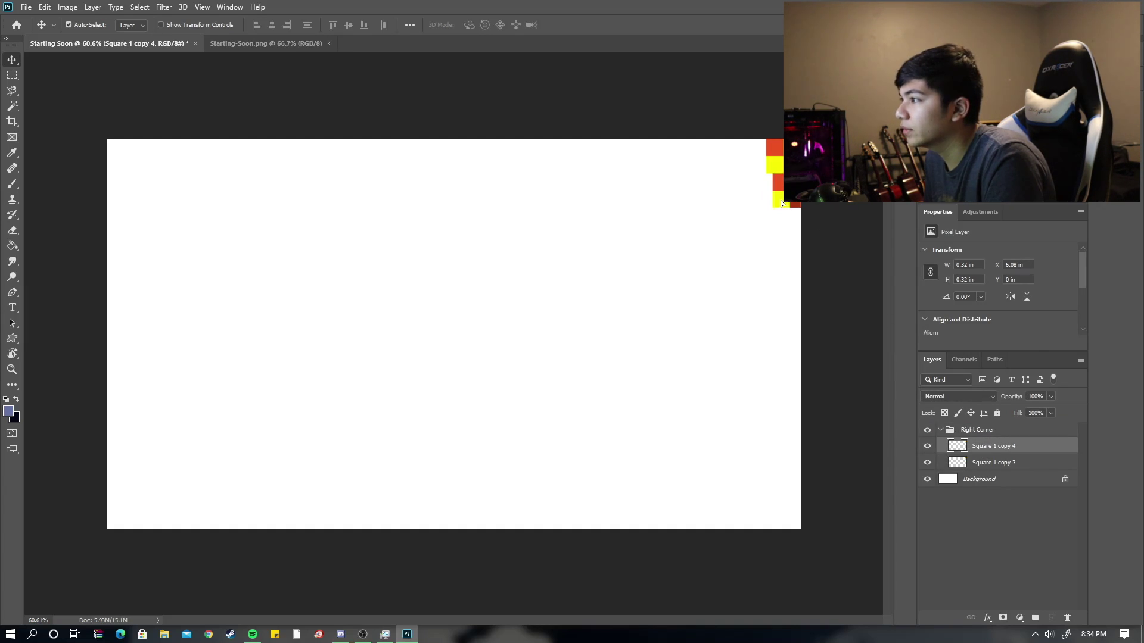
drag(765, 206, 735, 213)
key(ctrl+j)
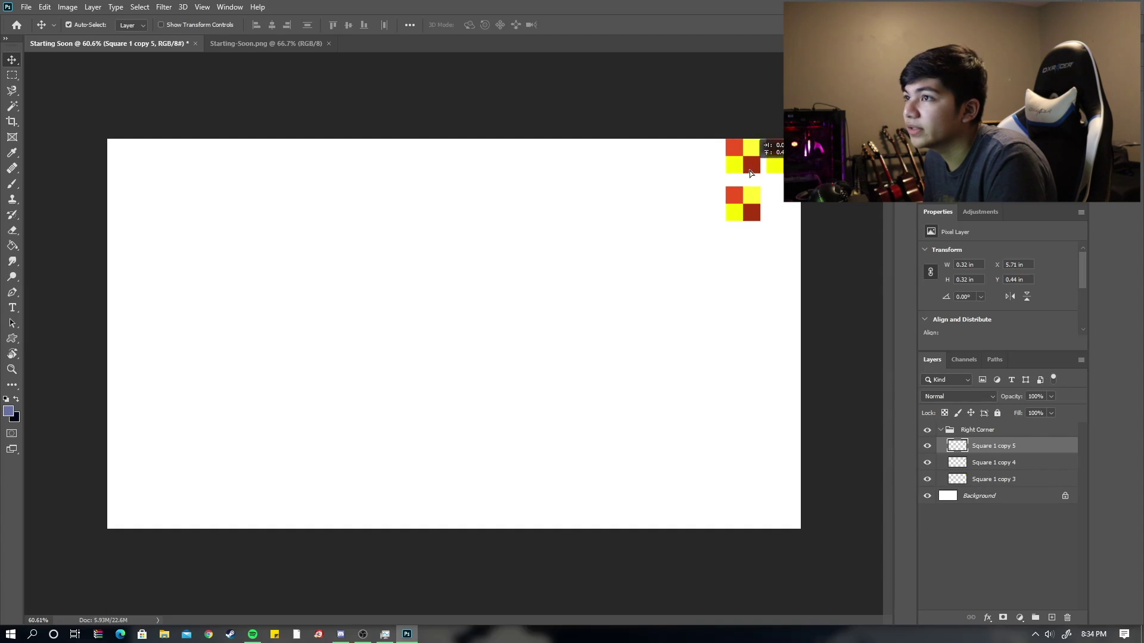
drag(750, 170, 751, 171)
Check the Starting-Soon.png reference, then add more copies to extend the stepped staircase
click(240, 44)
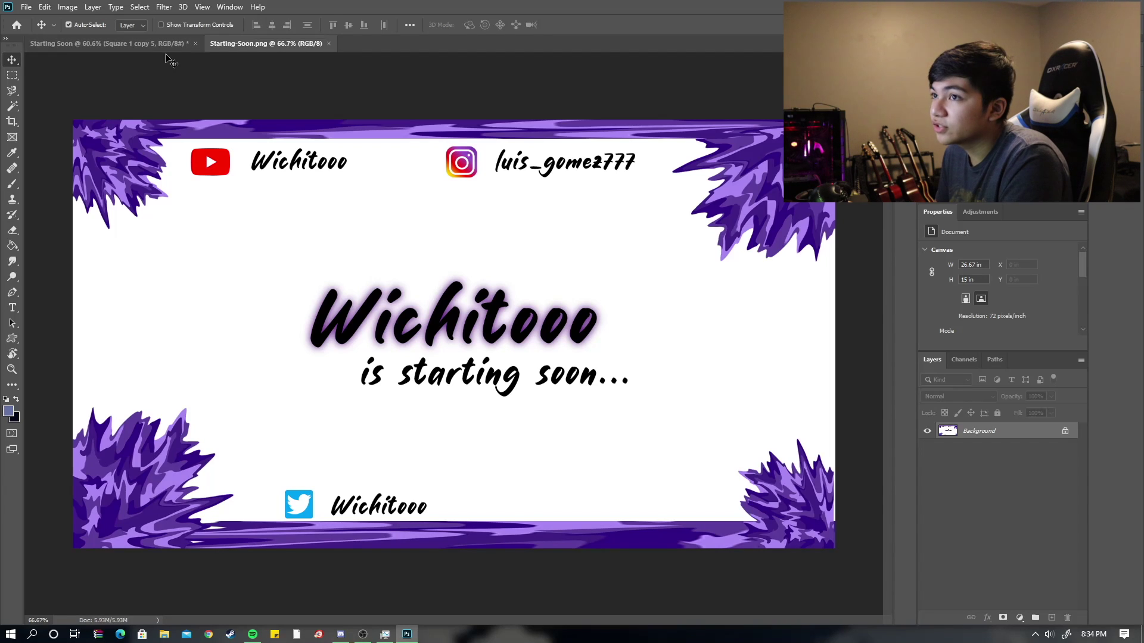
click(107, 44)
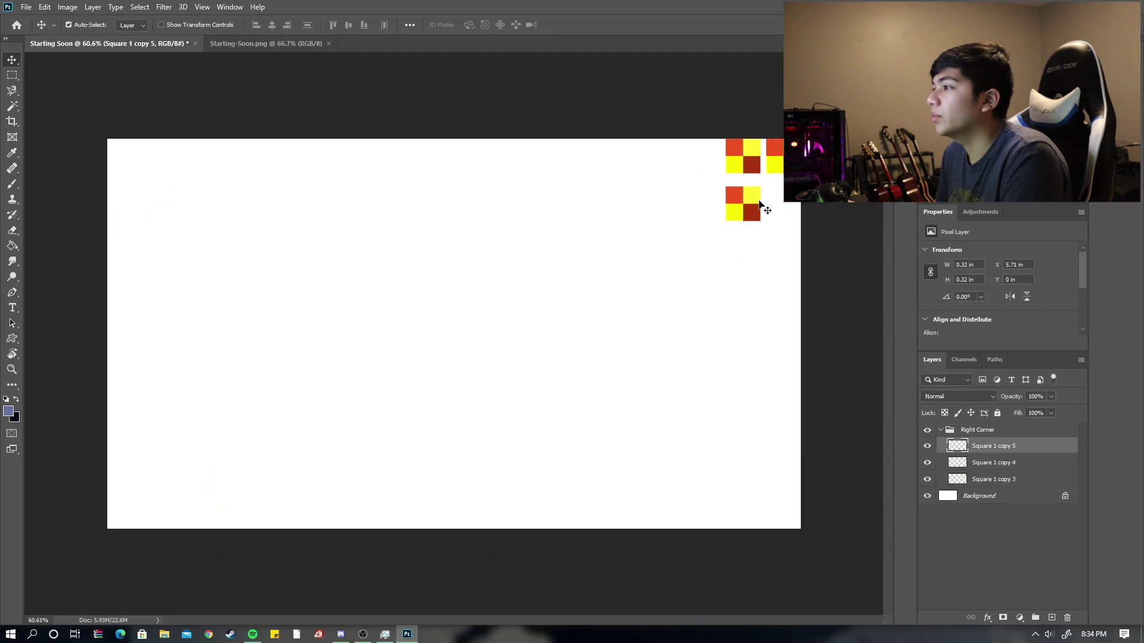
drag(759, 204, 747, 156)
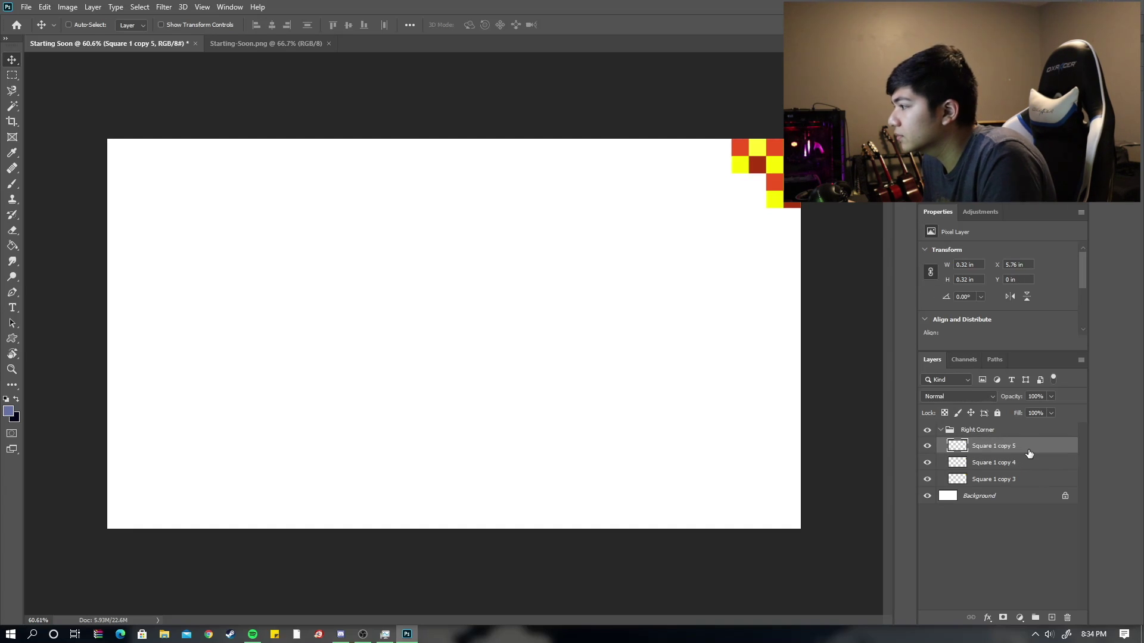
key(ctrl+j)
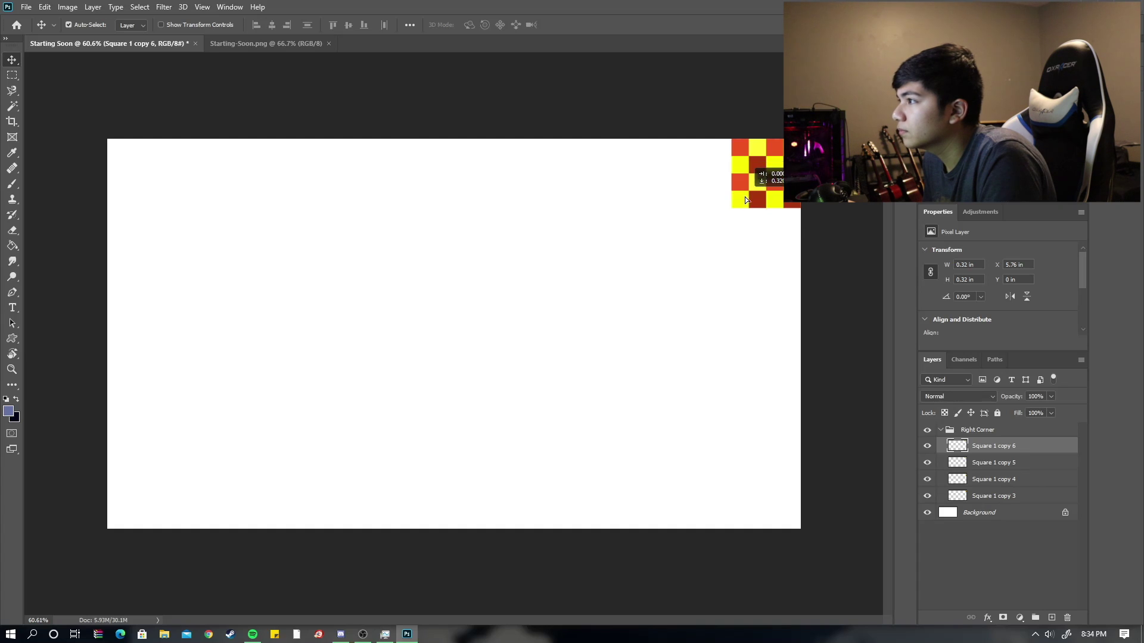
drag(745, 199, 752, 262)
key(ctrl+j)
key(ctrl+j)
key(ctrl+j)
key(ctrl+j)
key(ctrl+j)
key(ctrl+j)
key(ctrl+j)
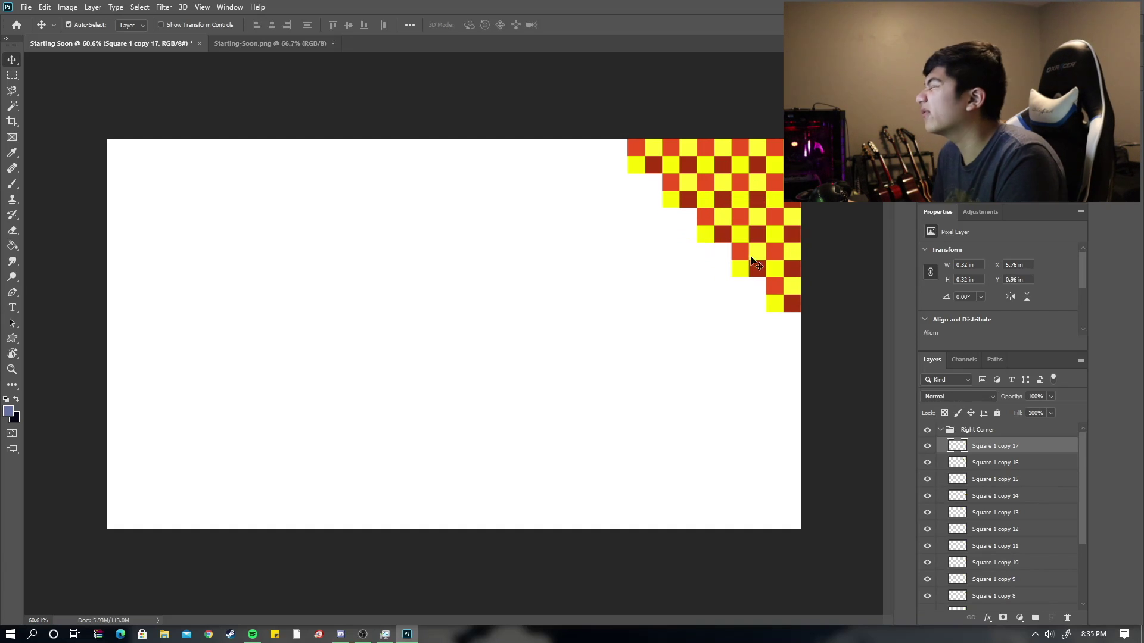
click(707, 321)
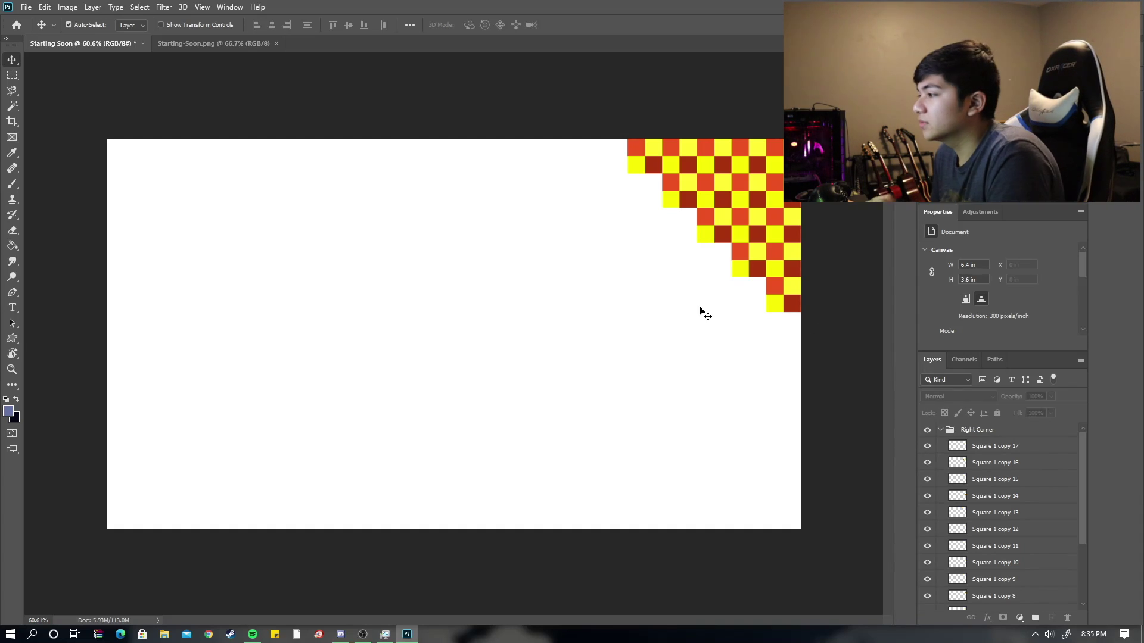
scroll(965, 441, down, 5)
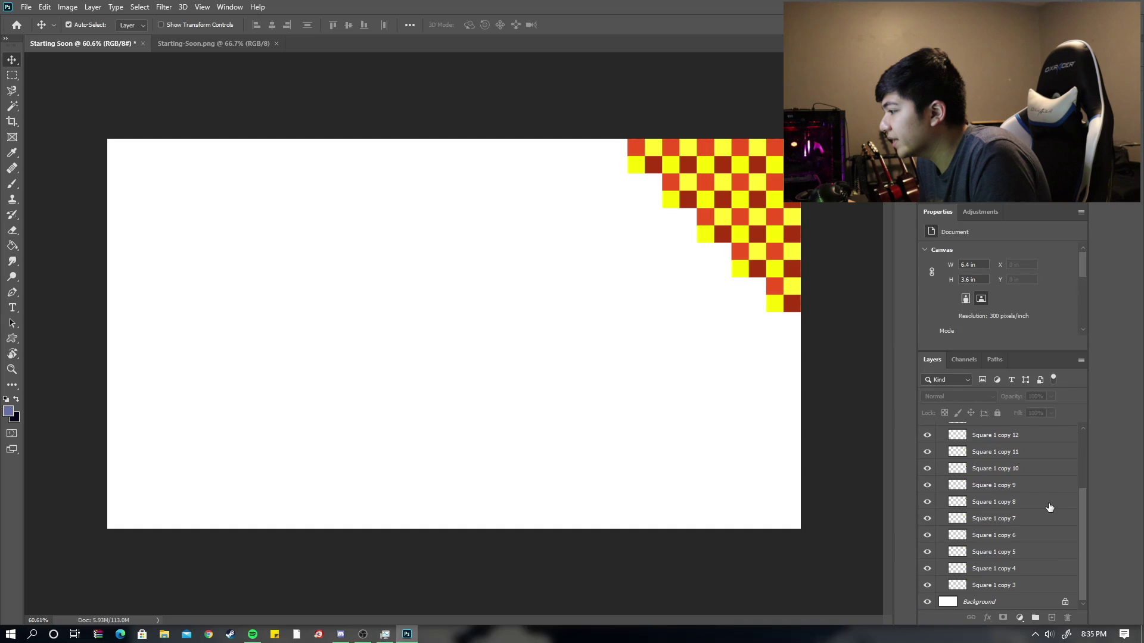
scroll(1025, 581, up, 5)
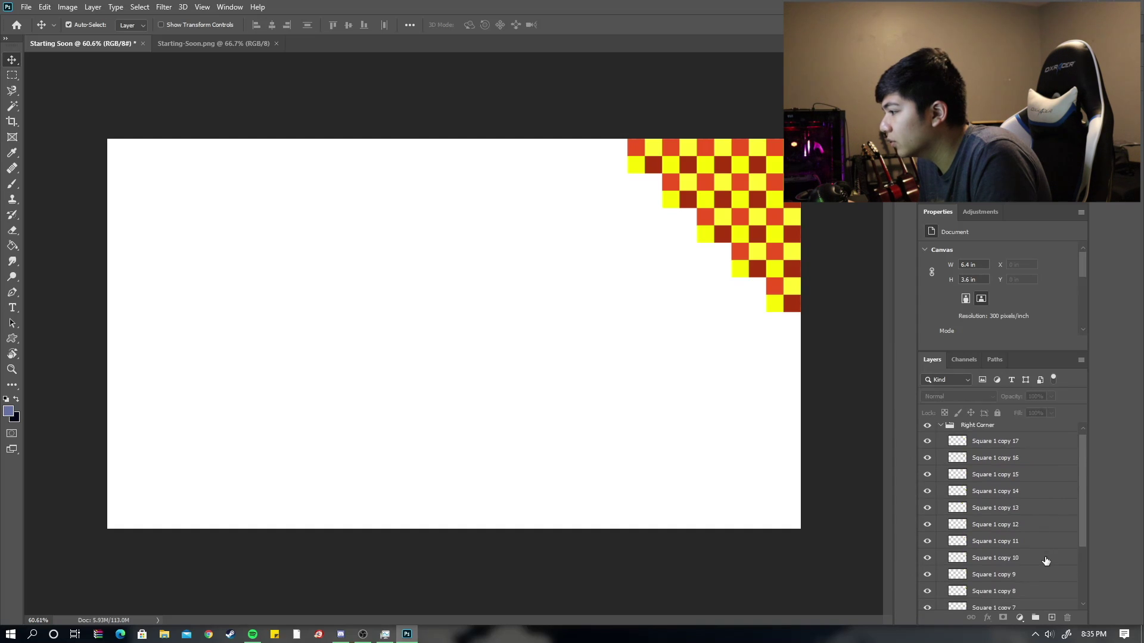
Merge square copies 3 through 17 into one checker-triangle layer and nudge it down
scroll(1007, 455, up, 1)
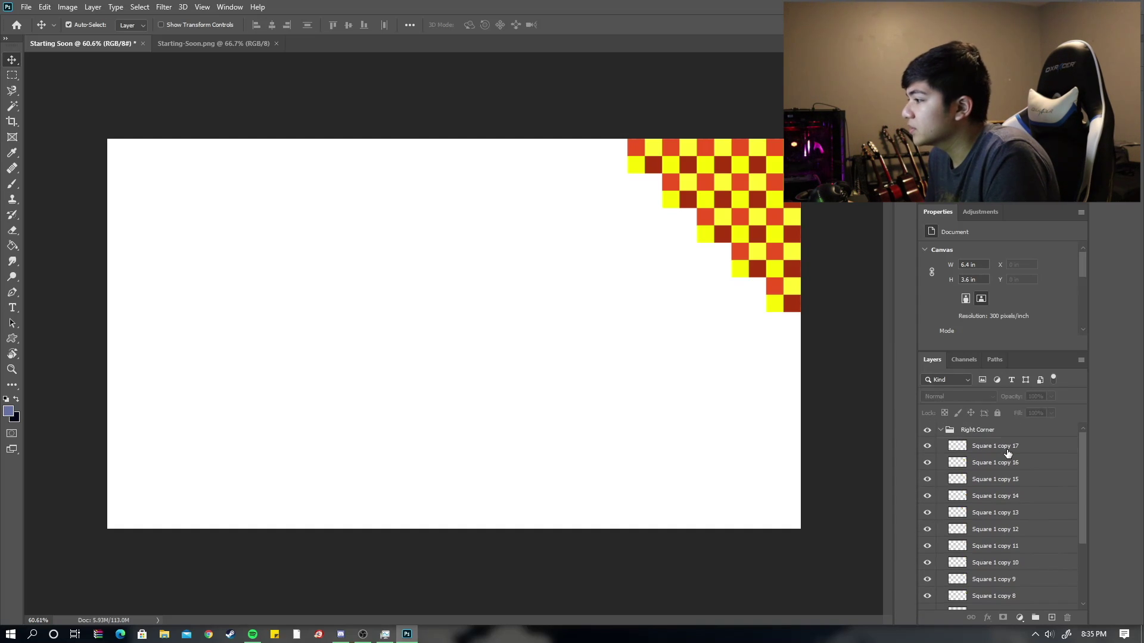
click(1007, 453)
scroll(1001, 456, down, 4)
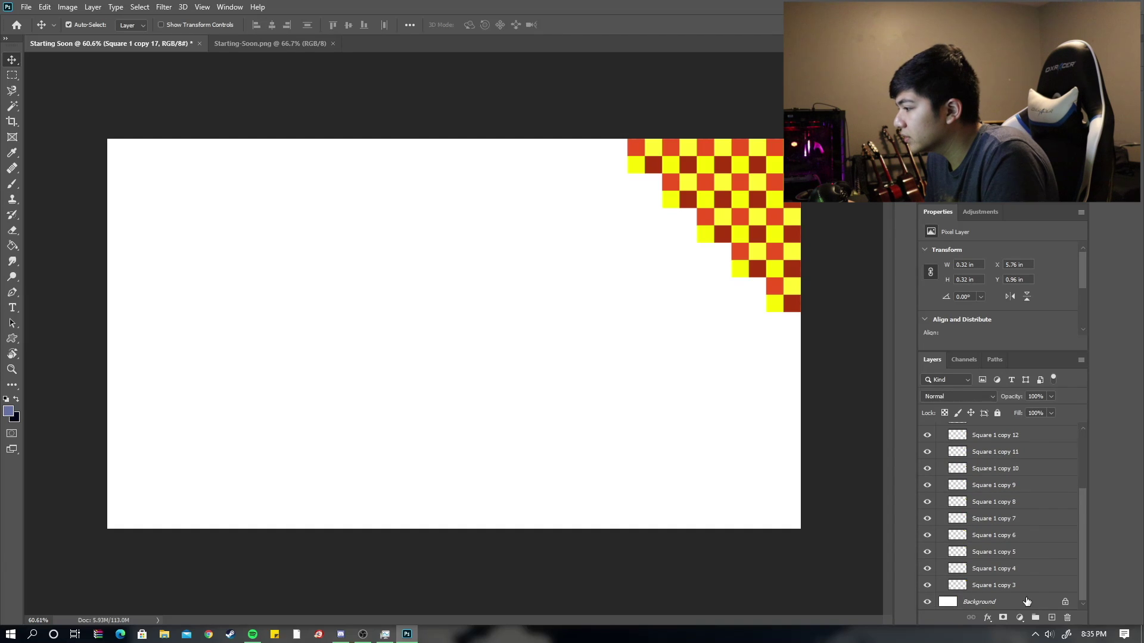
shift+click(1007, 586)
right_click(1008, 490)
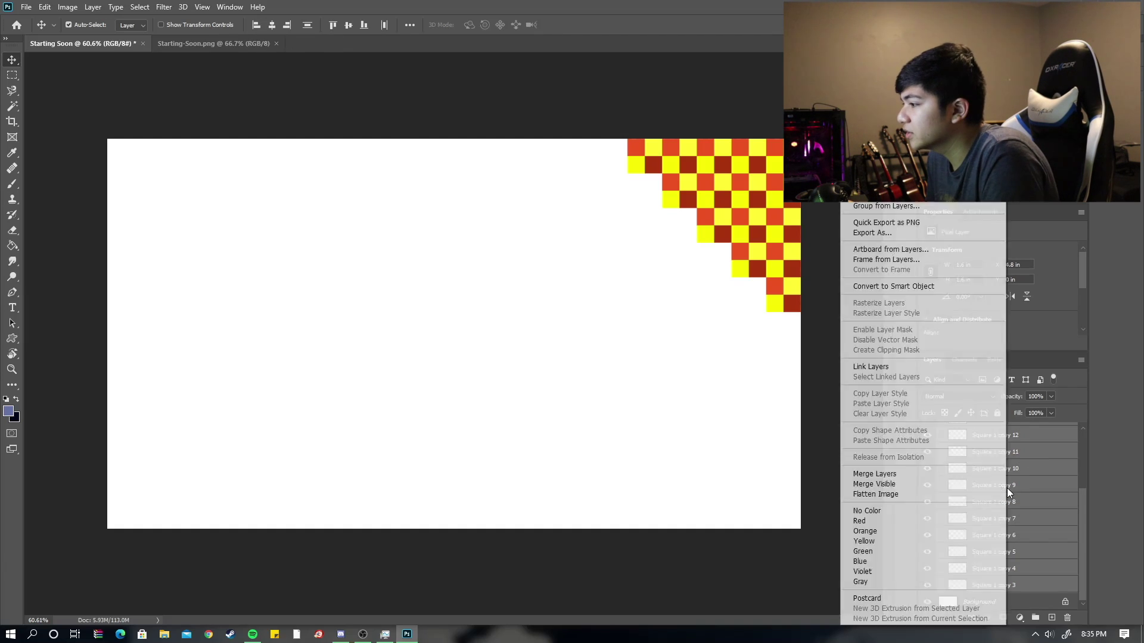
click(911, 474)
mouse_move(738, 213)
mouse_down()
mouse_move(721, 248)
mouse_move(620, 249)
mouse_move(748, 214)
mouse_move(739, 227)
mouse_up()
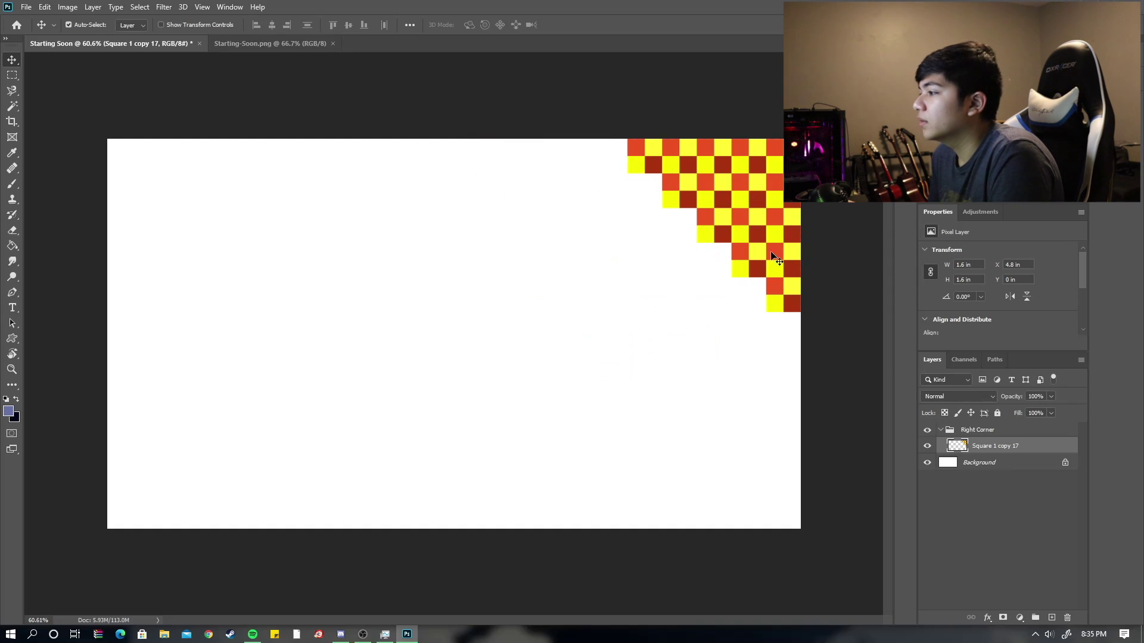
With Square 1 copy 17 selected, compare to the reference and launch Filter > Liquify
ctrl+click(997, 453)
click(982, 435)
click(984, 446)
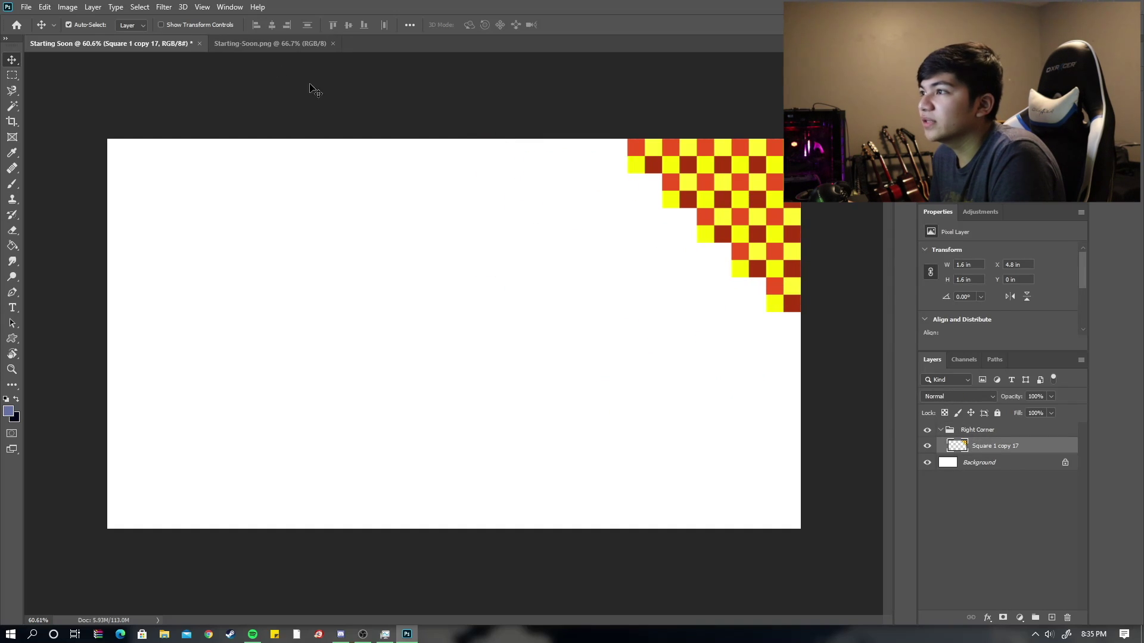
click(243, 48)
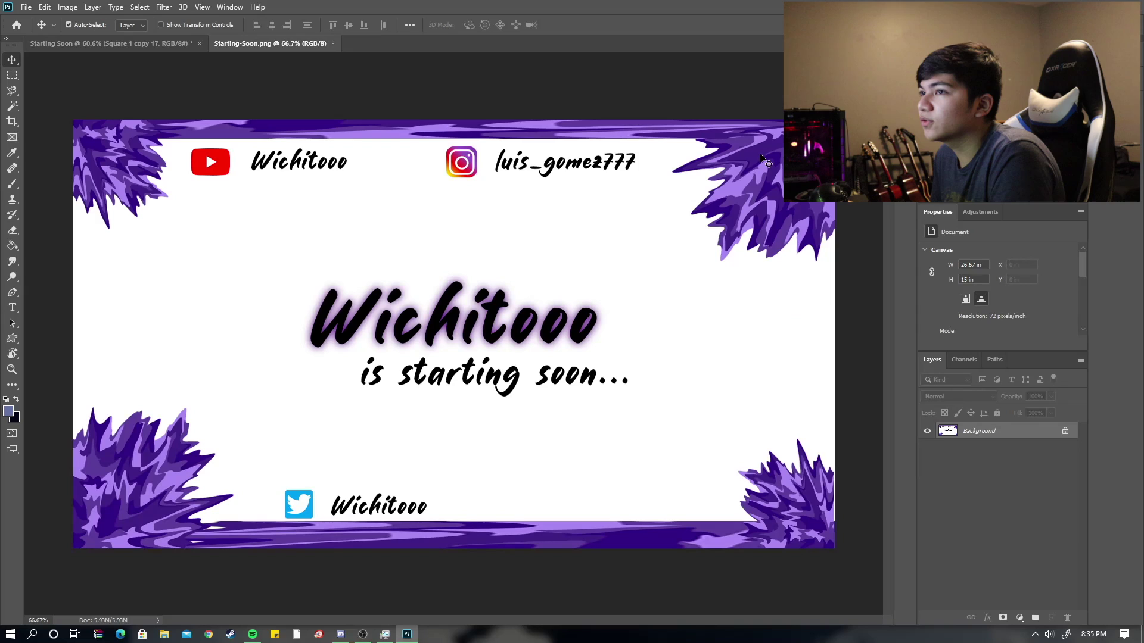
click(115, 45)
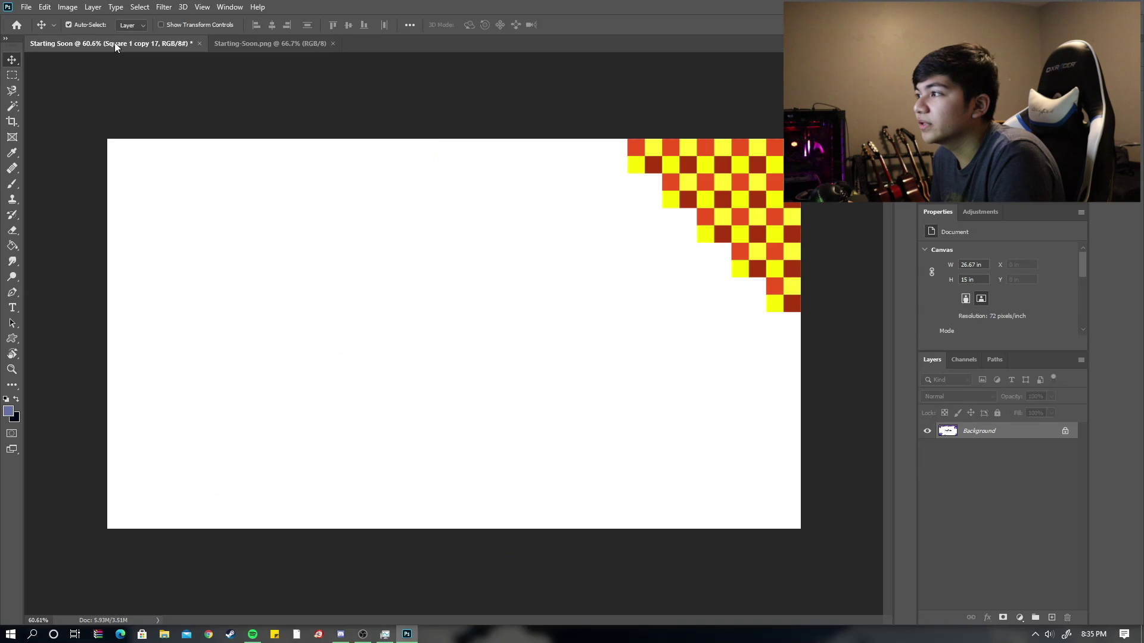
click(164, 8)
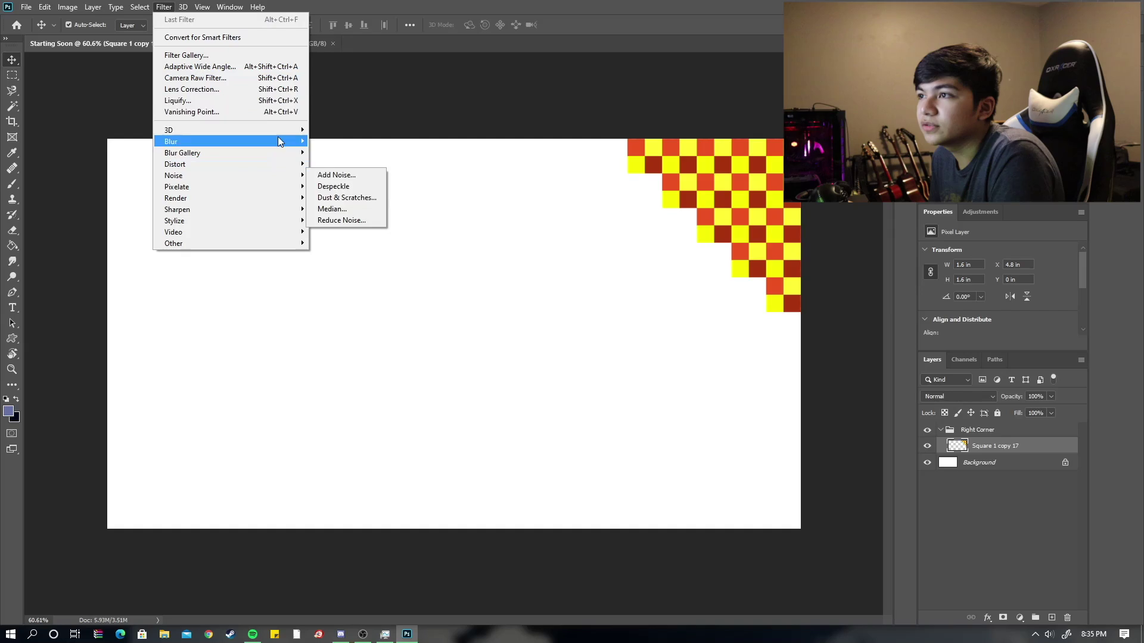
click(276, 108)
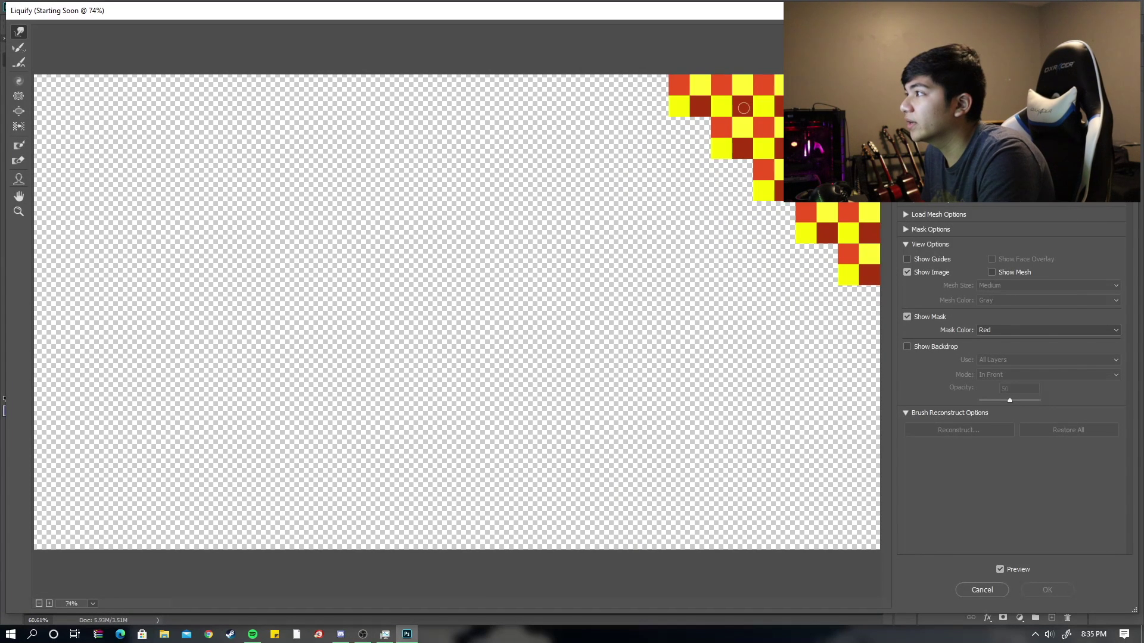
Enlarge the Forward Warp brush and smear the checker corner into jagged red, orange, yellow spikes
key(bracketright)
key(bracketright)
key(bracketright)
key(bracketright)
key(bracketright)
key(bracketright)
key(bracketright)
key(bracketright)
drag(768, 191, 501, 313)
key(ctrl+z)
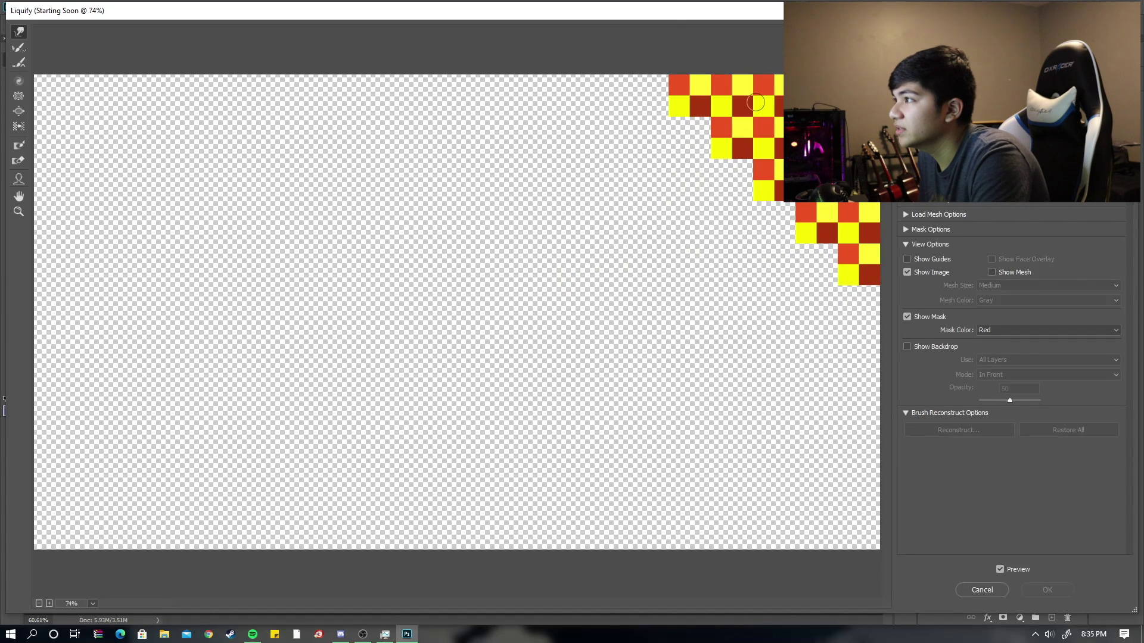
drag(672, 161, 631, 179)
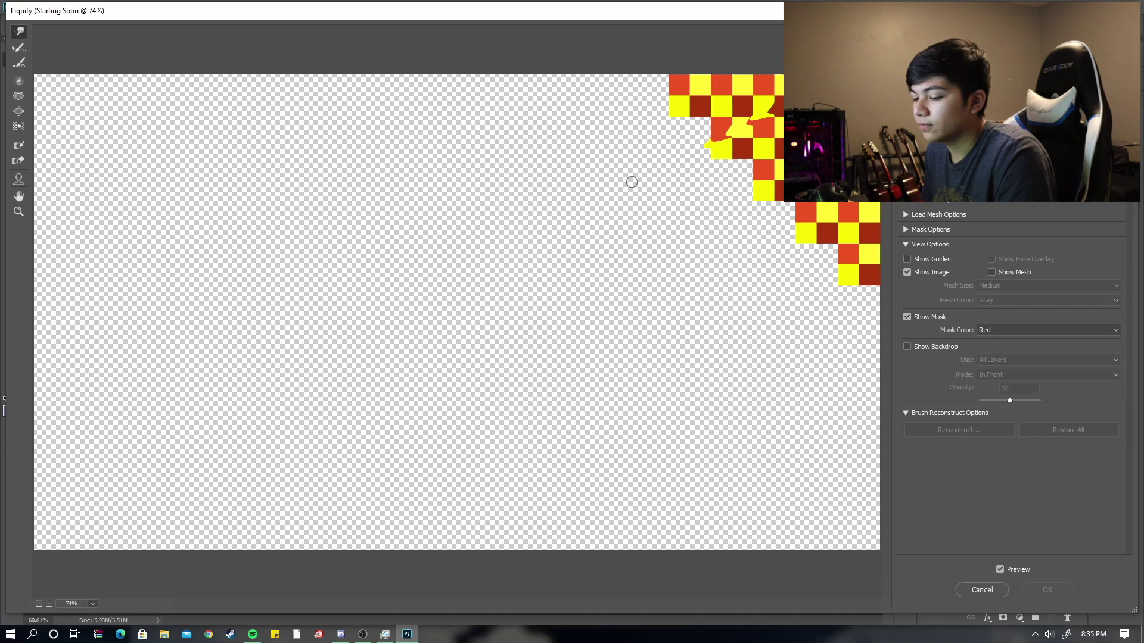
key(ctrl+z)
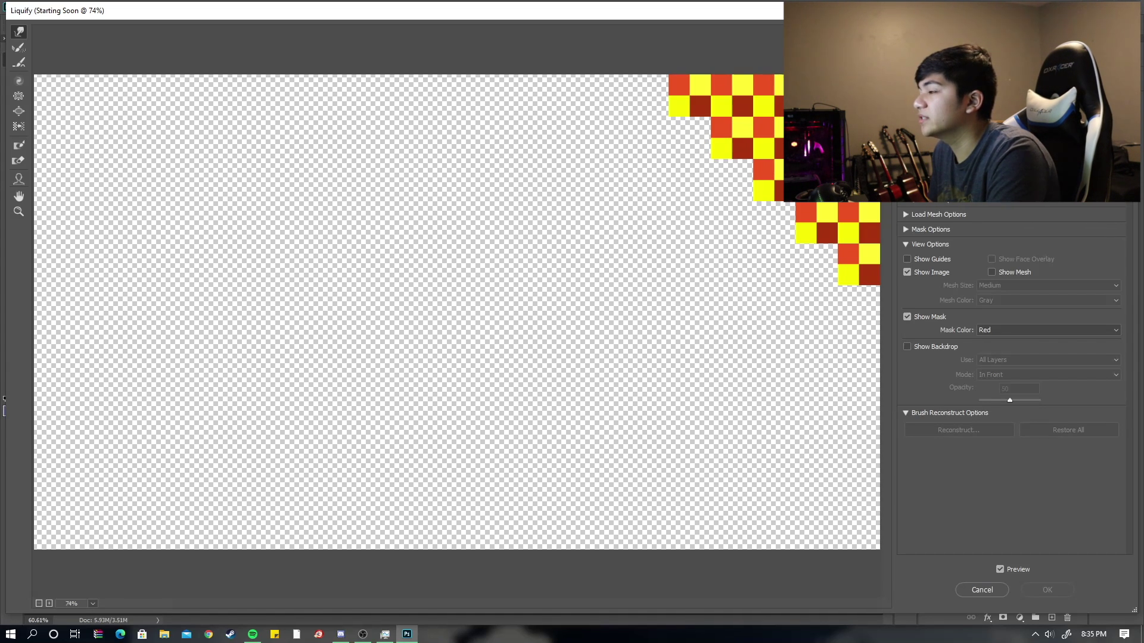
mouse_move(780, 104)
mouse_down()
mouse_move(715, 124)
mouse_move(690, 146)
mouse_up()
drag(776, 134, 739, 210)
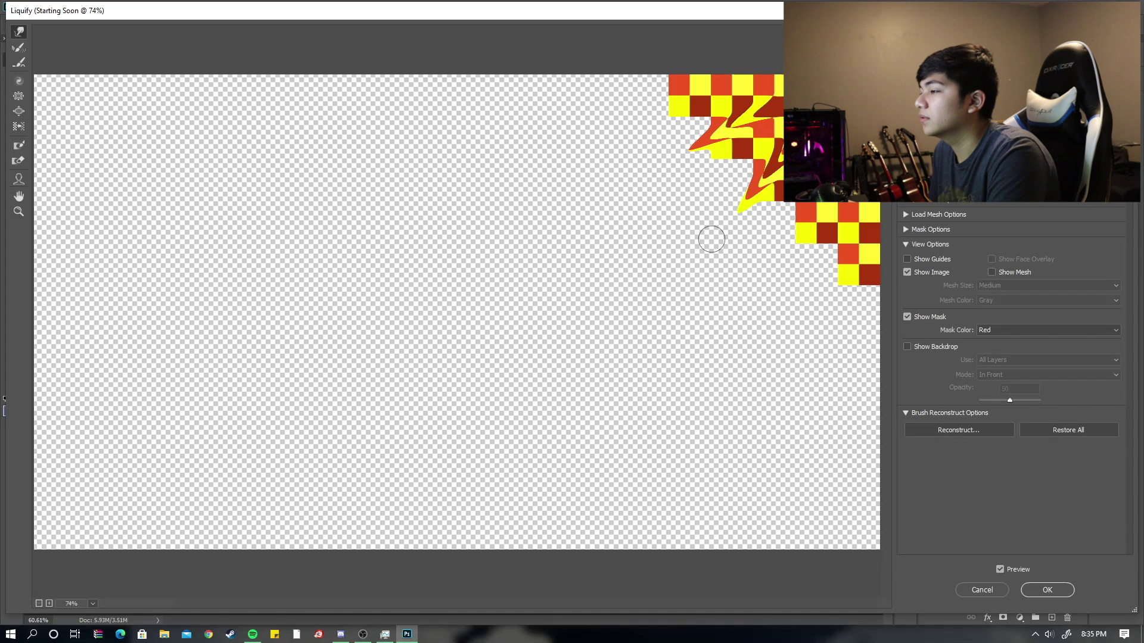
mouse_move(830, 197)
mouse_down()
mouse_move(791, 273)
mouse_move(805, 287)
mouse_up()
mouse_move(715, 109)
mouse_down()
mouse_move(617, 125)
mouse_move(702, 91)
mouse_move(596, 107)
mouse_move(755, 86)
mouse_move(693, 109)
mouse_move(761, 96)
mouse_move(728, 181)
mouse_move(794, 220)
mouse_move(732, 212)
mouse_move(776, 146)
mouse_move(658, 166)
mouse_move(775, 109)
mouse_move(668, 147)
mouse_move(764, 80)
mouse_up()
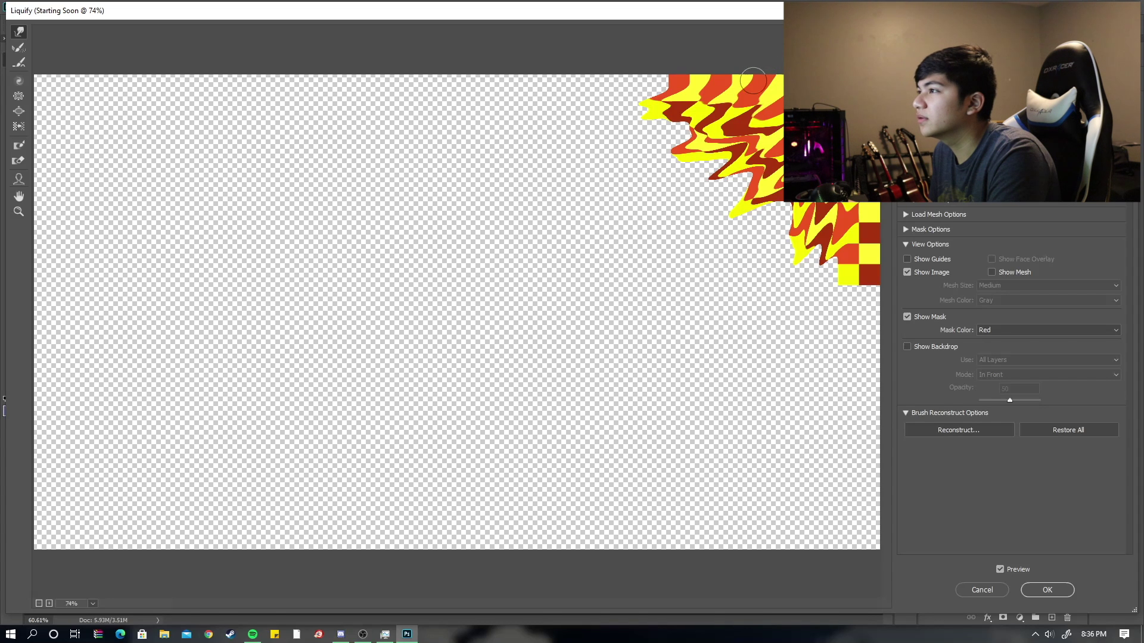
drag(753, 80, 743, 76)
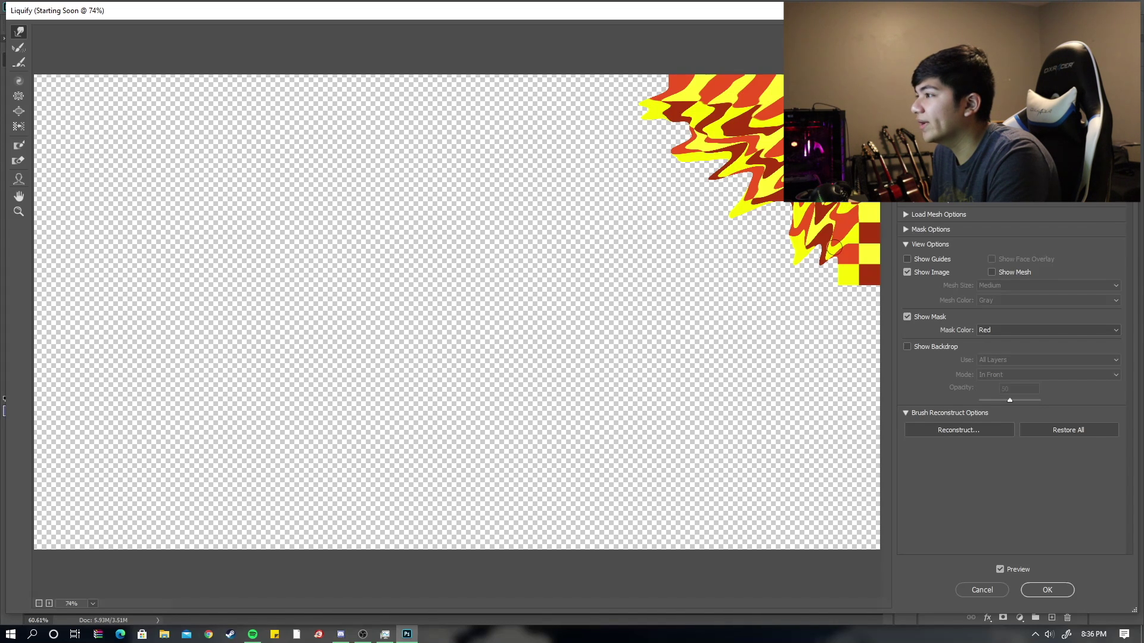
mouse_move(868, 229)
mouse_down()
mouse_move(830, 298)
mouse_move(787, 317)
mouse_move(752, 261)
mouse_up()
Swirl both flames' stripes and stretch the upper flame's tip farther left along the top
mouse_move(750, 120)
mouse_down()
mouse_move(719, 125)
mouse_move(732, 100)
mouse_move(716, 109)
mouse_move(661, 101)
mouse_up()
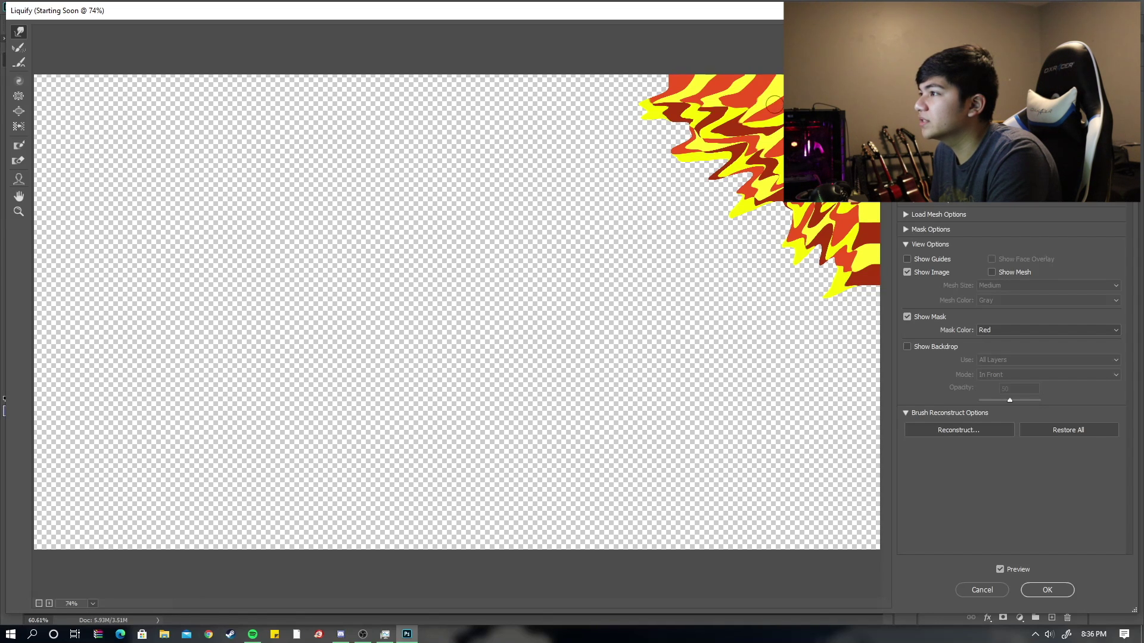
mouse_move(774, 105)
mouse_down()
mouse_move(741, 98)
mouse_move(718, 130)
mouse_move(734, 91)
mouse_move(738, 124)
mouse_move(711, 103)
mouse_move(705, 122)
mouse_move(704, 91)
mouse_move(720, 116)
mouse_move(724, 89)
mouse_move(735, 113)
mouse_move(739, 88)
mouse_move(780, 96)
mouse_up()
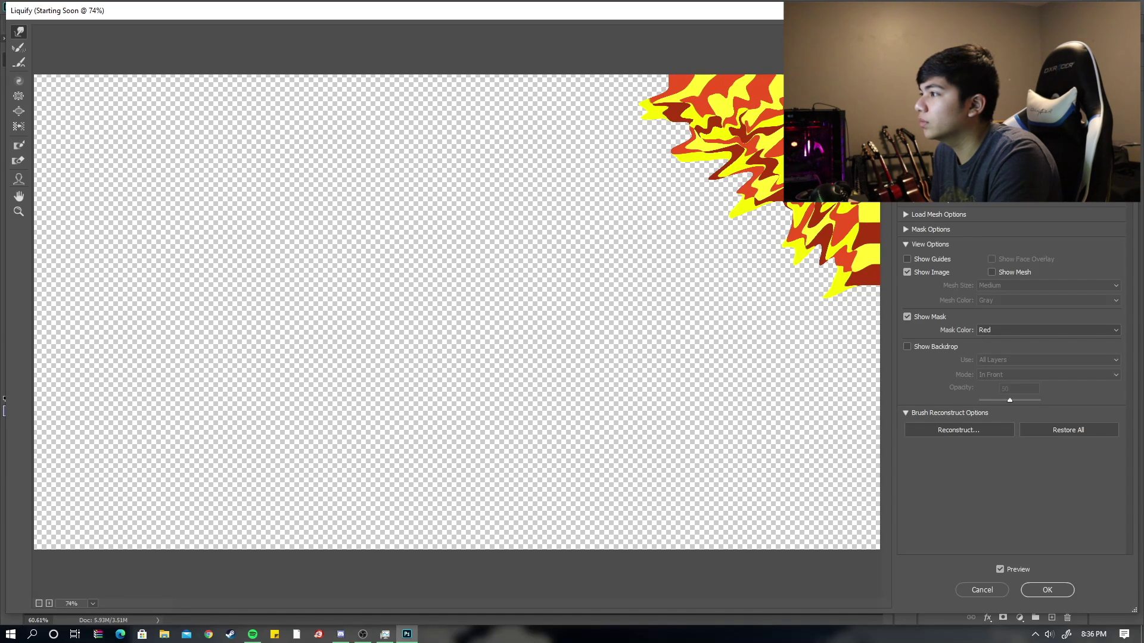
mouse_move(861, 200)
mouse_down()
mouse_move(851, 292)
mouse_move(845, 250)
mouse_move(811, 265)
mouse_move(873, 213)
mouse_move(822, 249)
mouse_move(791, 222)
mouse_up()
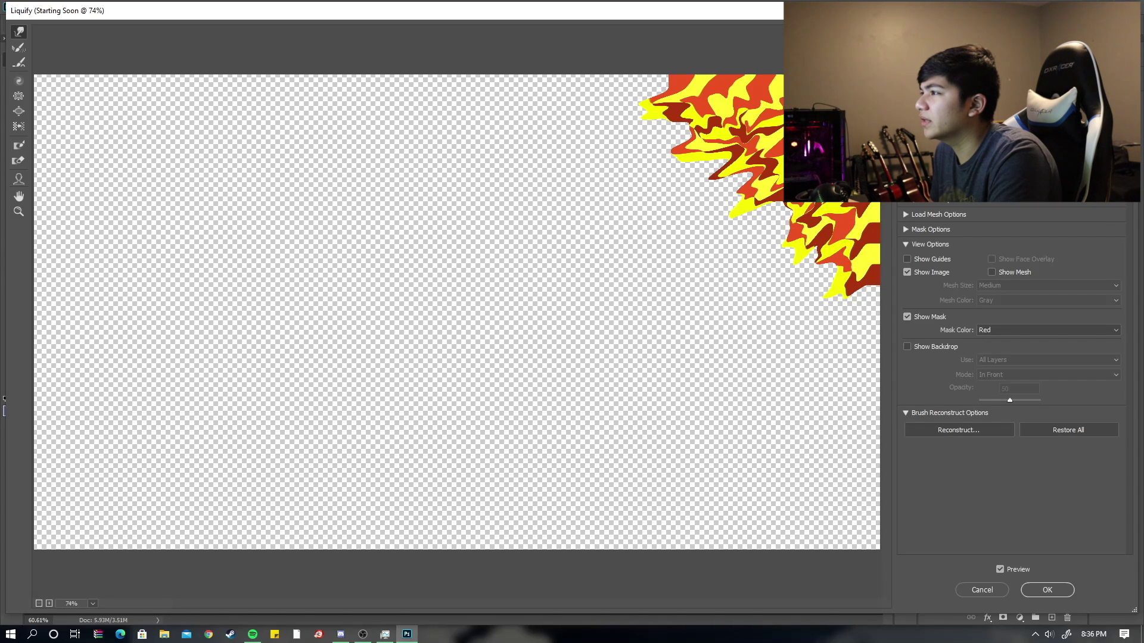
mouse_move(775, 119)
mouse_down()
mouse_move(731, 112)
mouse_move(748, 91)
mouse_move(681, 113)
mouse_move(707, 93)
mouse_move(677, 101)
mouse_move(744, 106)
mouse_move(766, 141)
mouse_move(730, 103)
mouse_move(681, 190)
mouse_move(724, 178)
mouse_move(719, 215)
mouse_up()
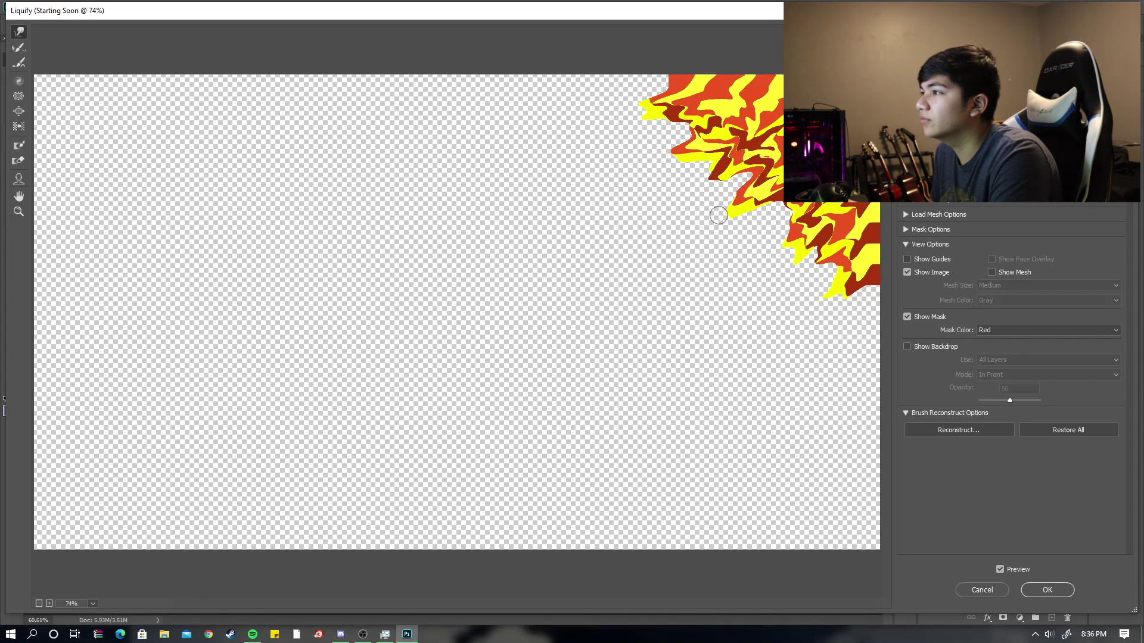
mouse_move(740, 81)
mouse_down()
mouse_move(691, 112)
mouse_move(717, 94)
mouse_move(665, 106)
mouse_move(708, 90)
mouse_move(678, 139)
mouse_move(731, 91)
mouse_move(712, 132)
mouse_move(782, 89)
mouse_move(765, 178)
mouse_up()
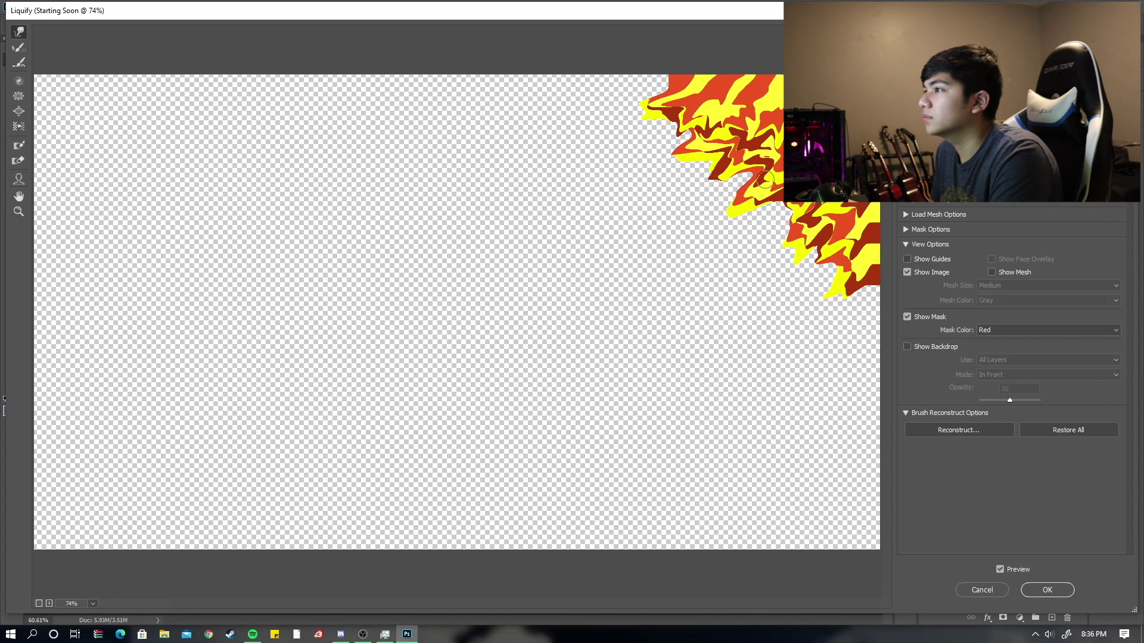
drag(774, 98, 643, 103)
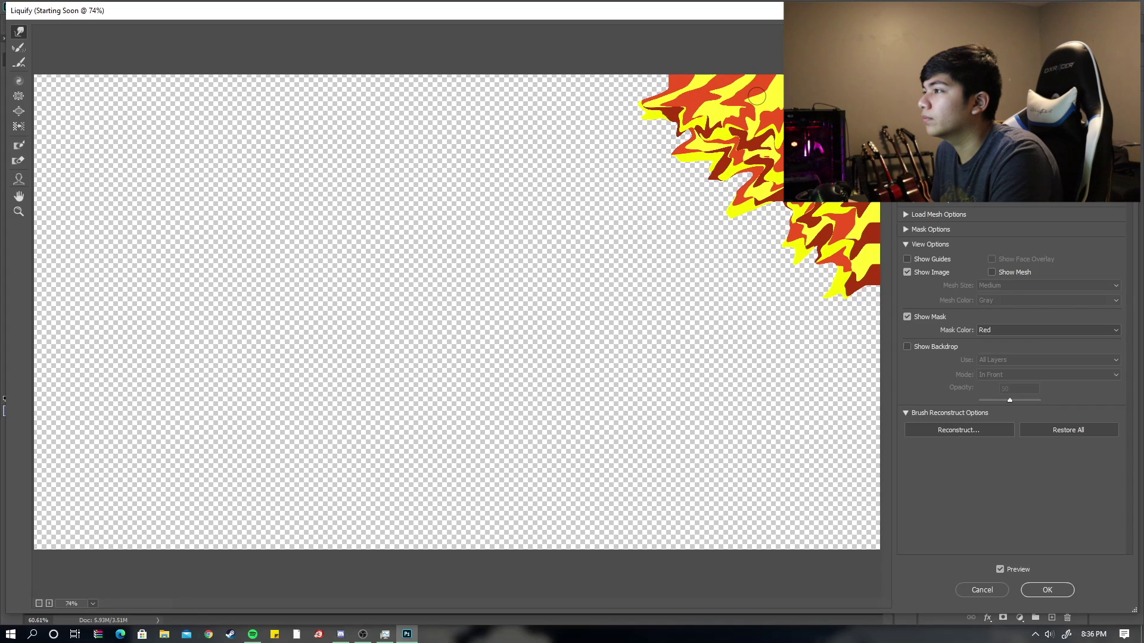
mouse_move(755, 96)
mouse_down()
mouse_move(643, 110)
mouse_move(718, 90)
mouse_move(754, 98)
mouse_up()
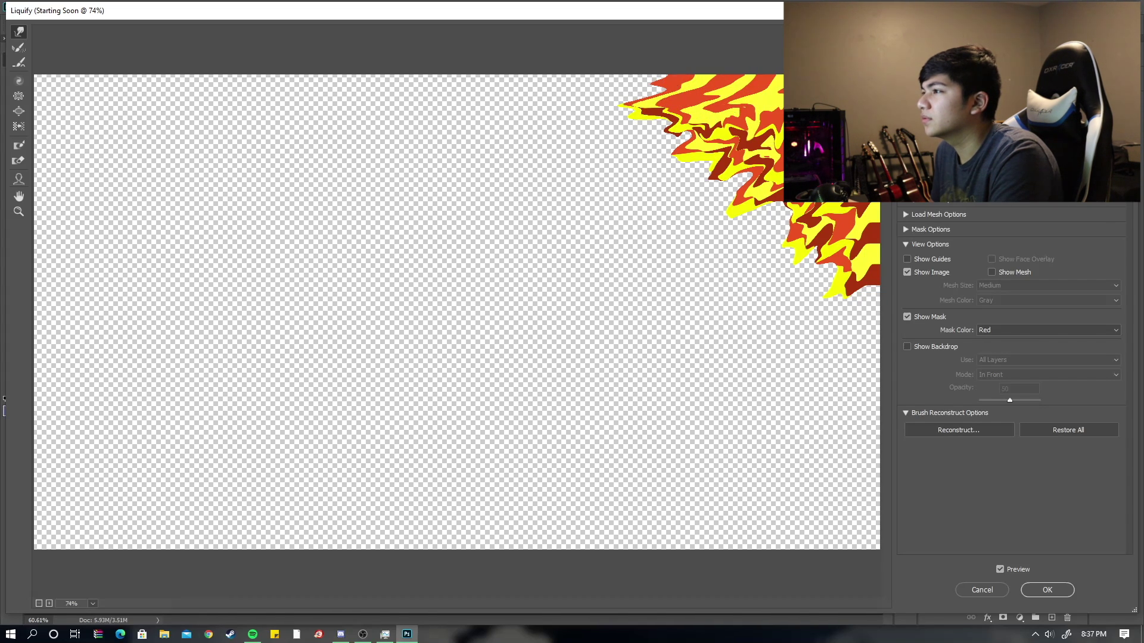
mouse_move(775, 179)
mouse_down()
mouse_move(759, 220)
mouse_move(769, 226)
mouse_move(804, 238)
mouse_move(846, 207)
mouse_move(830, 327)
mouse_move(861, 234)
mouse_move(859, 334)
mouse_up()
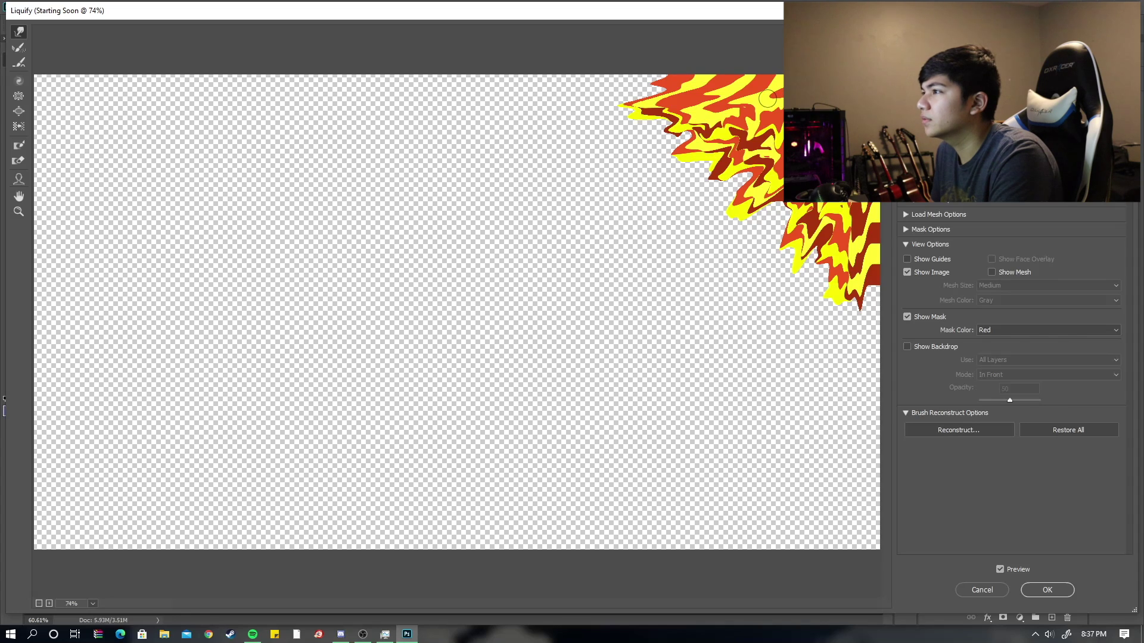
drag(768, 98, 570, 115)
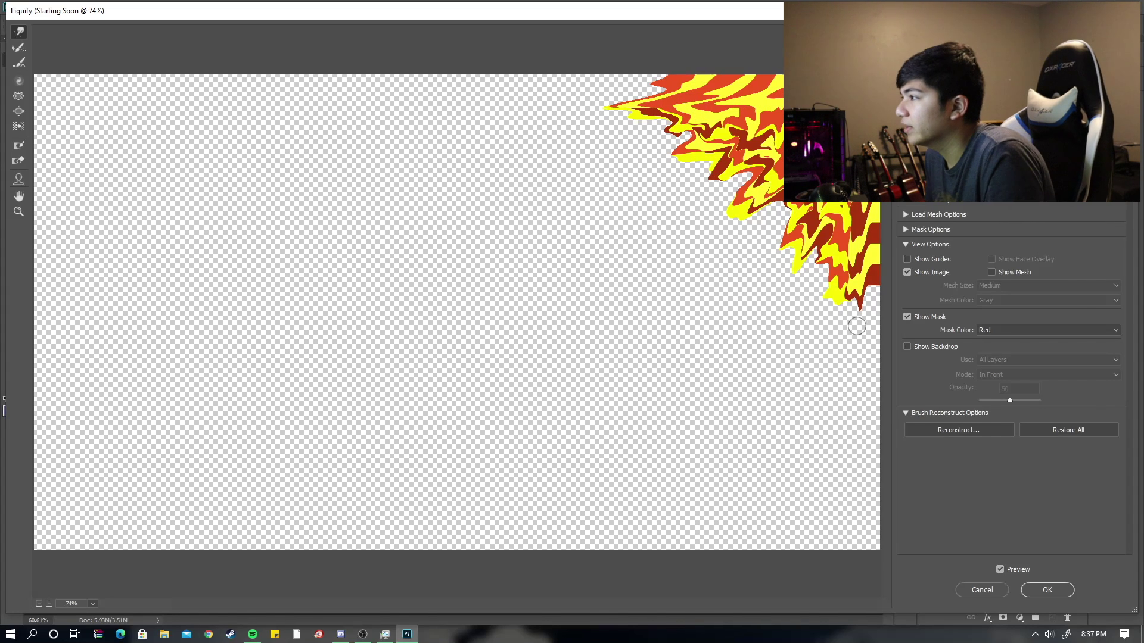
Apply the Liquify warp, duplicate the flame layer and move the copy lower left
click(1042, 588)
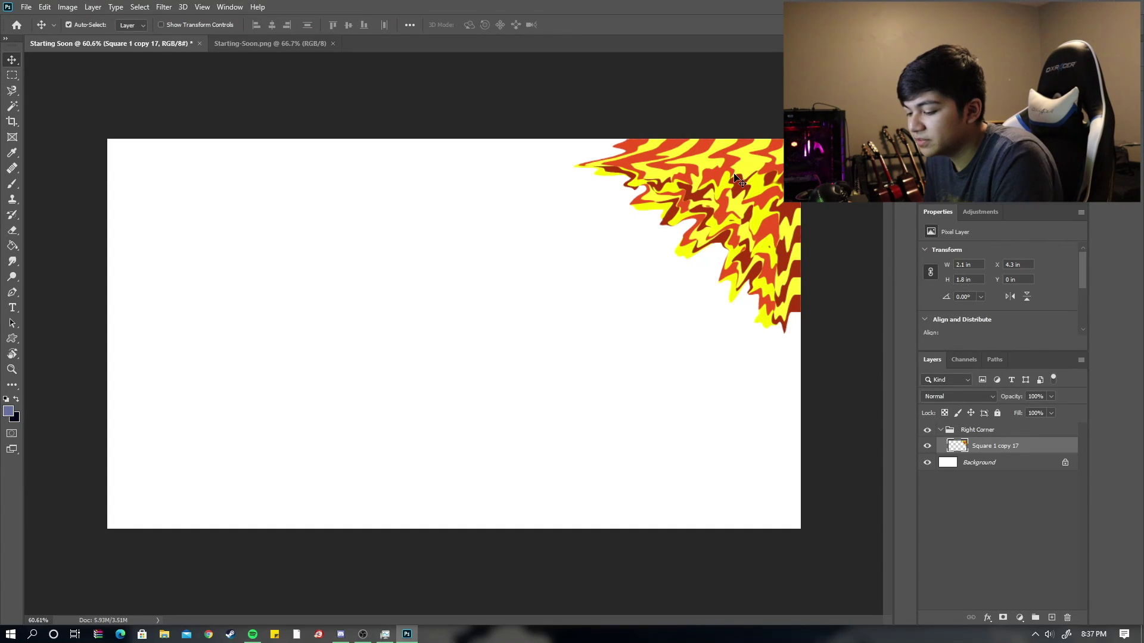
key(ctrl+j)
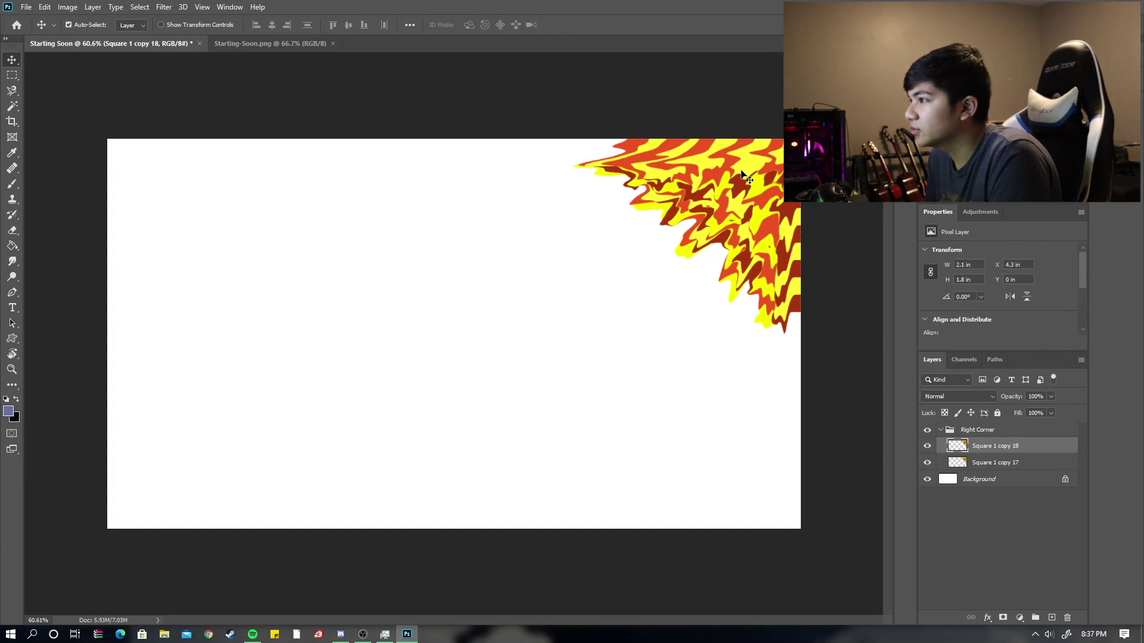
drag(742, 173, 341, 349)
Rotate the flame copy to face into the corner and tuck it into the bottom-left
key(ctrl+t)
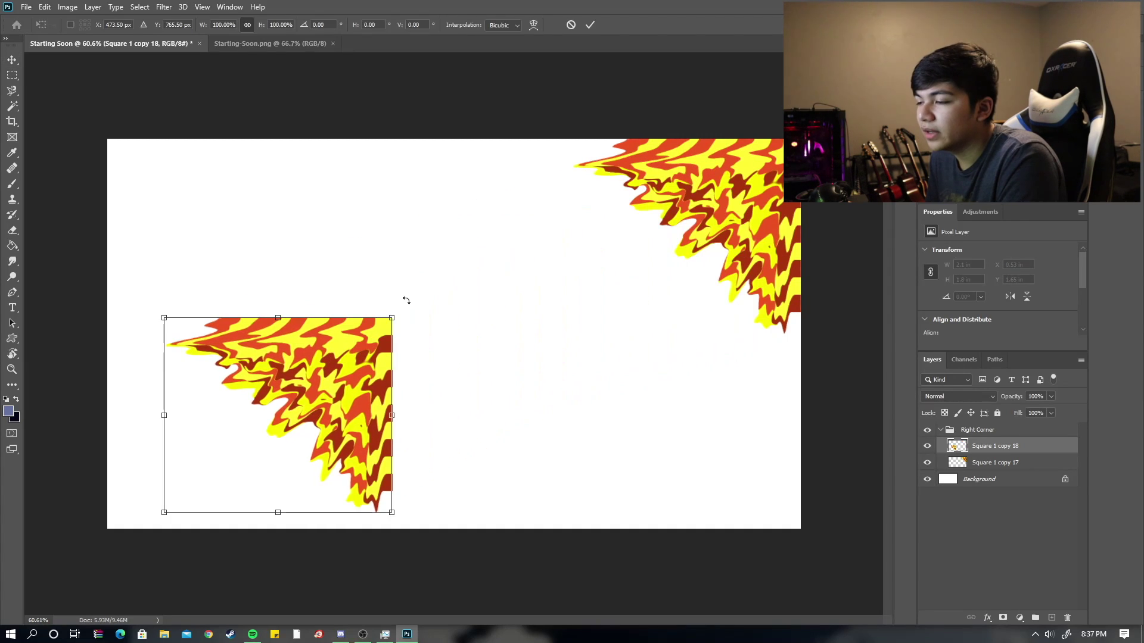
right_click(369, 353)
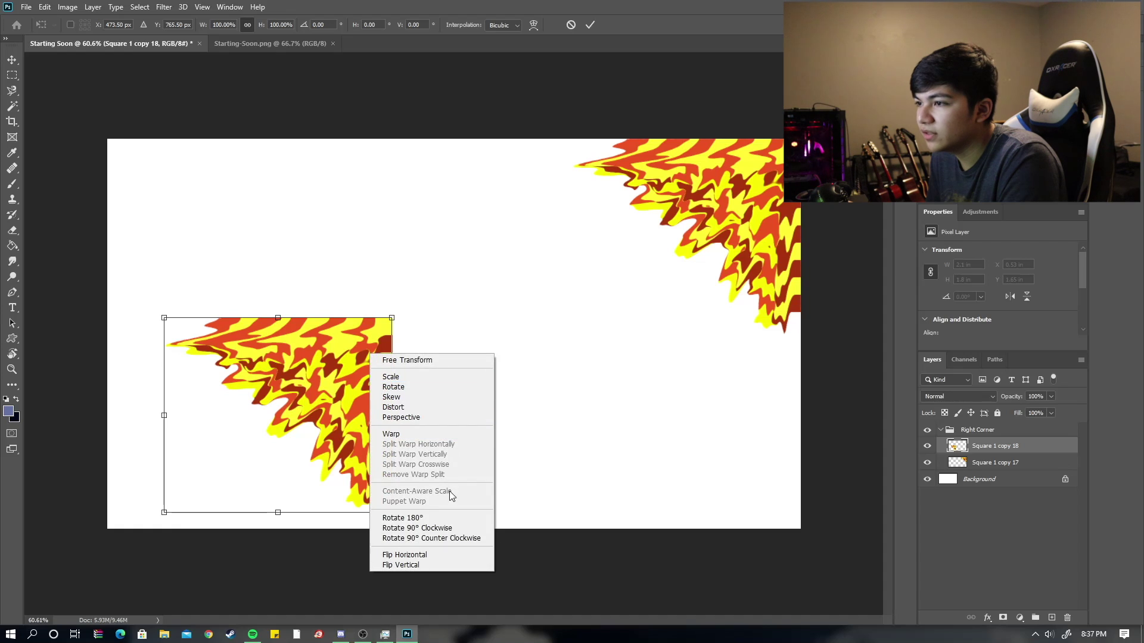
click(451, 521)
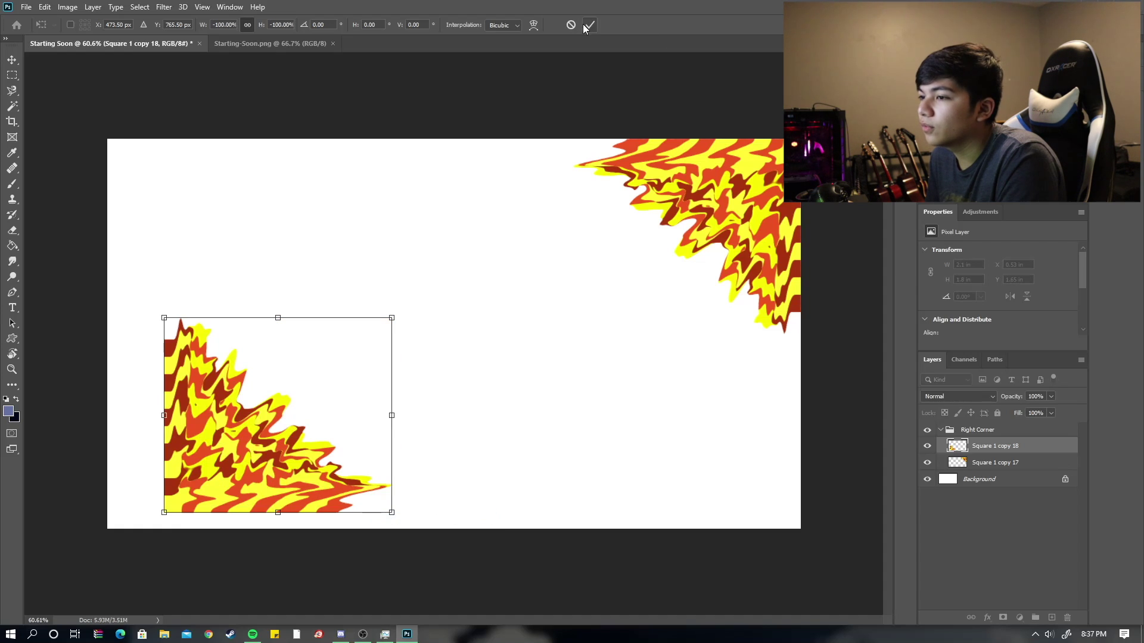
right_click(234, 456)
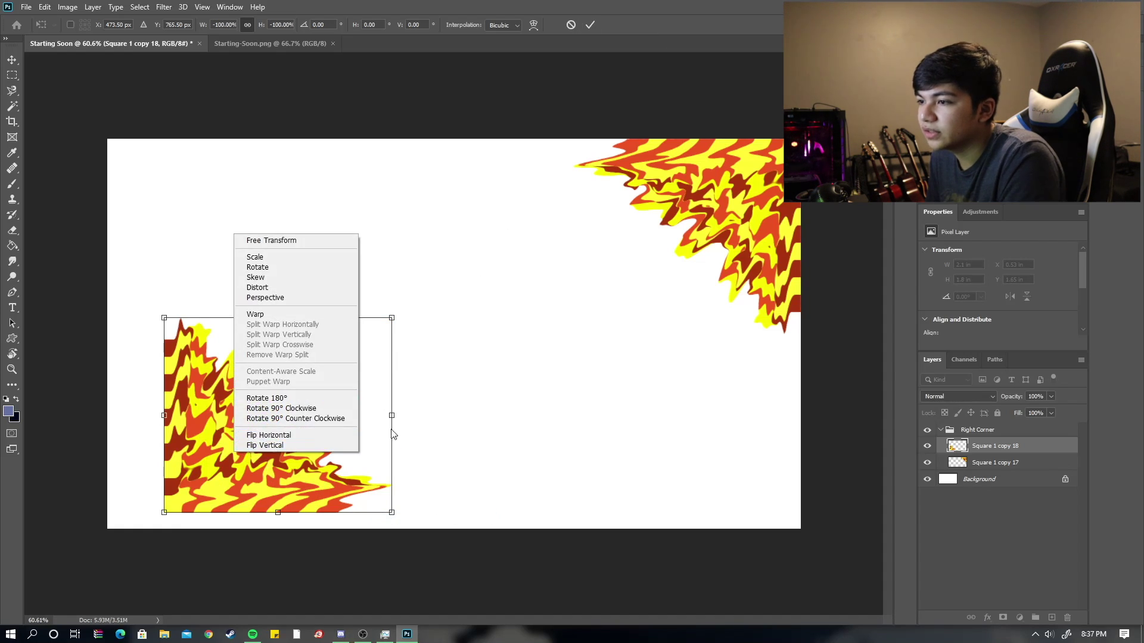
click(281, 397)
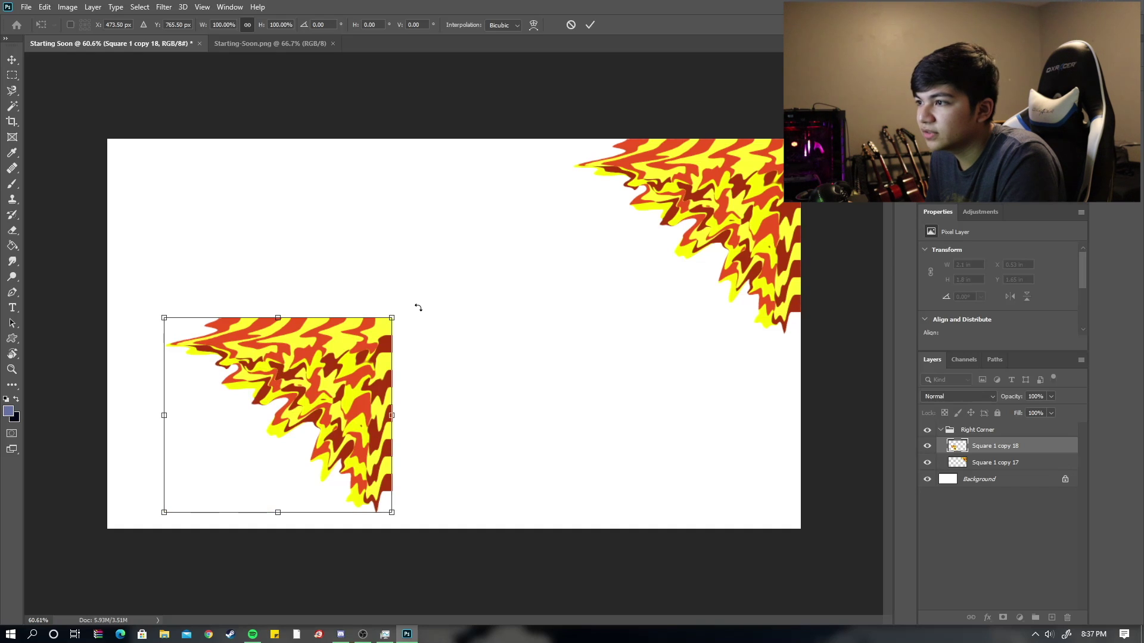
drag(419, 307, 153, 508)
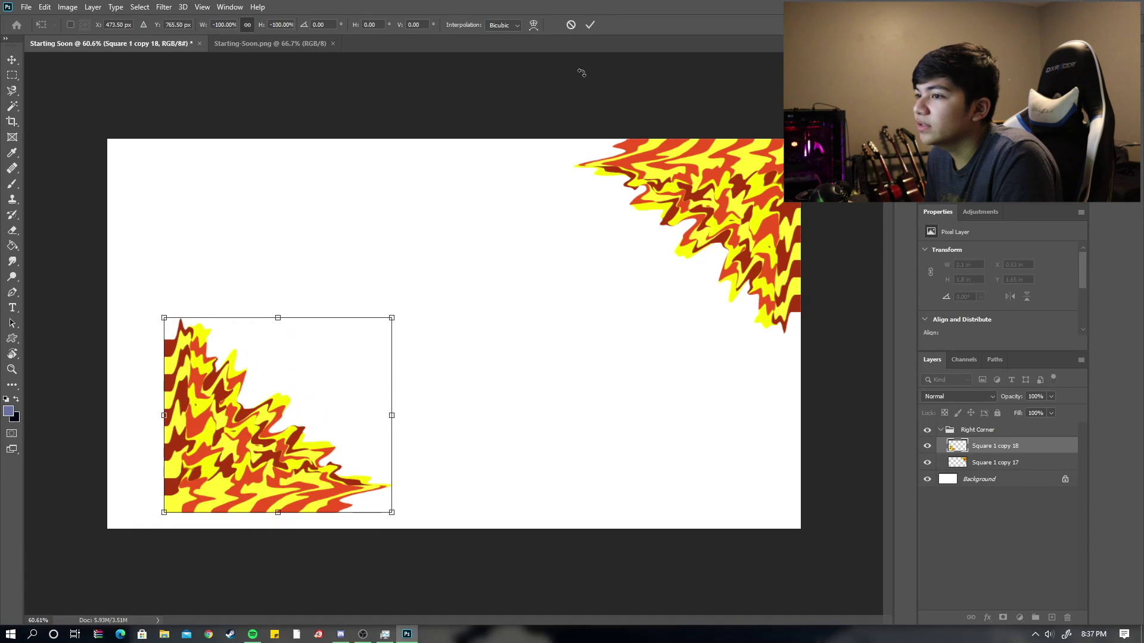
click(589, 24)
drag(234, 432, 180, 449)
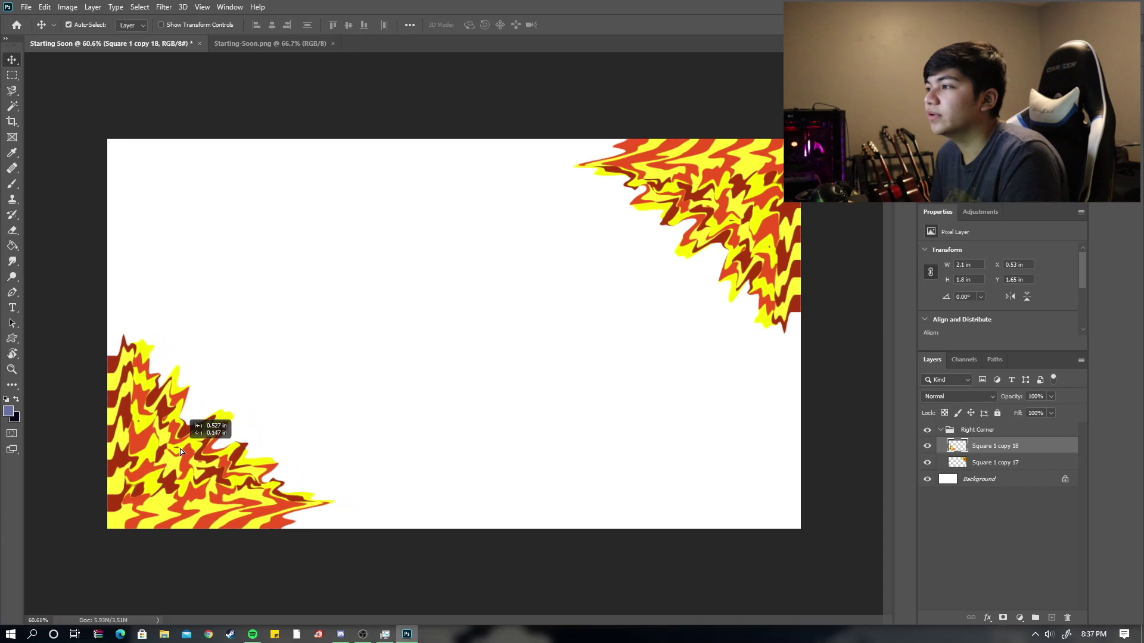
Shrink the bottom-left flame to about three-quarters size after checking the reference
click(300, 45)
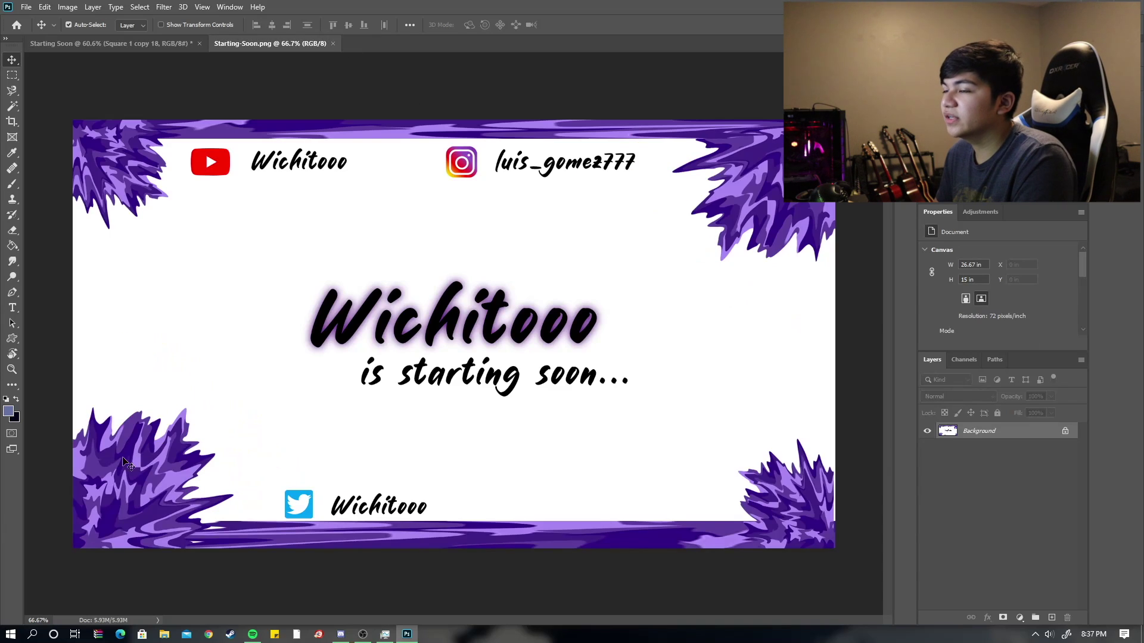
click(169, 45)
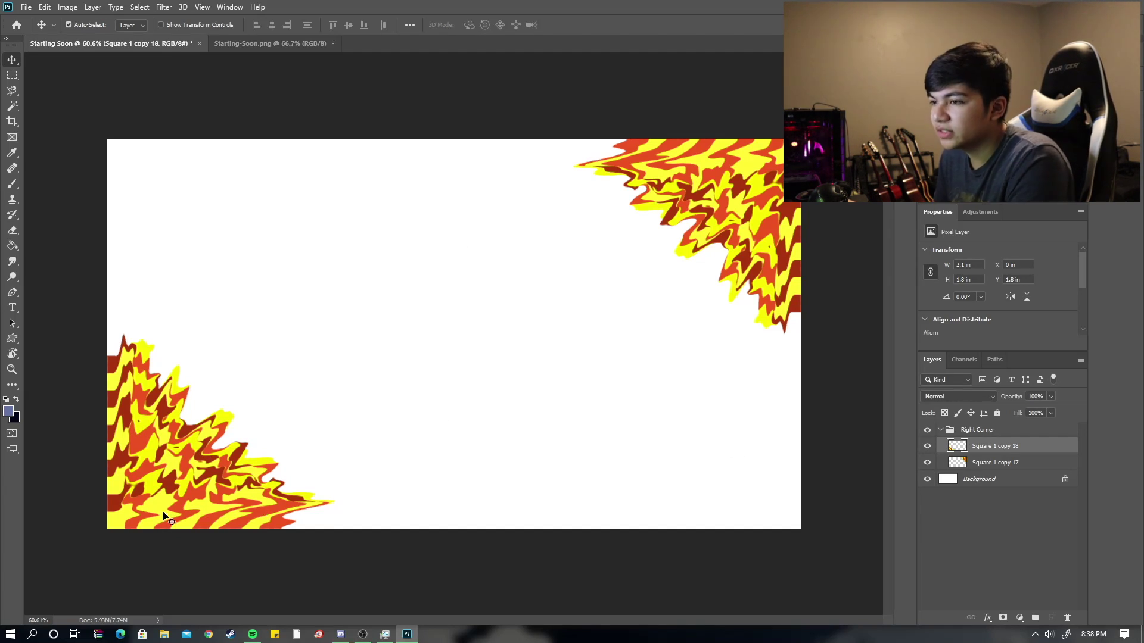
key(ctrl+t)
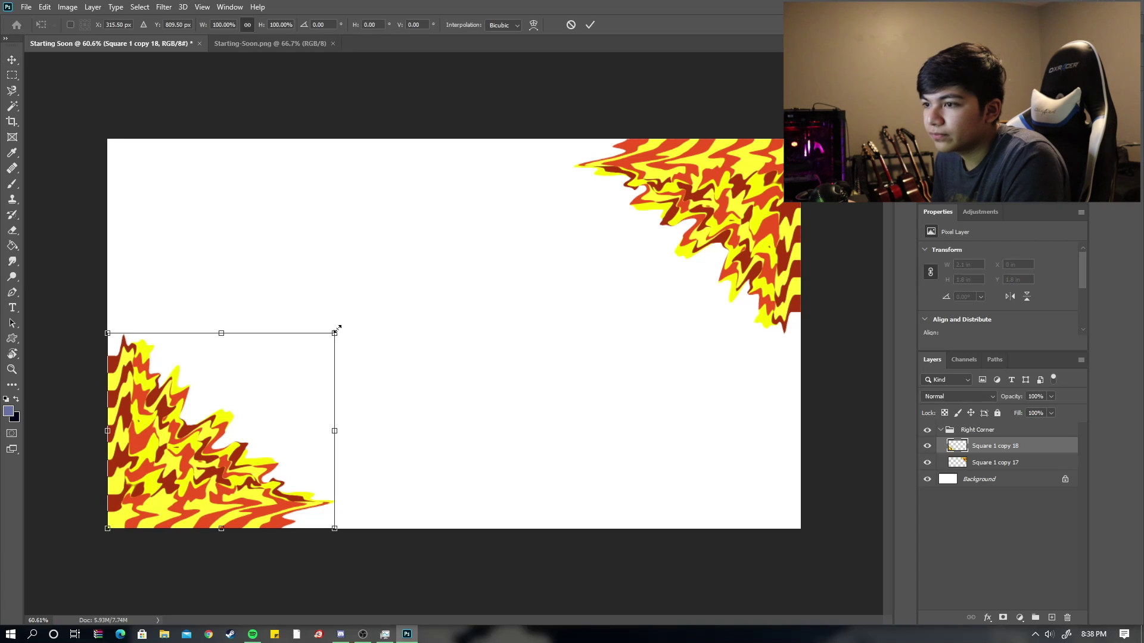
drag(337, 328, 285, 381)
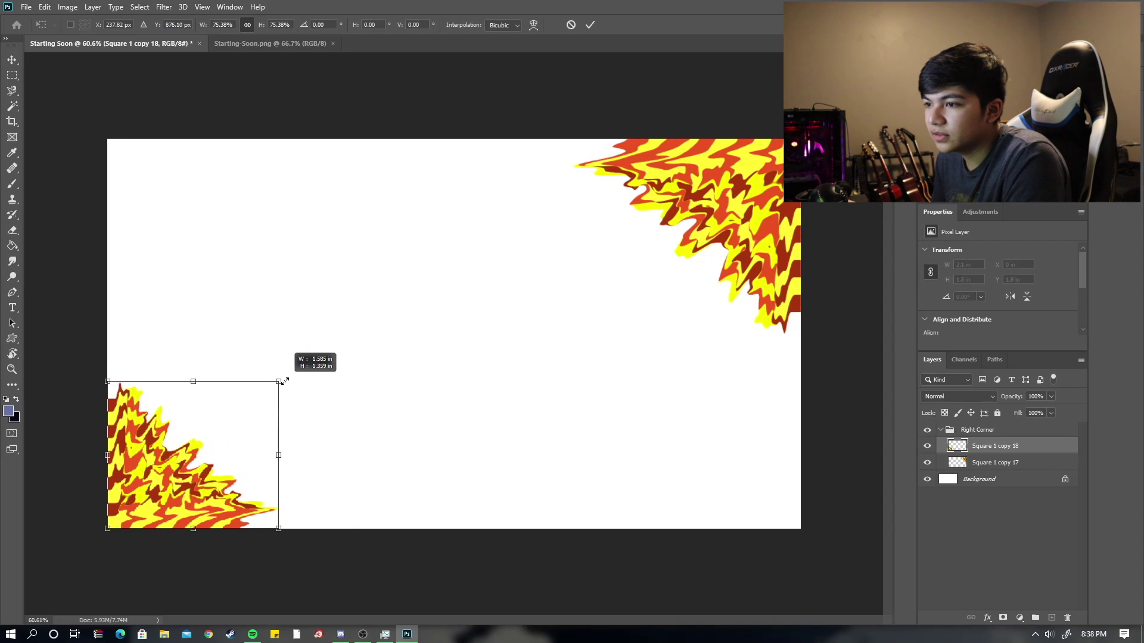
click(590, 25)
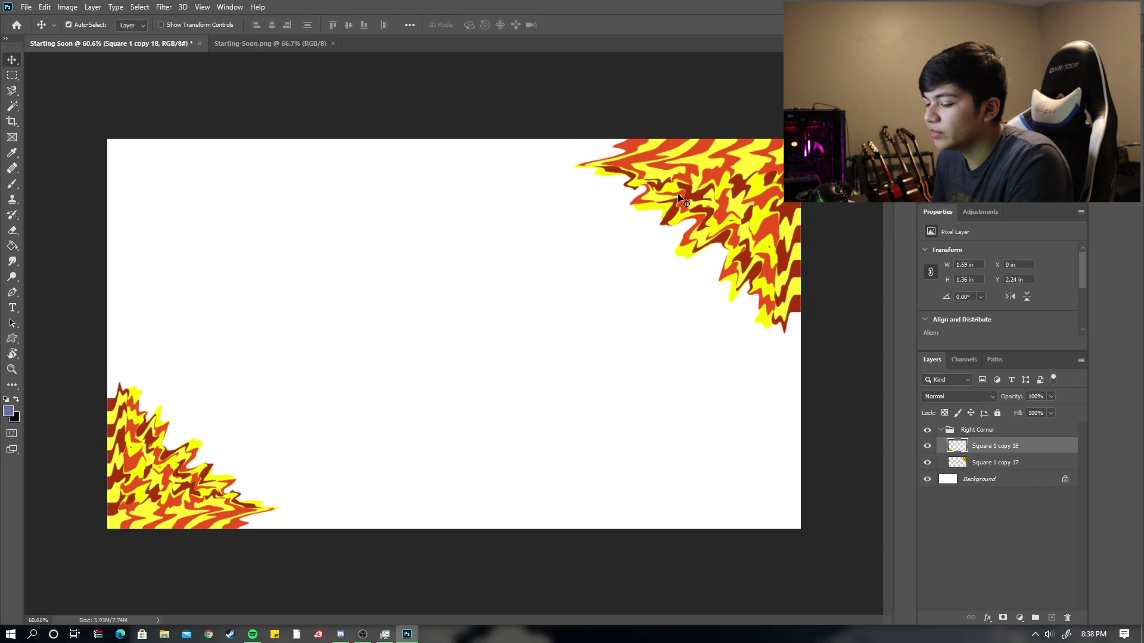
Shrink the top-right flame to about 81%, then slightly smaller
click(685, 202)
key(ctrl+t)
drag(573, 336, 615, 298)
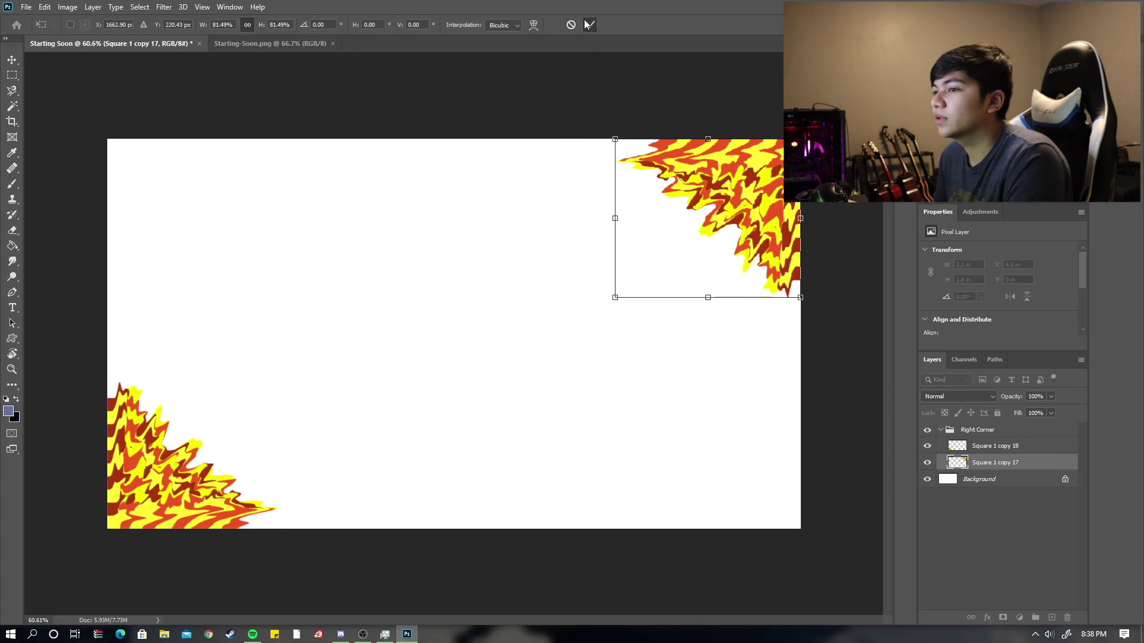
click(590, 25)
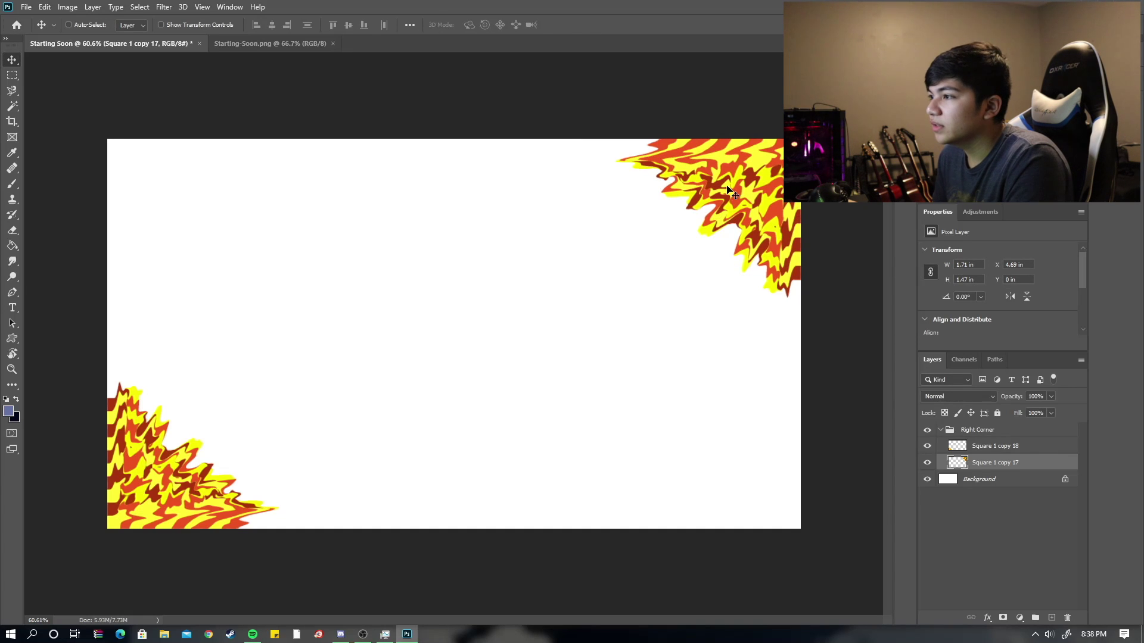
key(ctrl+t)
drag(614, 297, 625, 286)
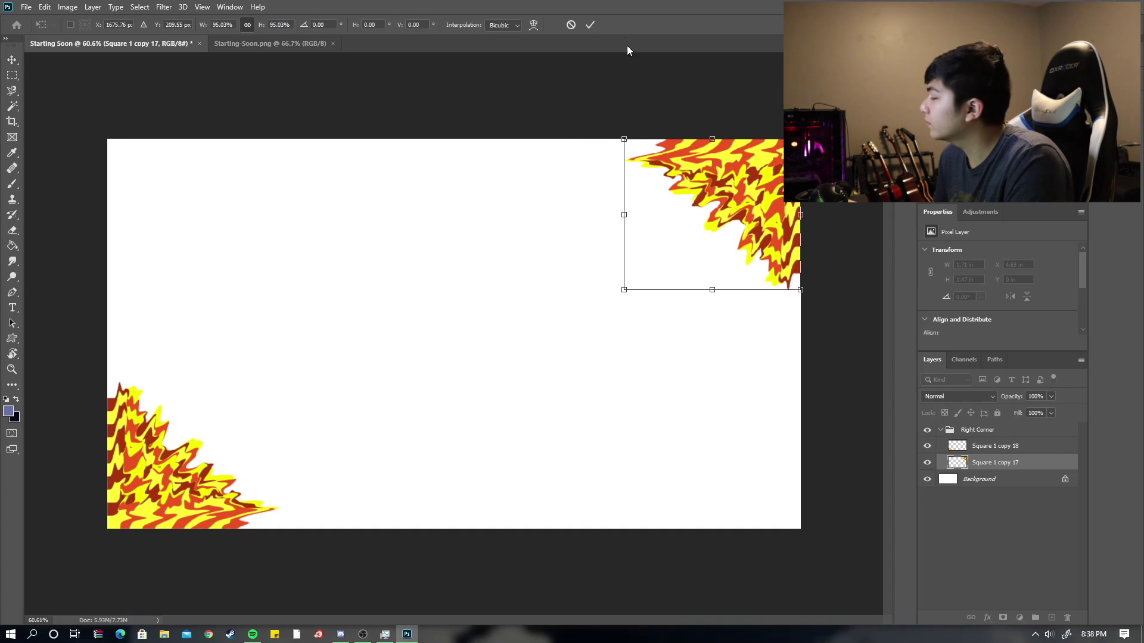
click(590, 24)
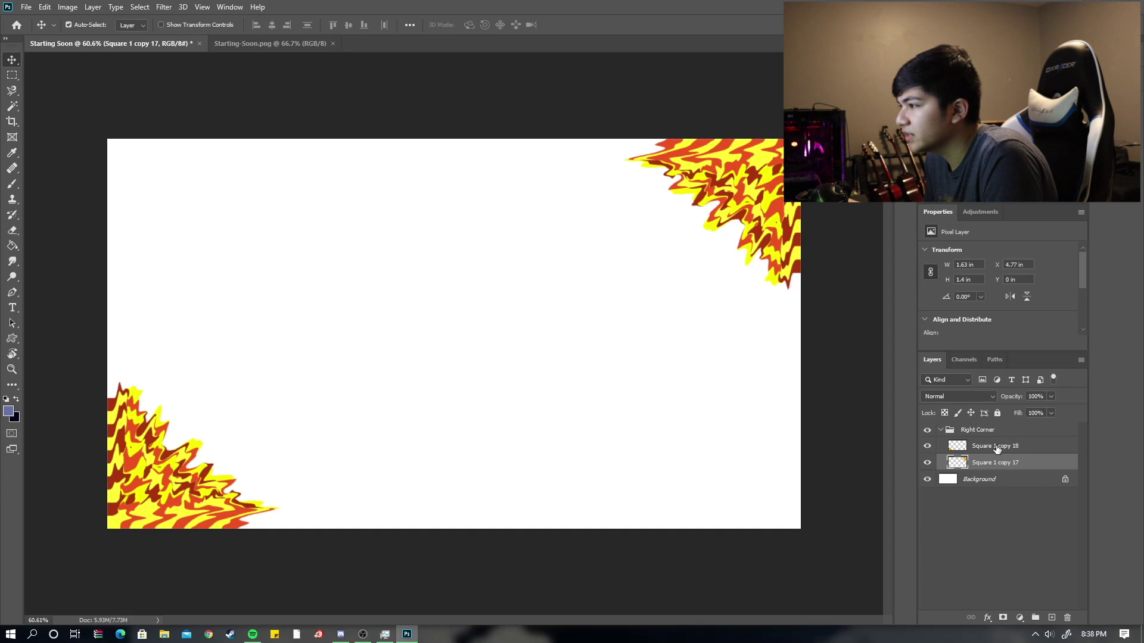
Move Square 1 copy 18 out of Right Corner into a new group named 'Left Corner'
click(145, 464)
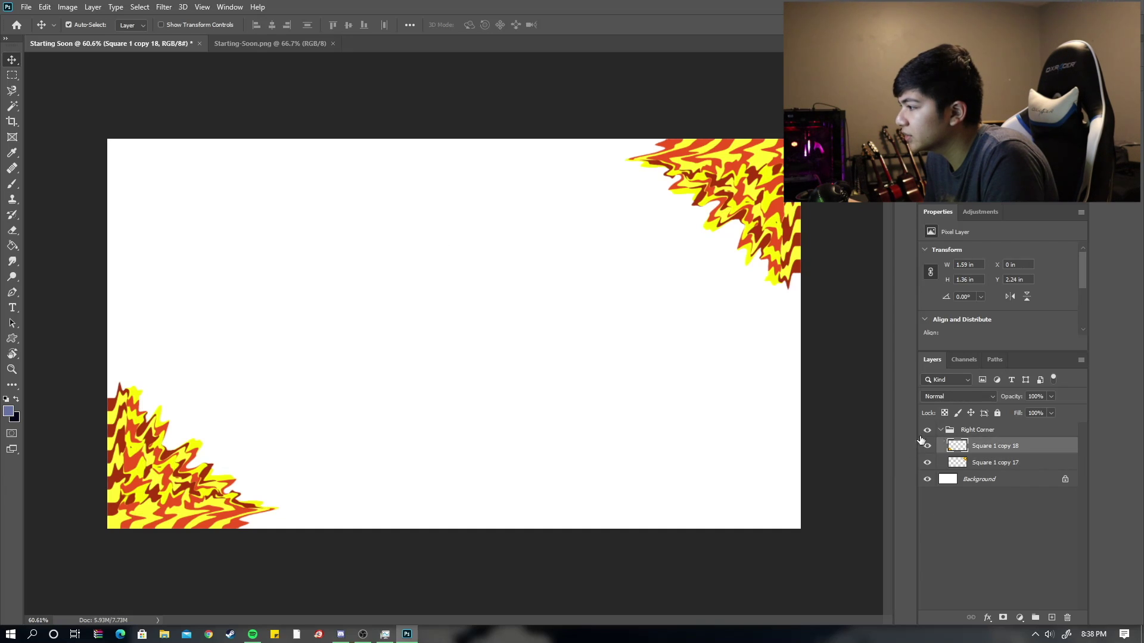
drag(999, 447, 999, 428)
click(974, 454)
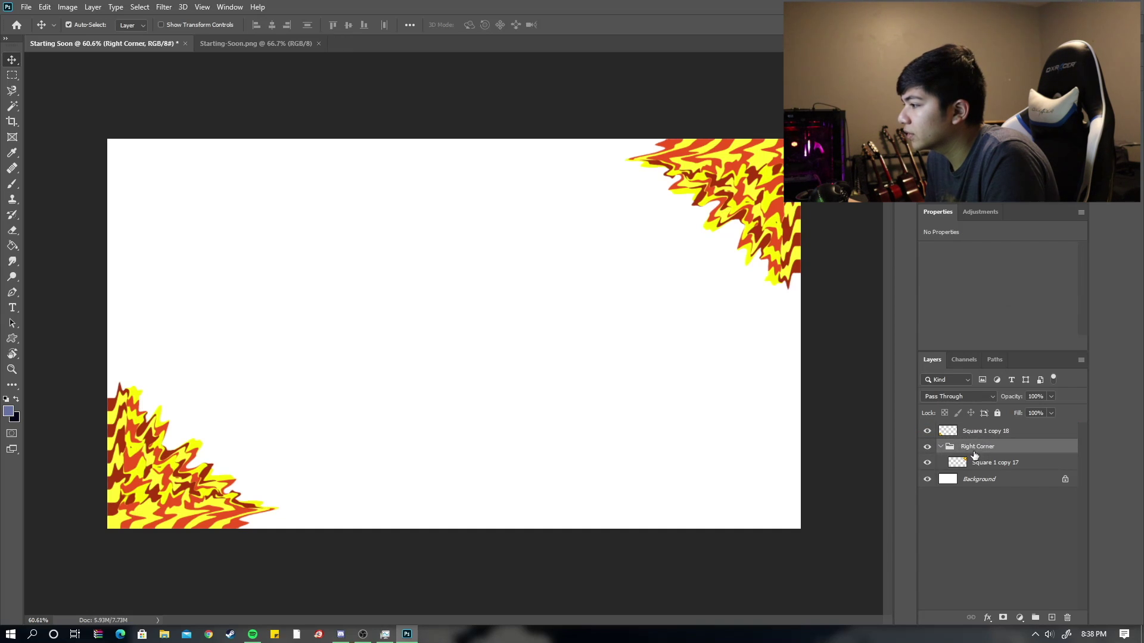
click(941, 447)
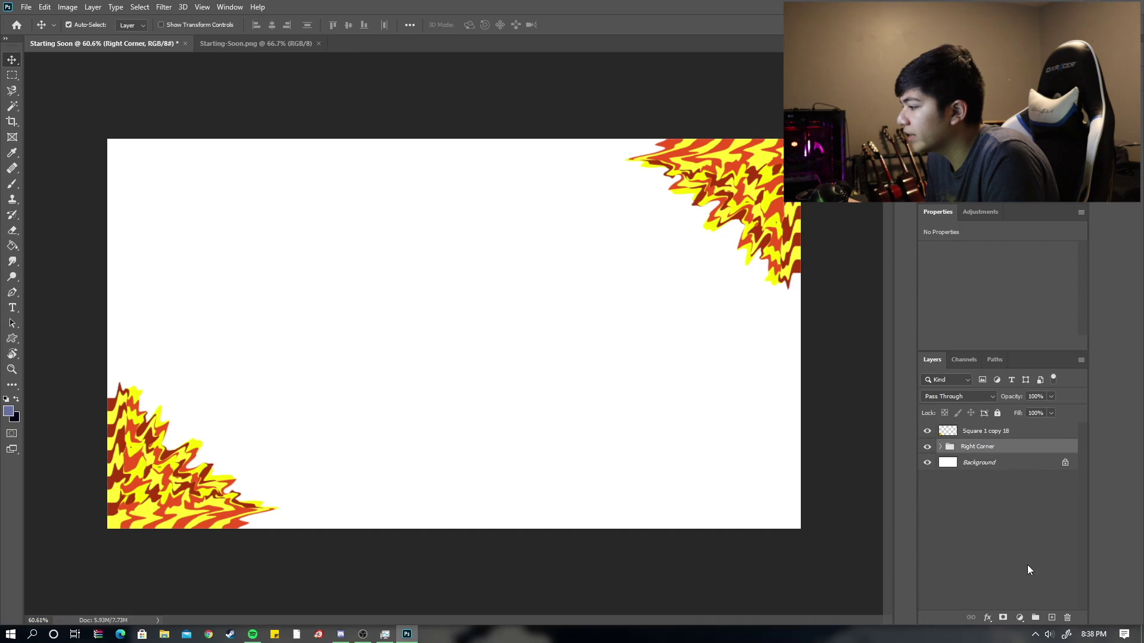
click(1038, 621)
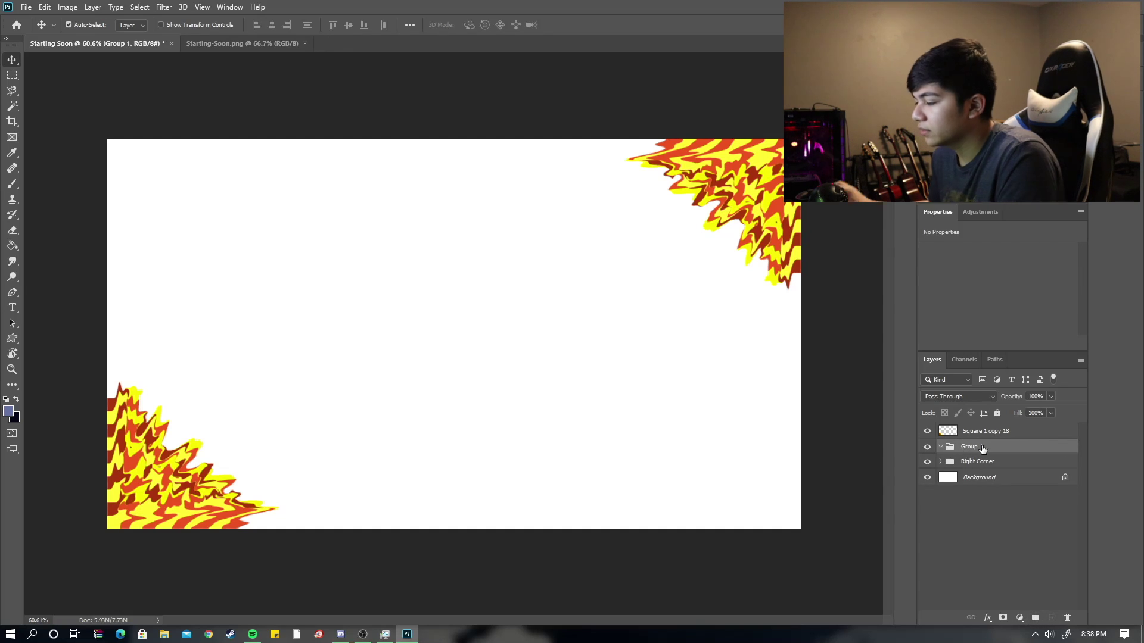
double_click(982, 446)
key(BackSpace)
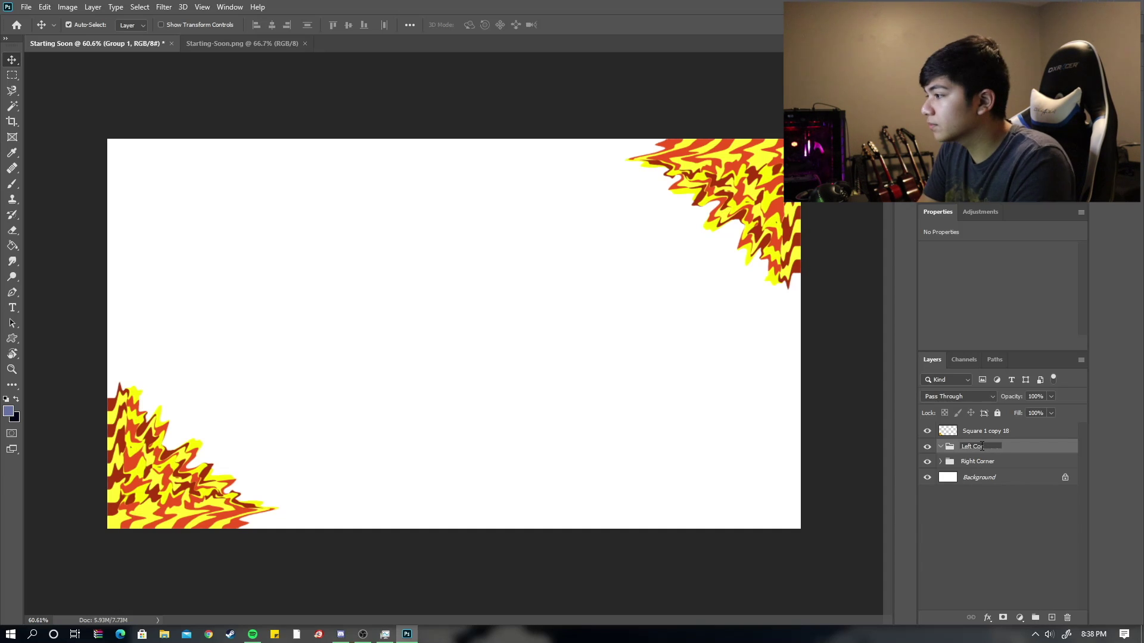
text(rner)
key(Return)
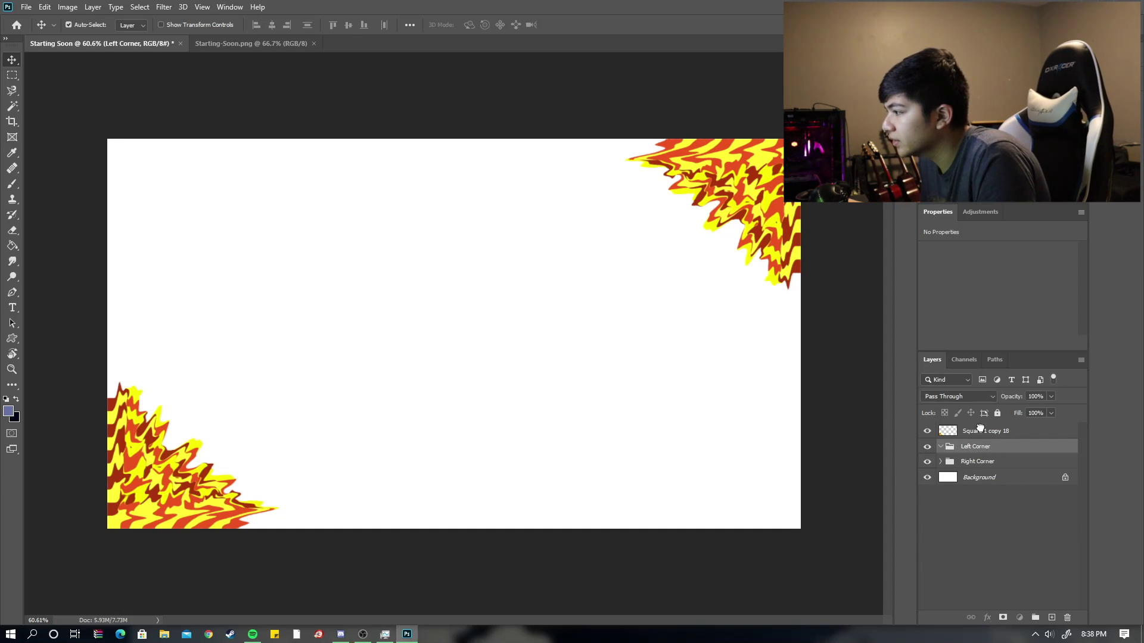
drag(980, 428, 993, 451)
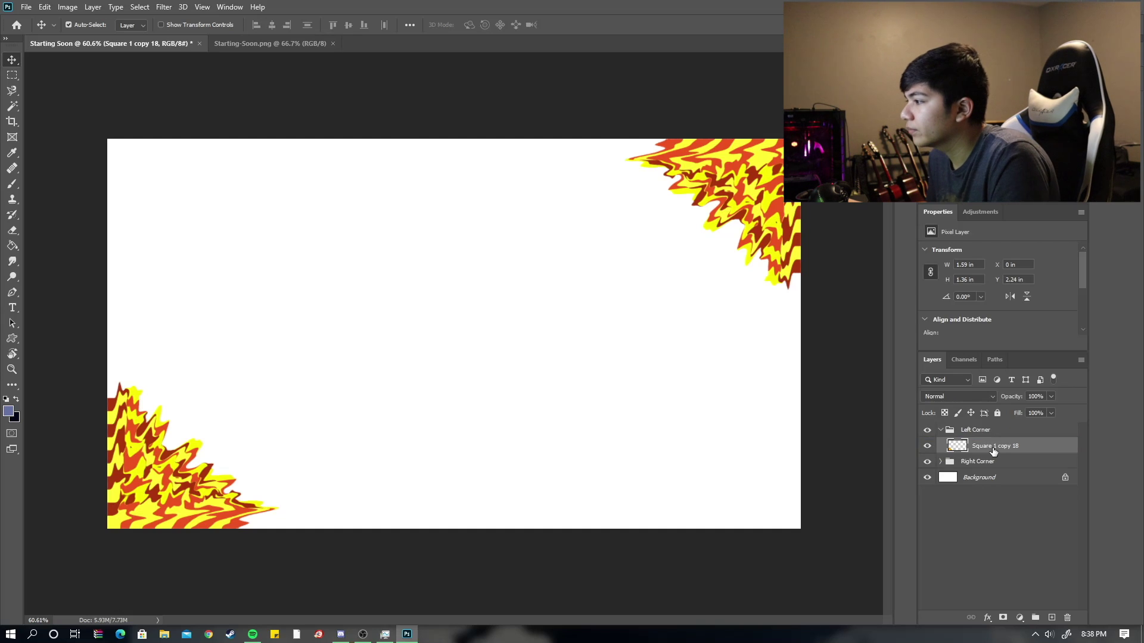
click(940, 430)
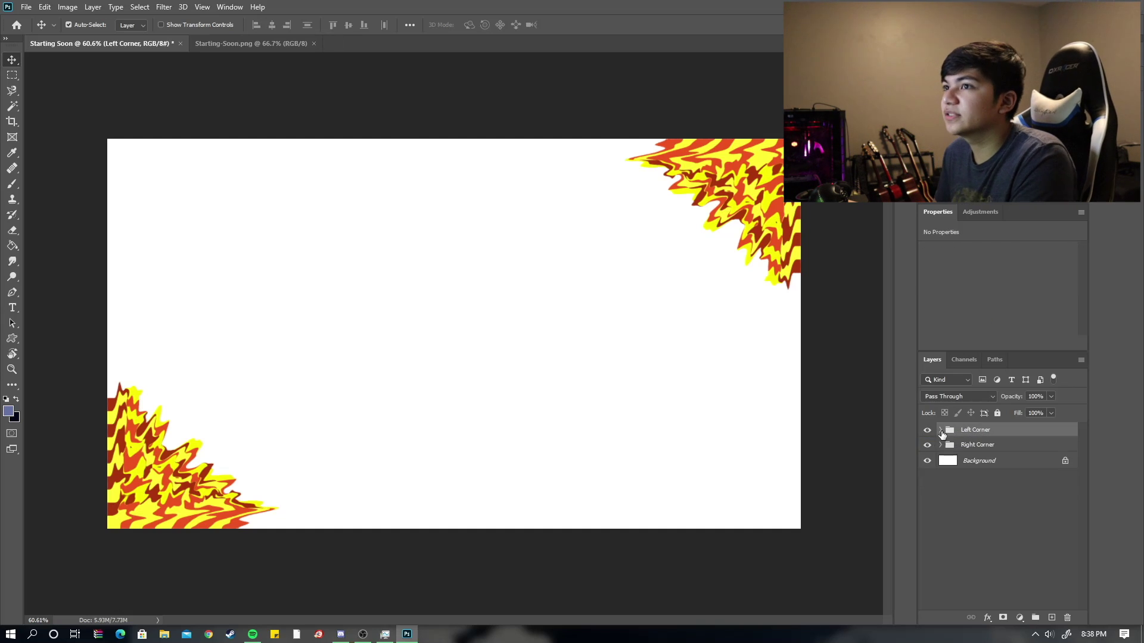
Deselect all layers, compare with the purple reference image, and select the bottom-left flame
key(ctrl+alt+a)
click(224, 48)
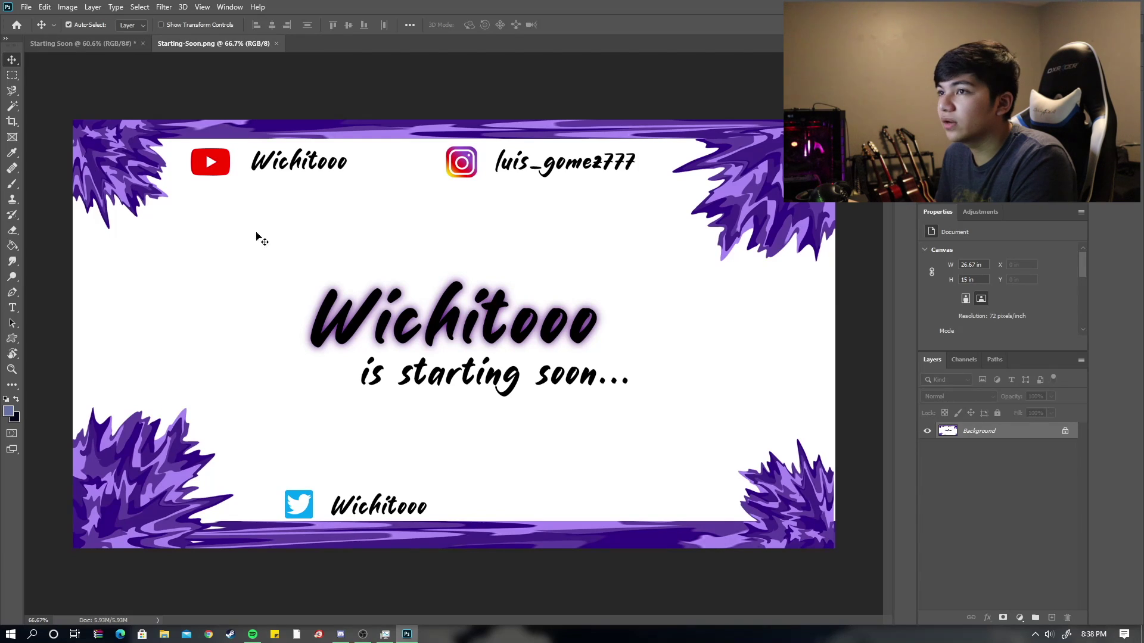
click(96, 44)
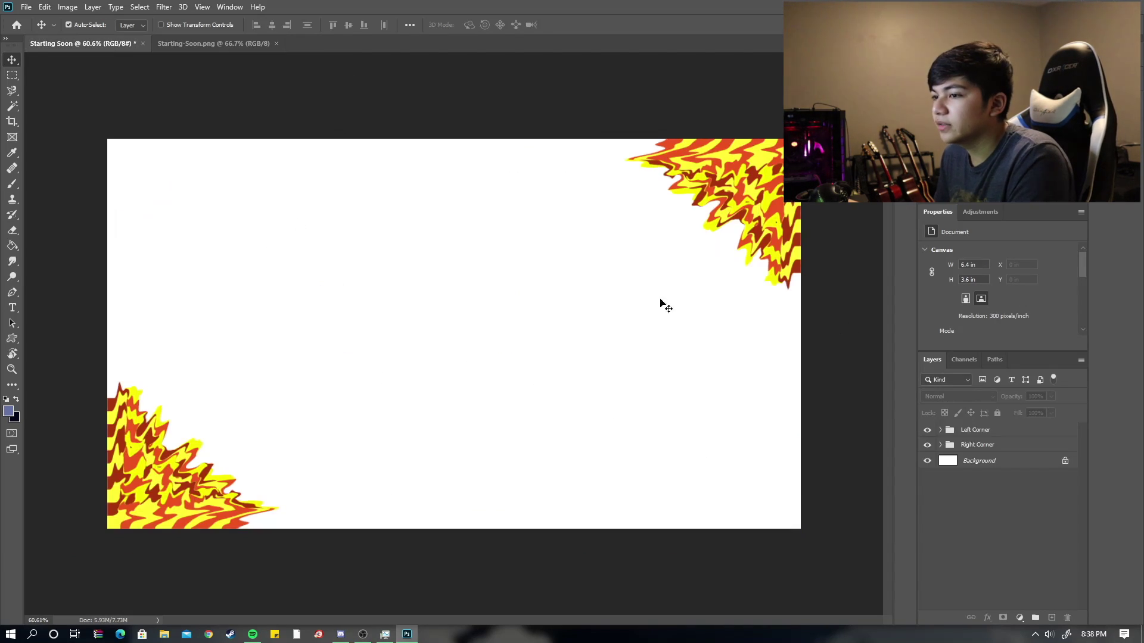
click(185, 451)
Duplicate the bottom-left flame, rotate it into the top-left corner and flatten its height
key(ctrl)
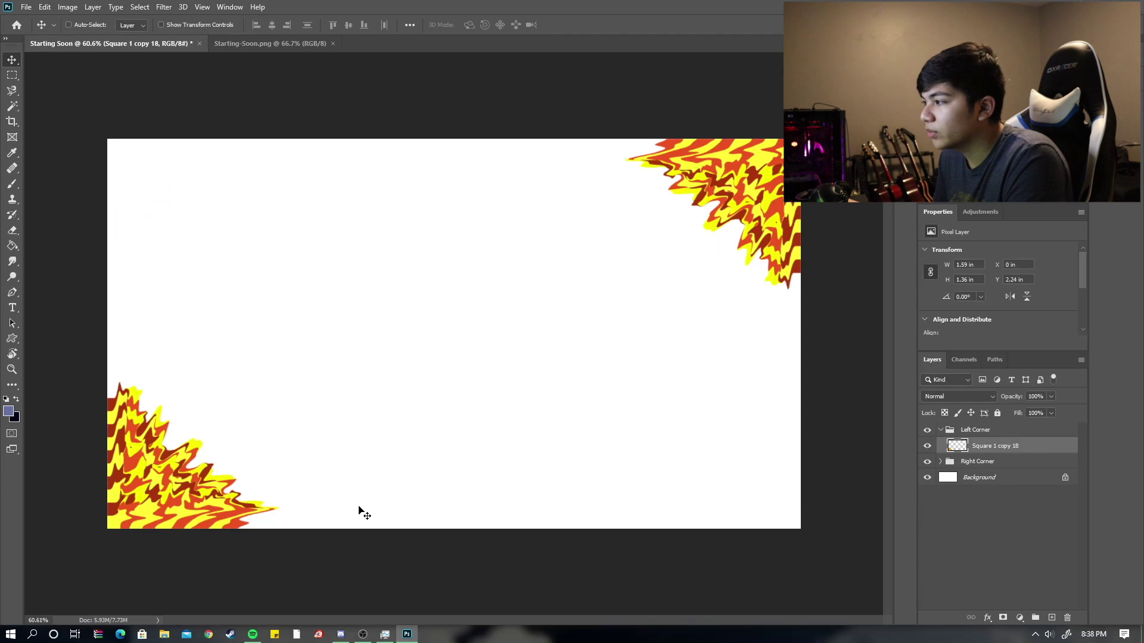
alt+drag(161, 490, 305, 288)
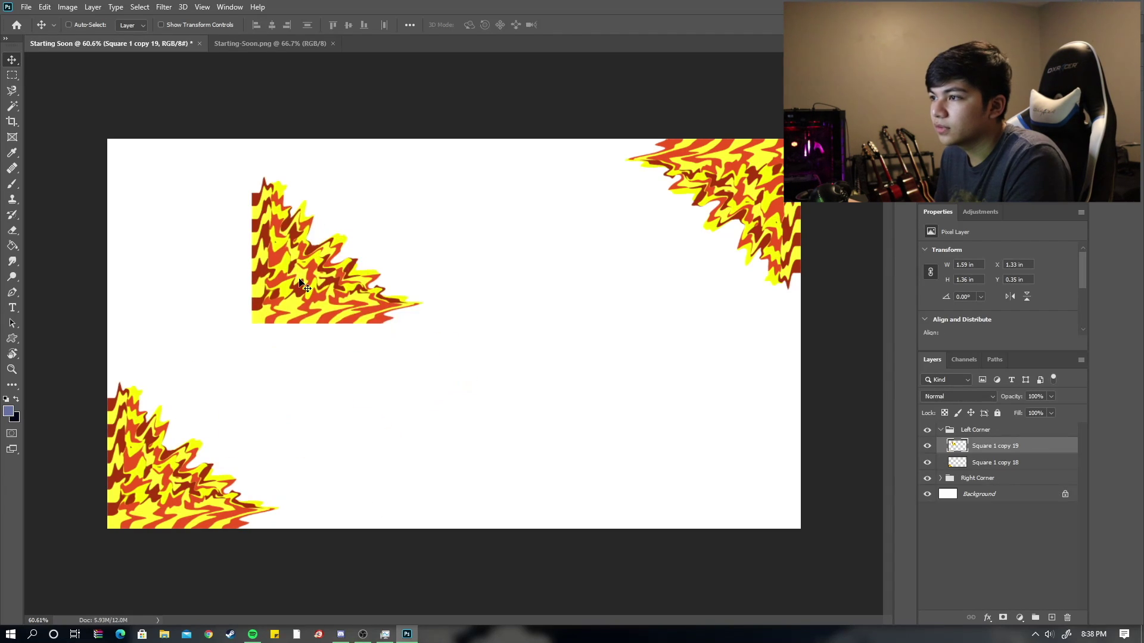
key(ctrl+t)
drag(511, 245, 375, 278)
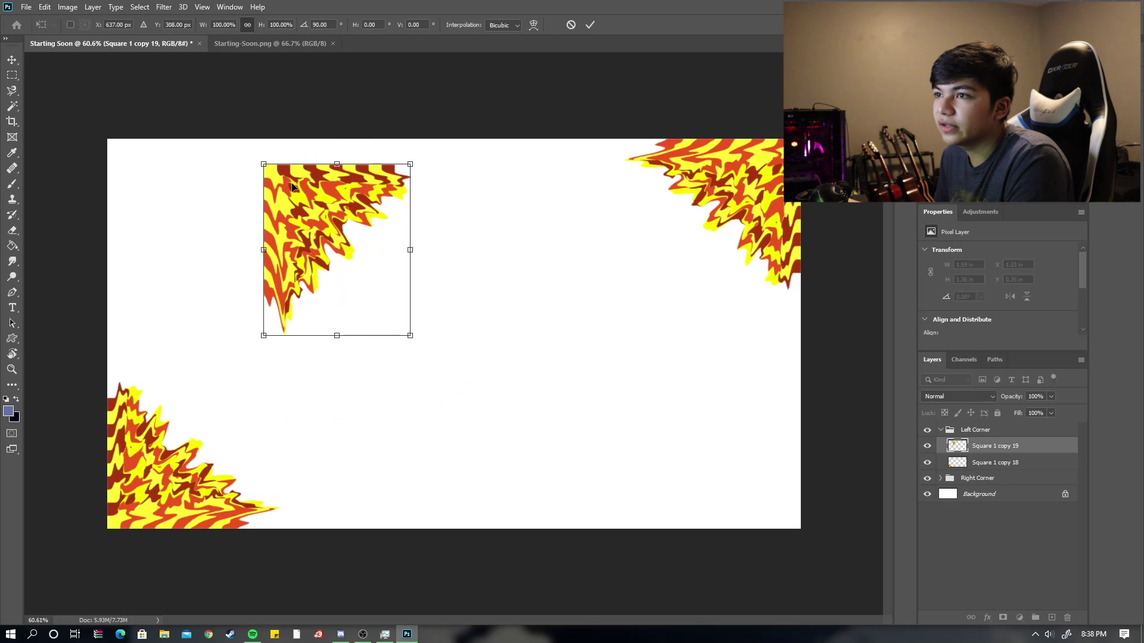
drag(292, 187, 171, 169)
click(590, 24)
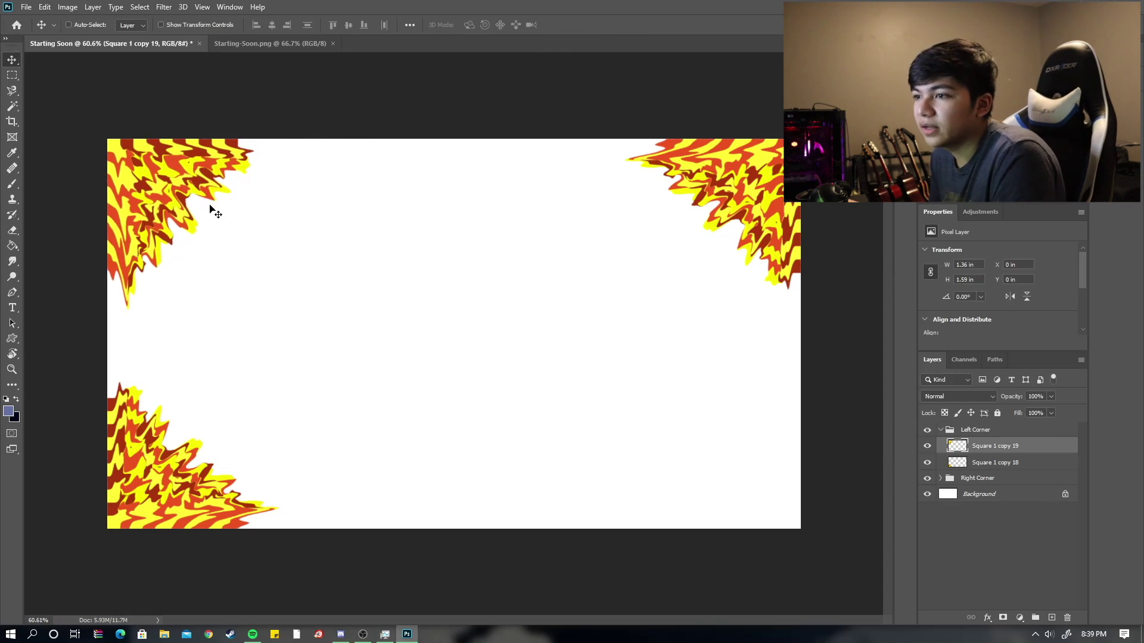
key(ctrl+t)
drag(179, 308, 191, 200)
click(590, 26)
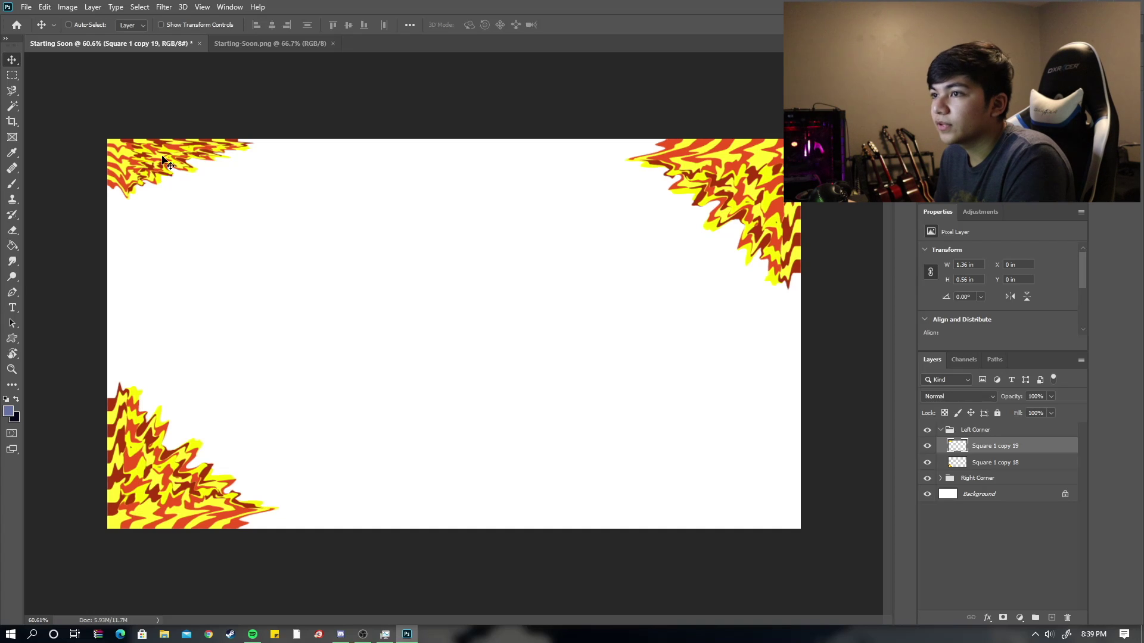
Copy the top-left flame into the Right Corner group, rotate it 180° and place it bottom-right
key(ctrl+j)
drag(166, 160, 643, 373)
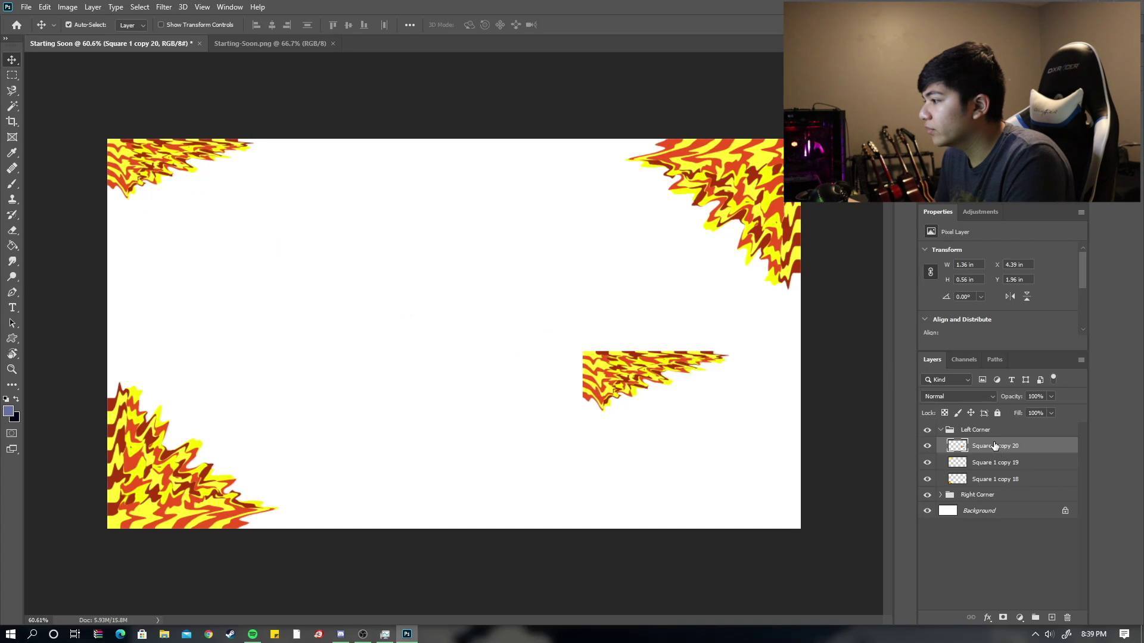
drag(994, 445, 993, 503)
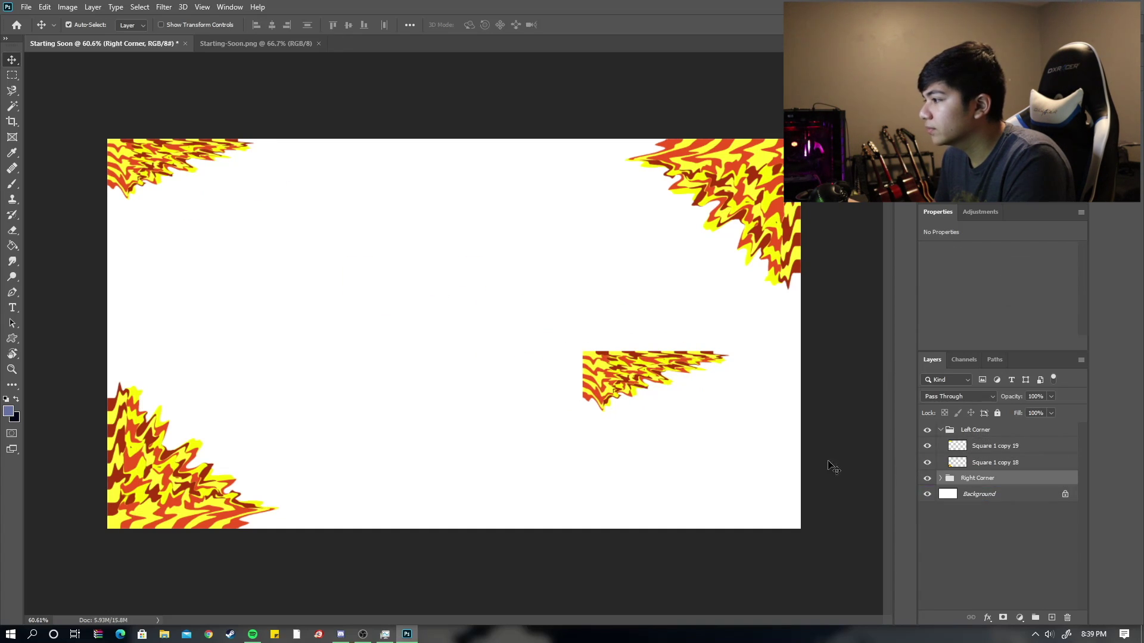
click(940, 430)
click(941, 445)
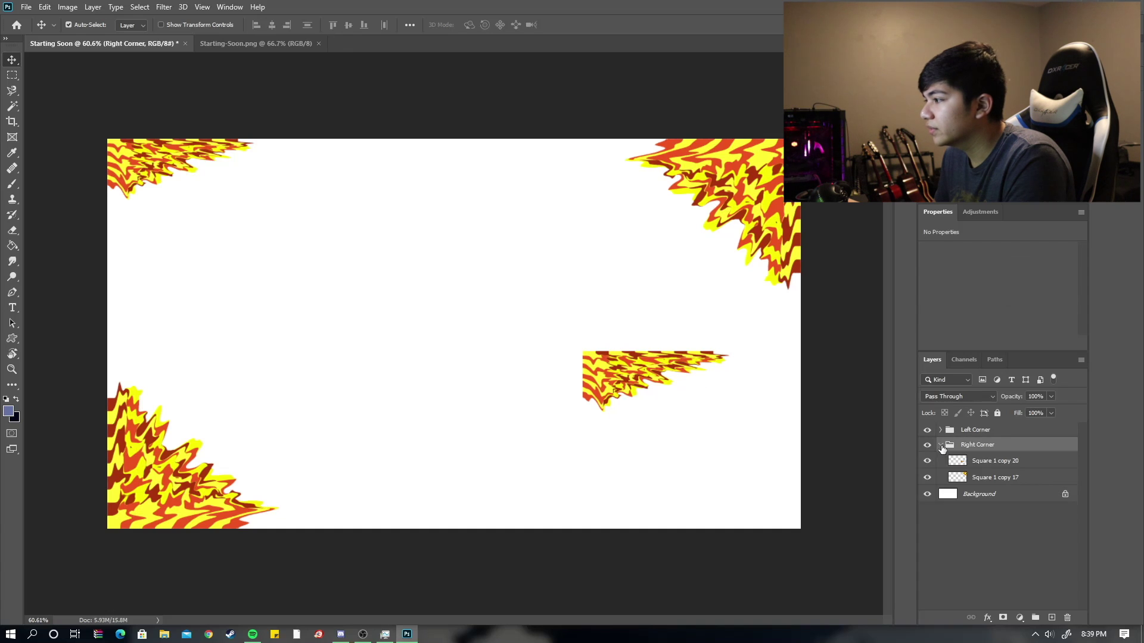
click(691, 364)
key(ctrl+t)
drag(756, 337, 439, 504)
drag(693, 386, 763, 497)
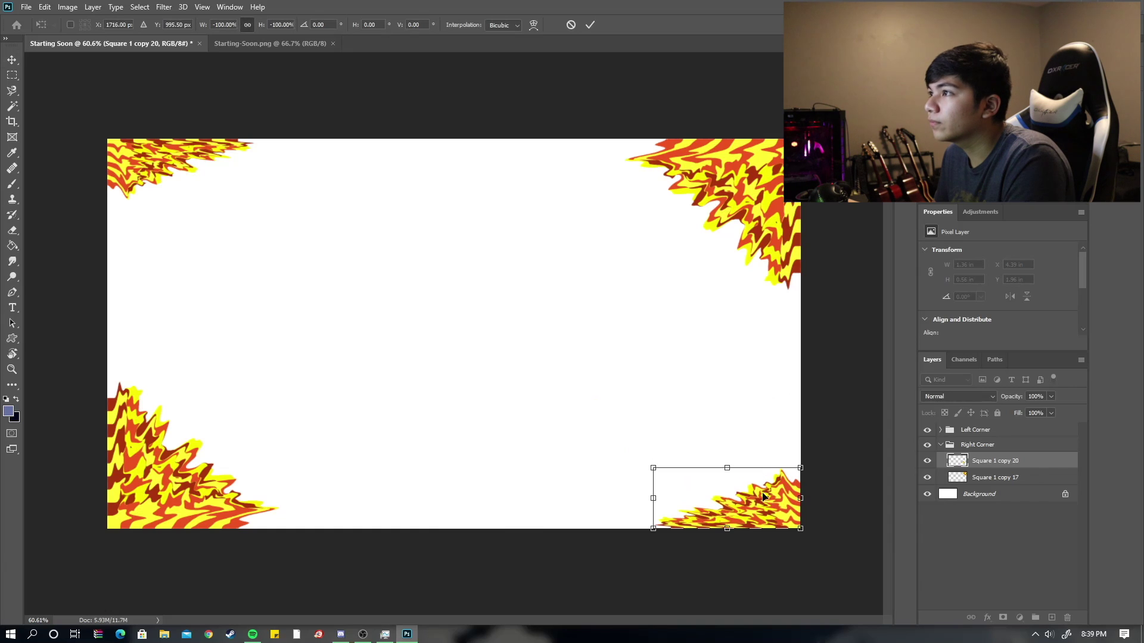
click(590, 25)
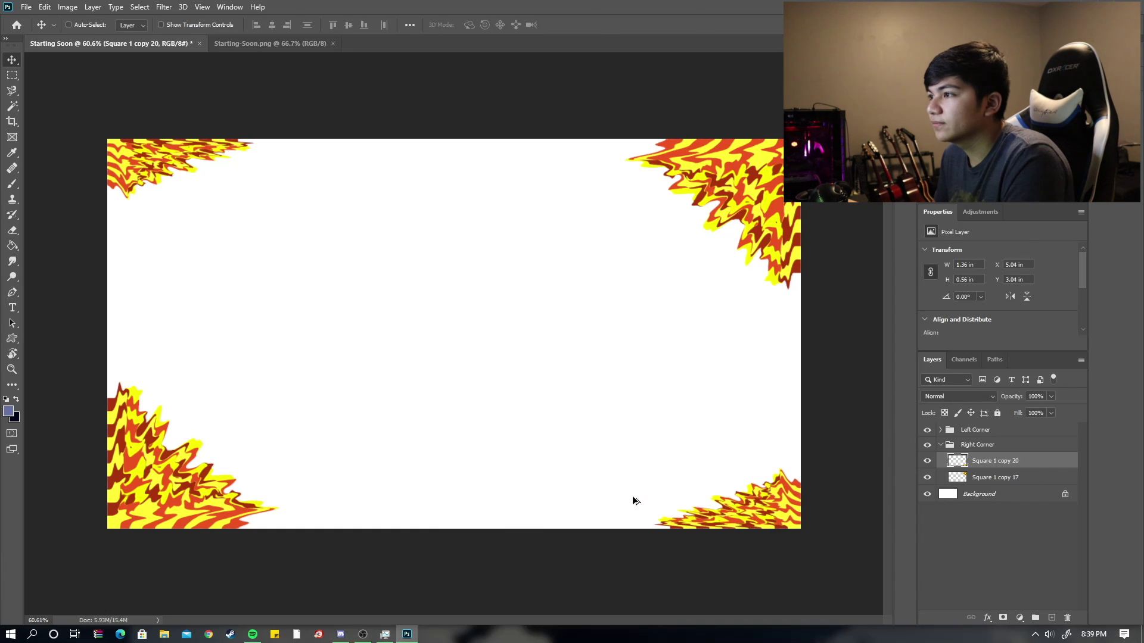
Compare the design with the Starting-Soon.png reference, then return to the Starting Soon document
key(ctrl)
click(252, 43)
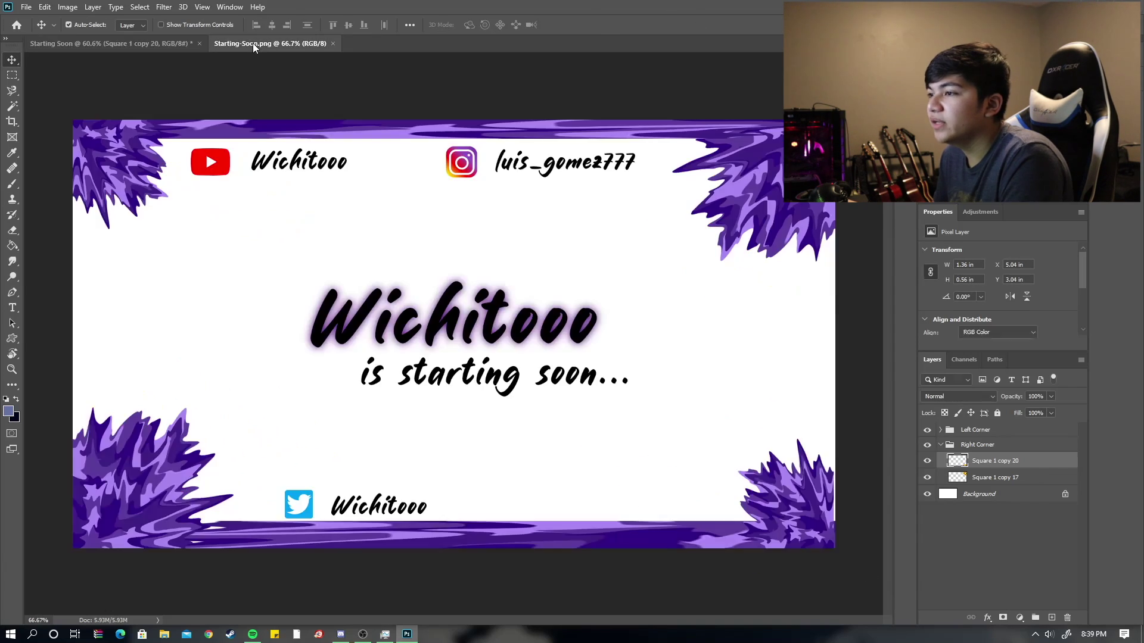
click(111, 44)
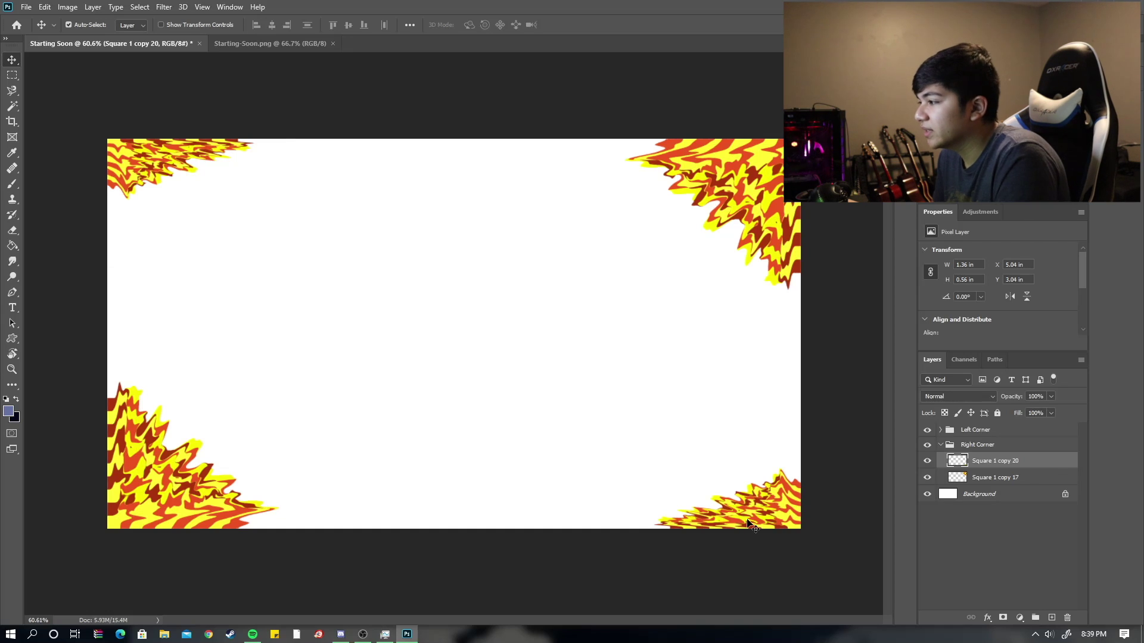
Duplicate the bottom-right flame, turn it upside down and stretch it into a wide band along the bottom
key(ctrl+j)
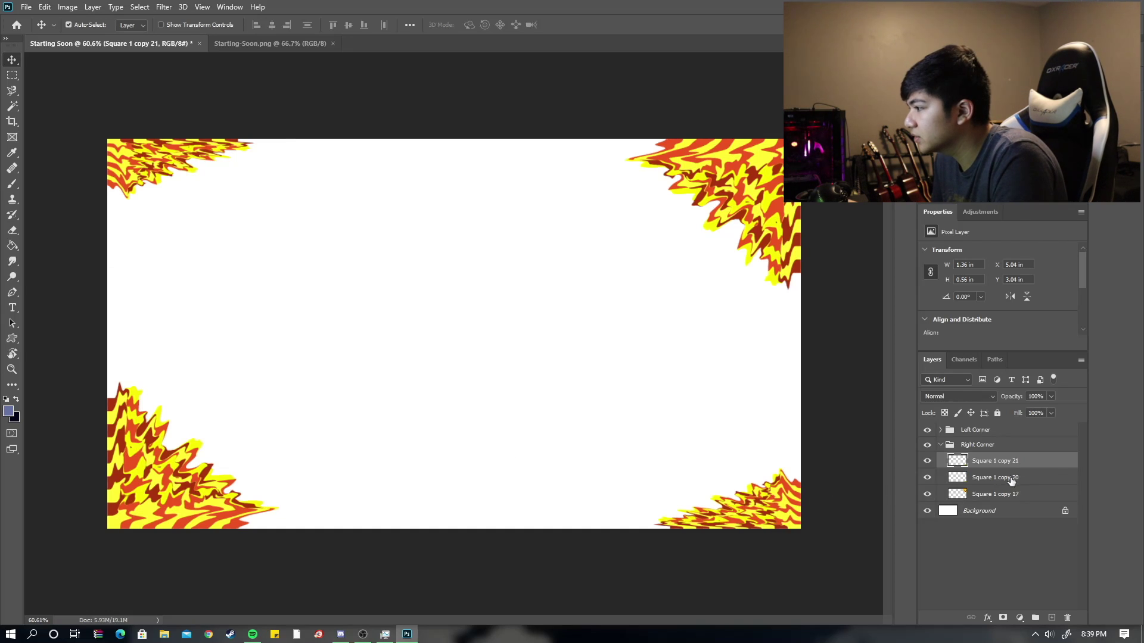
drag(1010, 464, 1008, 433)
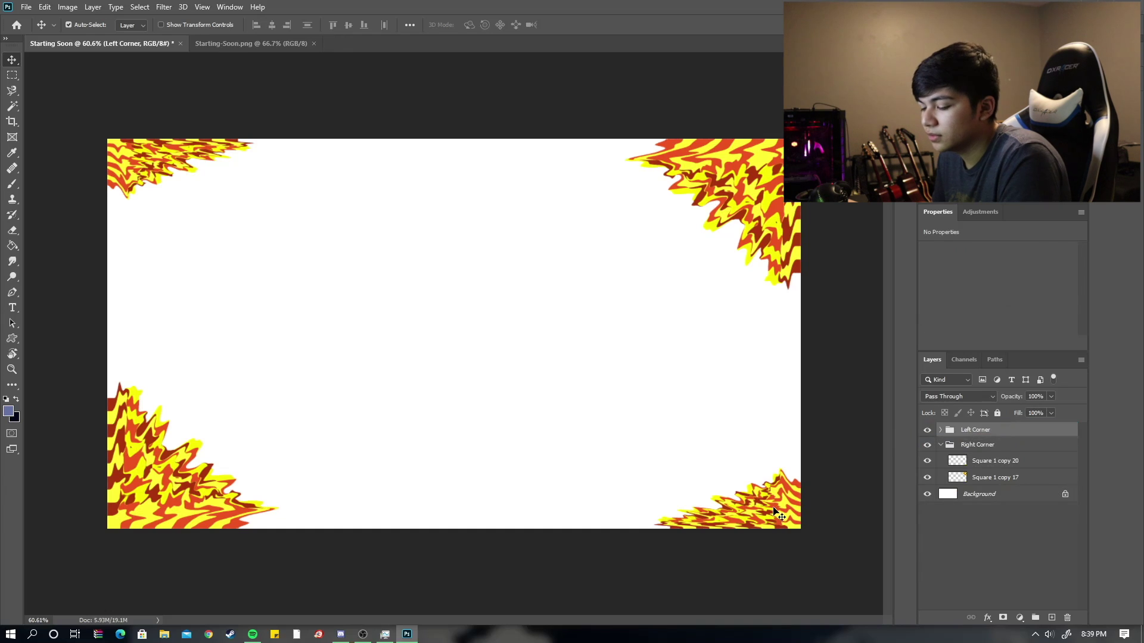
drag(647, 490, 533, 497)
key(ctrl+t)
drag(623, 445, 314, 539)
drag(475, 470, 289, 526)
drag(381, 539, 815, 578)
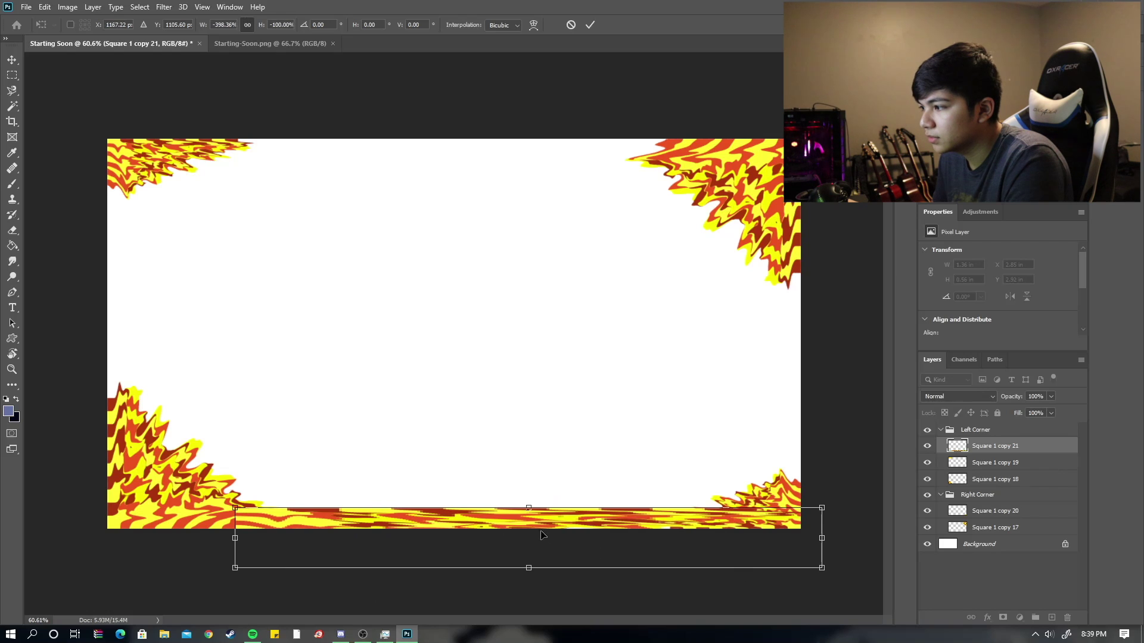
drag(552, 517, 544, 525)
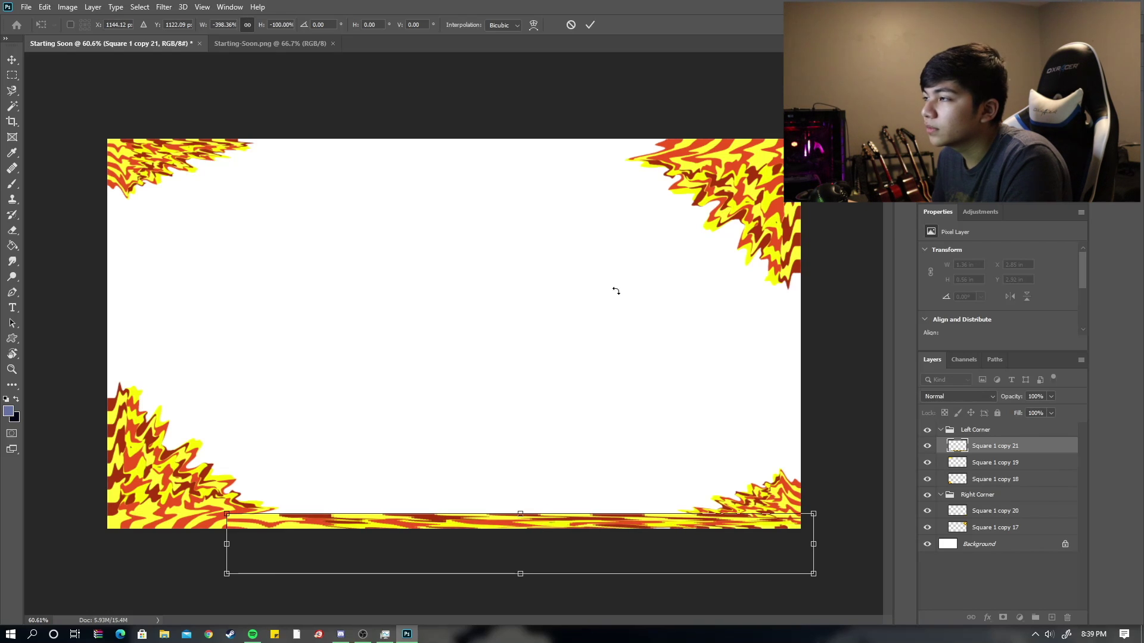
click(591, 25)
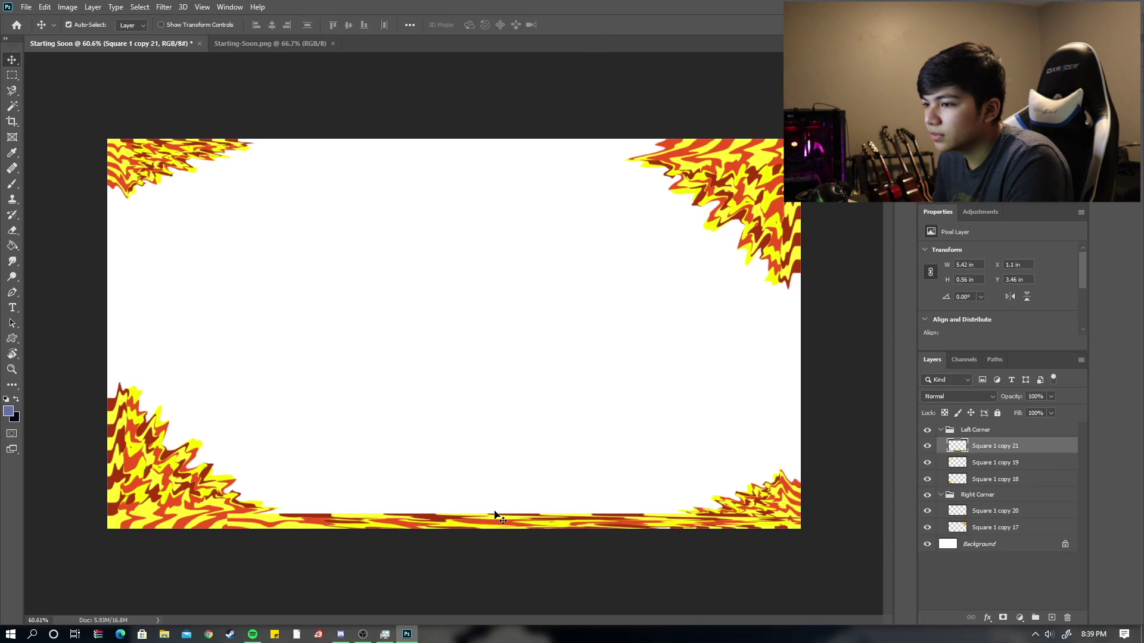
drag(474, 521, 472, 521)
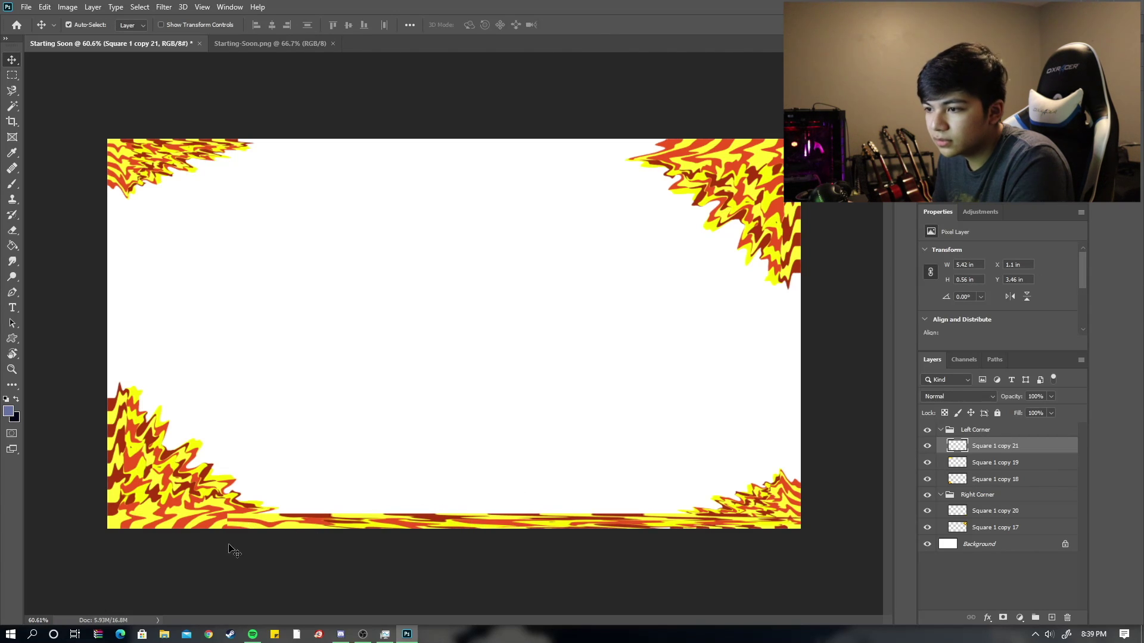
Move the flame band layer into the Right Corner group and drag a copy up toward the top
scroll(235, 552, up, 5)
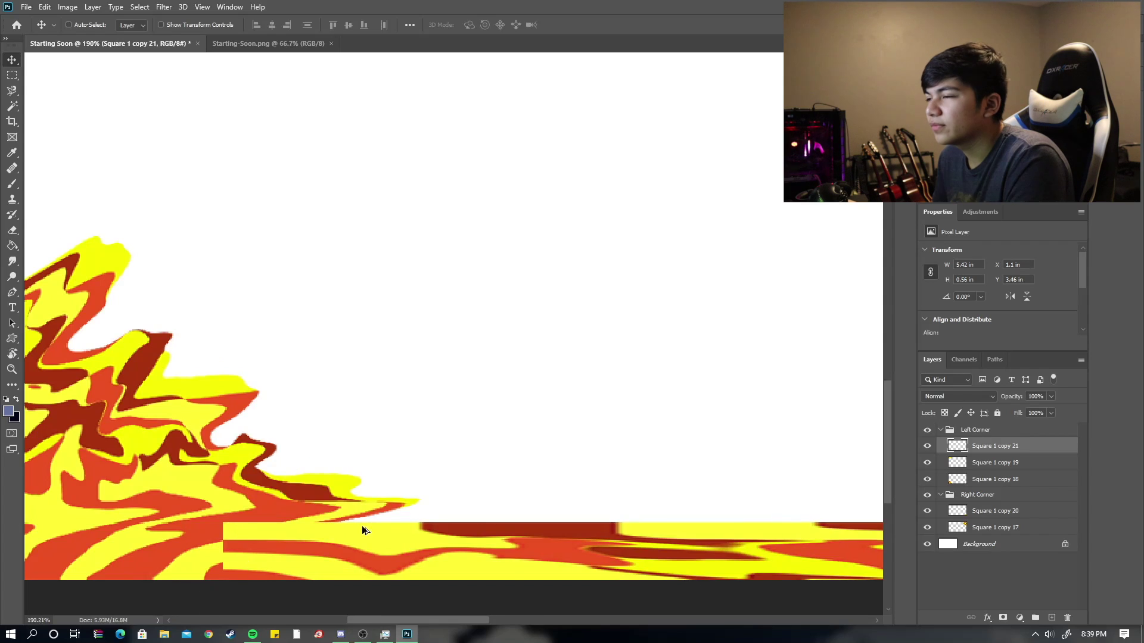
scroll(565, 466, down, 5)
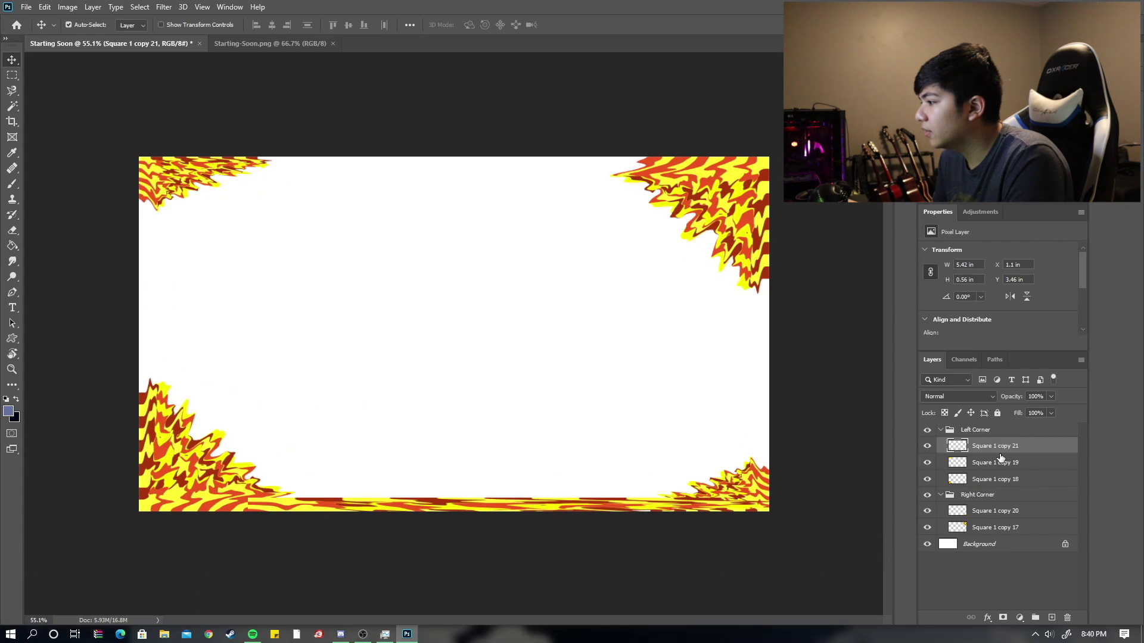
drag(1001, 457, 1021, 532)
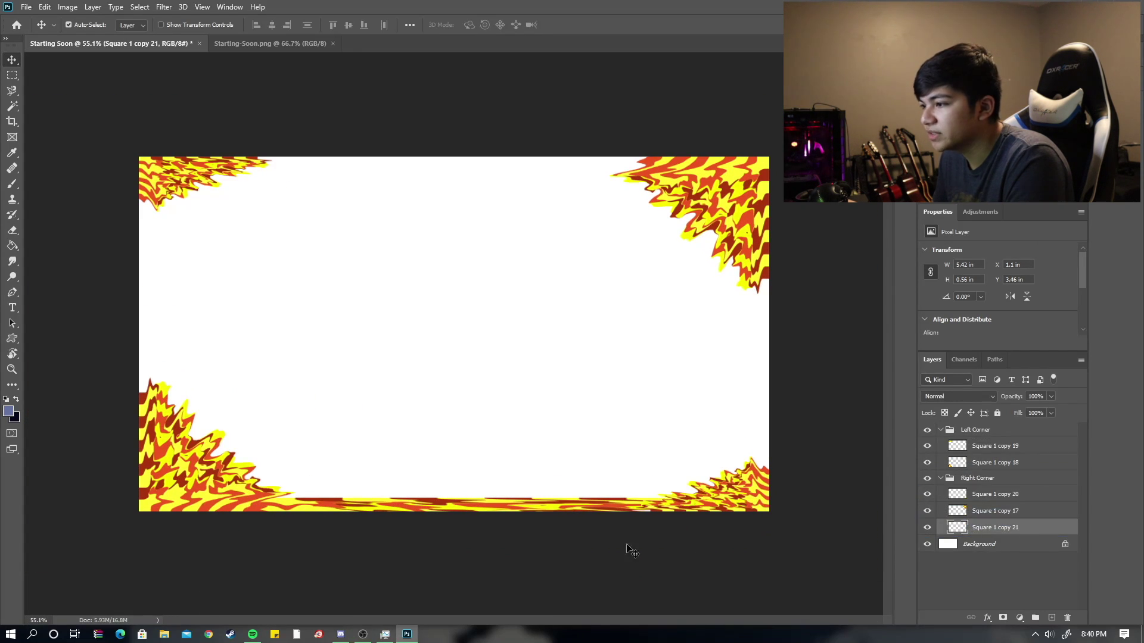
drag(518, 504, 516, 164)
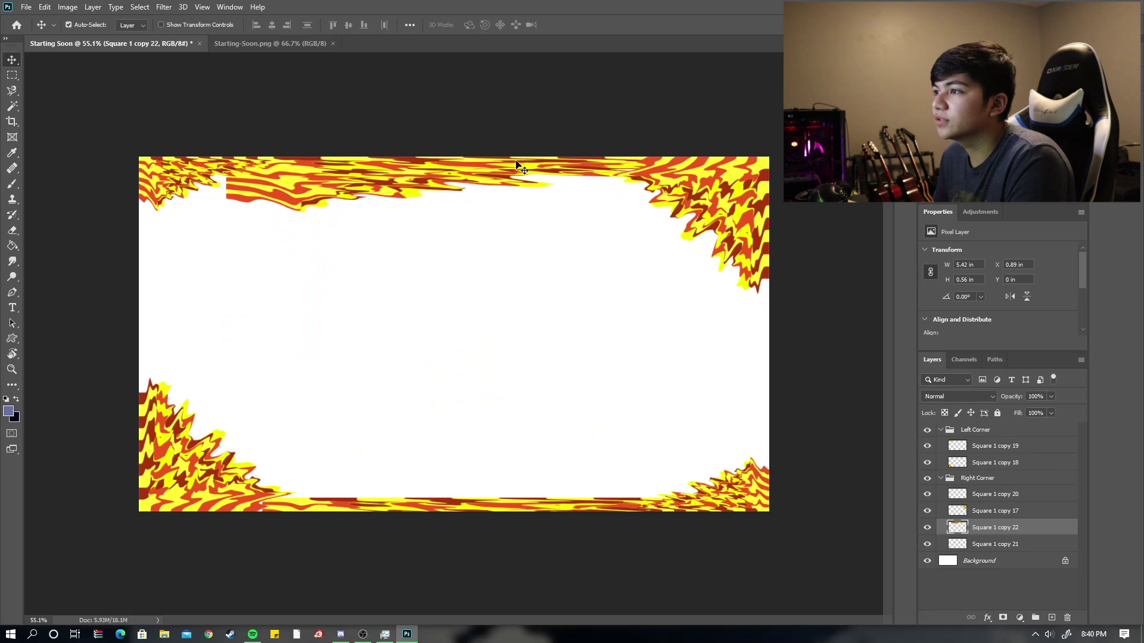
Flip the copied flame band vertically and move it up to the top edge
key(ctrl+t)
right_click(509, 170)
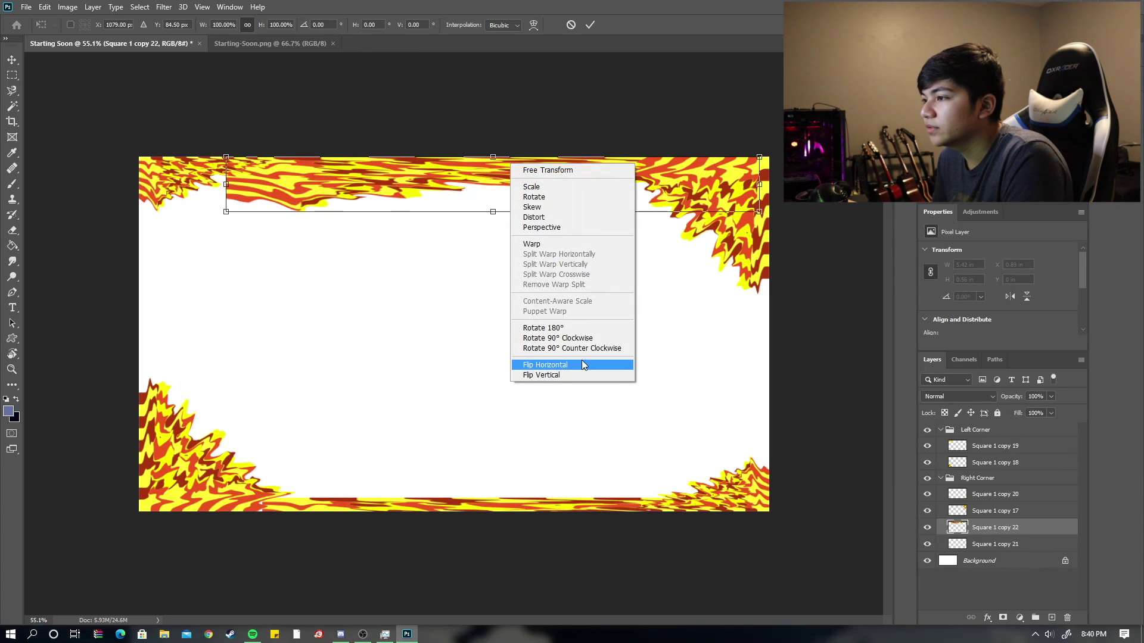
click(578, 376)
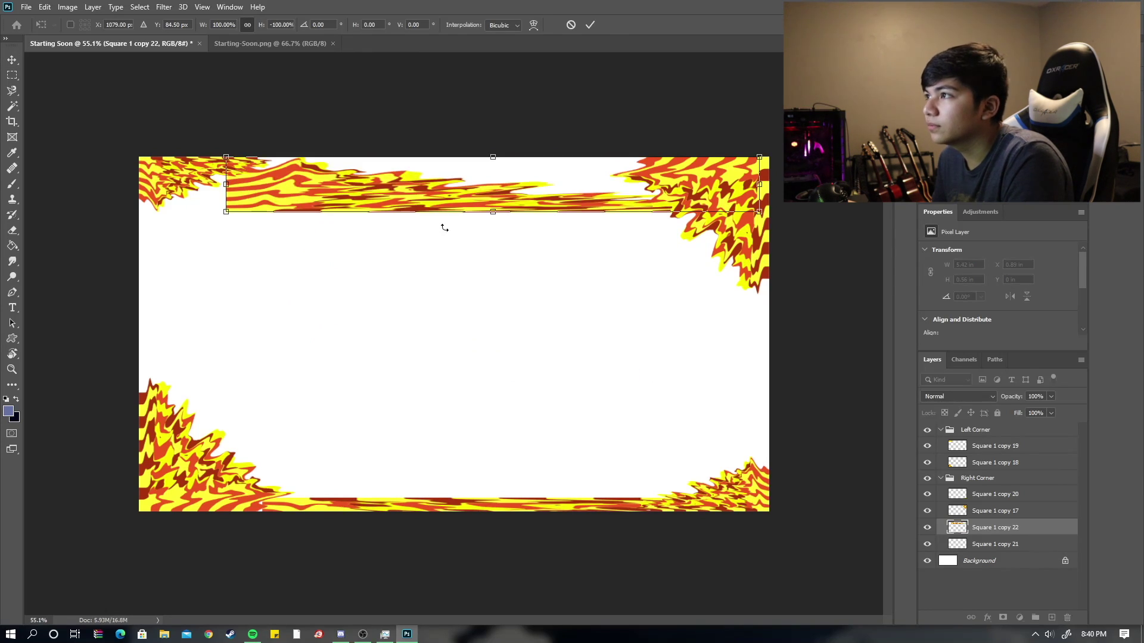
click(594, 24)
drag(331, 190, 346, 149)
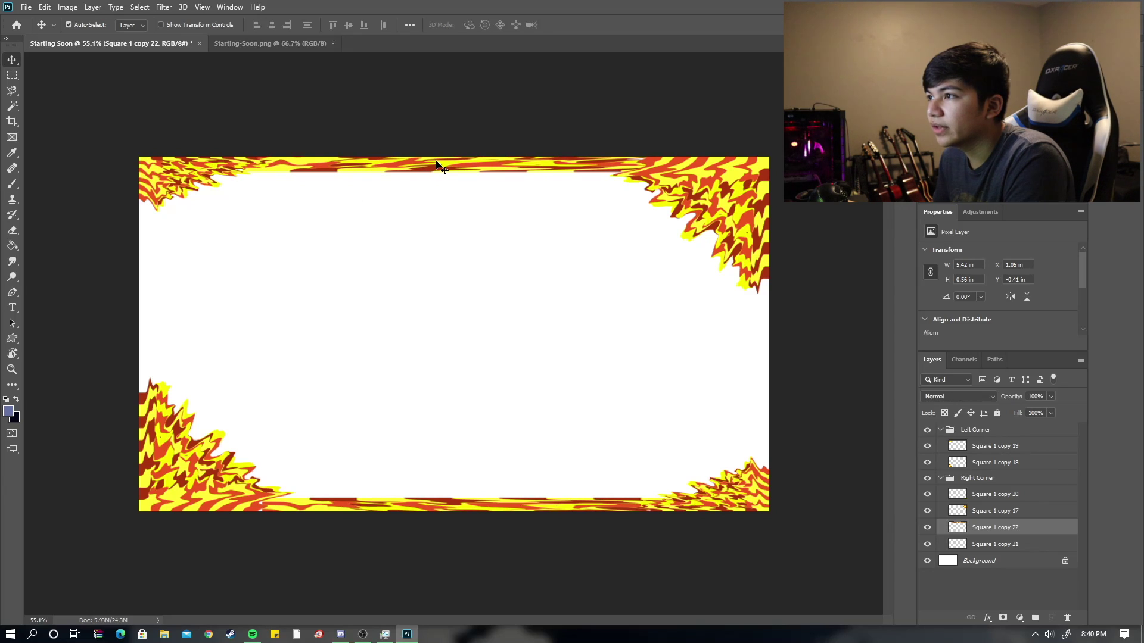
Fine-tune the top and bottom flame bands against the guides so they hug the canvas edges
drag(437, 161, 433, 162)
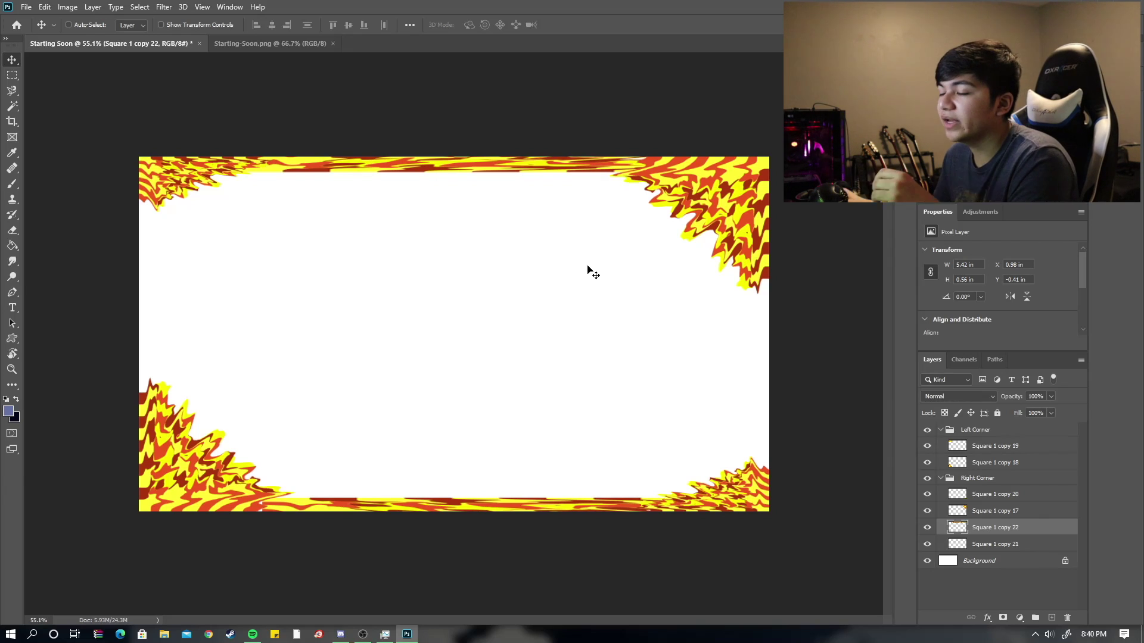
key(ctrl+semicolon)
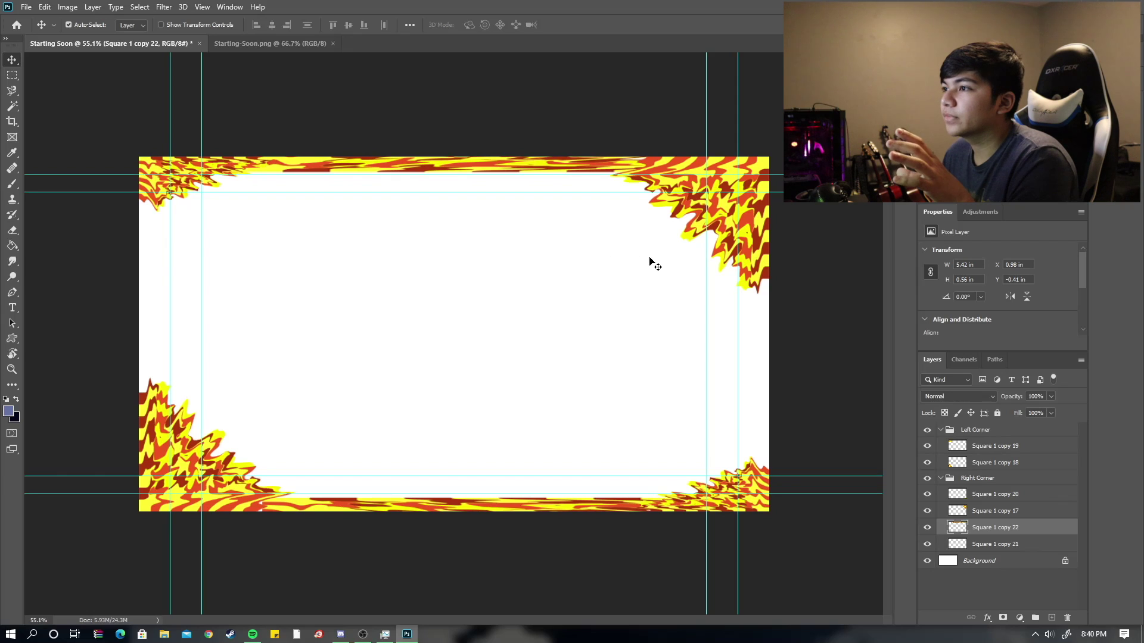
mouse_move(475, 168)
mouse_down()
mouse_move(474, 195)
mouse_move(474, 170)
mouse_up()
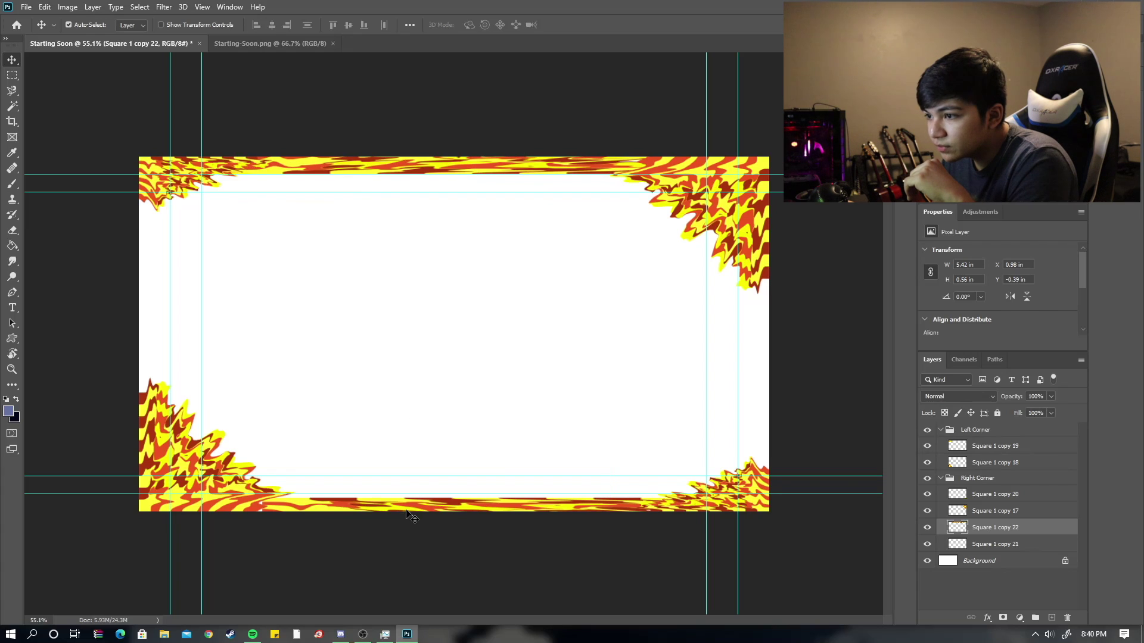
drag(407, 511, 403, 502)
key(ctrl)
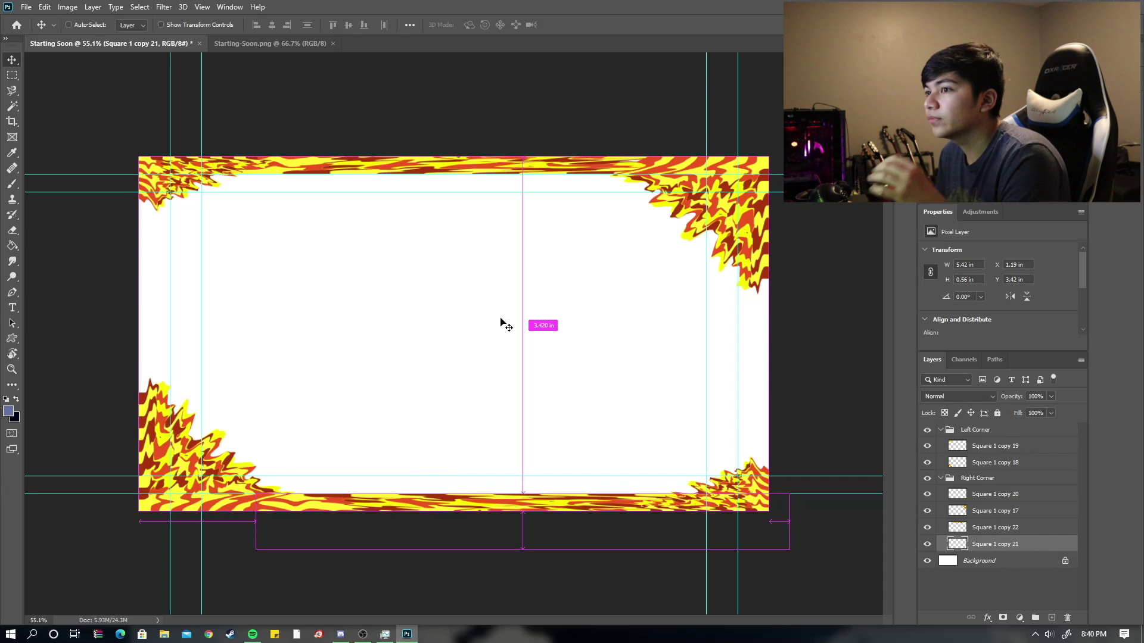
key(ctrl+semicolon)
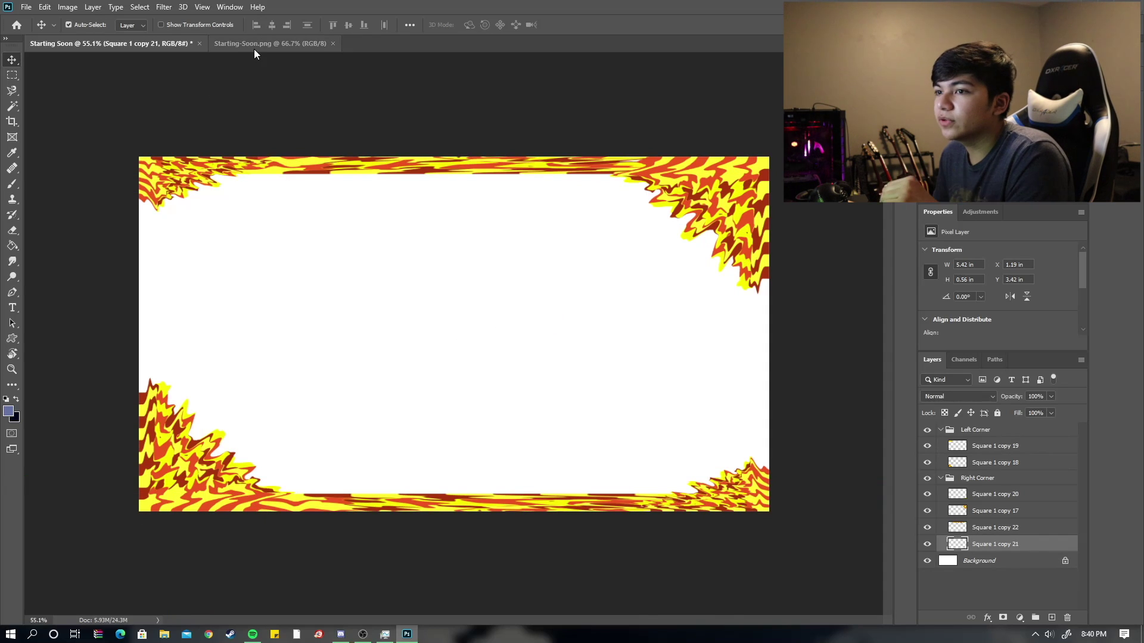
Add a new empty layer at the top of the stack and collapse the Left and Right Corner groups
click(12, 307)
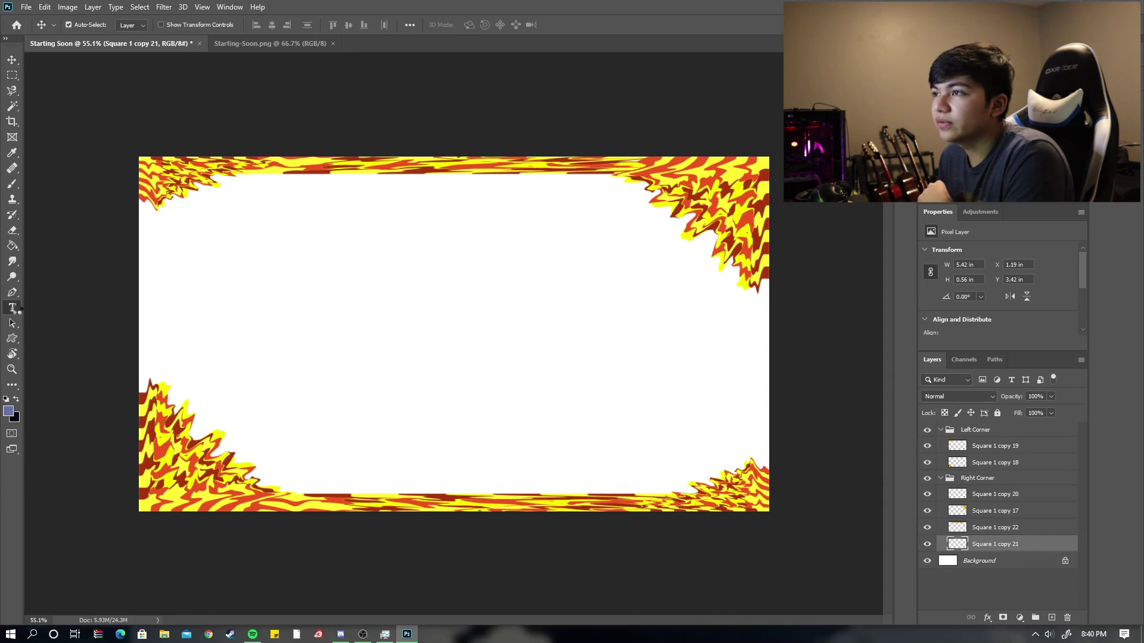
click(1007, 430)
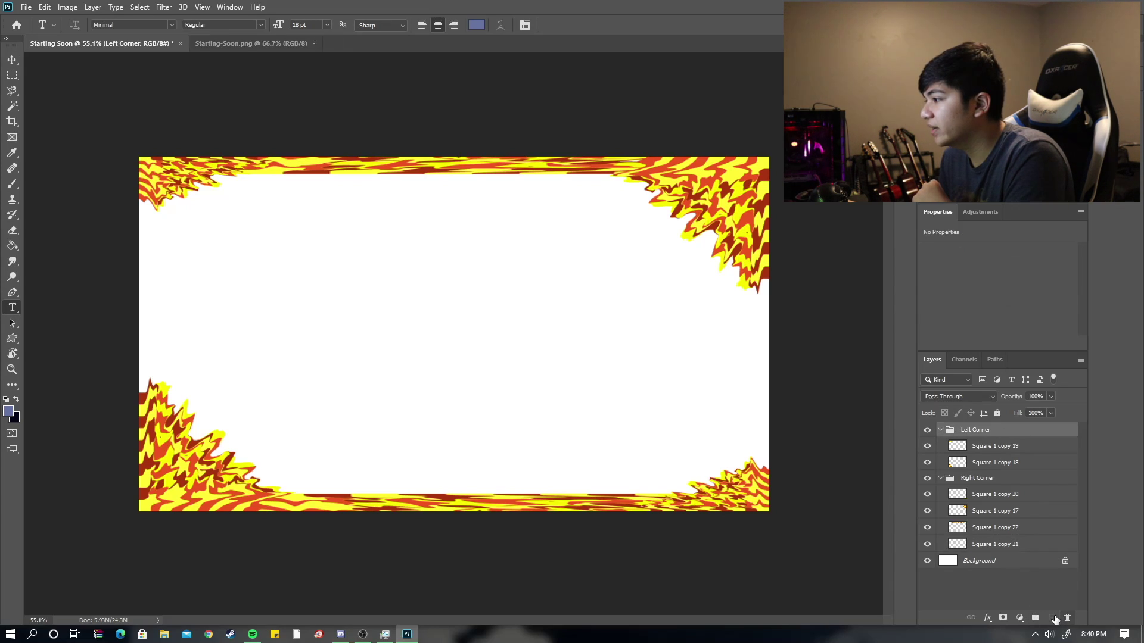
click(1051, 618)
mouse_move(992, 446)
mouse_down()
mouse_move(997, 433)
mouse_move(1005, 452)
mouse_move(1004, 428)
mouse_up()
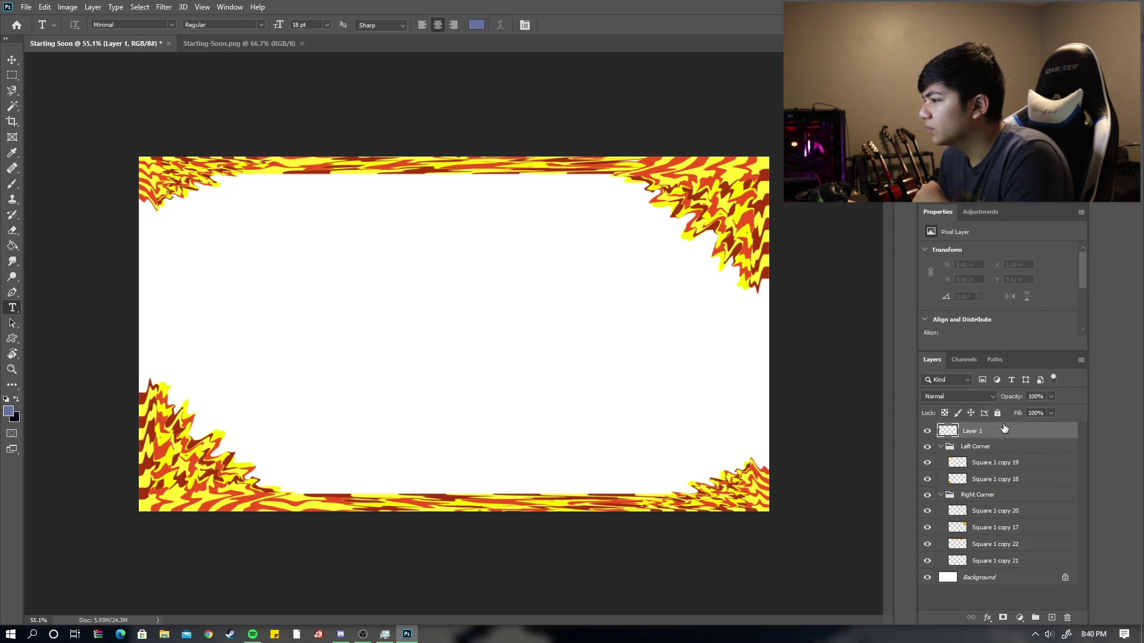
click(941, 447)
click(941, 461)
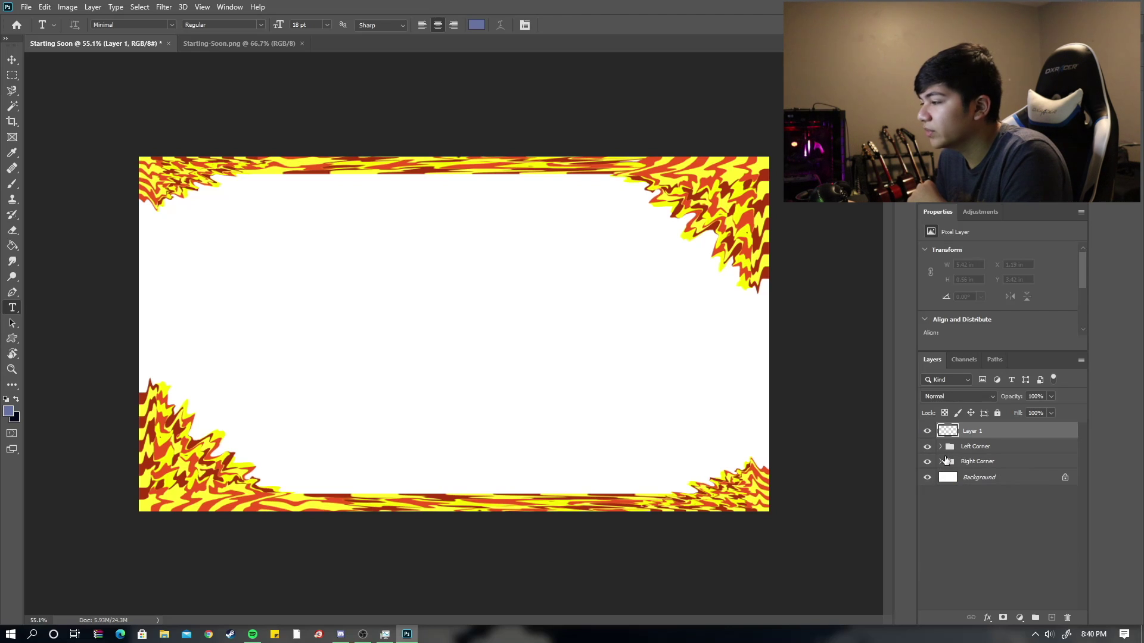
Start a text box set to the Gold Girls font, black (000000), at 48 pt
click(367, 300)
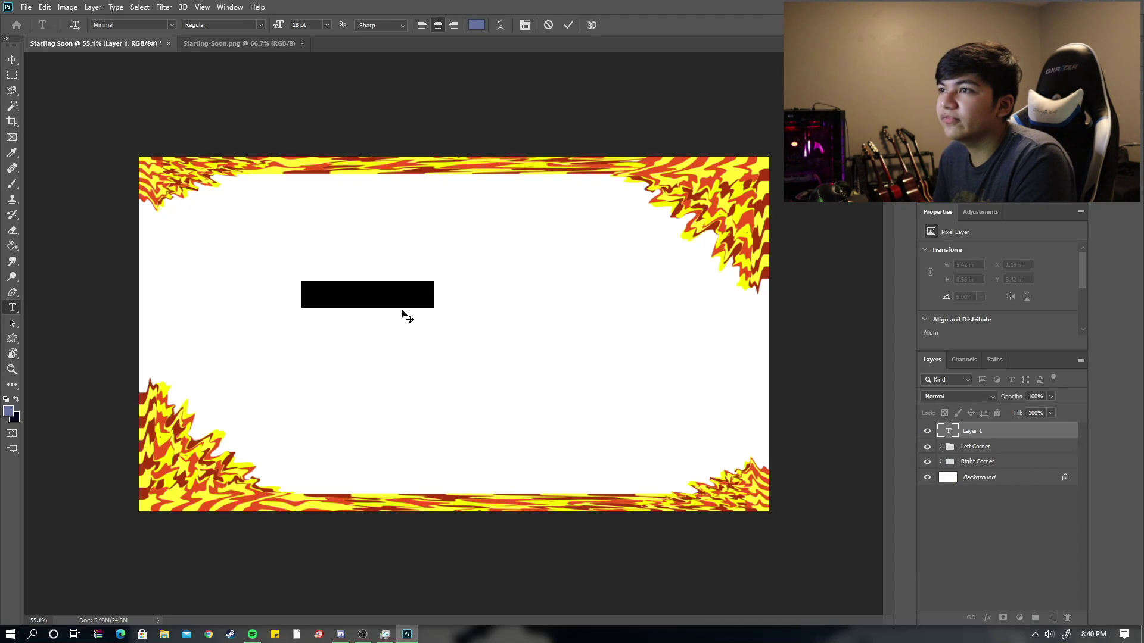
click(170, 25)
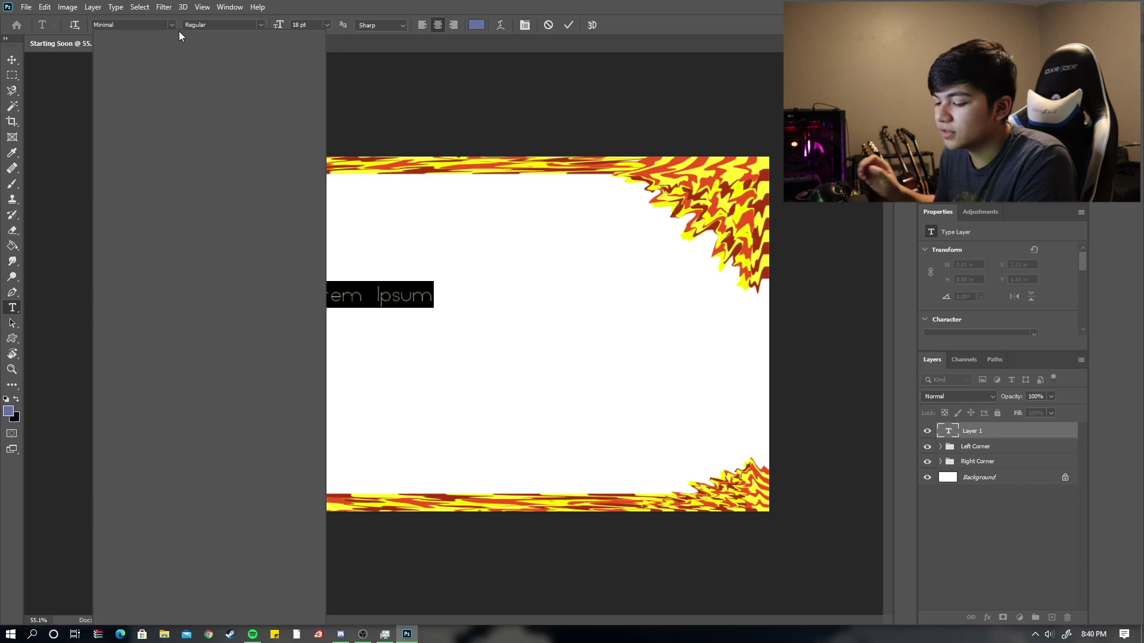
text(gold girl)
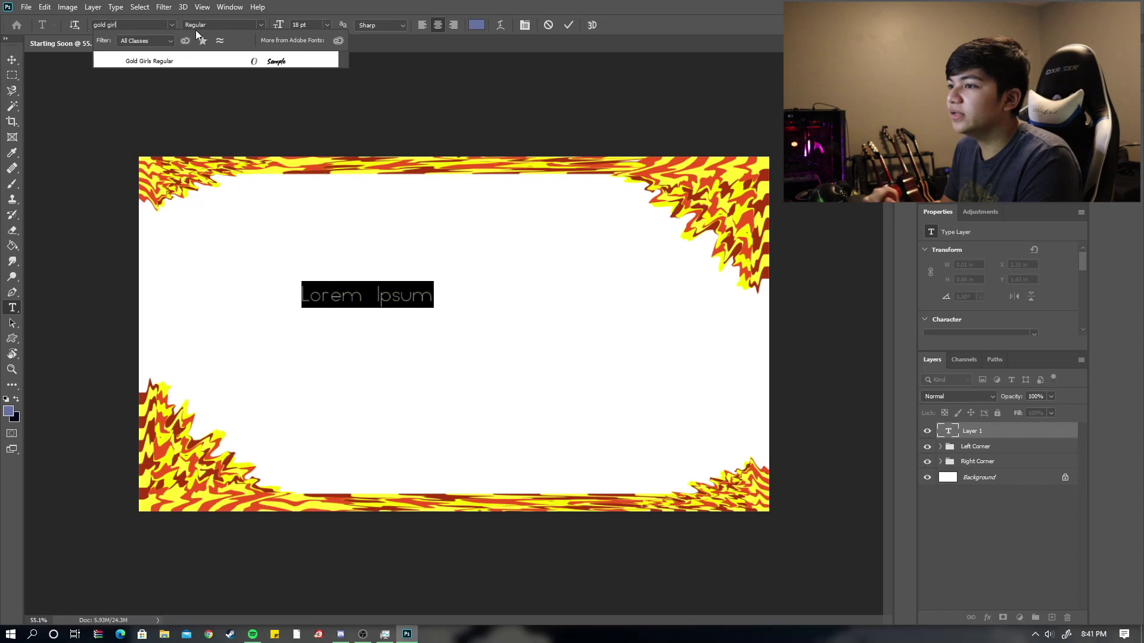
key(Return)
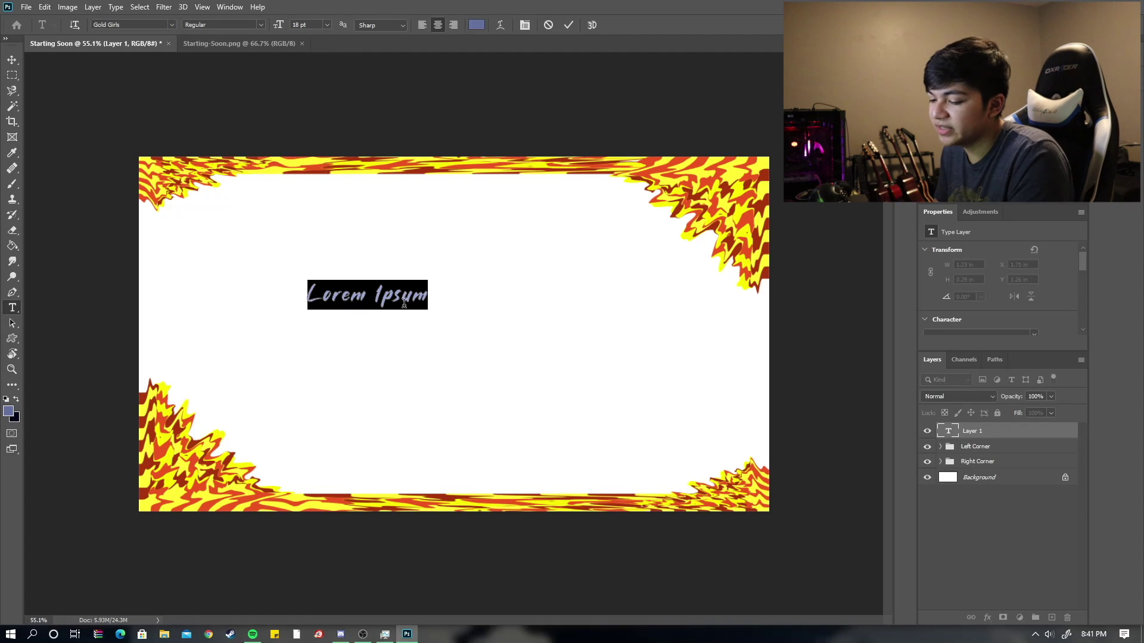
key(BackSpace)
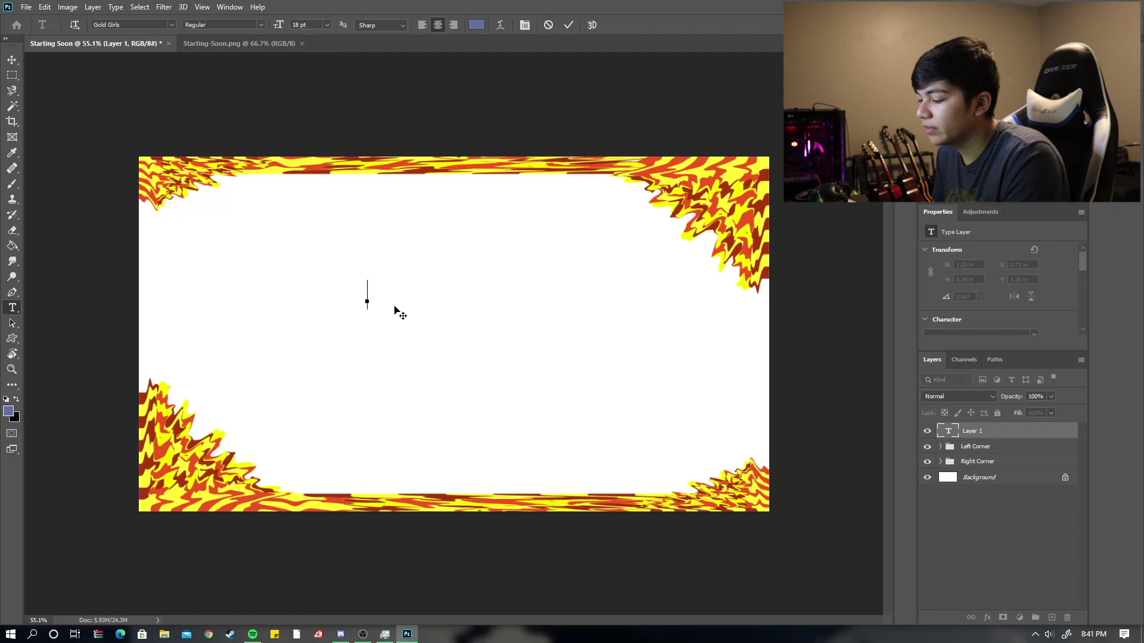
click(477, 26)
text(000000)
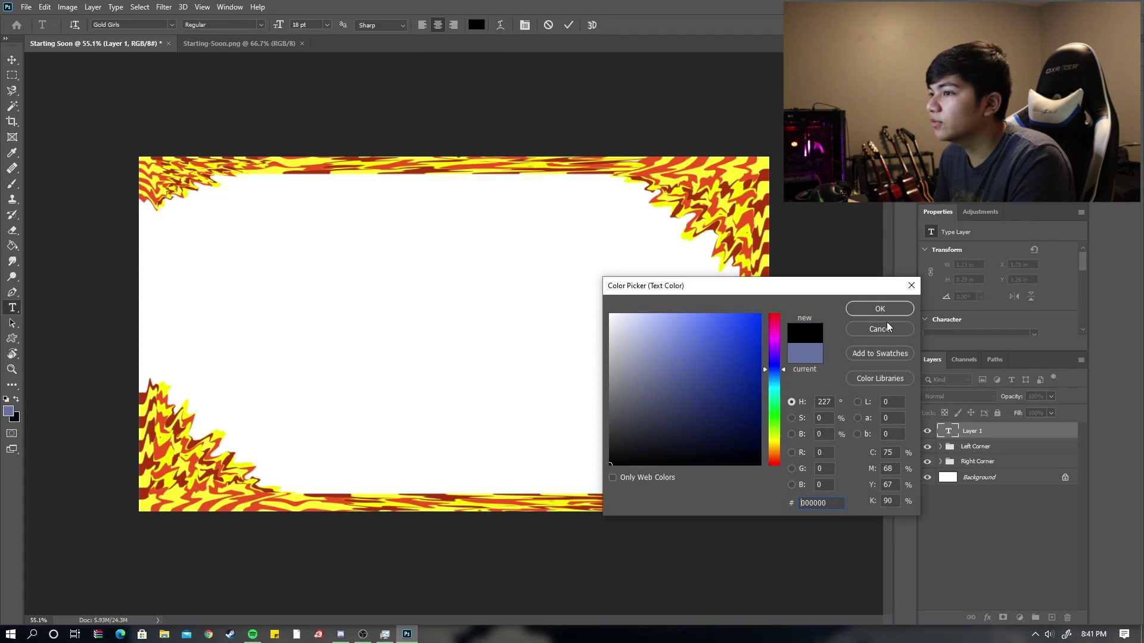
click(867, 311)
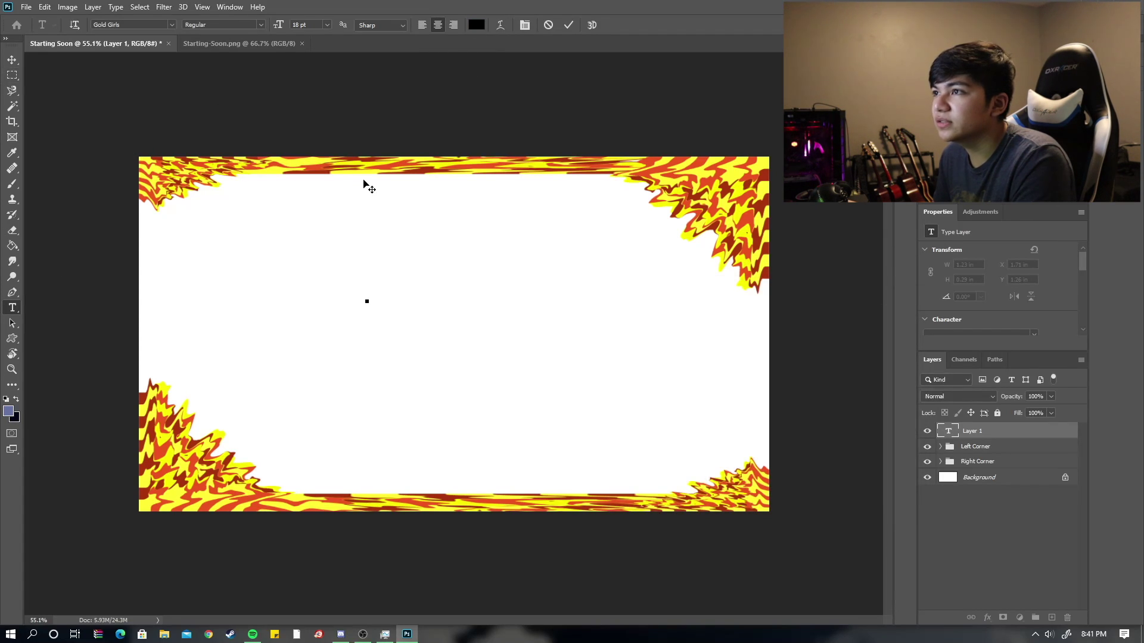
click(328, 24)
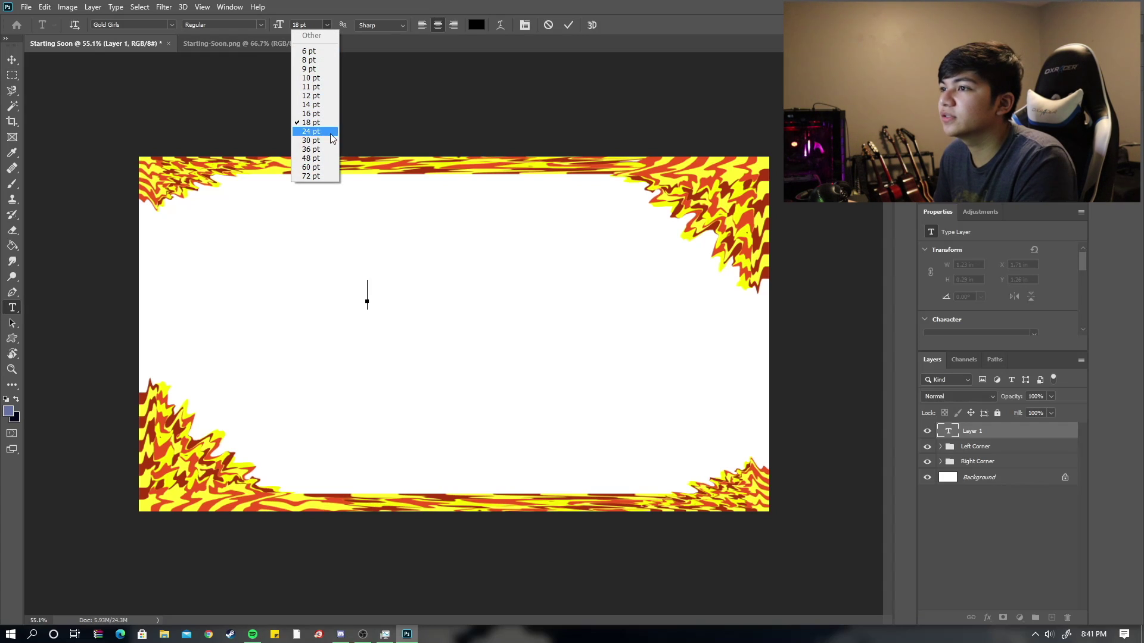
click(323, 159)
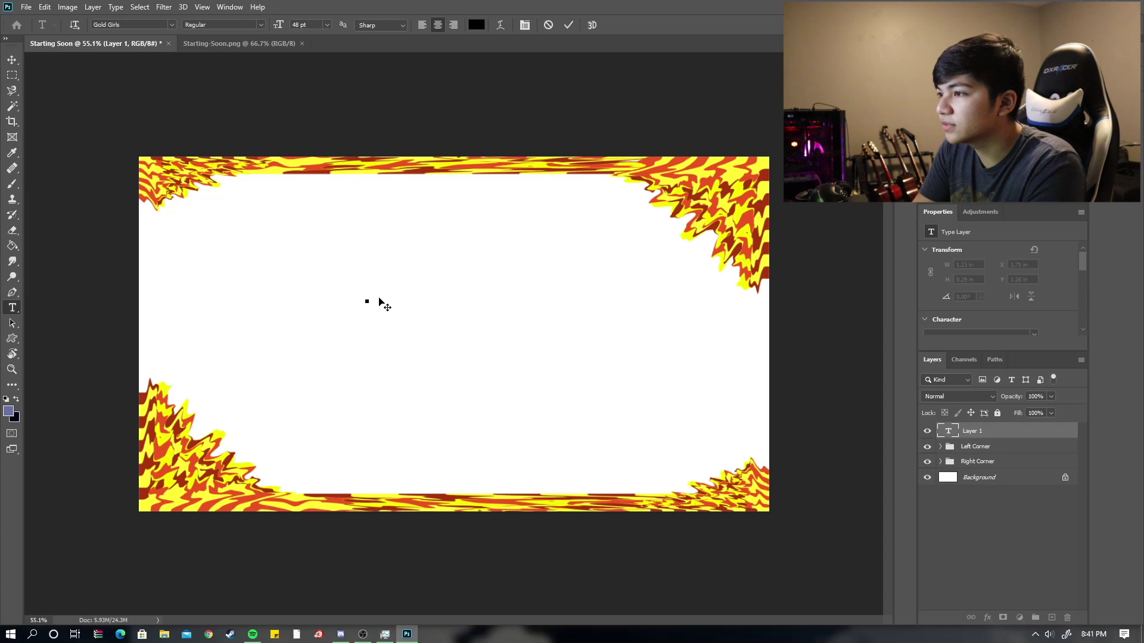
Type 'MoneyMoves', commit it, and move the title toward the canvas centre
text(money)
key(BackSpace)
key(BackSpace)
key(BackSpace)
key(BackSpace)
key(BackSpace)
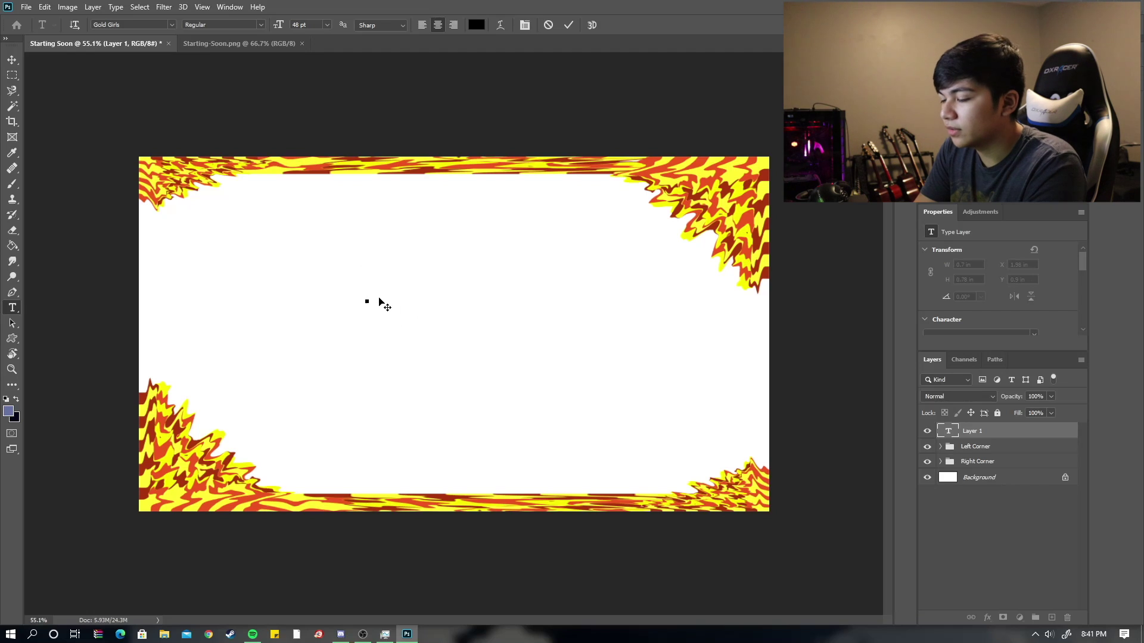
text(MoneyMo)
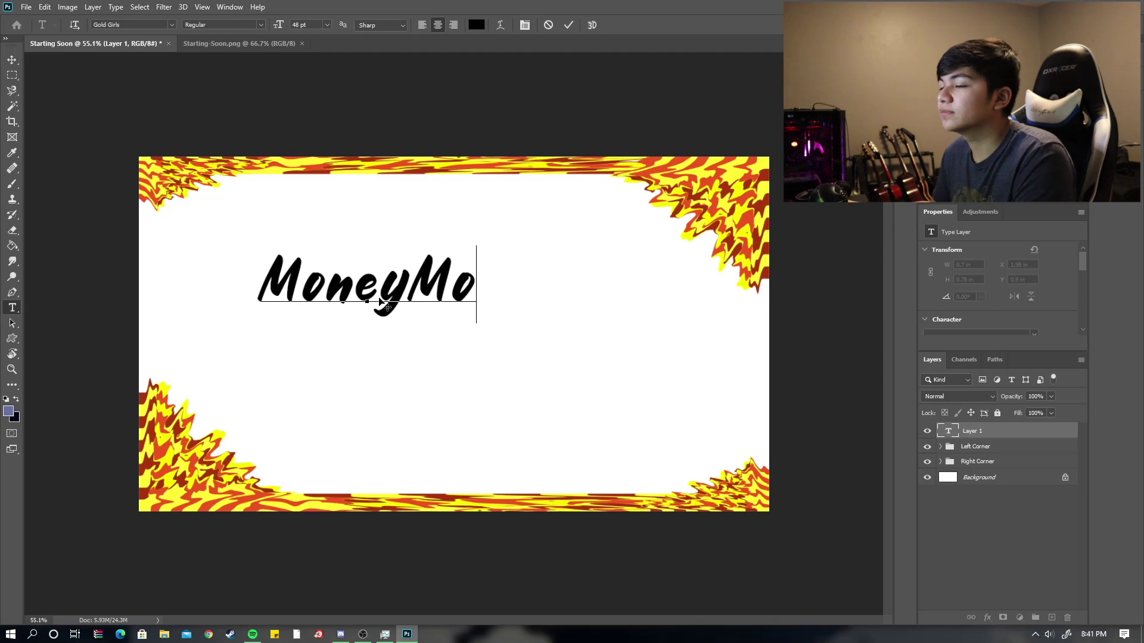
text(ves)
click(570, 26)
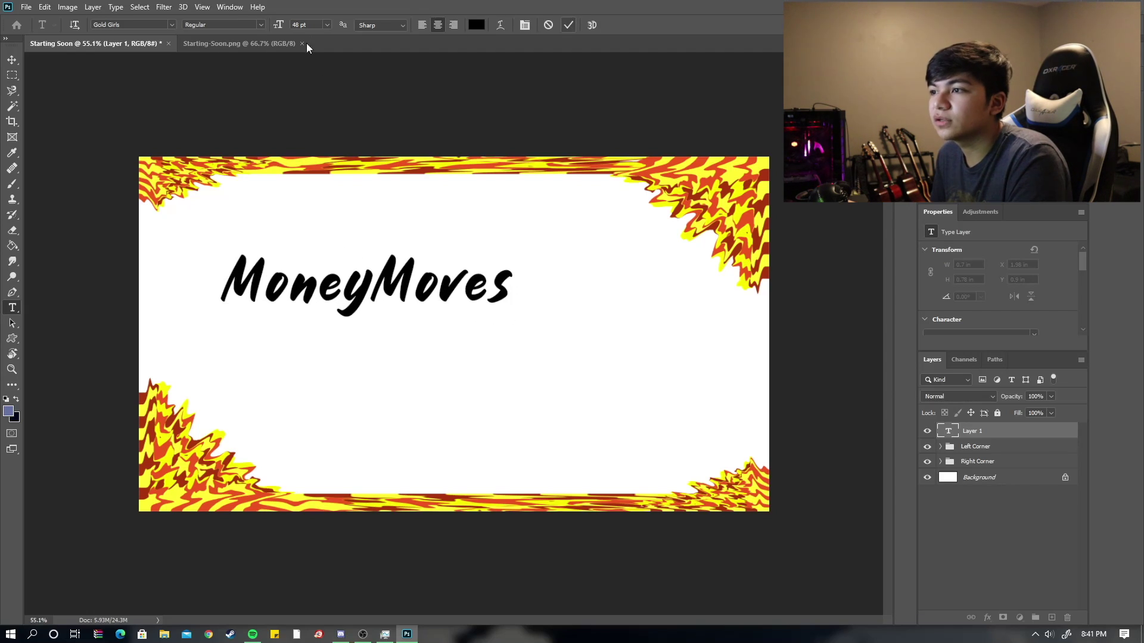
click(13, 61)
drag(386, 278, 475, 308)
Add an 18 pt text line 'Is Starting Soon...' below the MoneyMoves title
key(t)
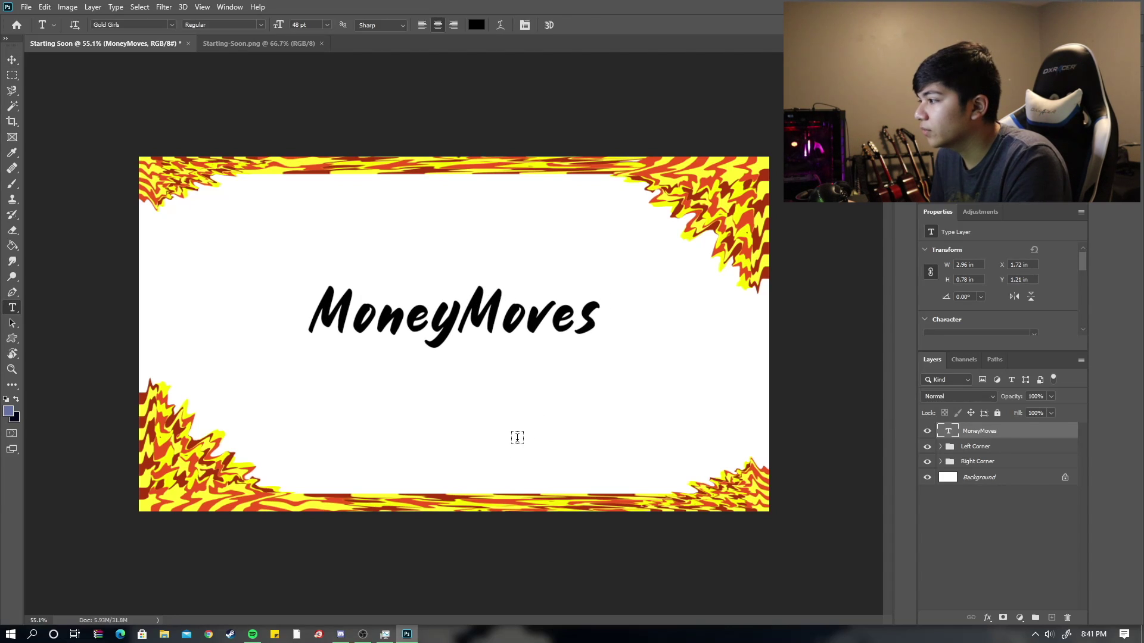
click(475, 394)
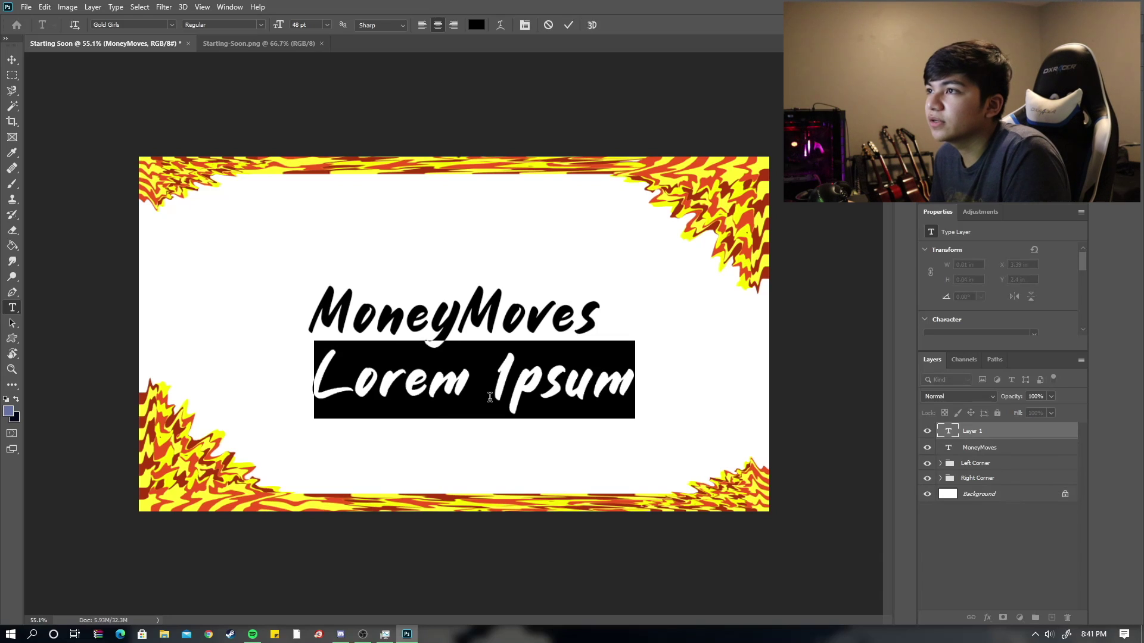
key(BackSpace)
click(328, 25)
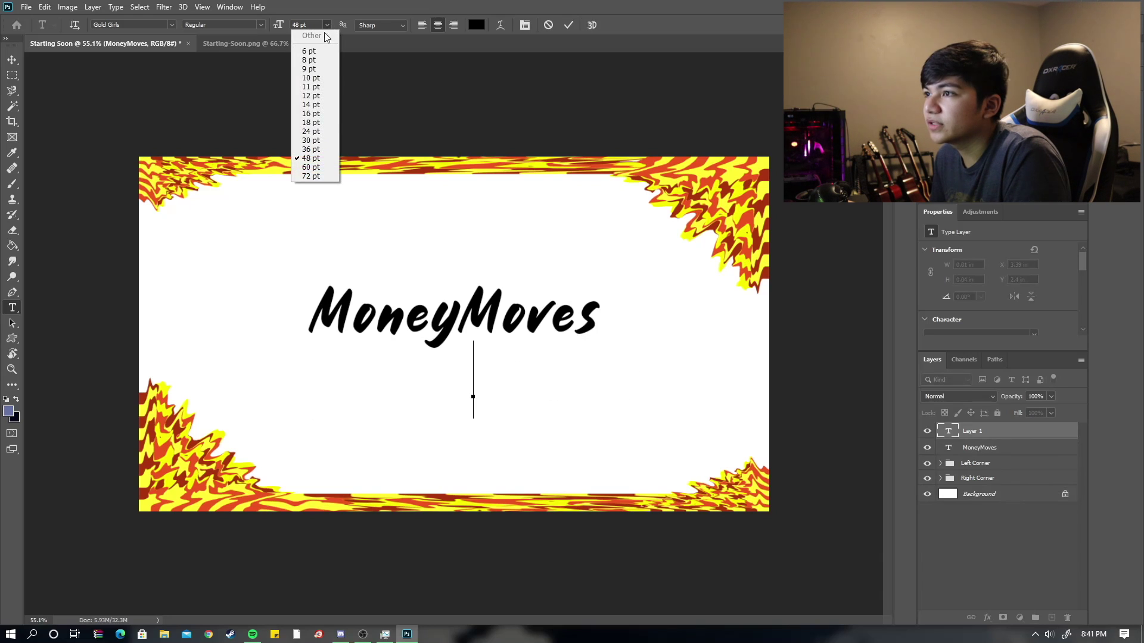
click(321, 124)
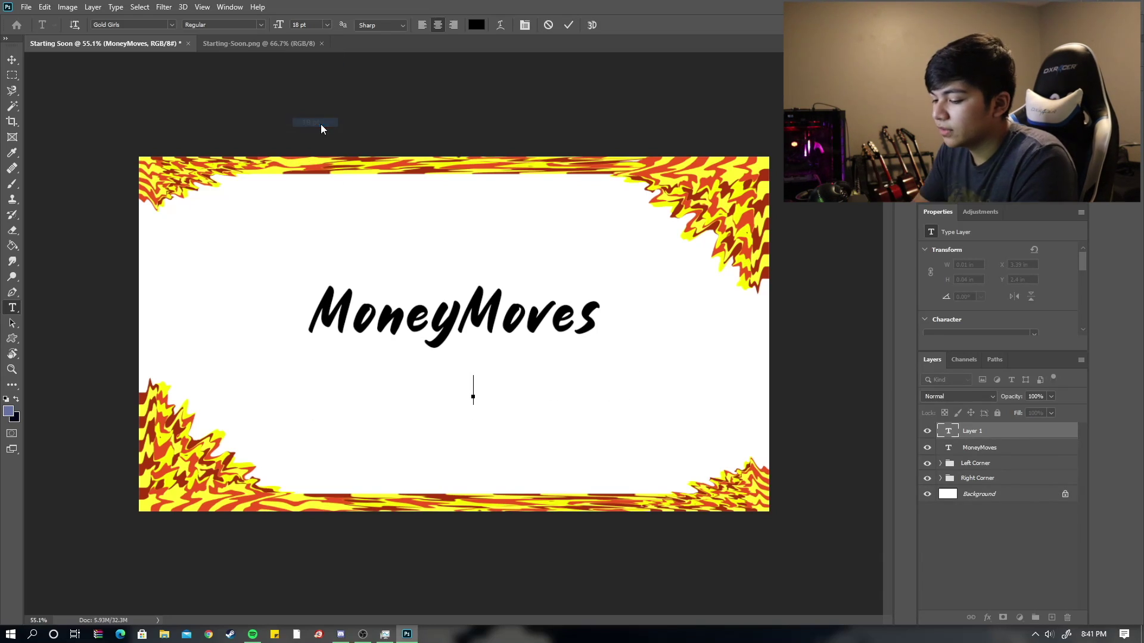
text(Is)
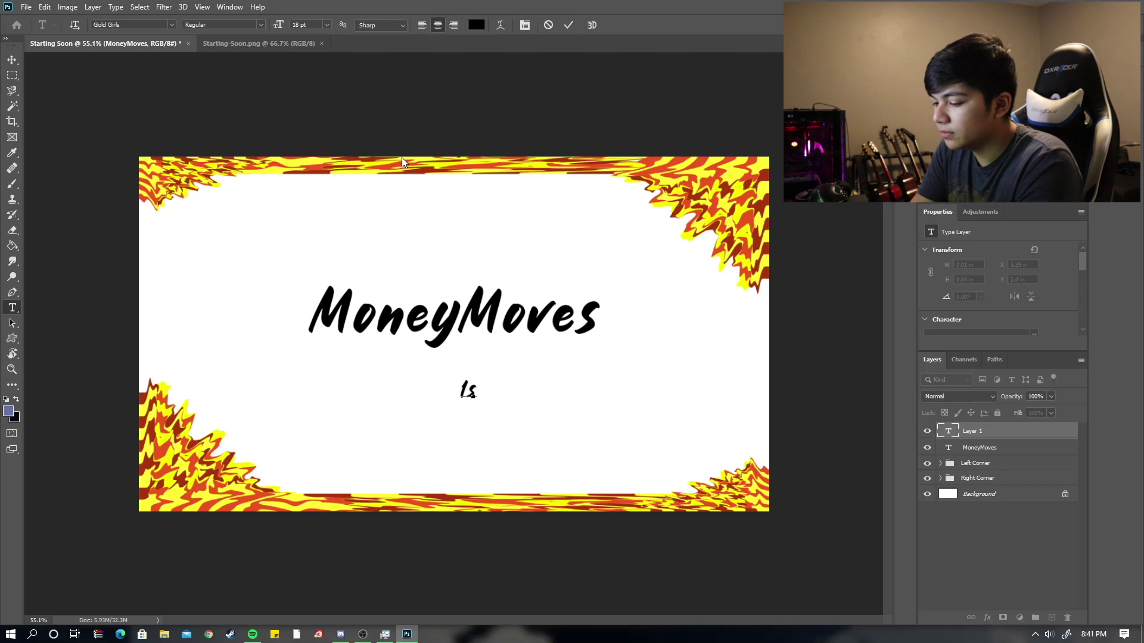
text( Starting Soon...)
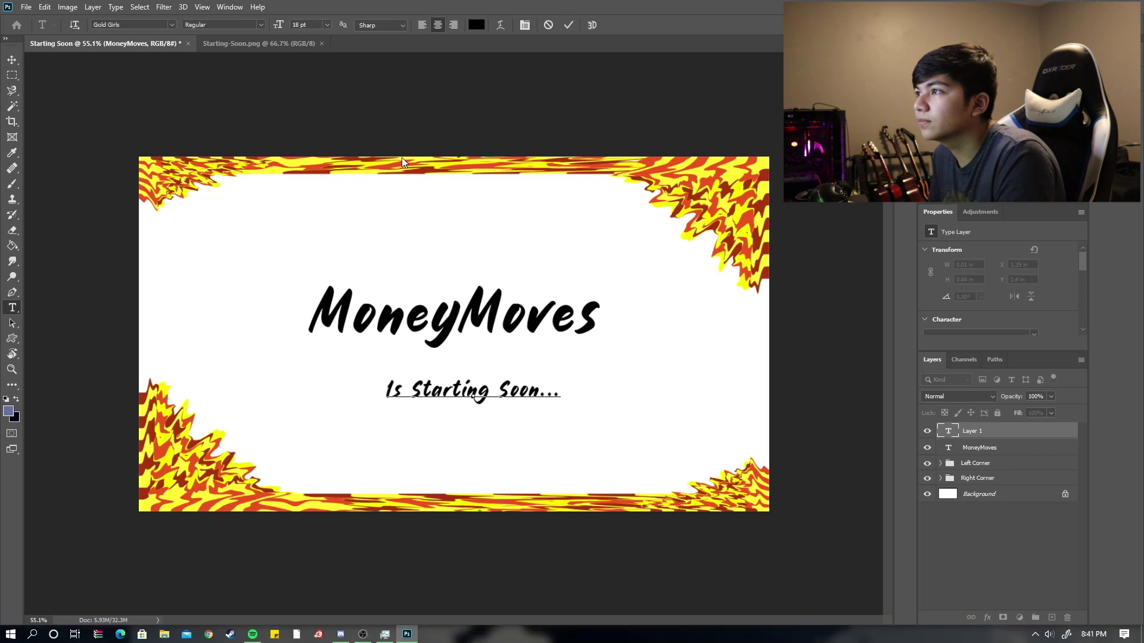
click(569, 25)
Align the subtitle just beneath MoneyMoves using guides, then view the Starting-Soon.png reference
key(v)
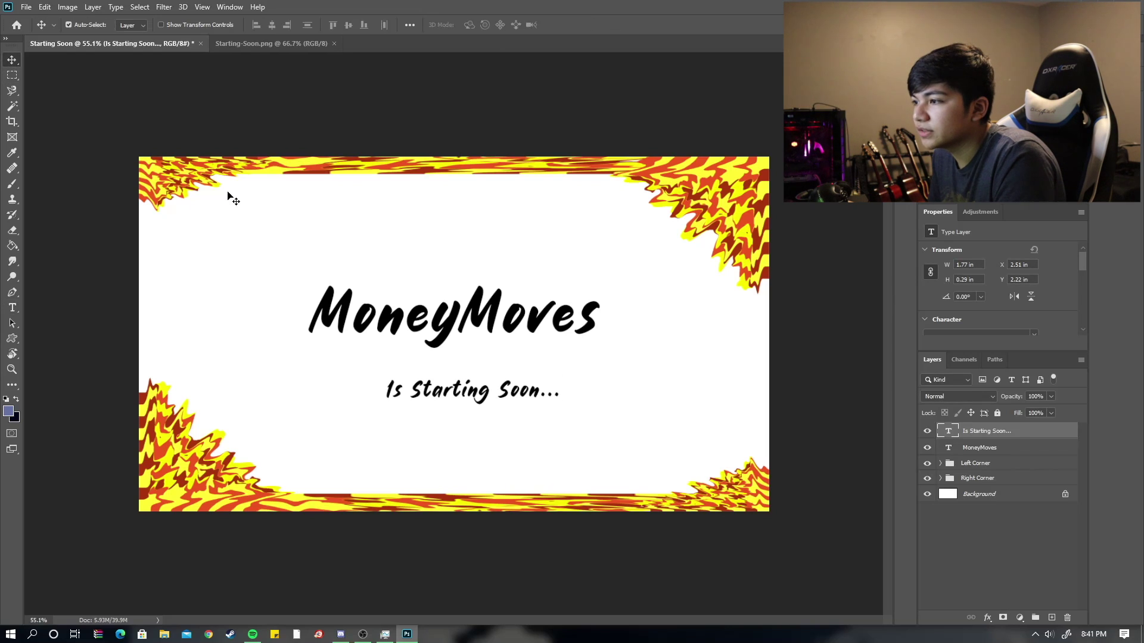
drag(504, 390, 509, 370)
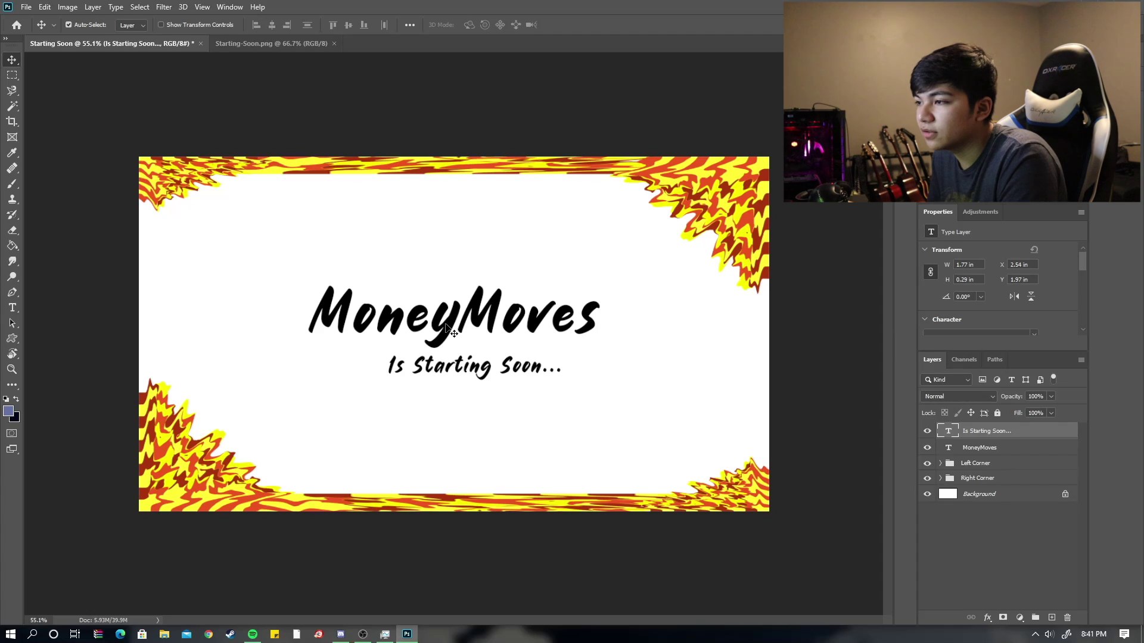
key(ctrl+semicolon)
mouse_move(447, 328)
mouse_down()
mouse_move(419, 323)
mouse_move(446, 327)
mouse_up()
drag(490, 371, 469, 369)
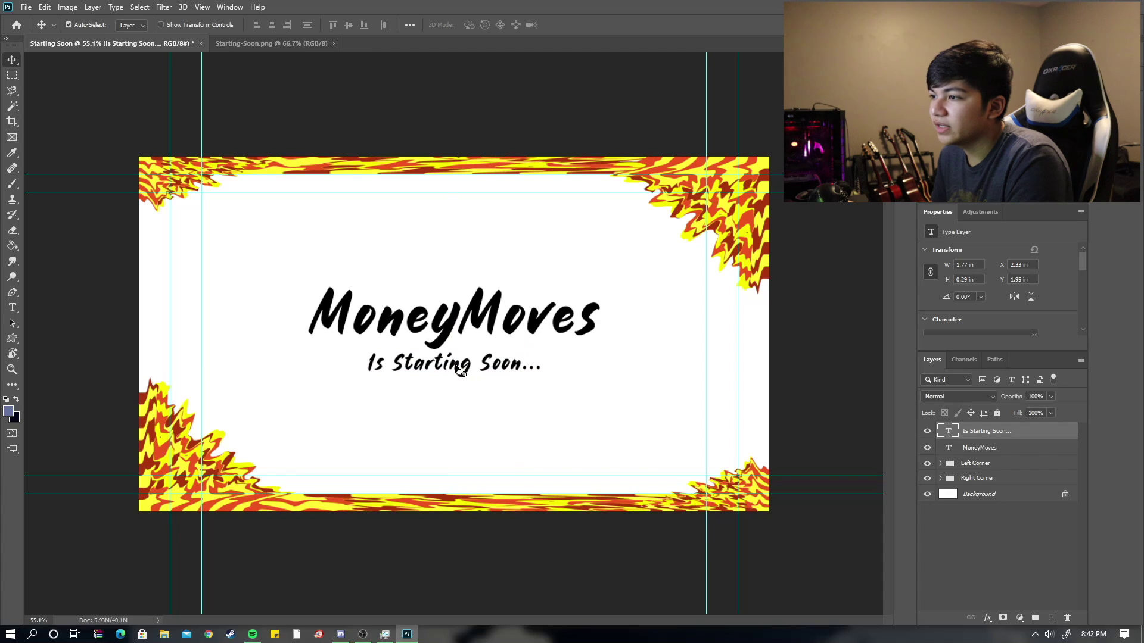
drag(461, 373, 489, 372)
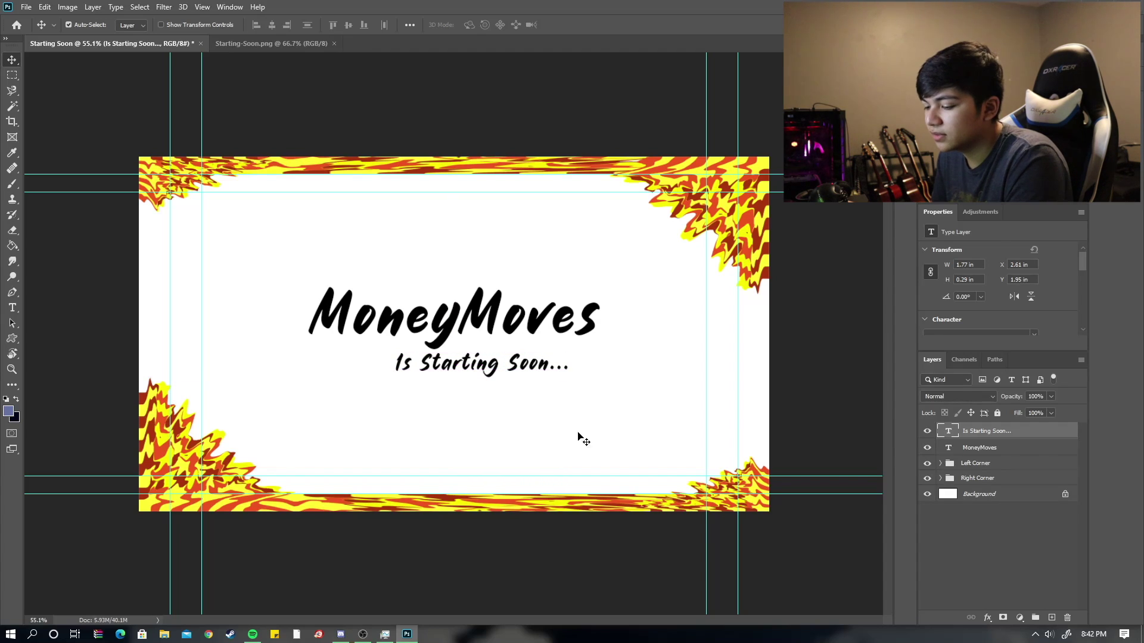
key(ctrl)
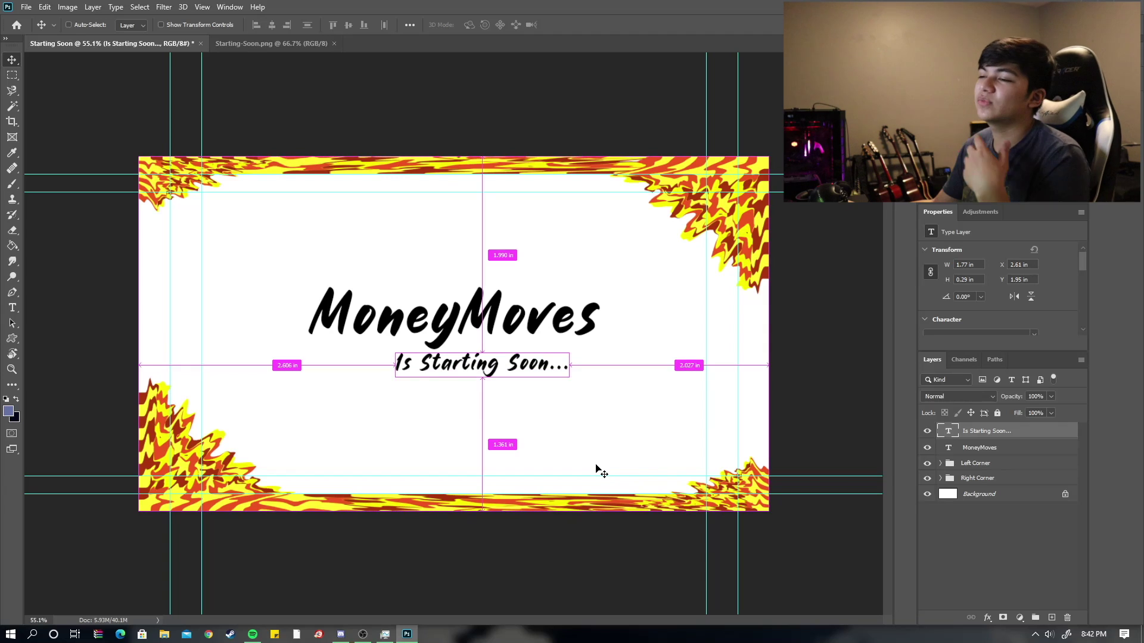
key(ctrl+semicolon)
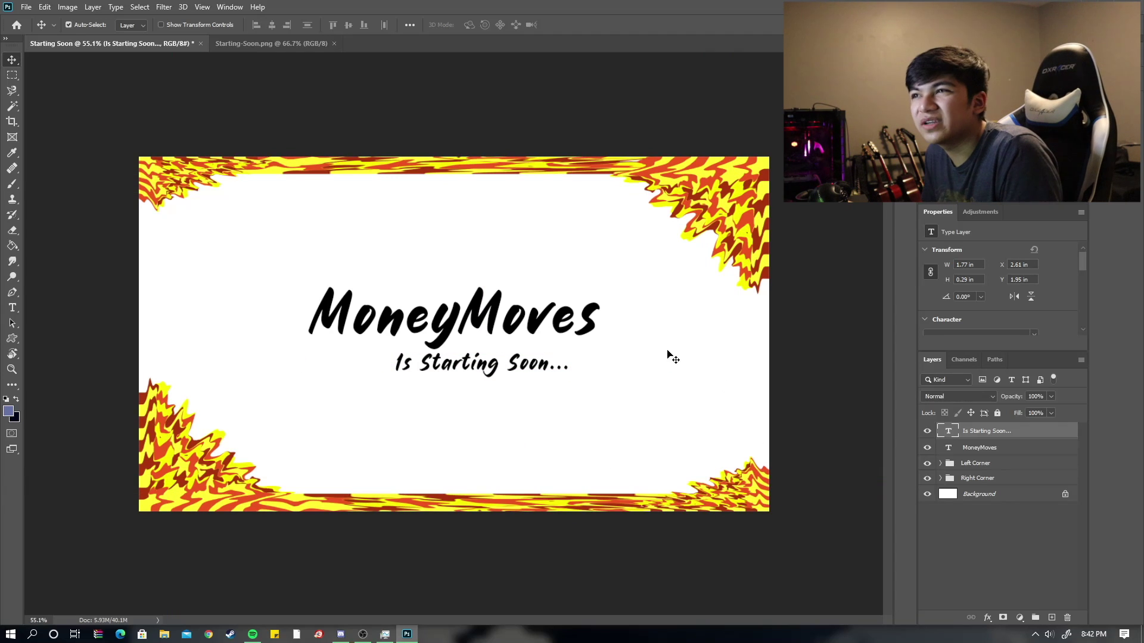
click(282, 44)
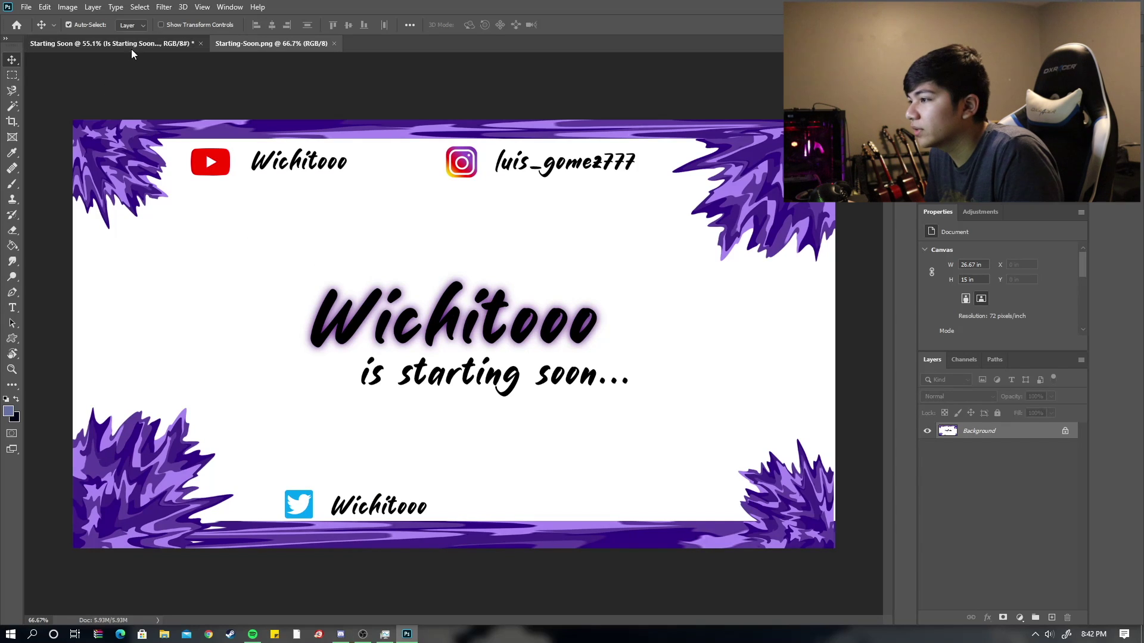
Return to the Starting Soon design and open the MoneyMoves layer's Layer Style dialog
click(112, 44)
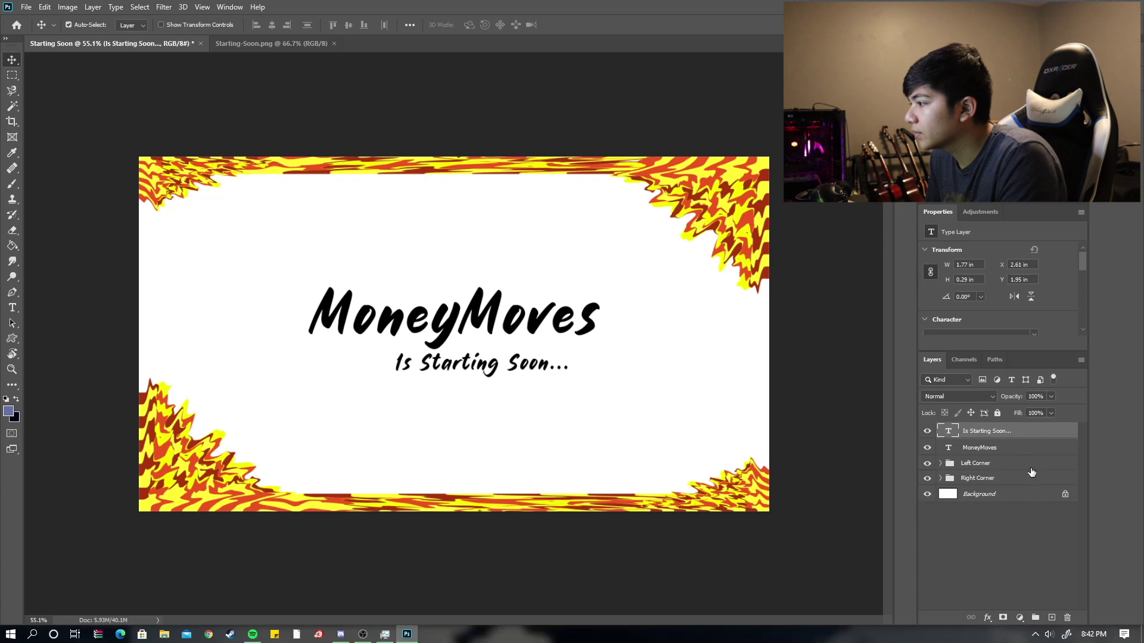
double_click(1018, 454)
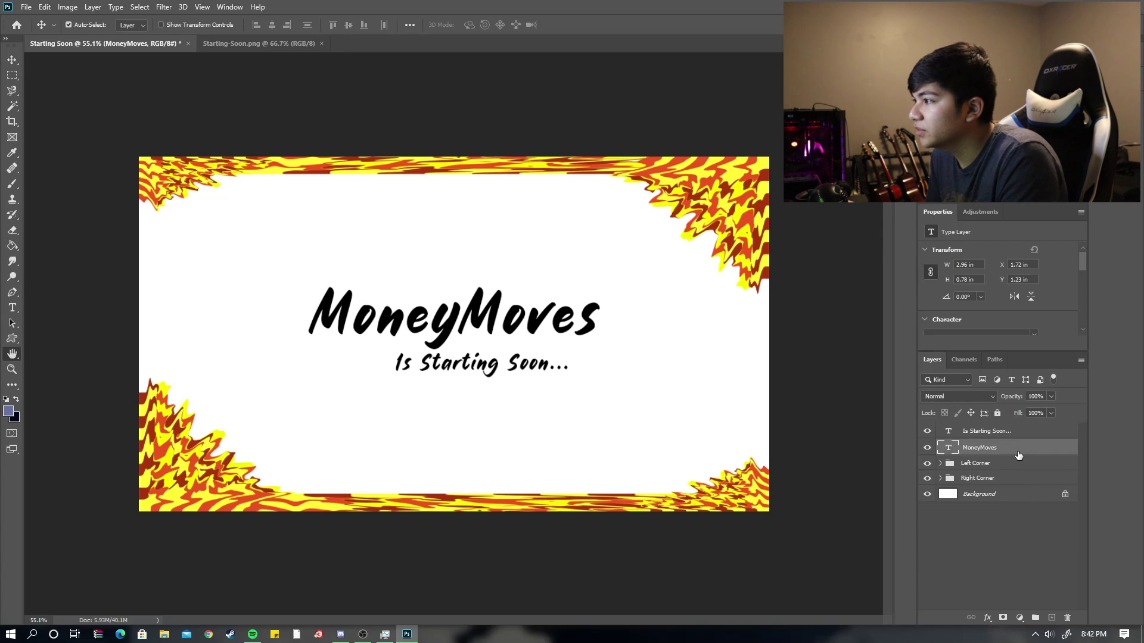
drag(830, 289, 813, 271)
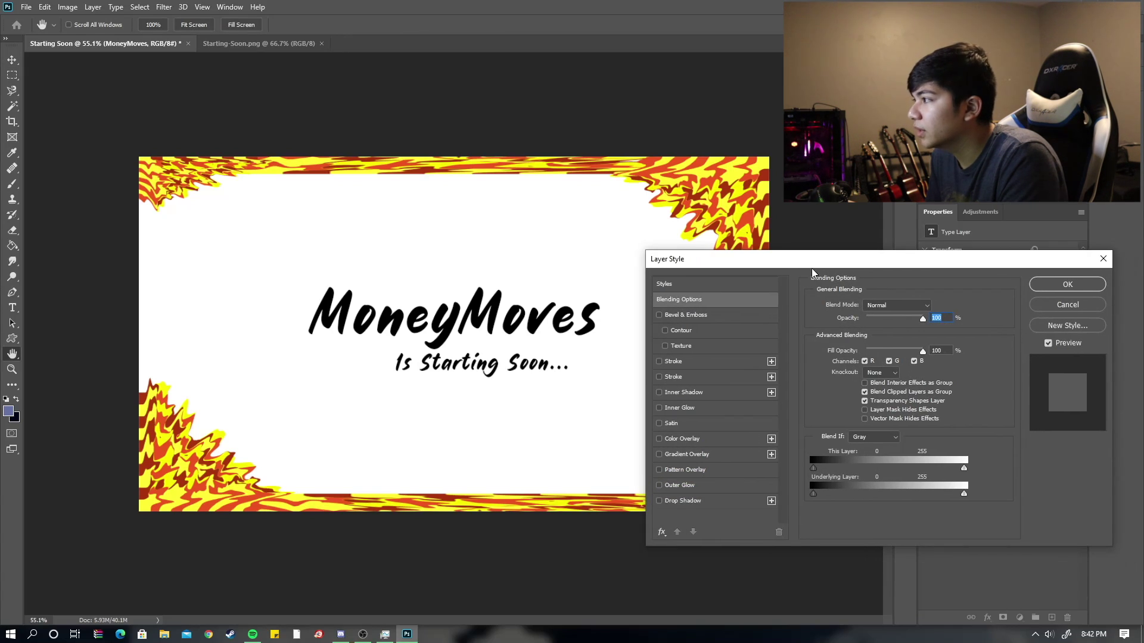
click(1110, 261)
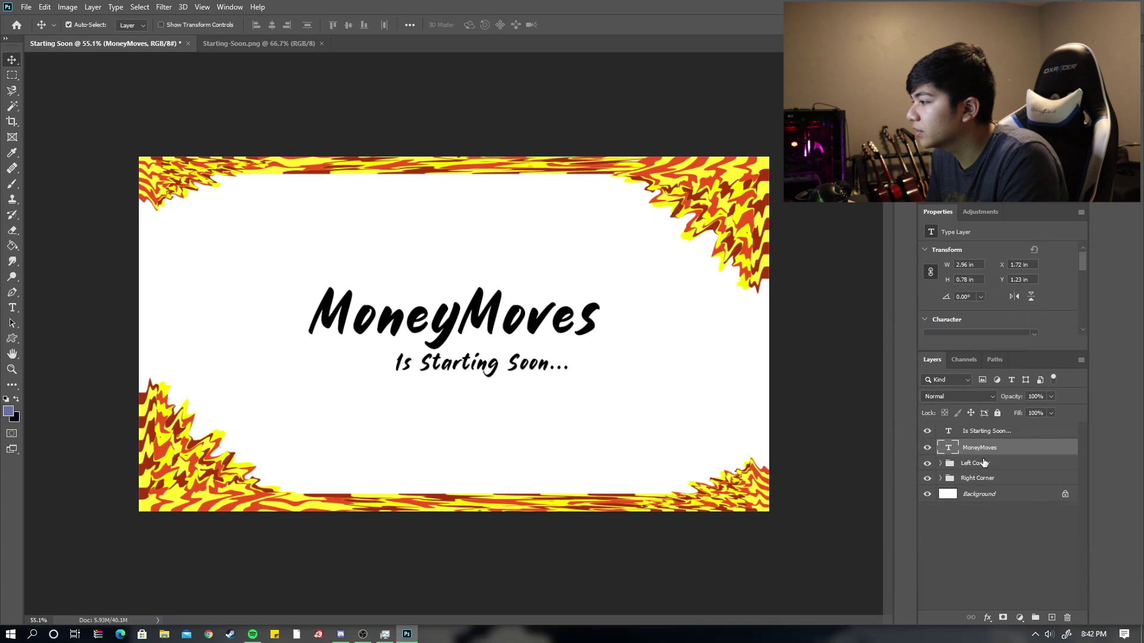
double_click(1018, 451)
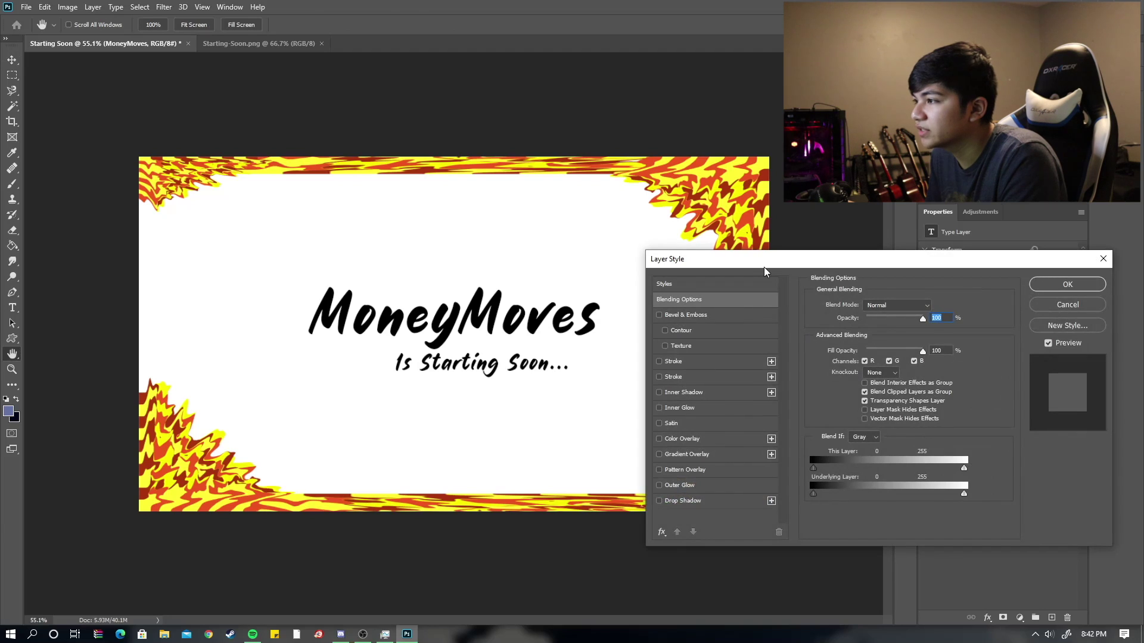
drag(748, 267, 724, 253)
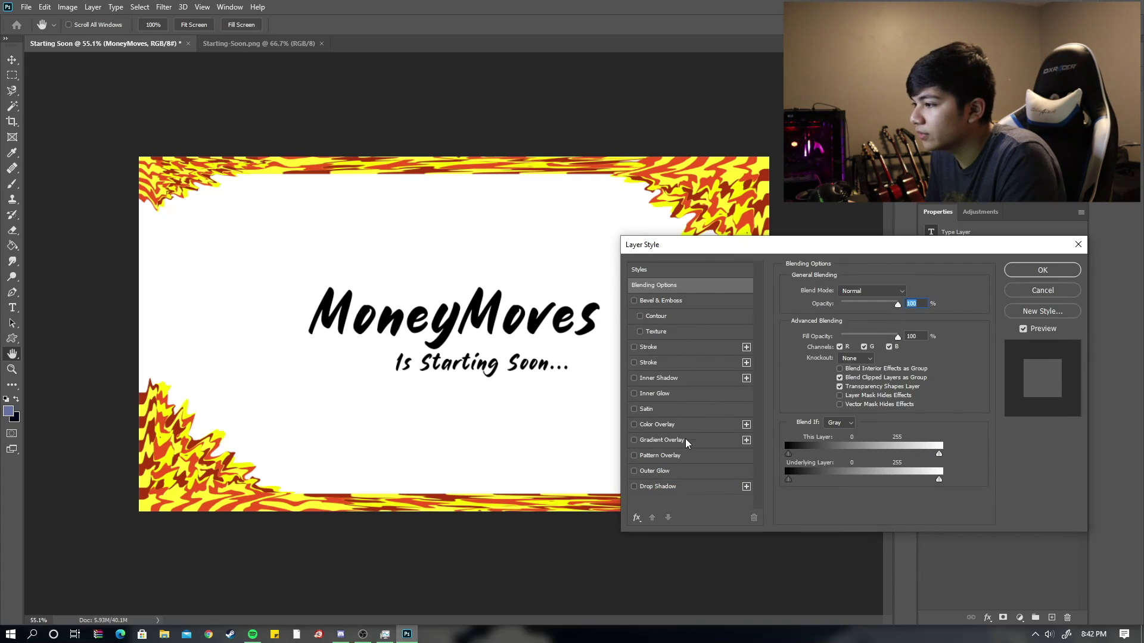
Add an Outer Glow in flame-sampled yellow, Normal mode, 73% opacity, 6 px size
click(648, 471)
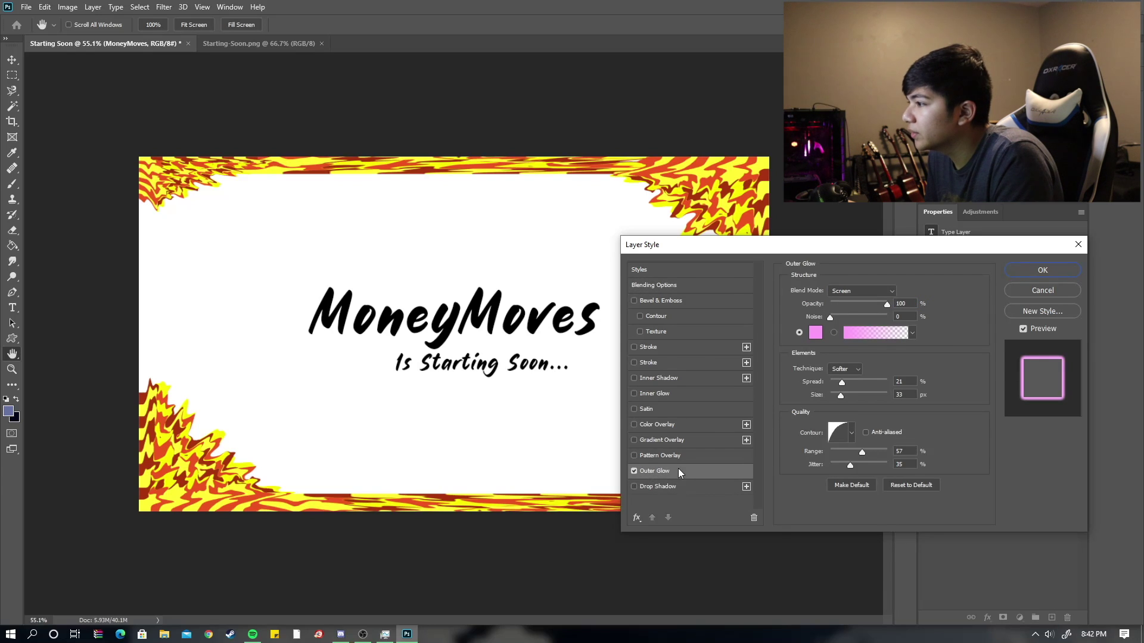
click(815, 335)
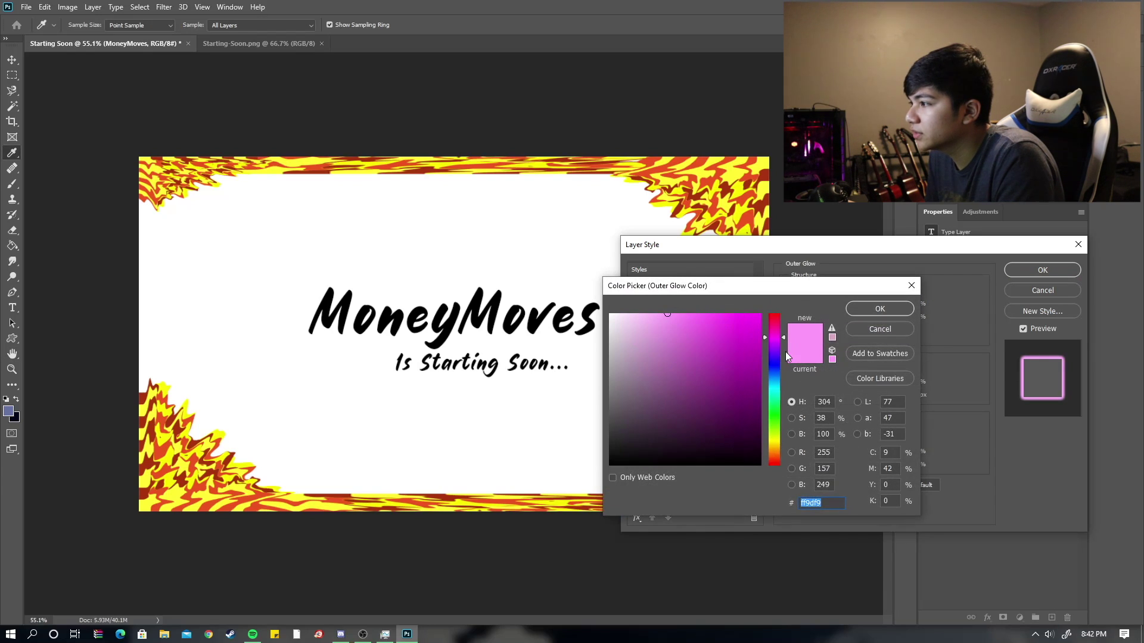
click(735, 176)
click(880, 309)
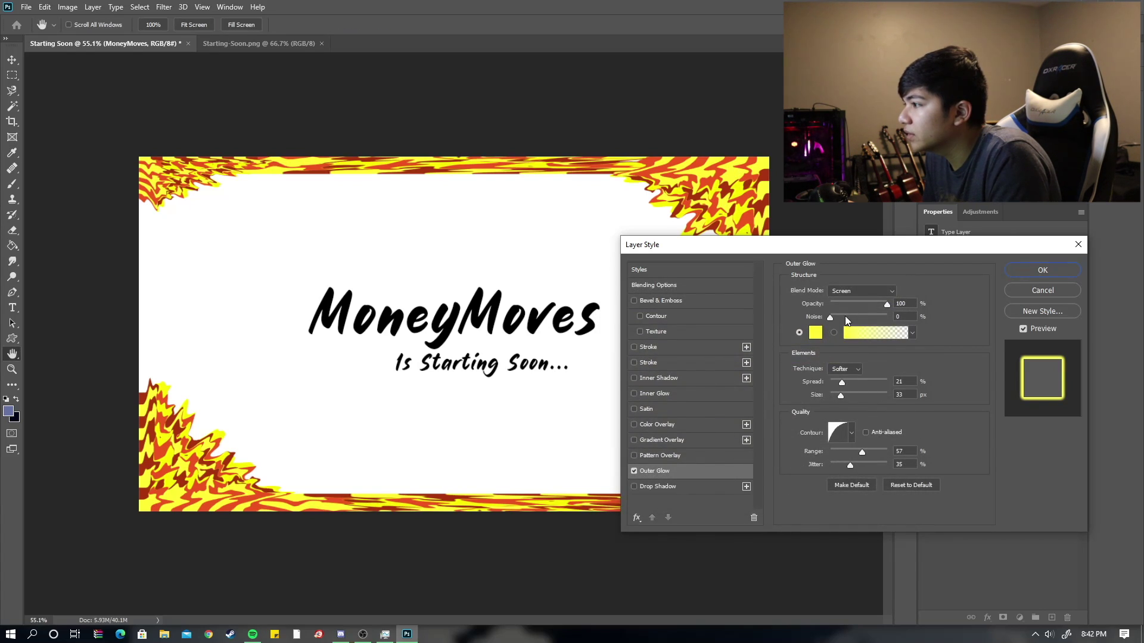
click(875, 289)
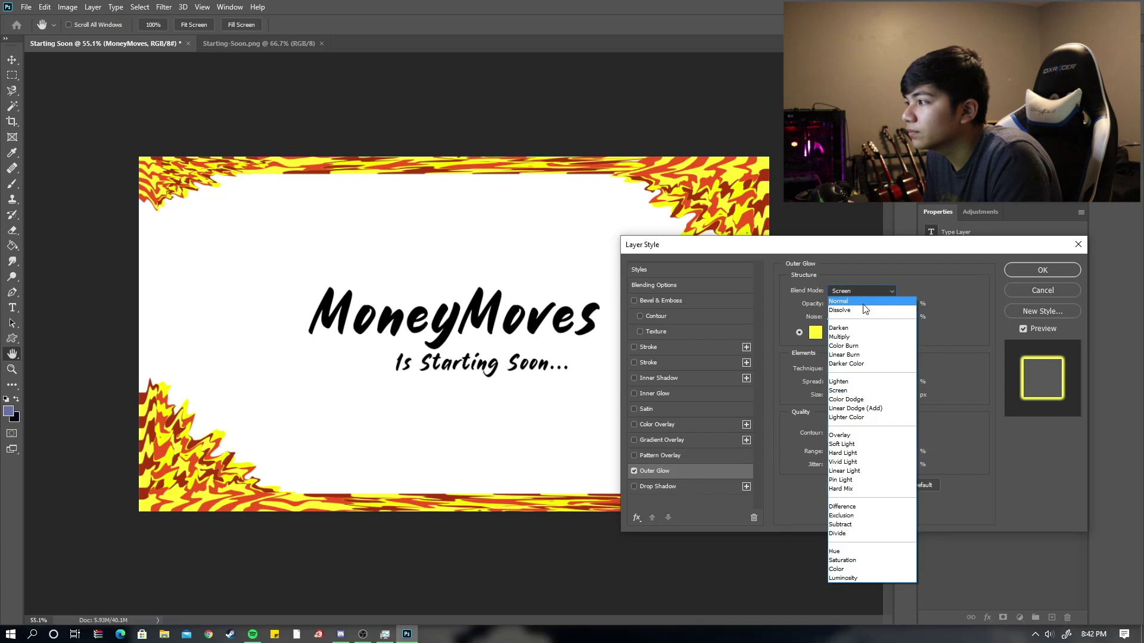
click(863, 304)
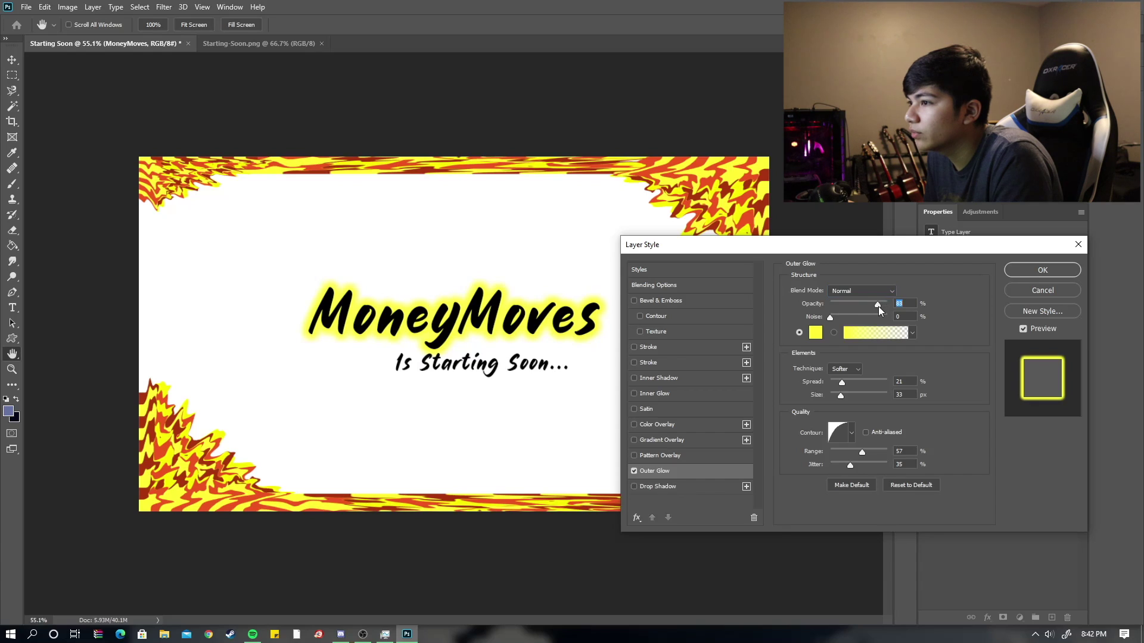
drag(877, 308, 872, 308)
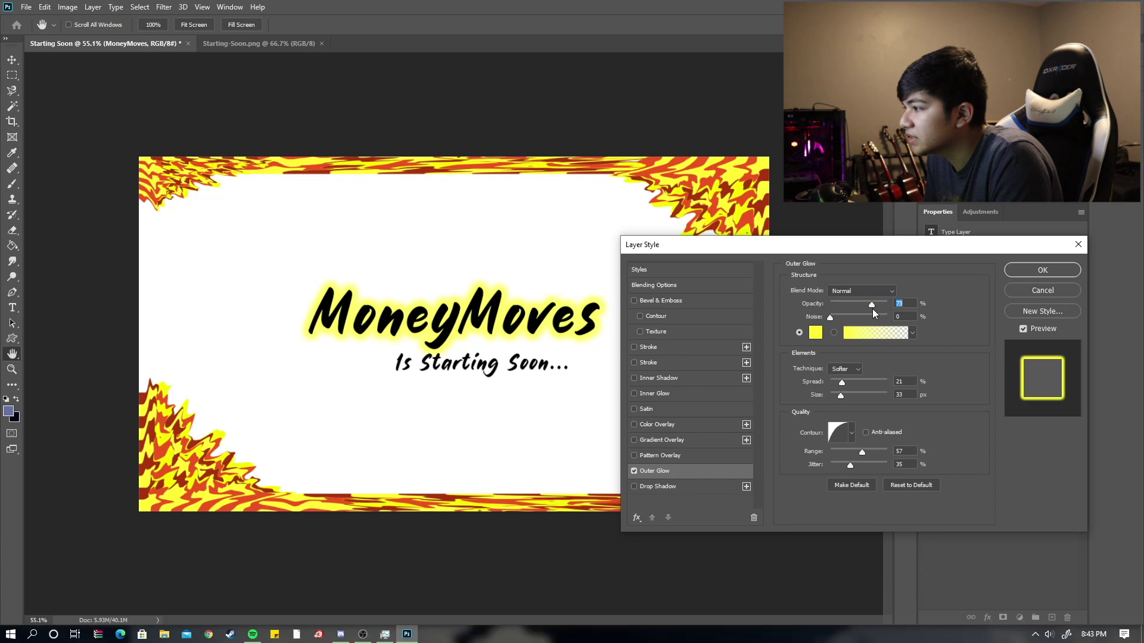
drag(841, 395, 836, 394)
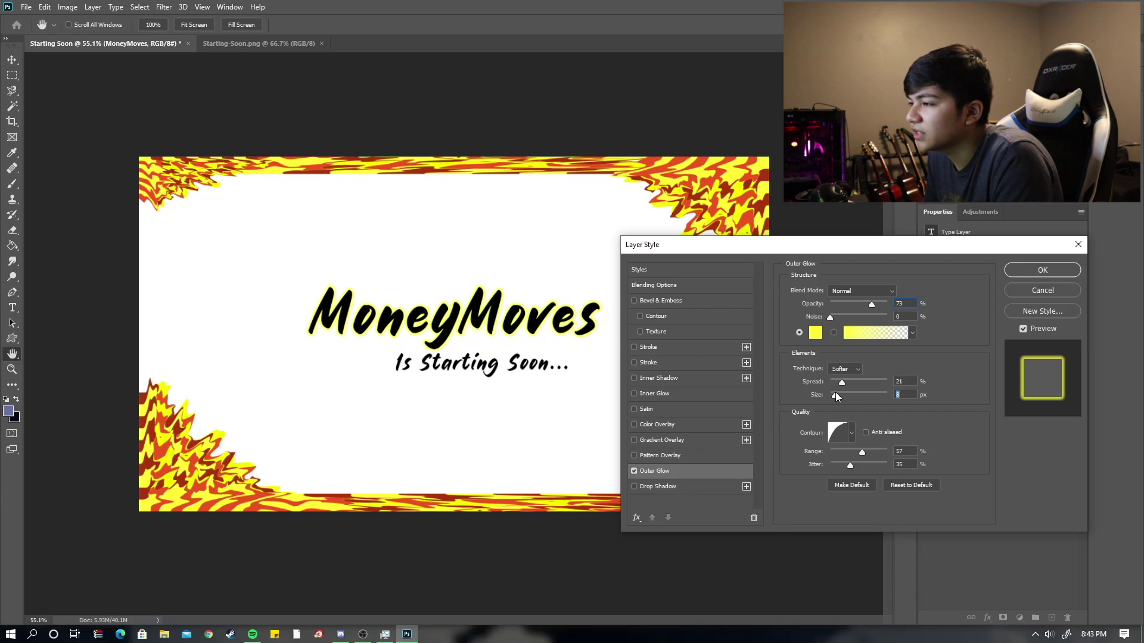
click(1047, 273)
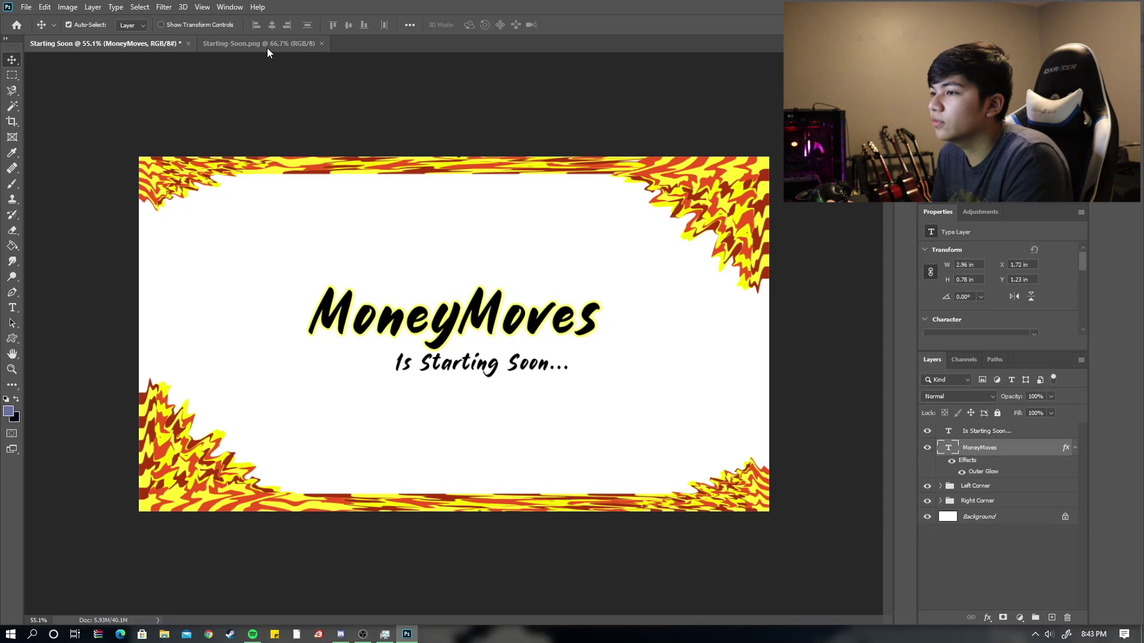
After checking the Starting-Soon.png reference, uncheck Outer Glow in the MoneyMoves layer style
click(268, 52)
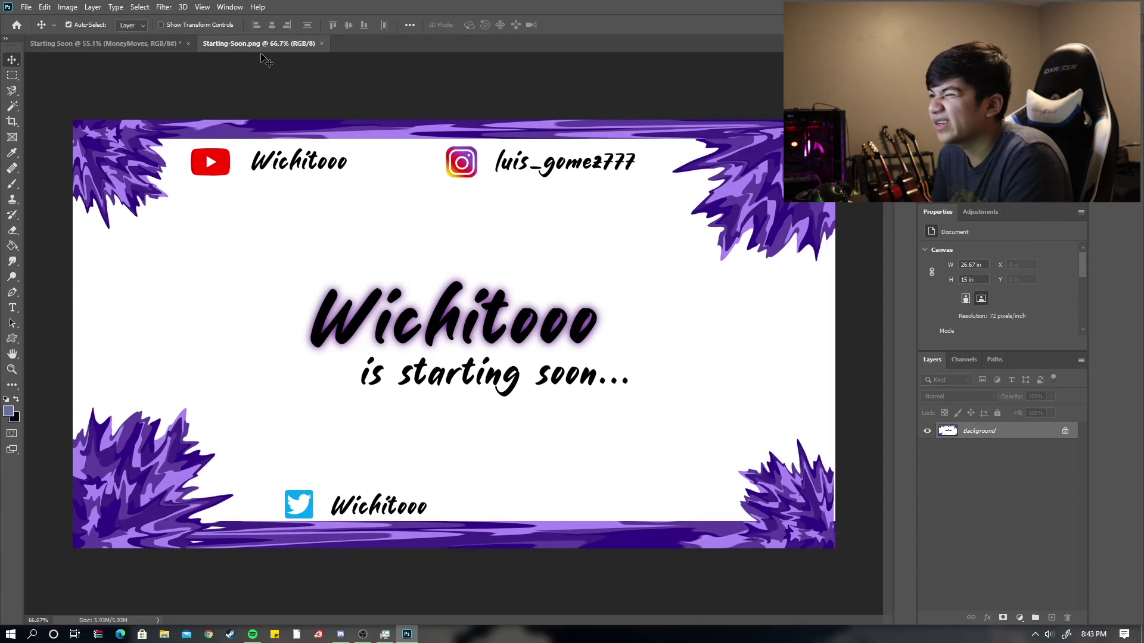
click(158, 48)
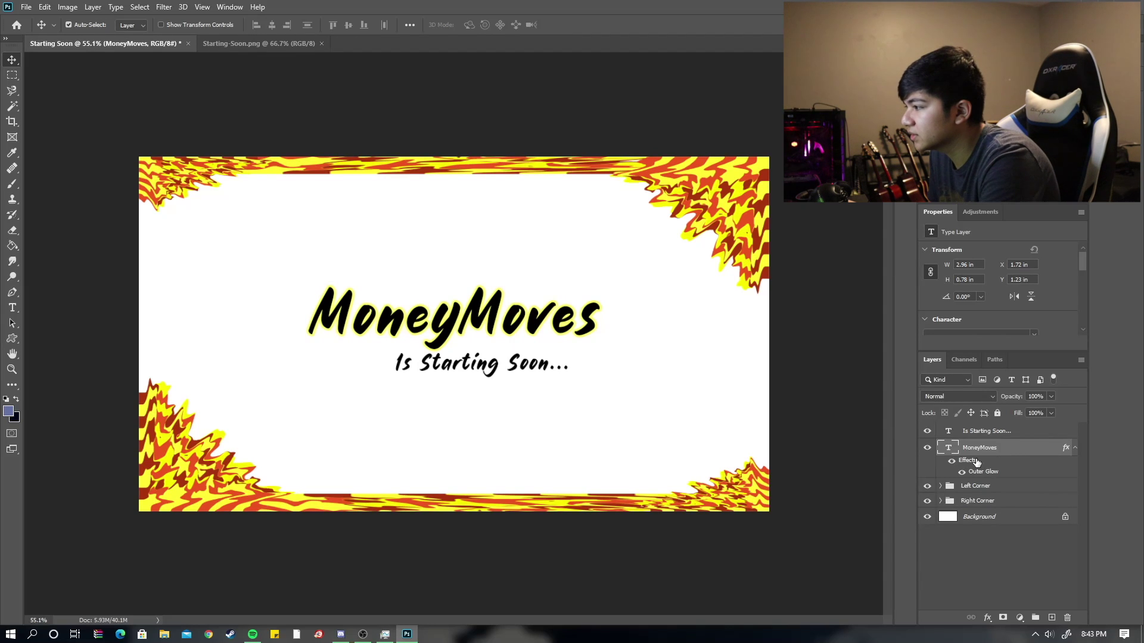
double_click(1031, 448)
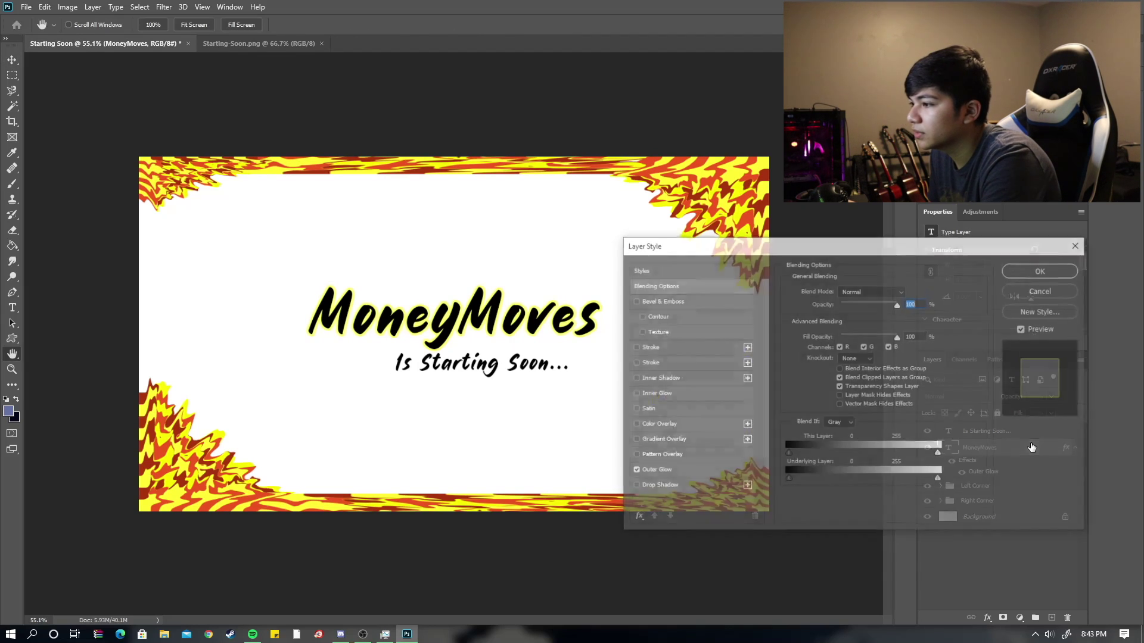
click(634, 471)
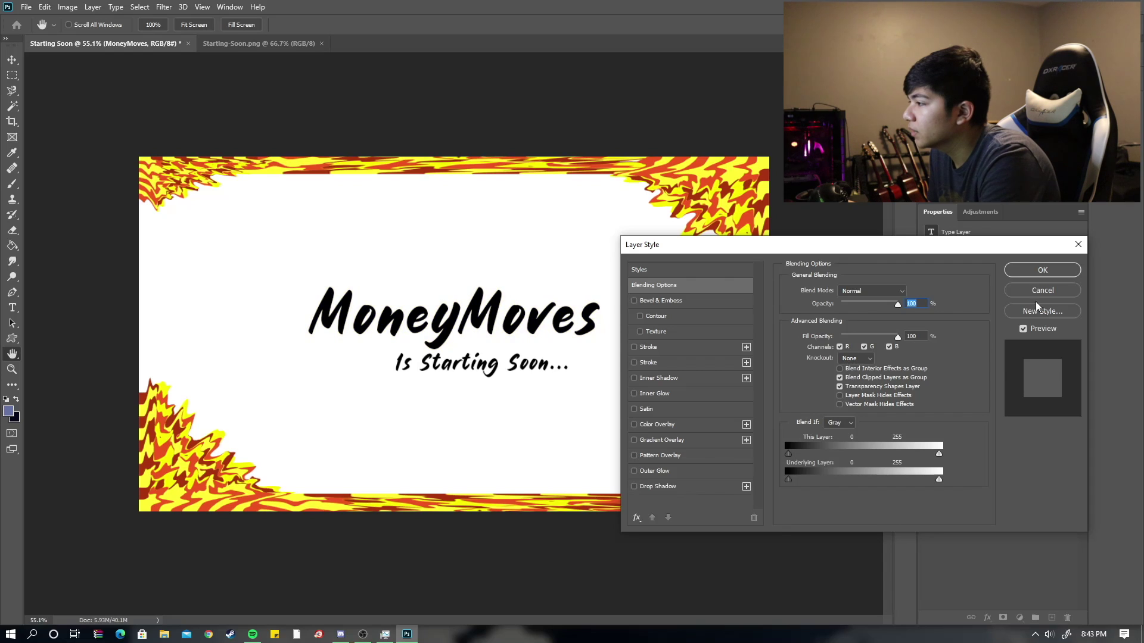
click(1038, 271)
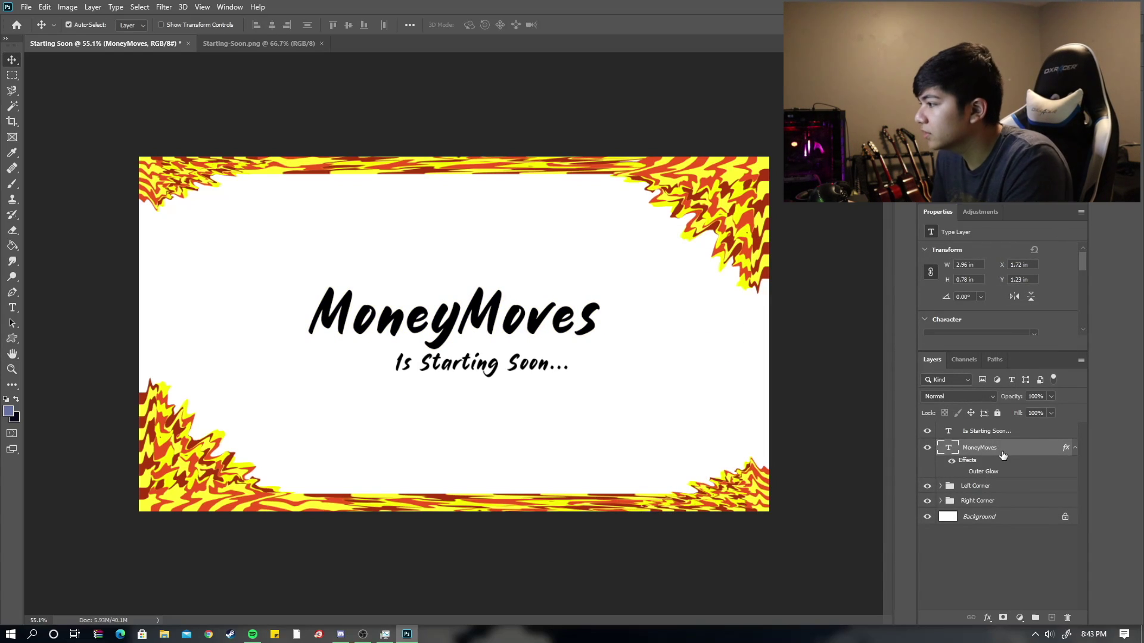
Duplicate the MoneyMoves title, recolour the copy with yellow sampled from the flames, and lay it over the original
key(ctrl+j)
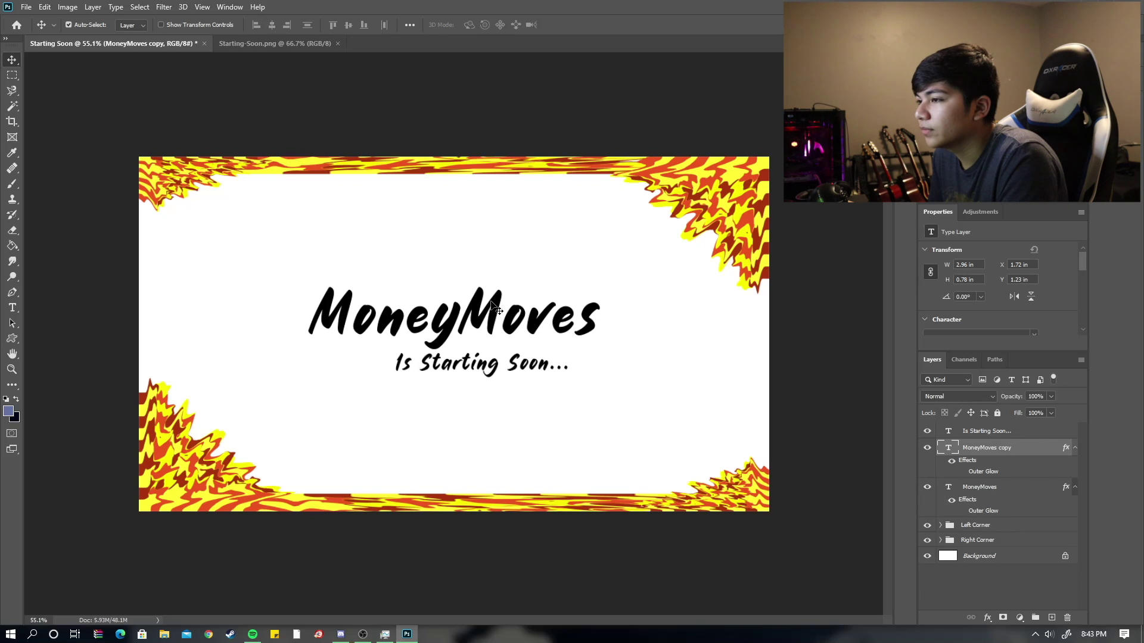
drag(492, 318, 487, 422)
double_click(488, 421)
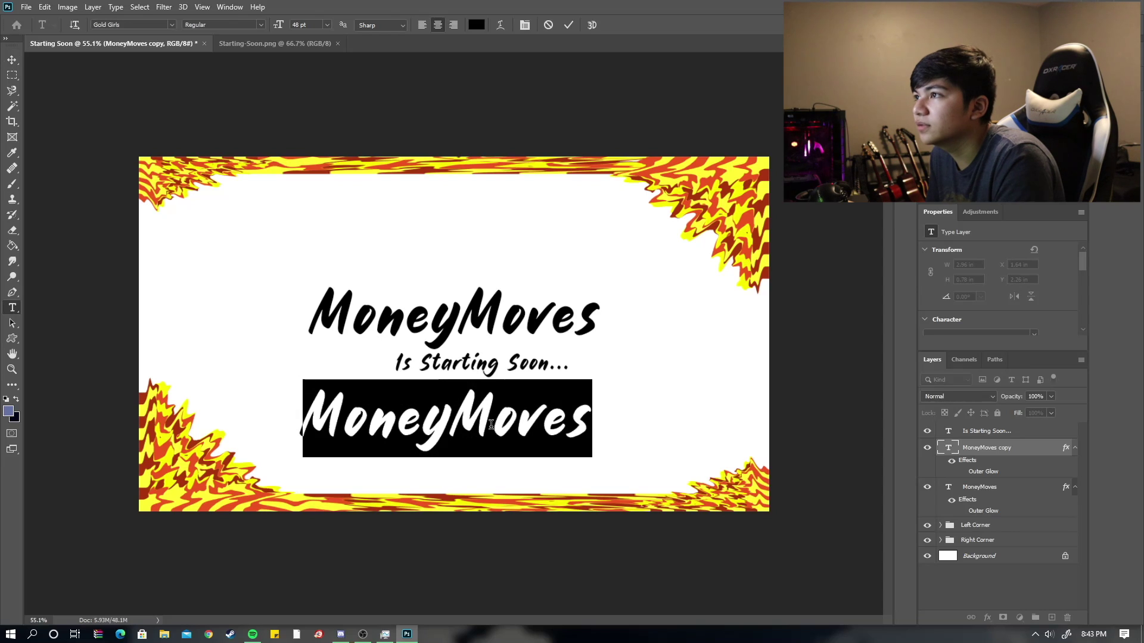
click(476, 26)
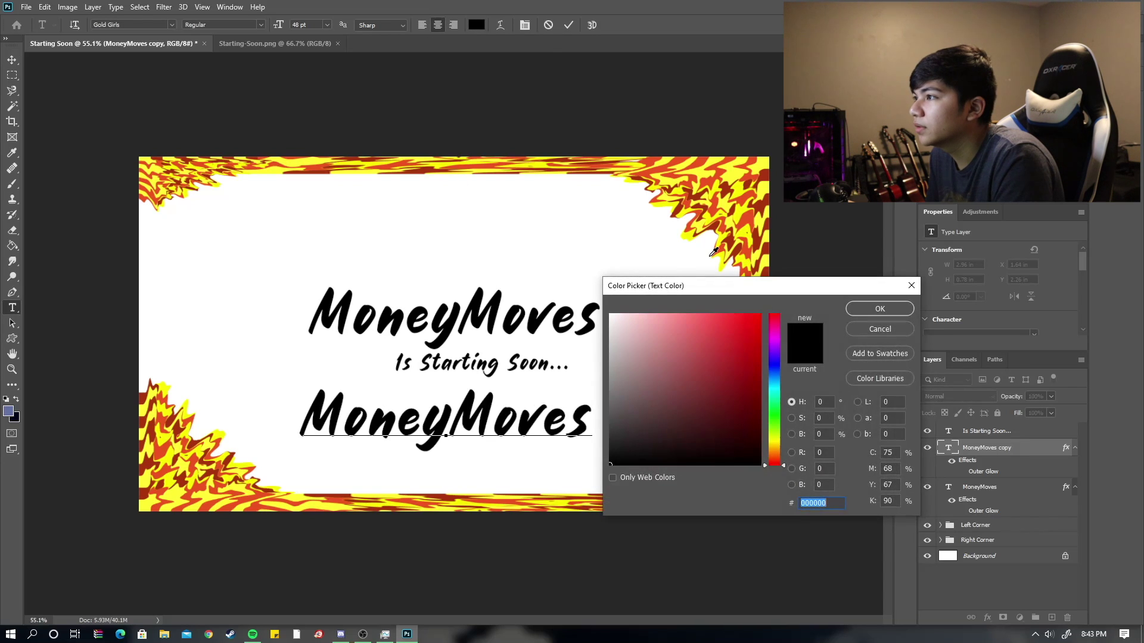
click(664, 162)
click(862, 311)
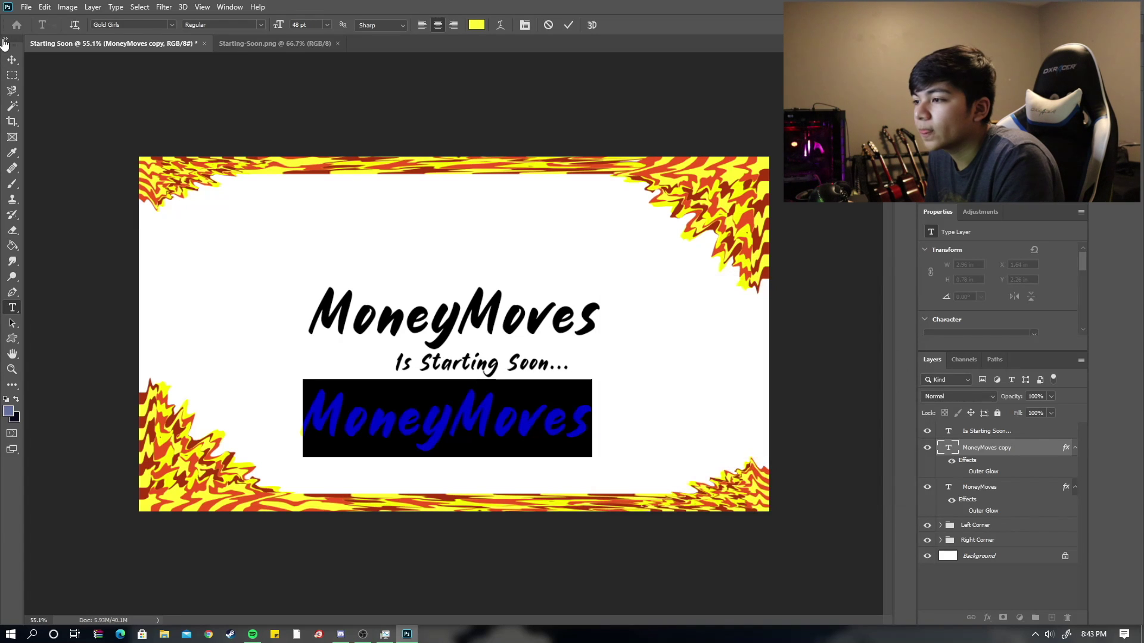
click(12, 60)
drag(465, 417, 477, 316)
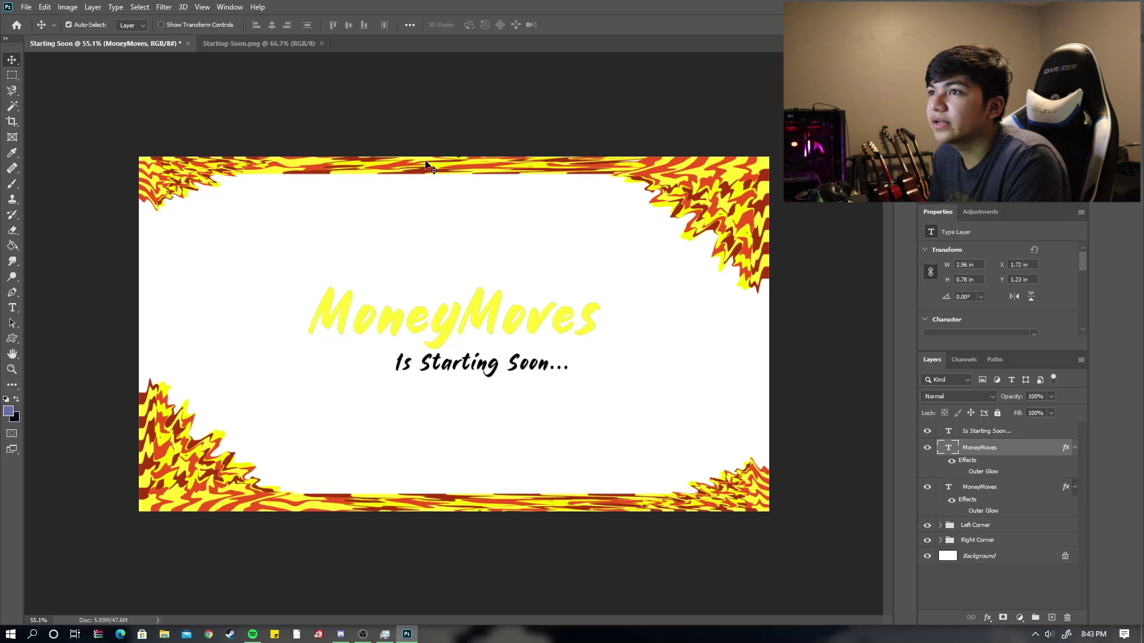
click(162, 8)
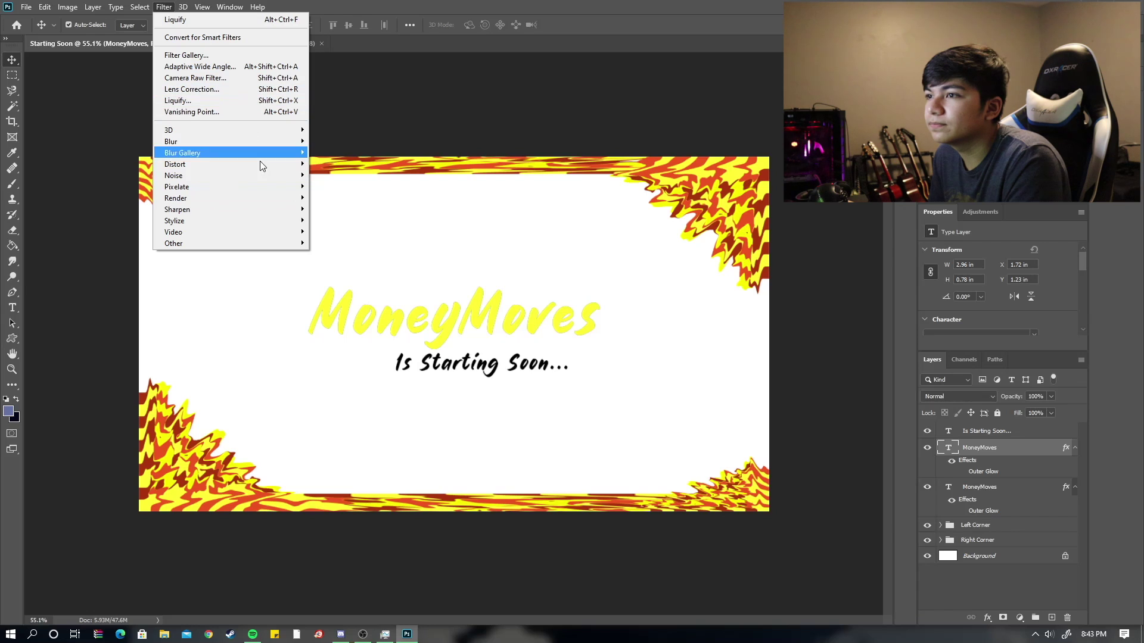
Gaussian-blur the yellow title copy as a smart object and place it beneath the black MoneyMoves layer
mouse_move(262, 141)
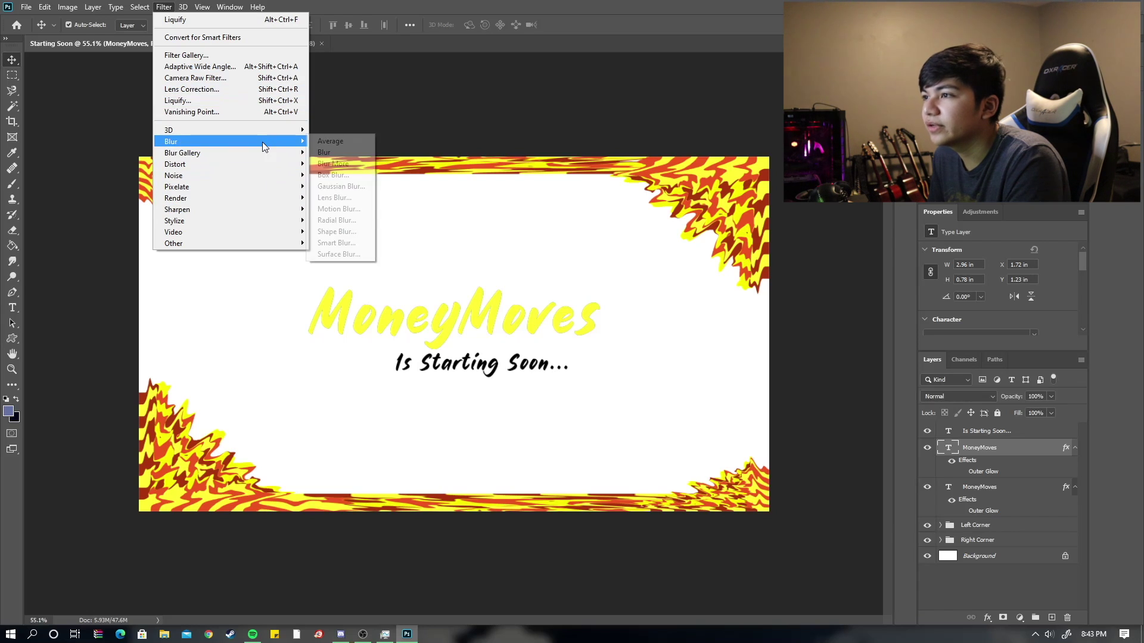
click(361, 187)
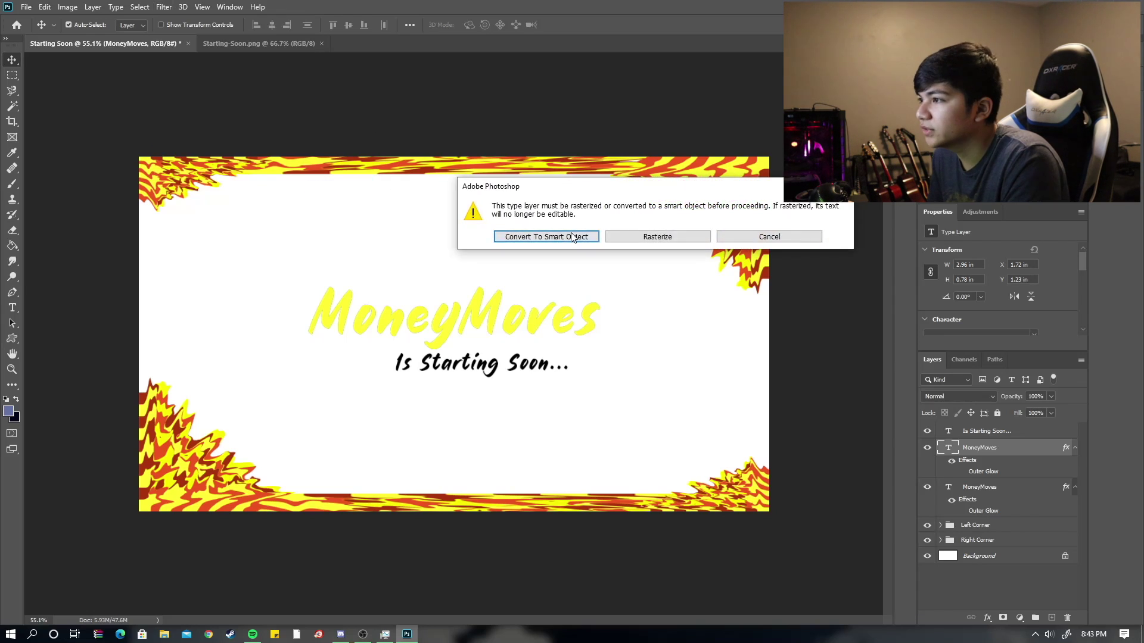
click(546, 236)
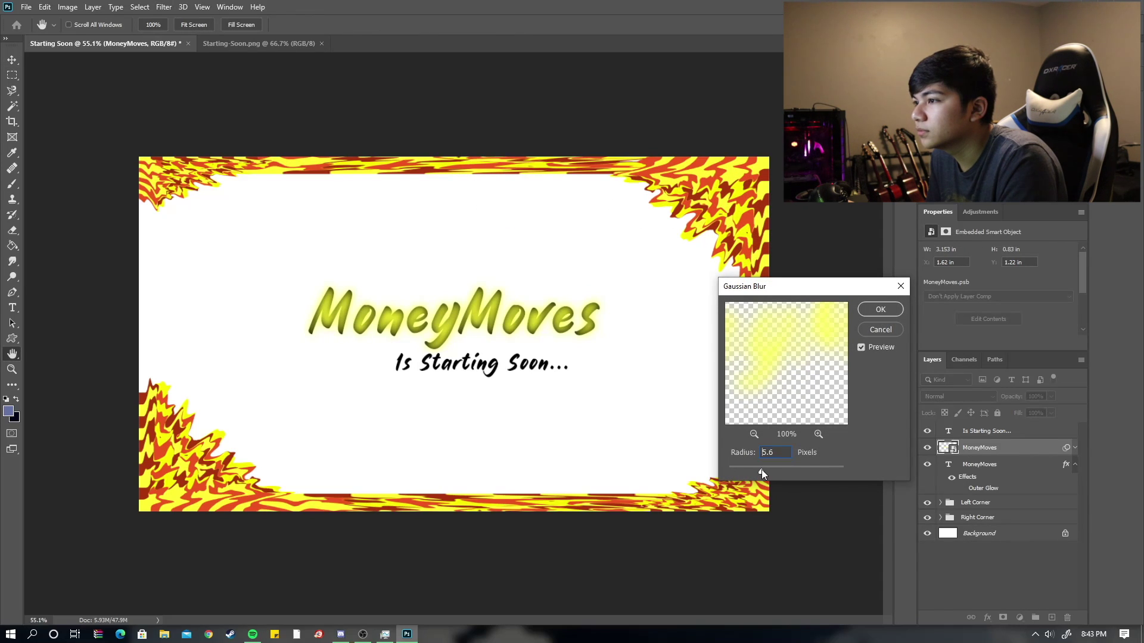
drag(761, 469, 782, 472)
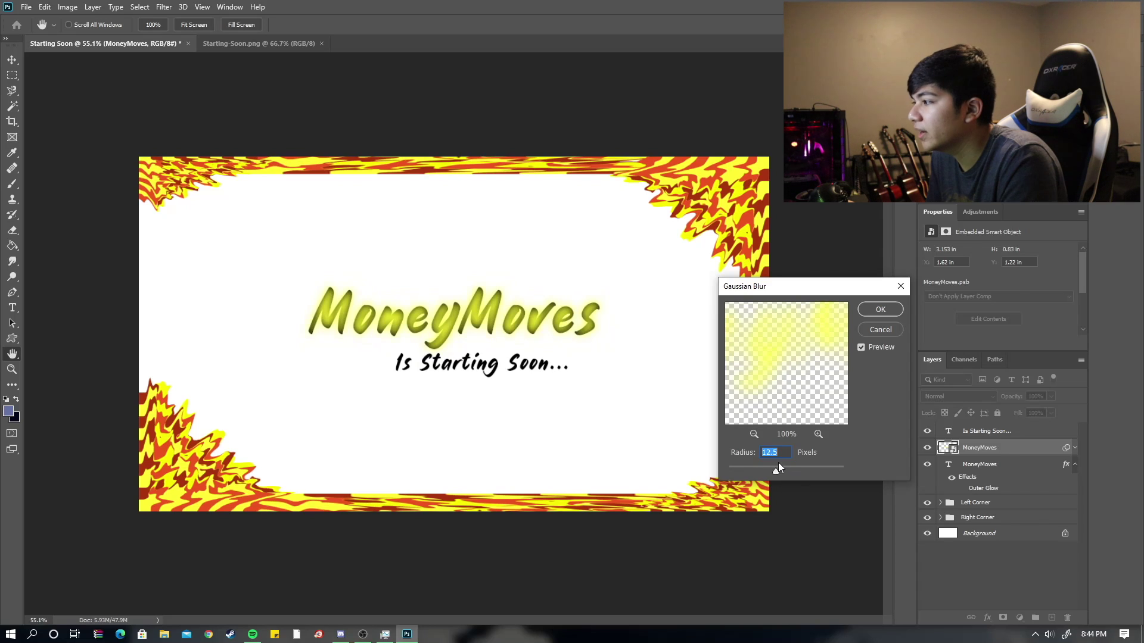
click(891, 309)
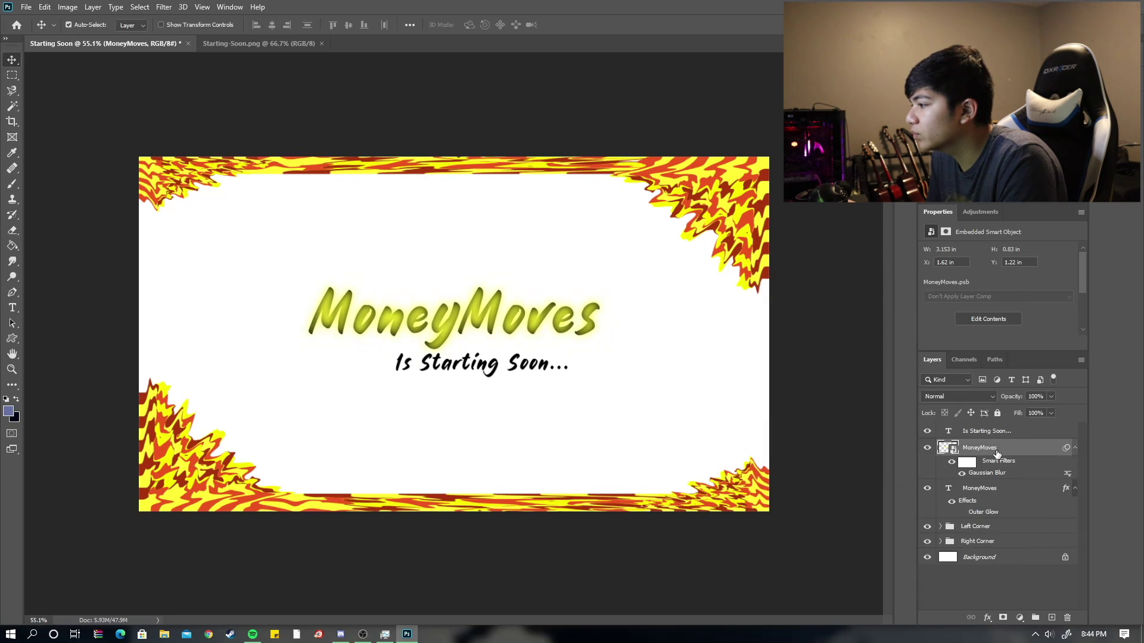
drag(996, 453, 999, 521)
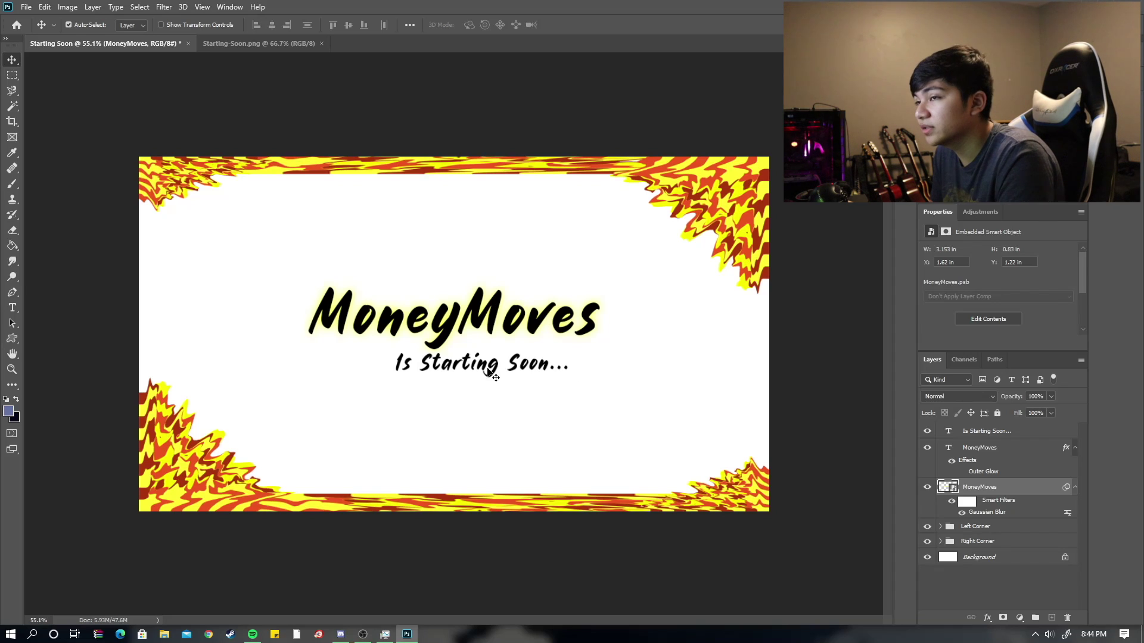
click(239, 48)
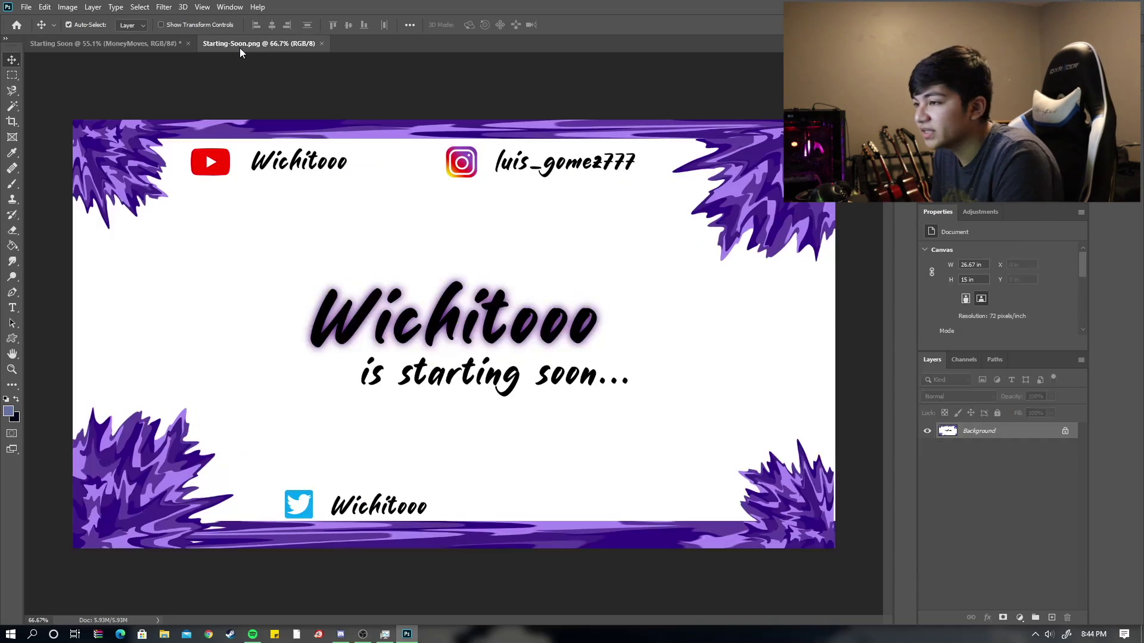
Compare the MoneyMoves design against the Starting-Soon.png reference
click(96, 42)
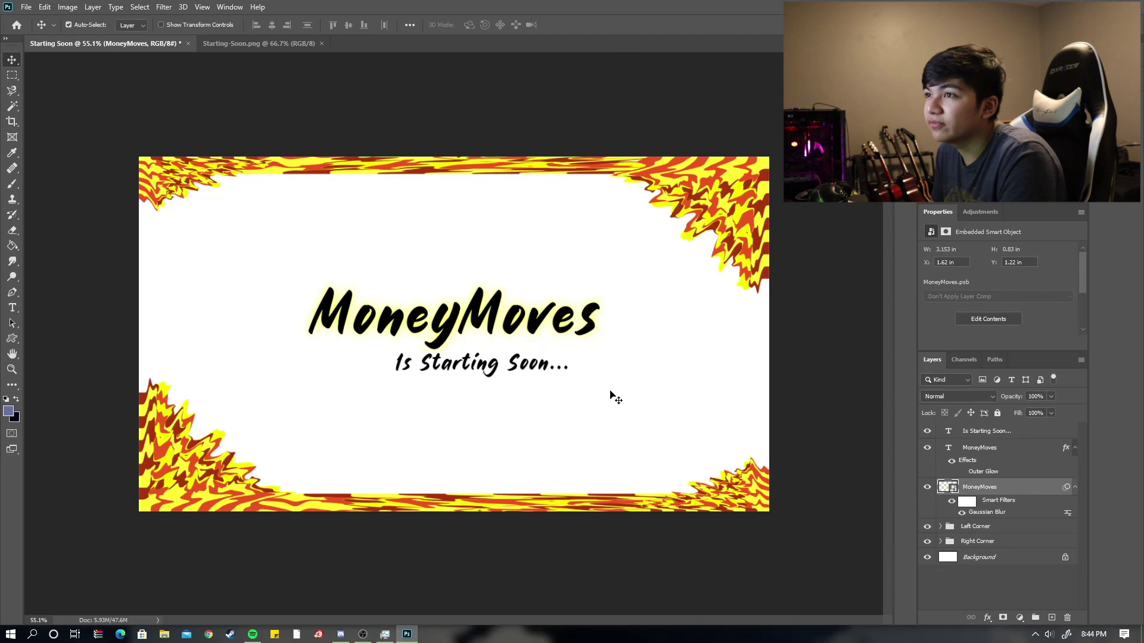
click(266, 48)
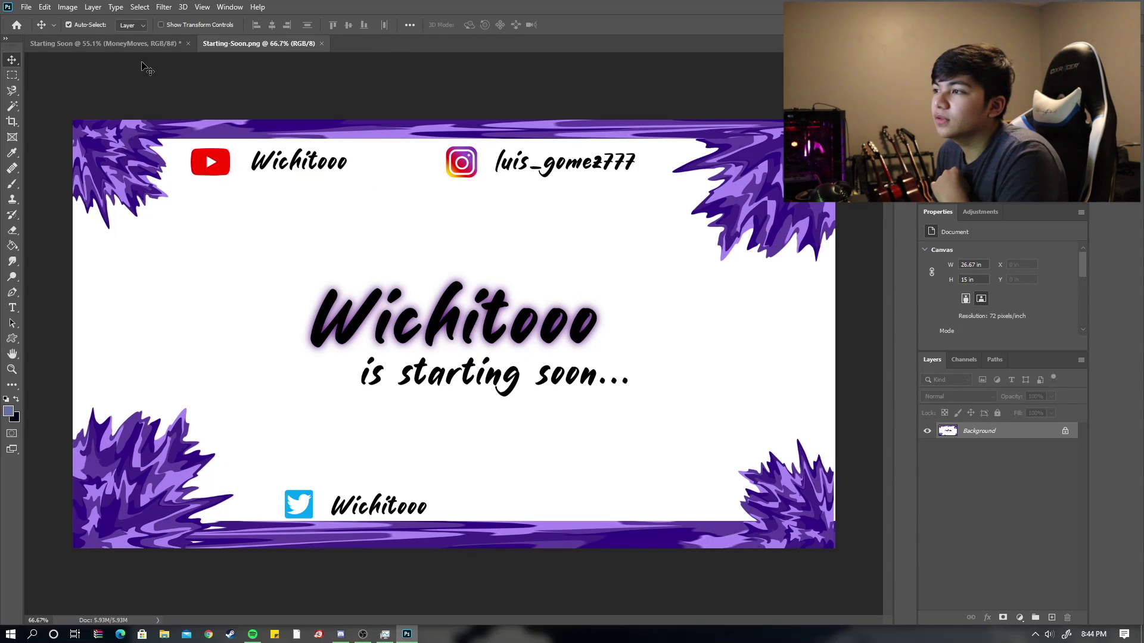
click(160, 47)
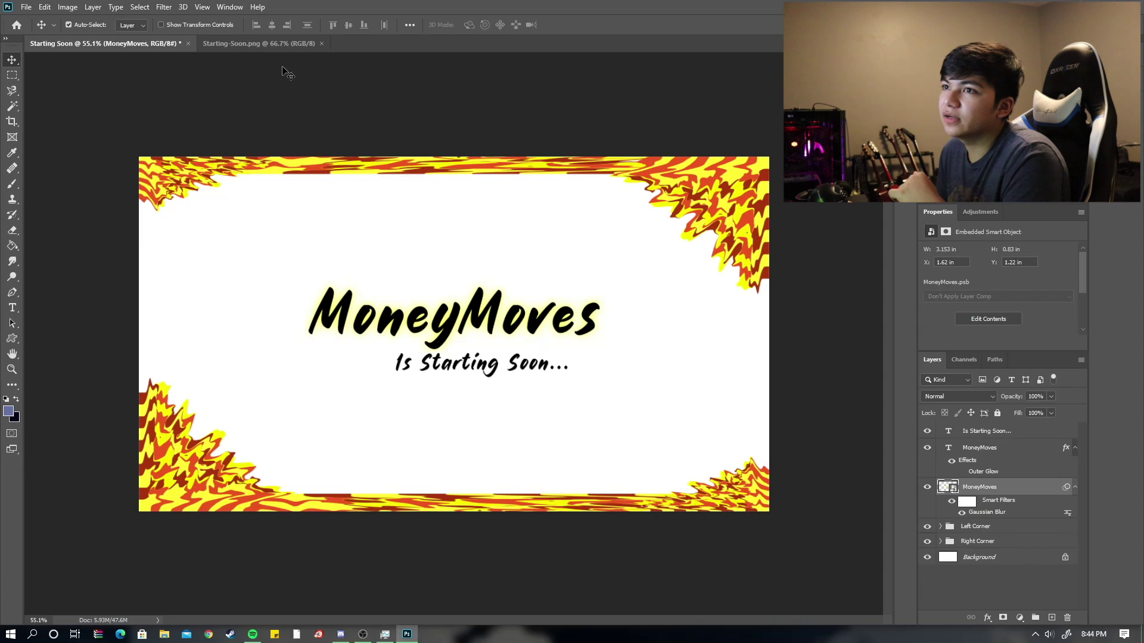
Open Youtube Logo from Desktop > JumpingJax7 and drag it into the MoneyMoves design
click(28, 7)
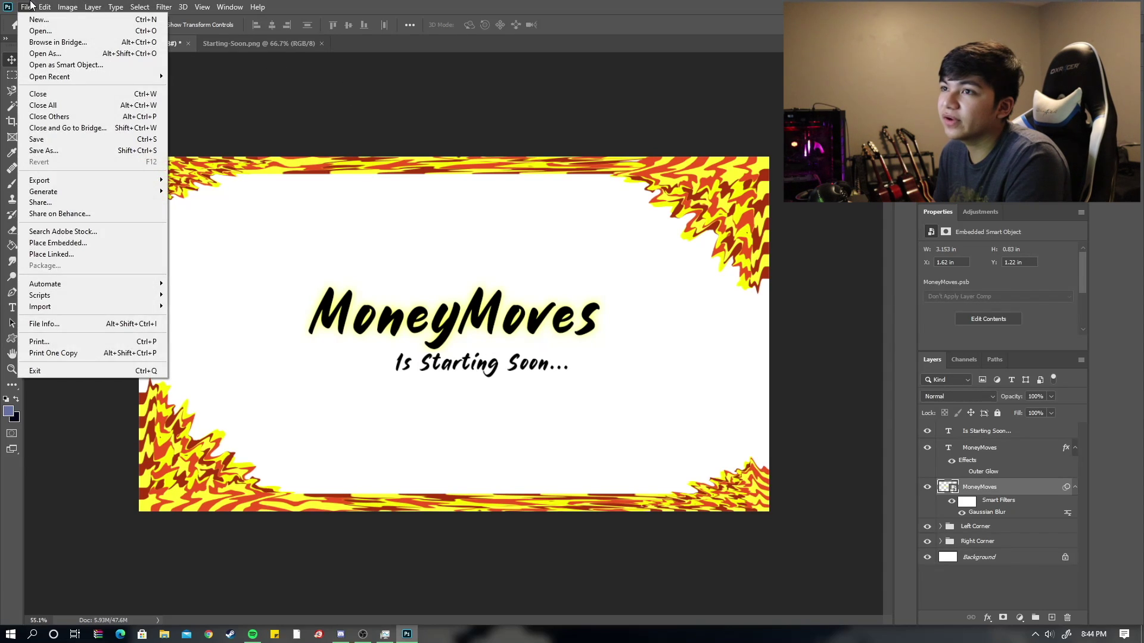
click(30, 11)
click(30, 12)
click(38, 31)
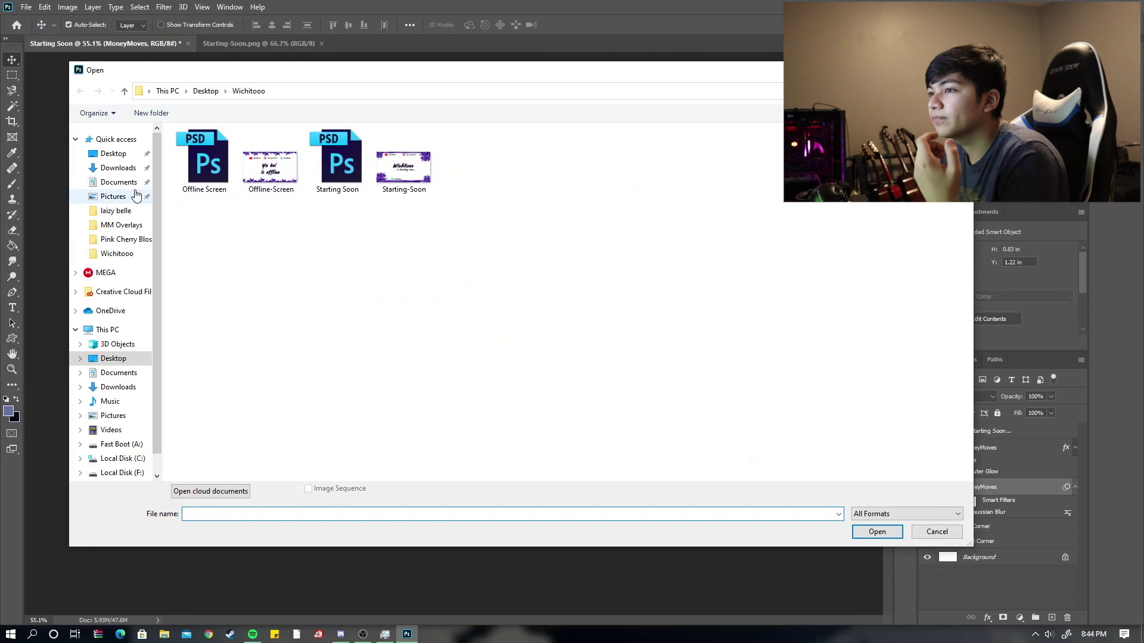
click(110, 157)
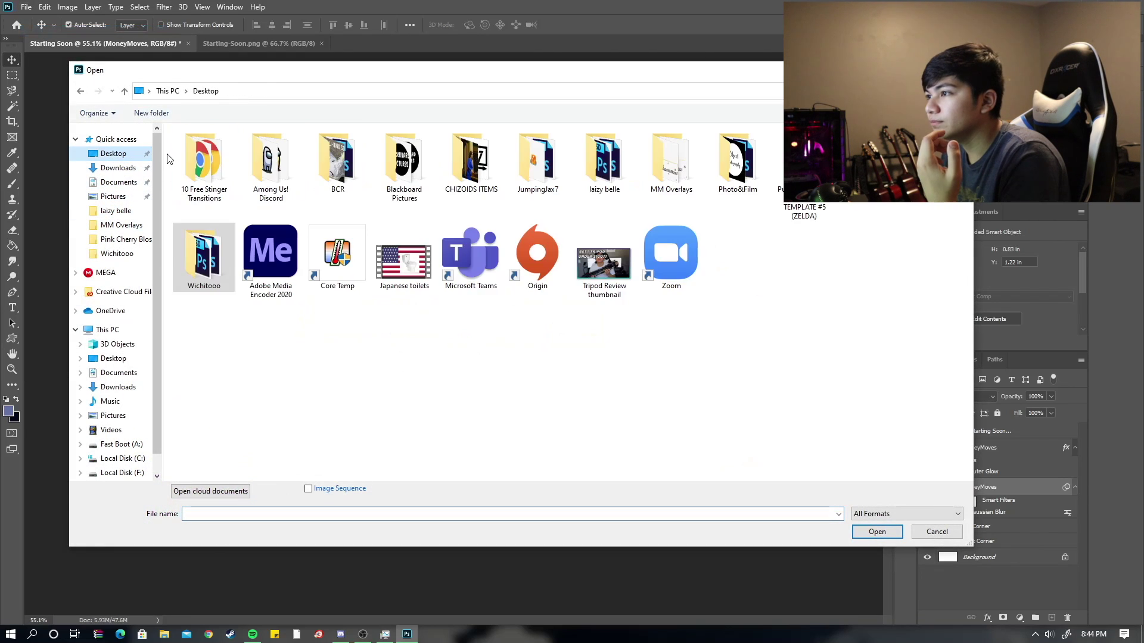
double_click(518, 168)
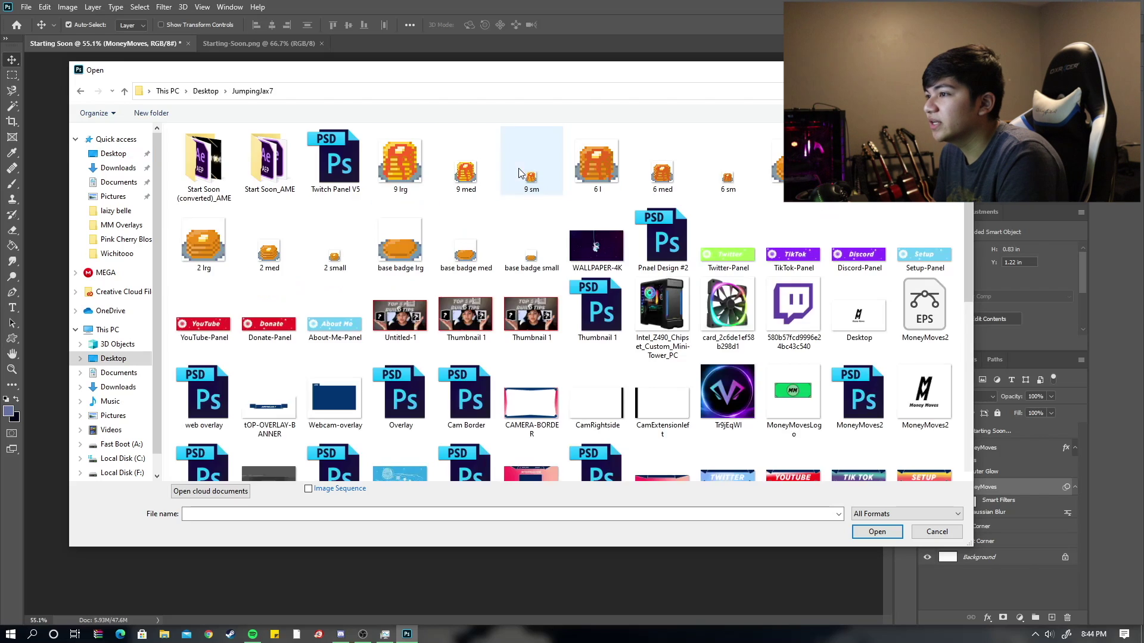
scroll(631, 273, down, 5)
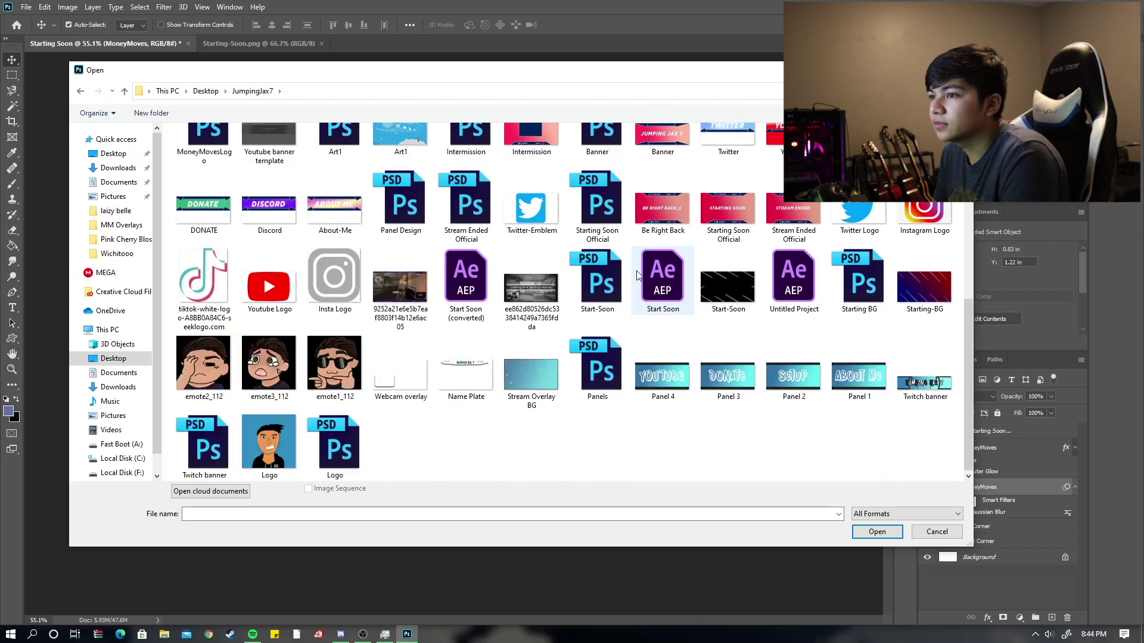
double_click(284, 293)
drag(302, 256, 292, 301)
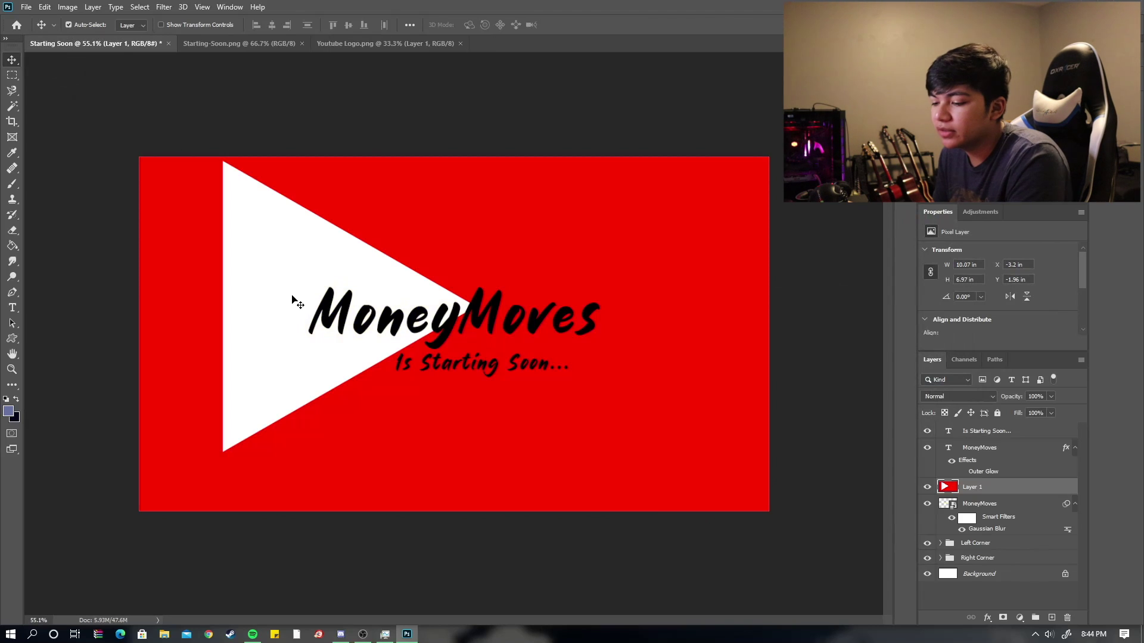
Scale the YouTube logo down to a small badge with Free Transform
drag(166, 256, 245, 330)
key(ctrl+t)
key(ctrl+minus)
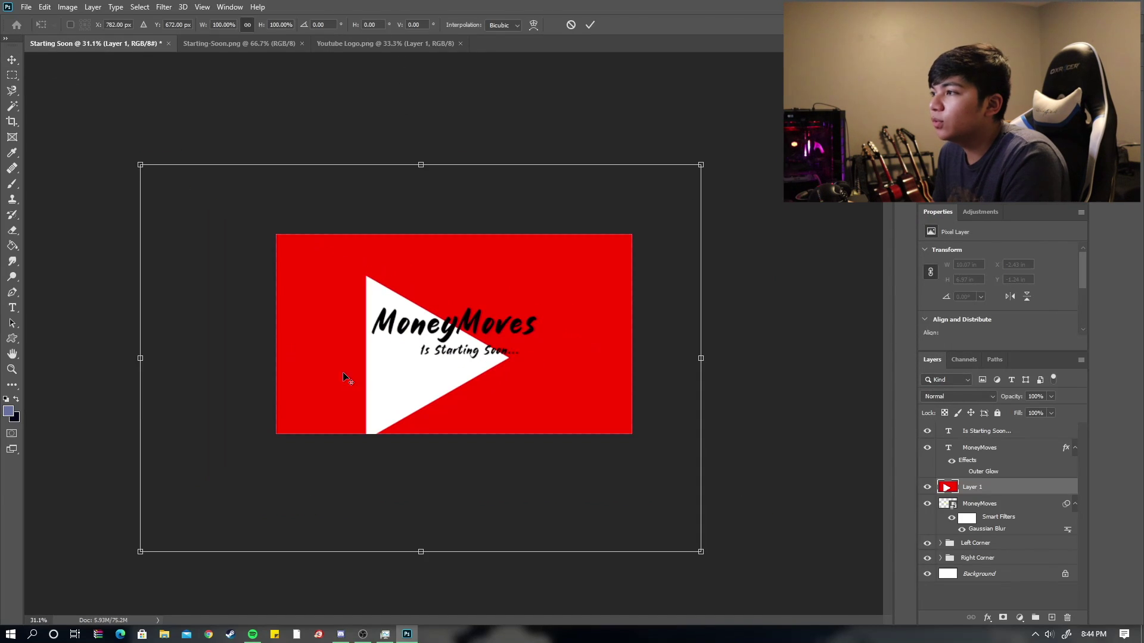
drag(706, 161, 342, 273)
click(590, 25)
key(ctrl+0)
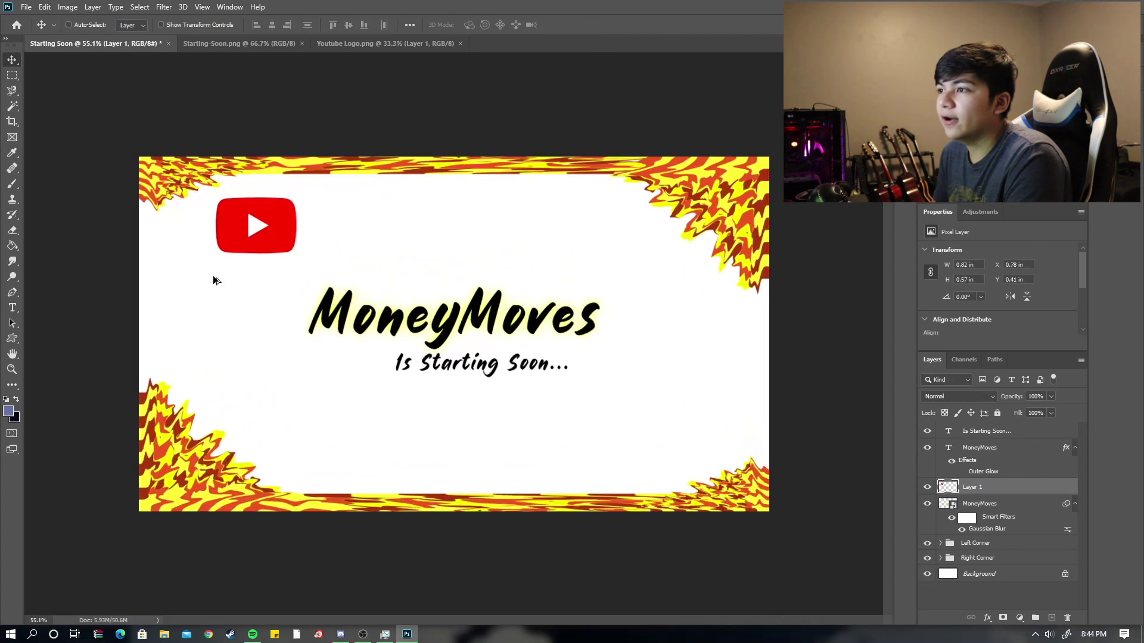
Place the logo above the MoneyMoves title, right of centre, with Layer 1 at the stack's top
drag(227, 184, 471, 200)
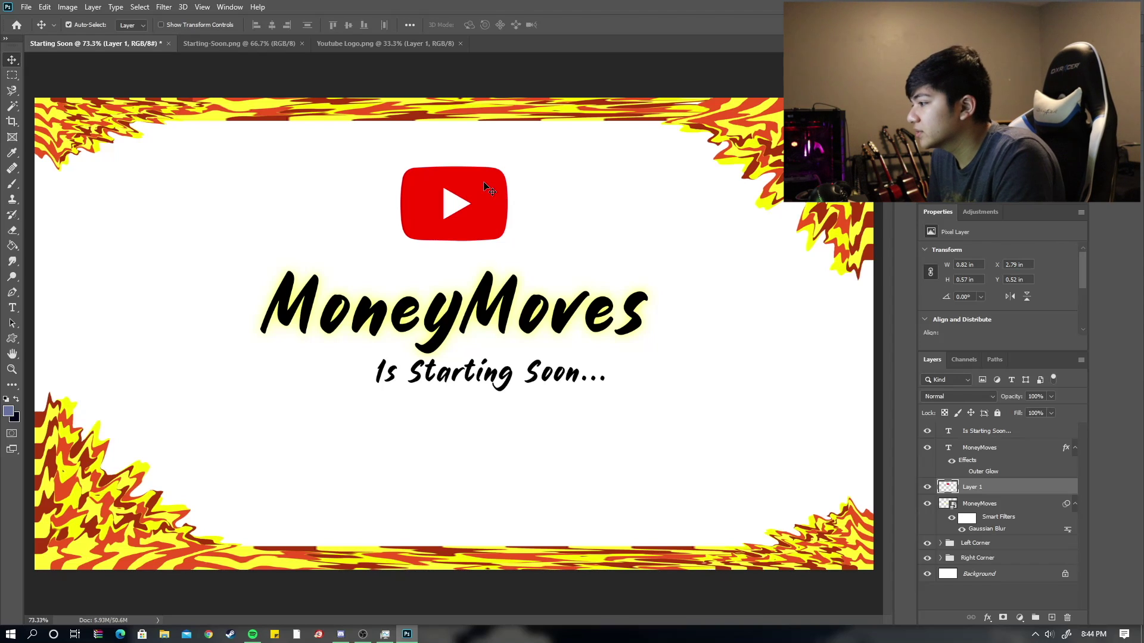
drag(484, 185, 499, 186)
drag(986, 490, 1008, 430)
drag(499, 199, 615, 217)
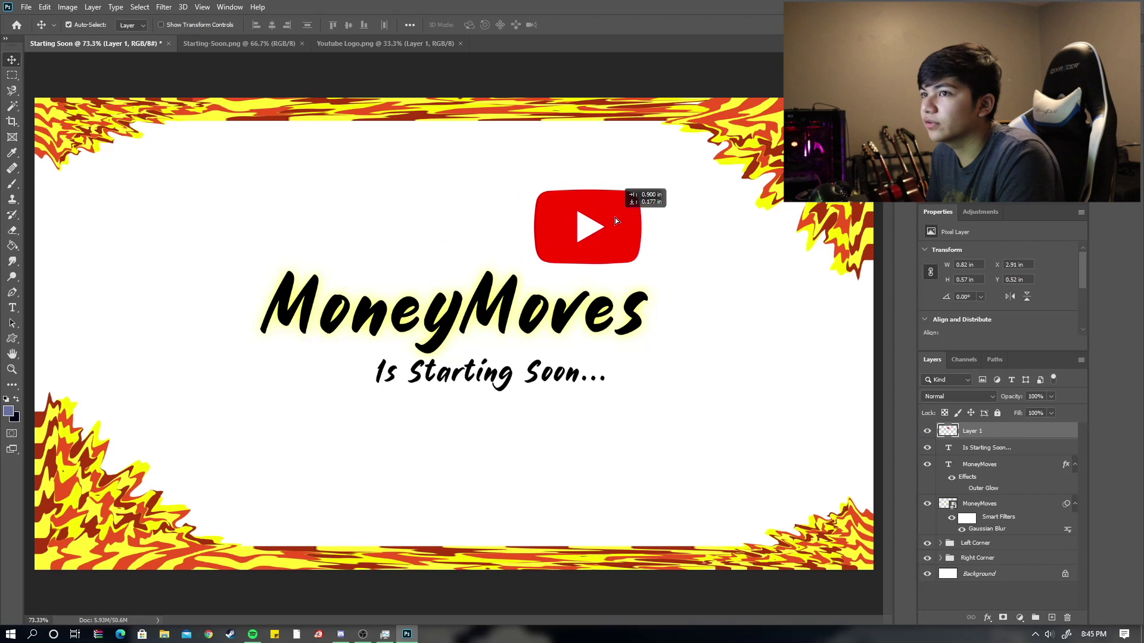
scroll(615, 217, up, 5)
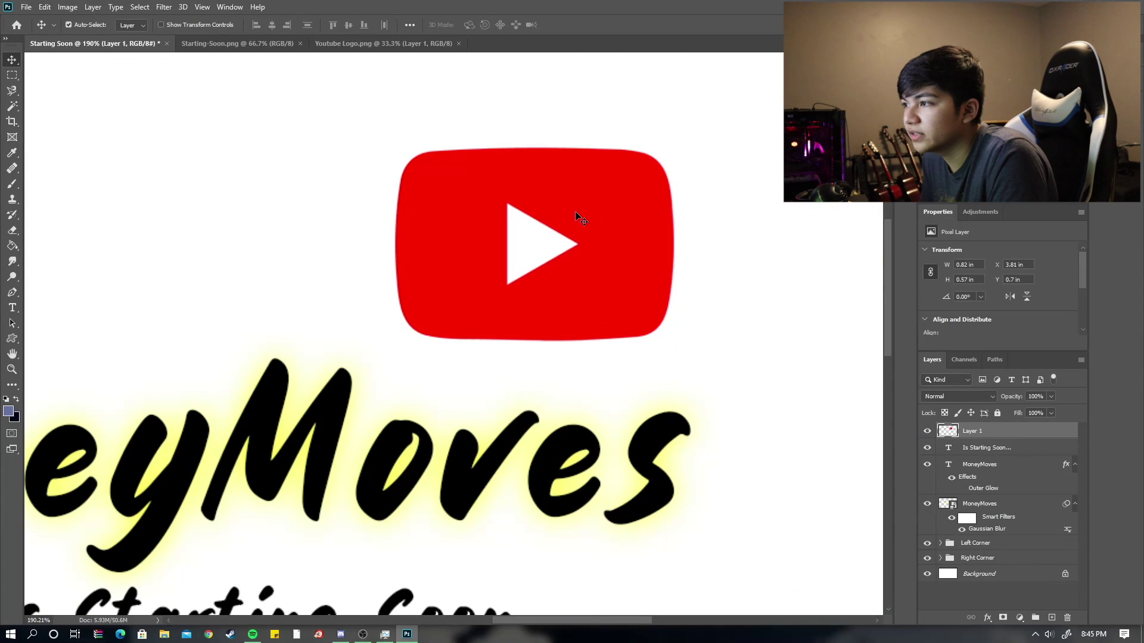
Select the YouTube logo's red body with the Magic Wand
scroll(574, 211, down, 5)
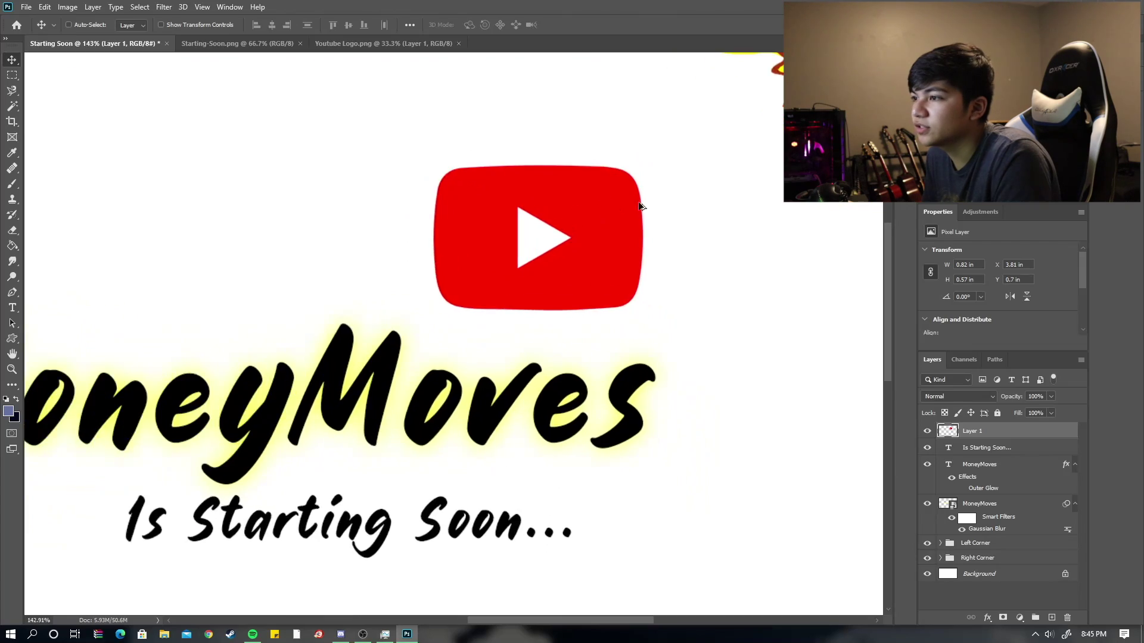
scroll(301, 296, down, 2)
scroll(98, 288, up, 5)
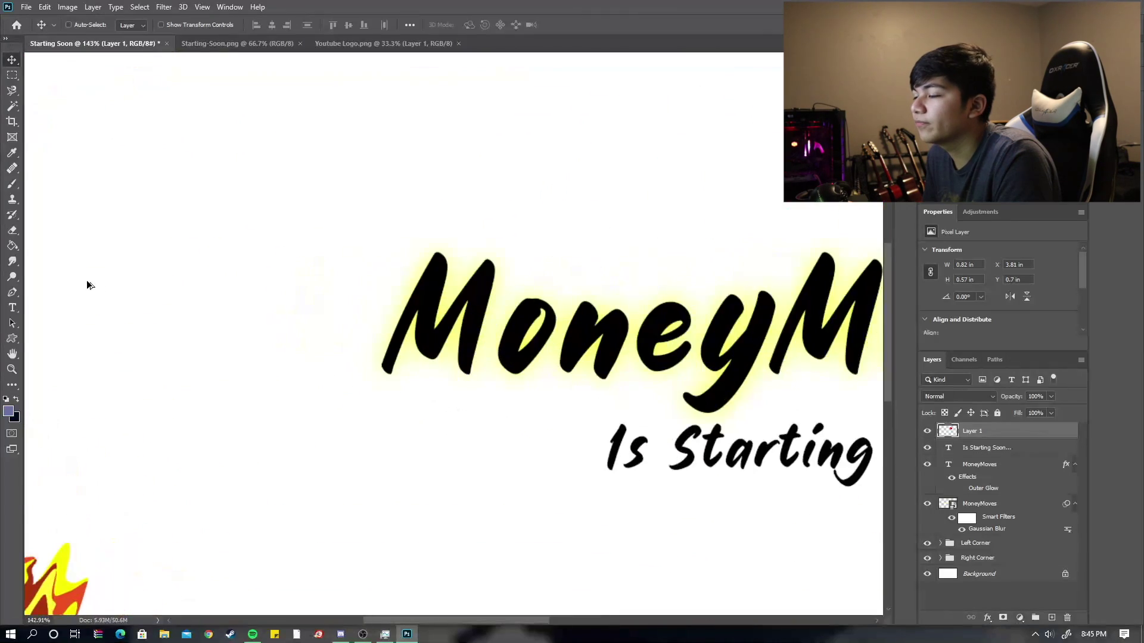
scroll(508, 306, down, 4)
scroll(631, 238, up, 5)
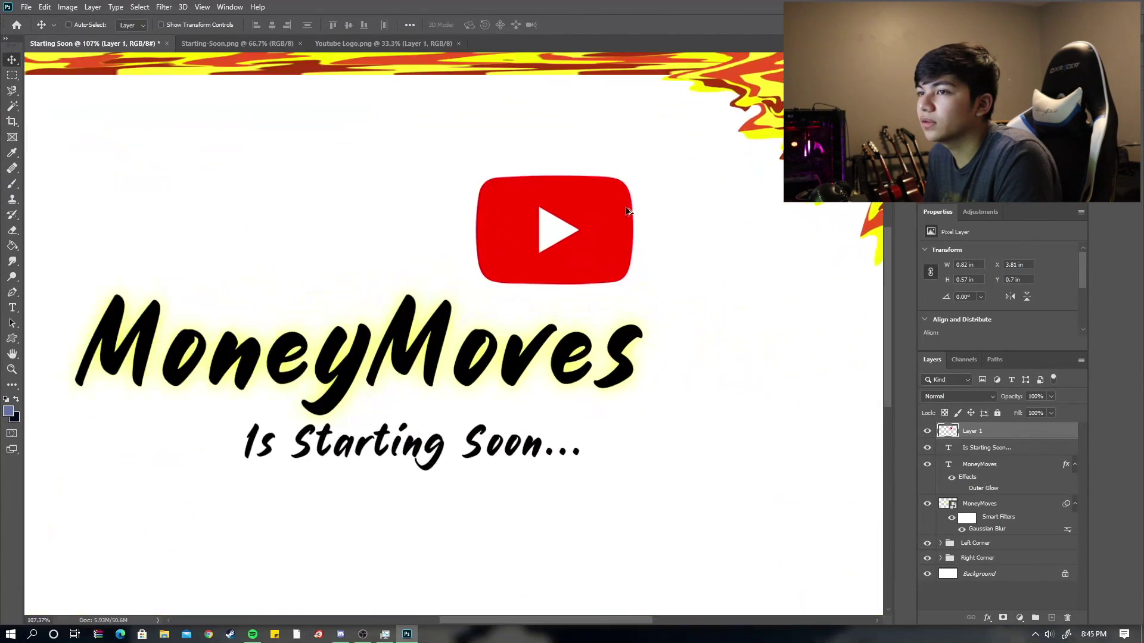
scroll(504, 193, up, 1)
click(13, 109)
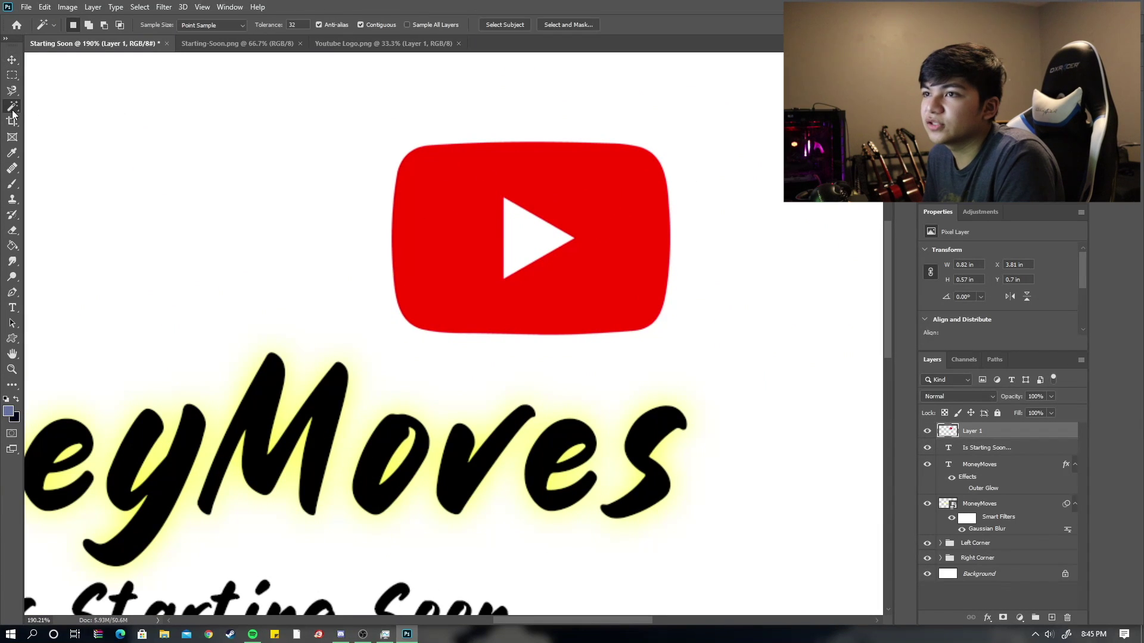
right_click(12, 105)
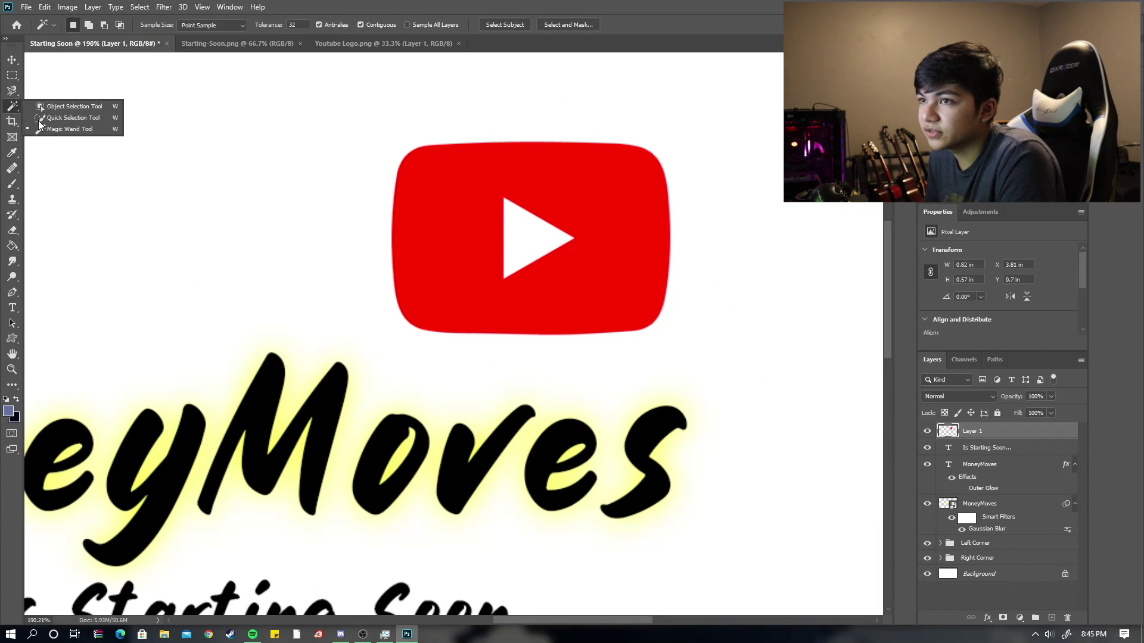
click(67, 129)
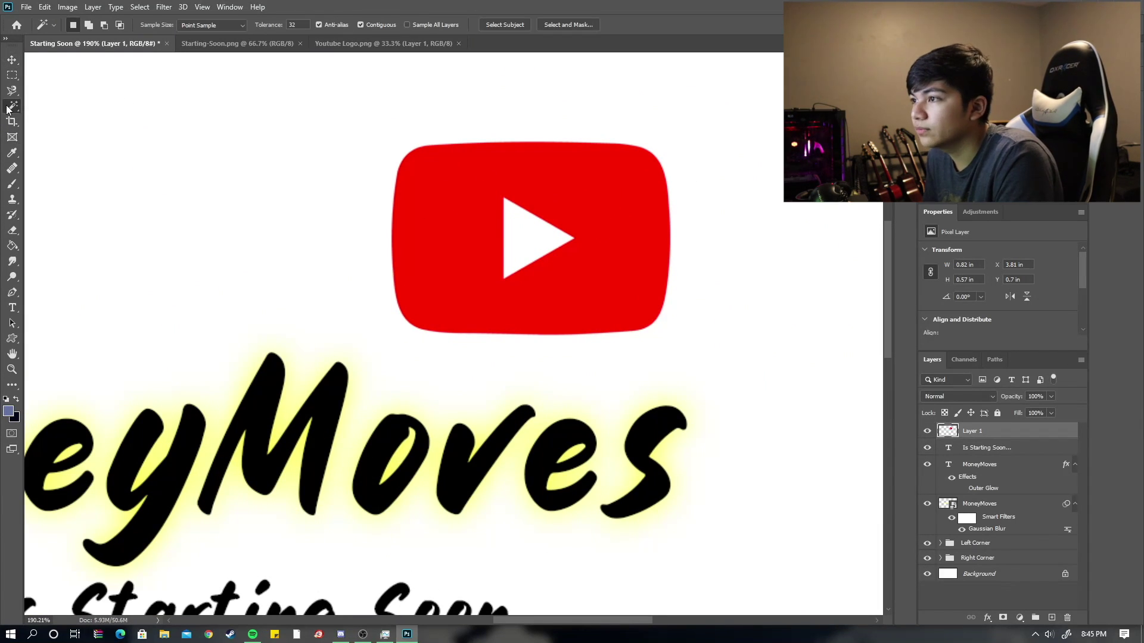
click(422, 217)
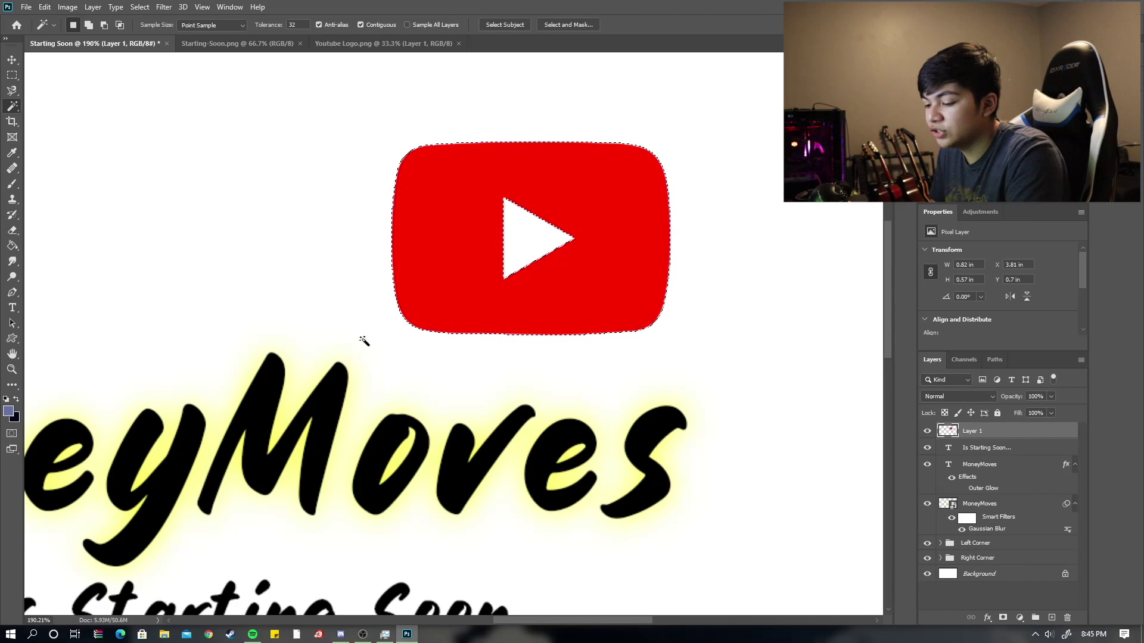
Fill the selected logo body with orange-red ec5222 using the Paint Bucket
key(g)
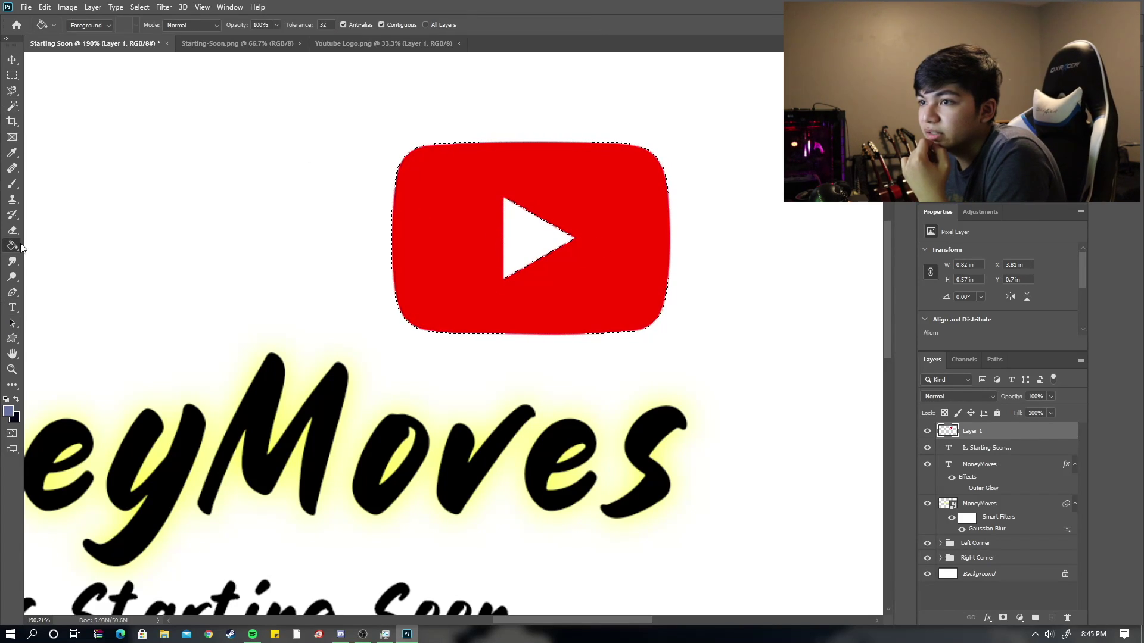
right_click(17, 248)
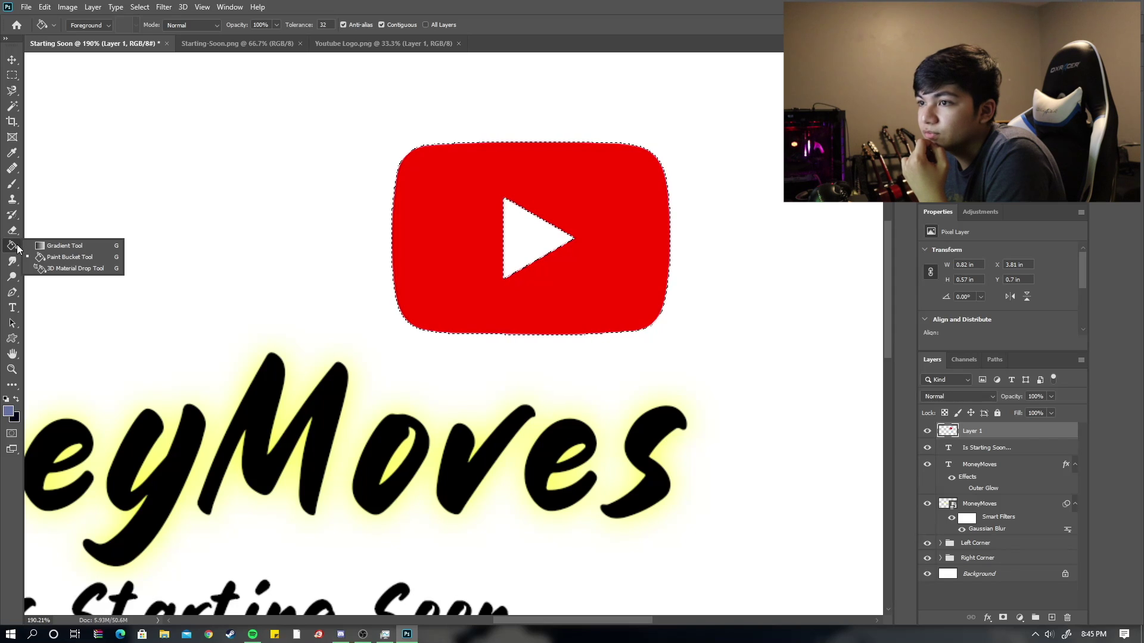
click(97, 256)
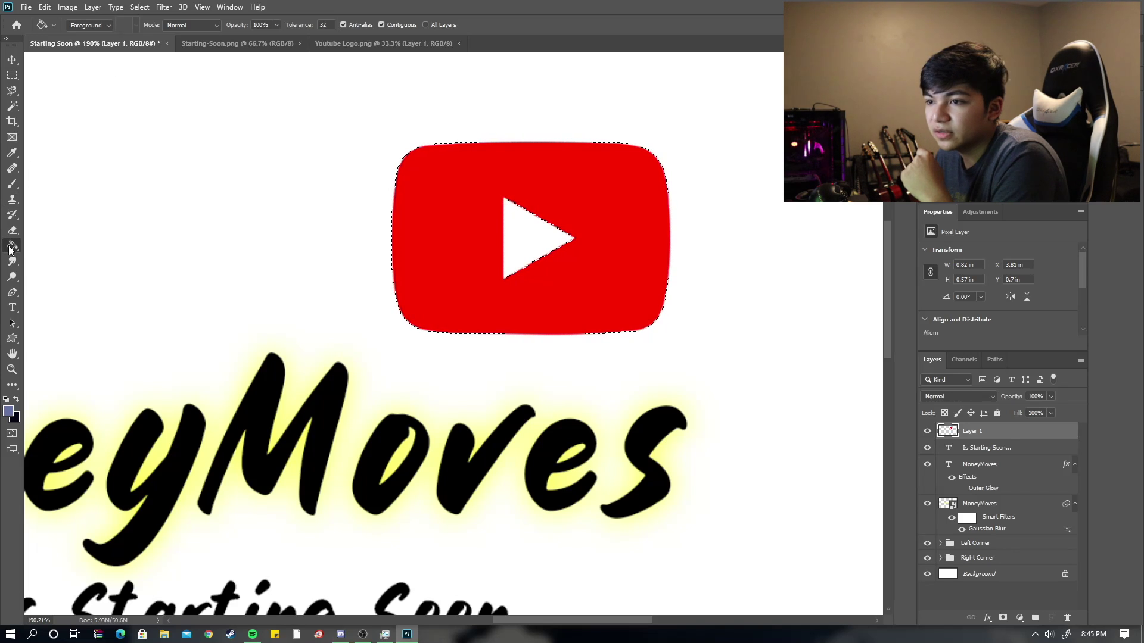
click(10, 413)
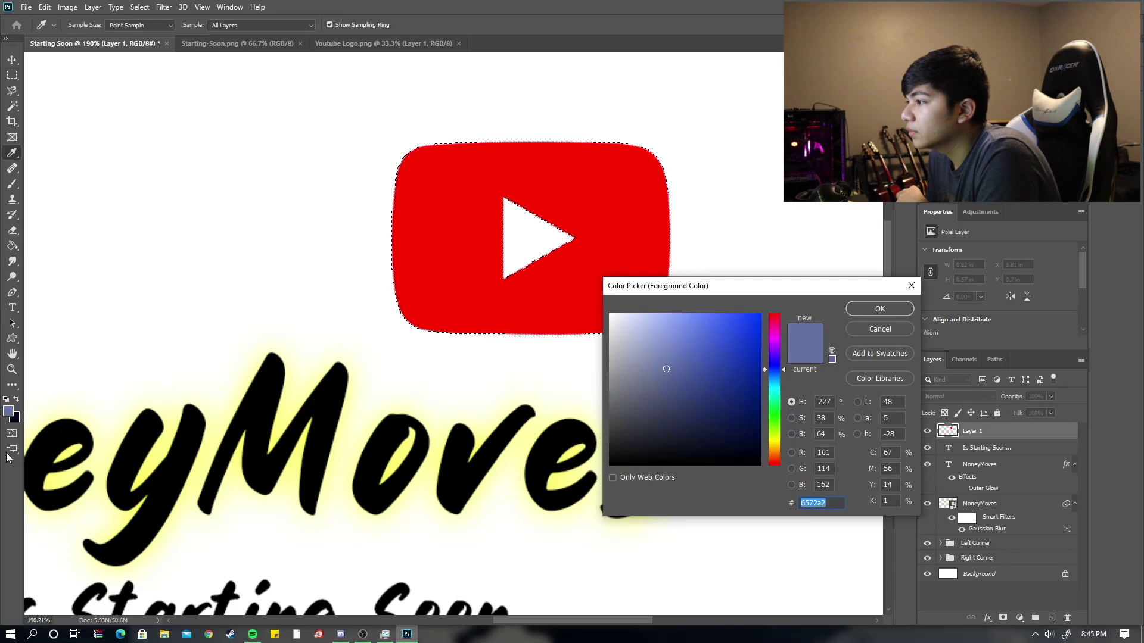
drag(783, 359, 782, 336)
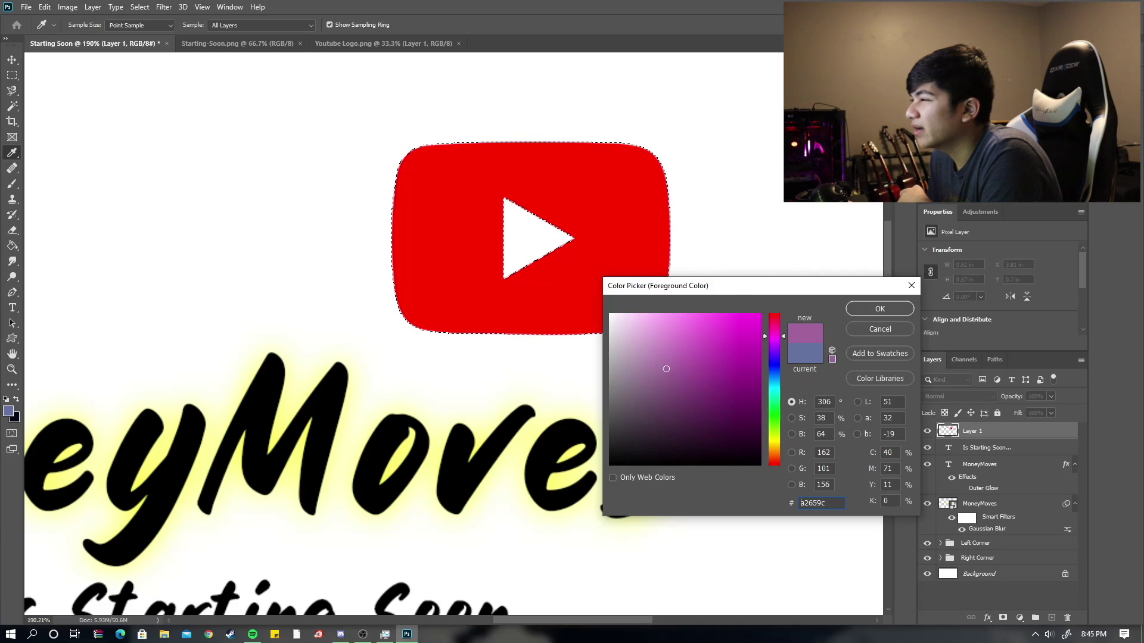
click(769, 177)
click(880, 309)
key(g)
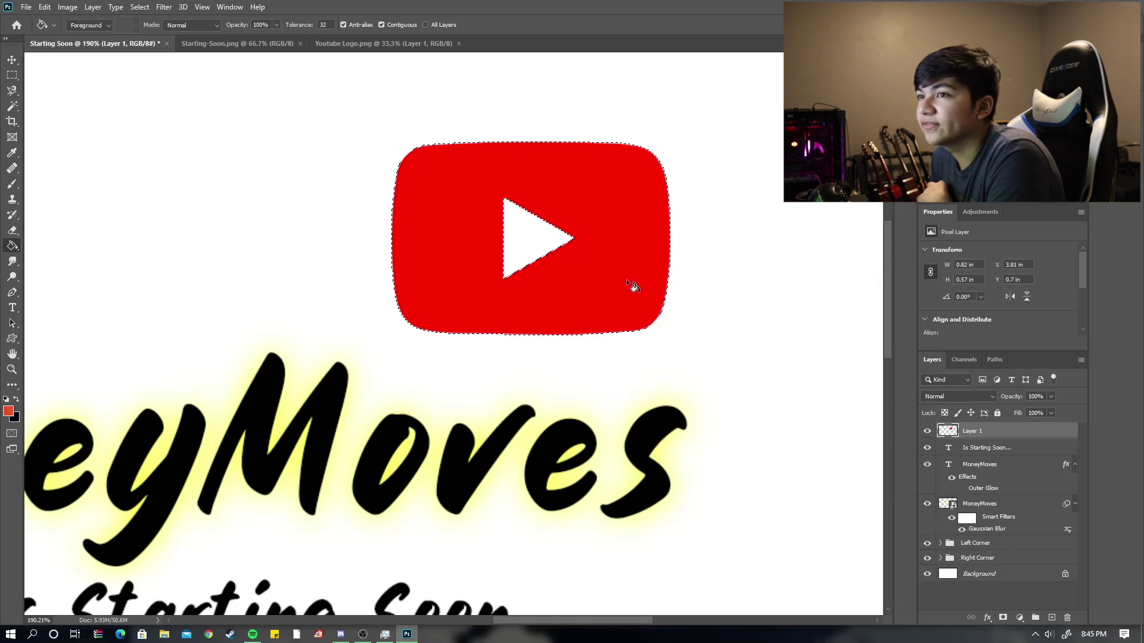
click(616, 272)
Shrink the logo to about 0.32 in wide and move it near the top-left corner
key(v)
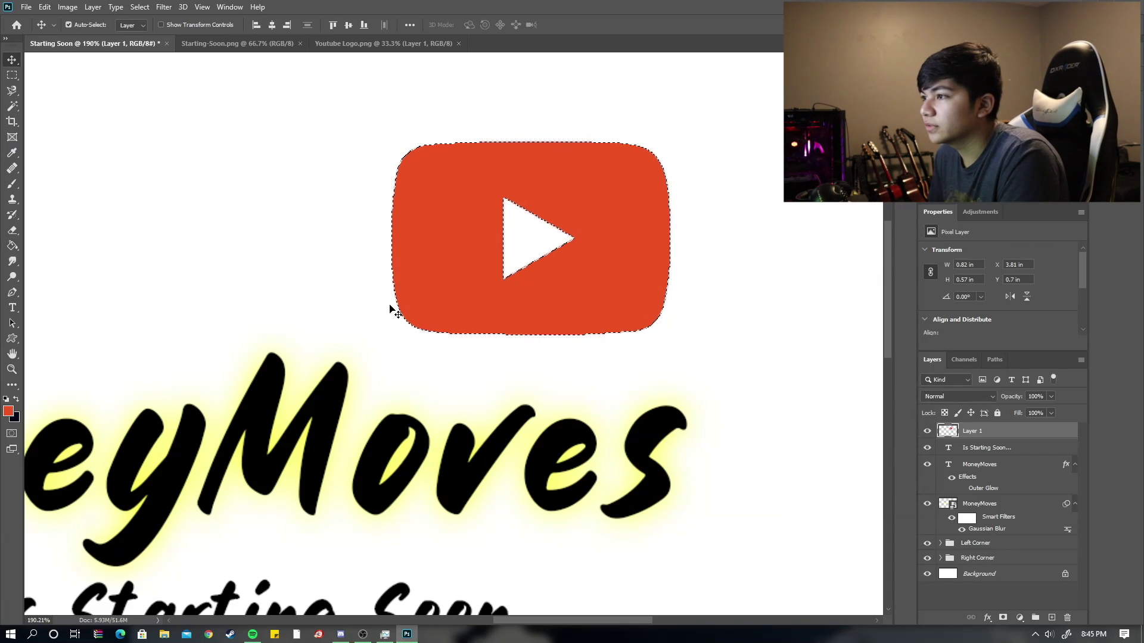
key(ctrl+0)
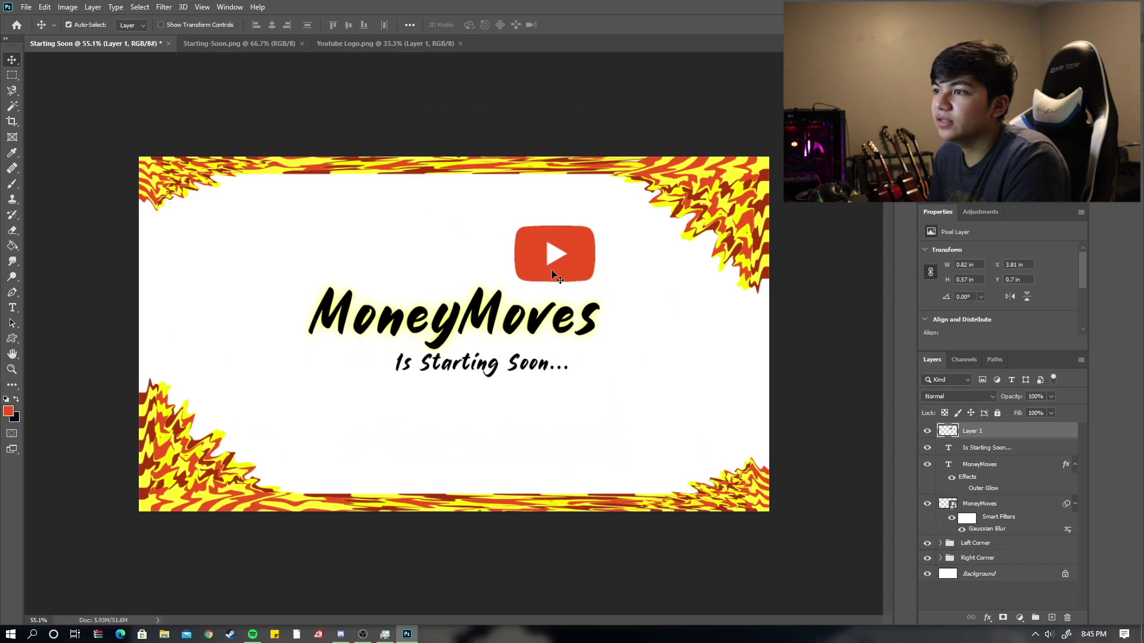
drag(554, 275, 260, 187)
key(ctrl+t)
click(591, 25)
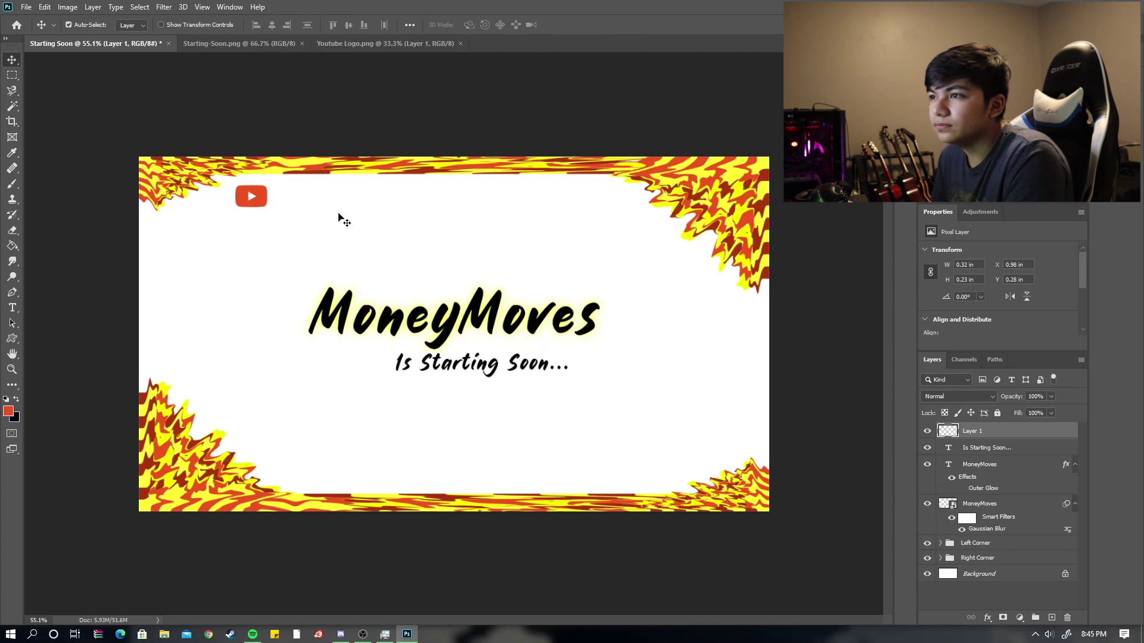
Start a text layer beside the logo with black 000000 colour at 14 pt
key(t)
click(324, 201)
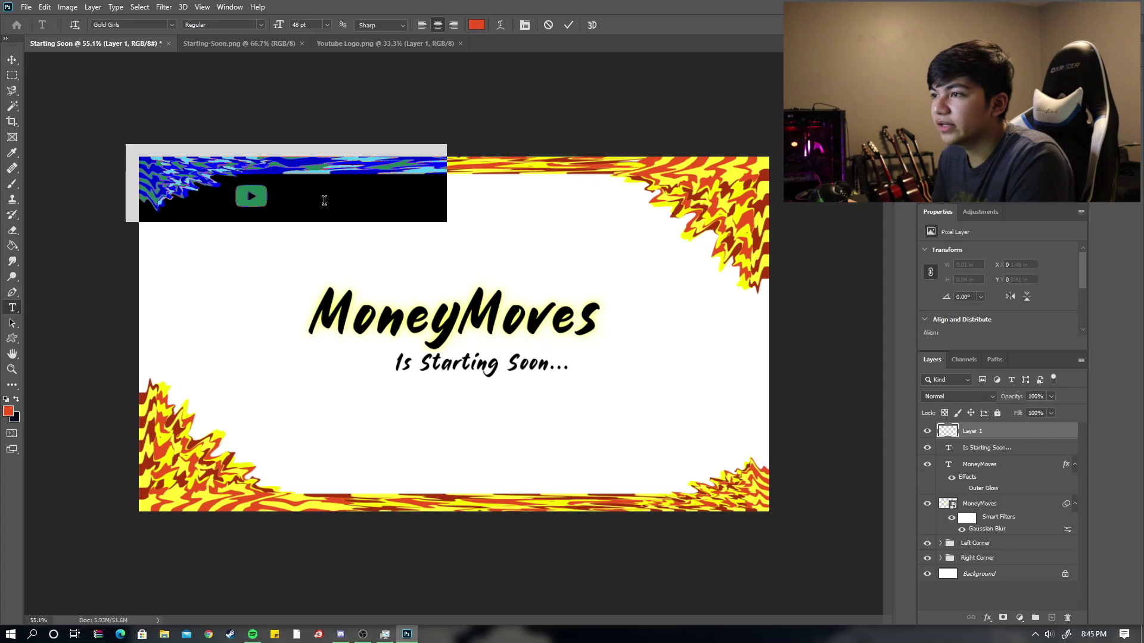
click(324, 201)
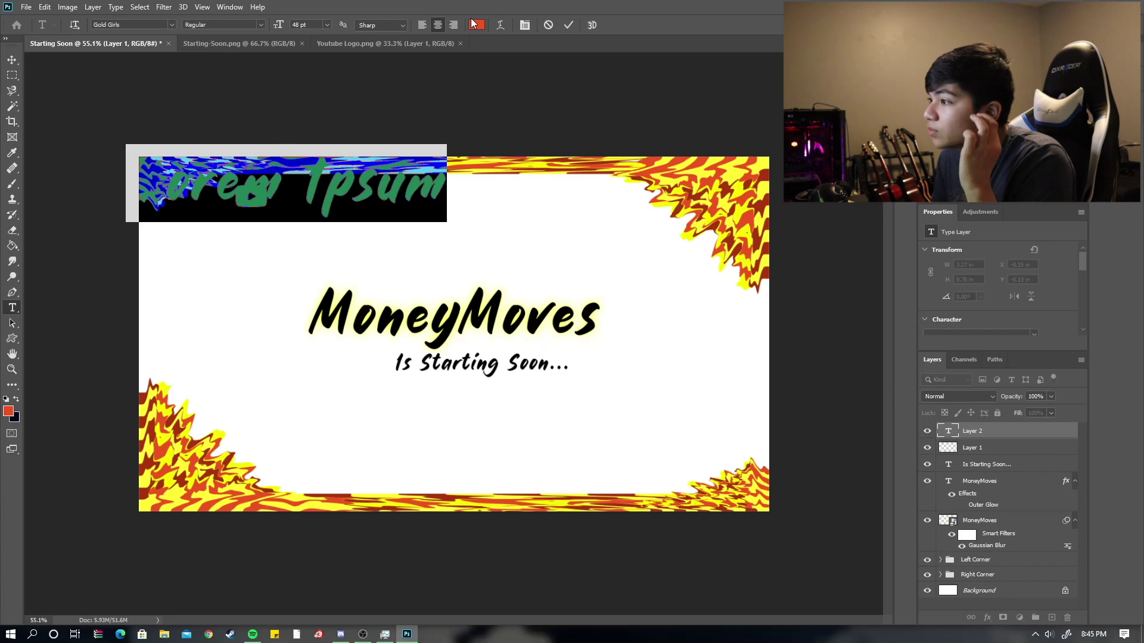
click(474, 26)
text(000000)
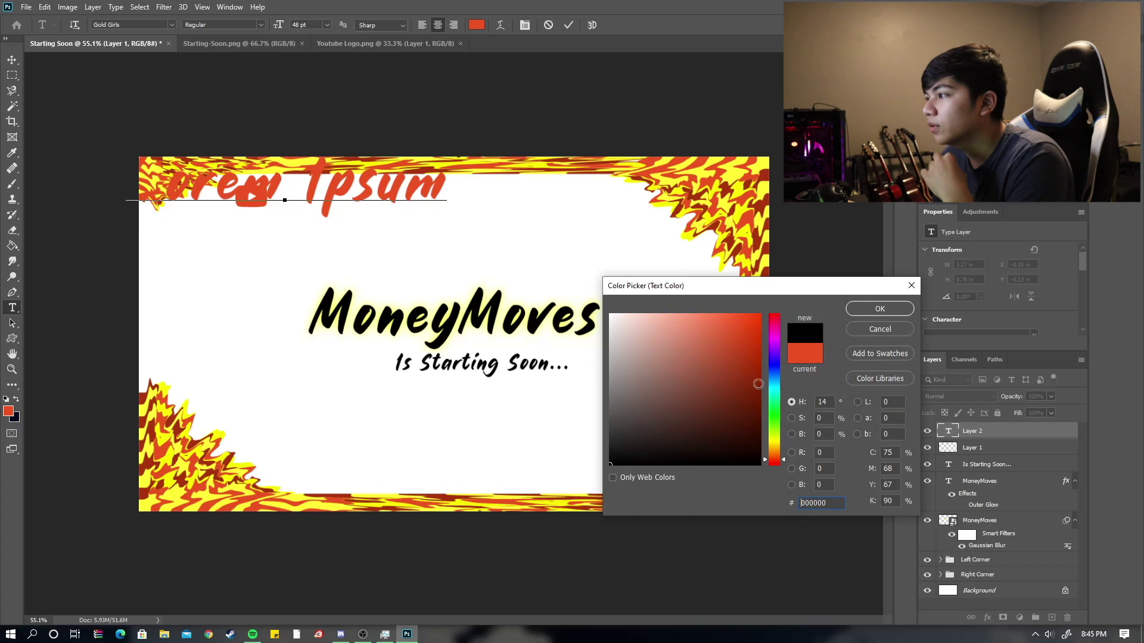
click(879, 308)
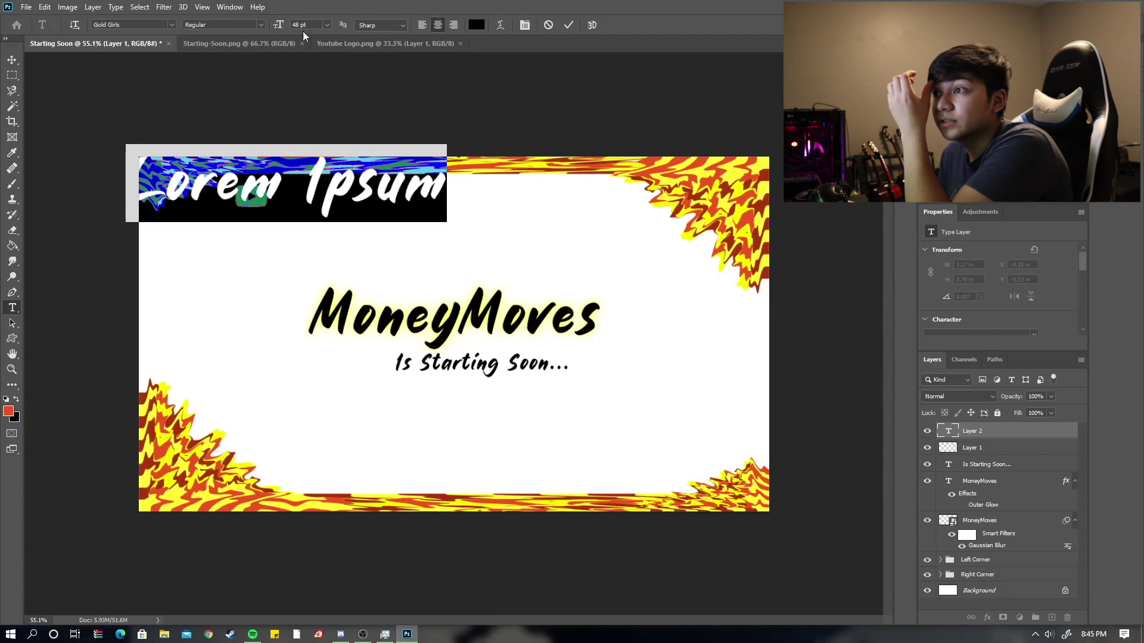
click(326, 25)
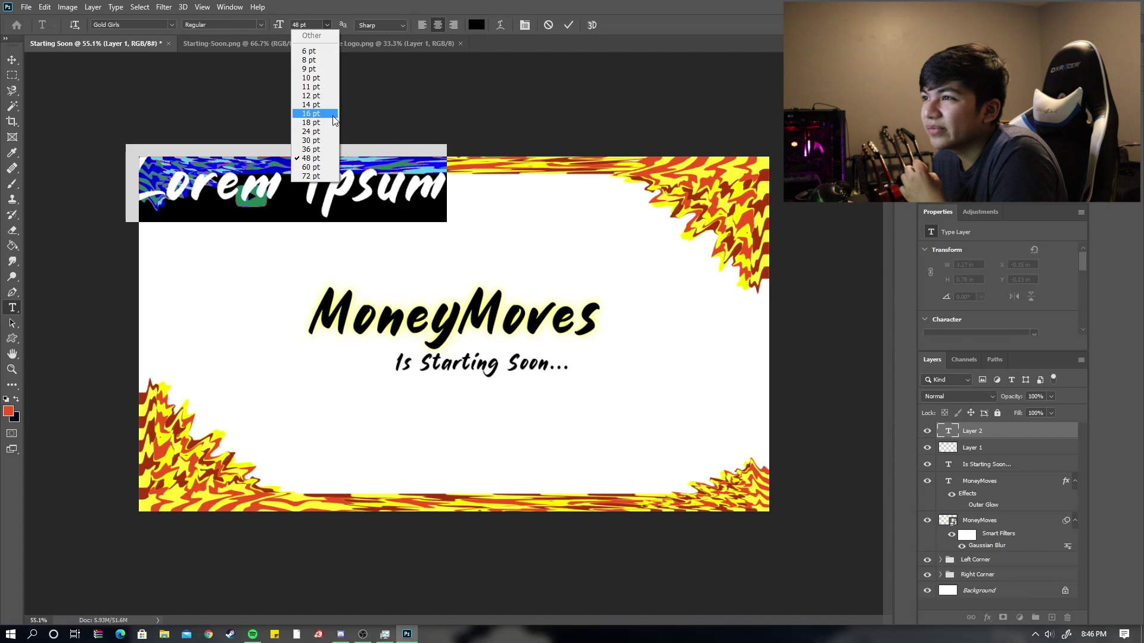
click(327, 97)
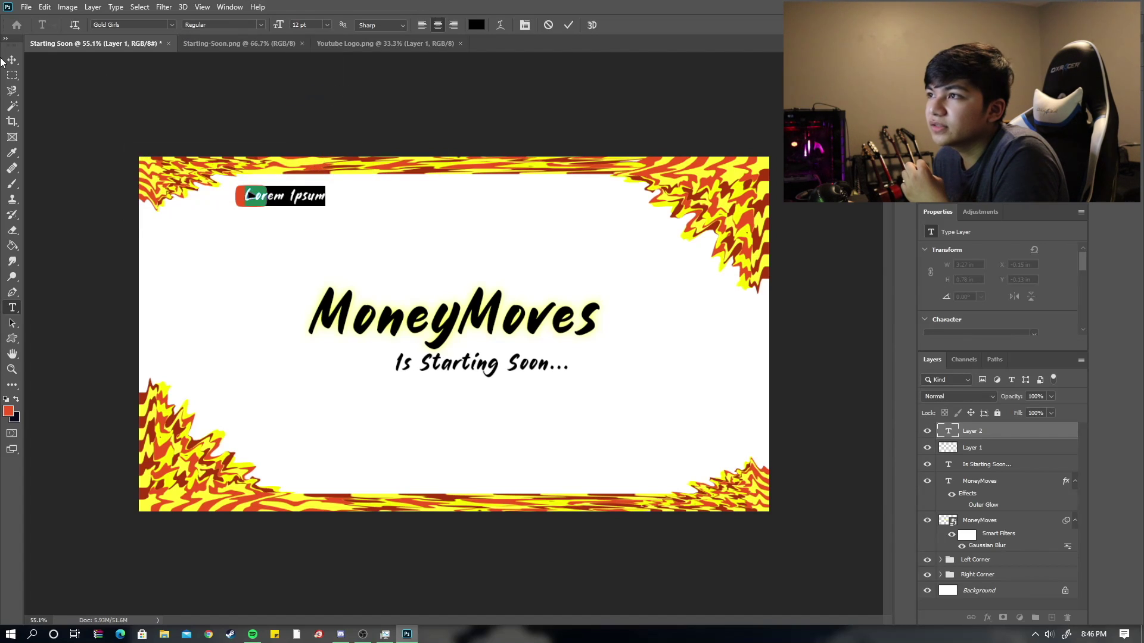
click(327, 25)
click(321, 106)
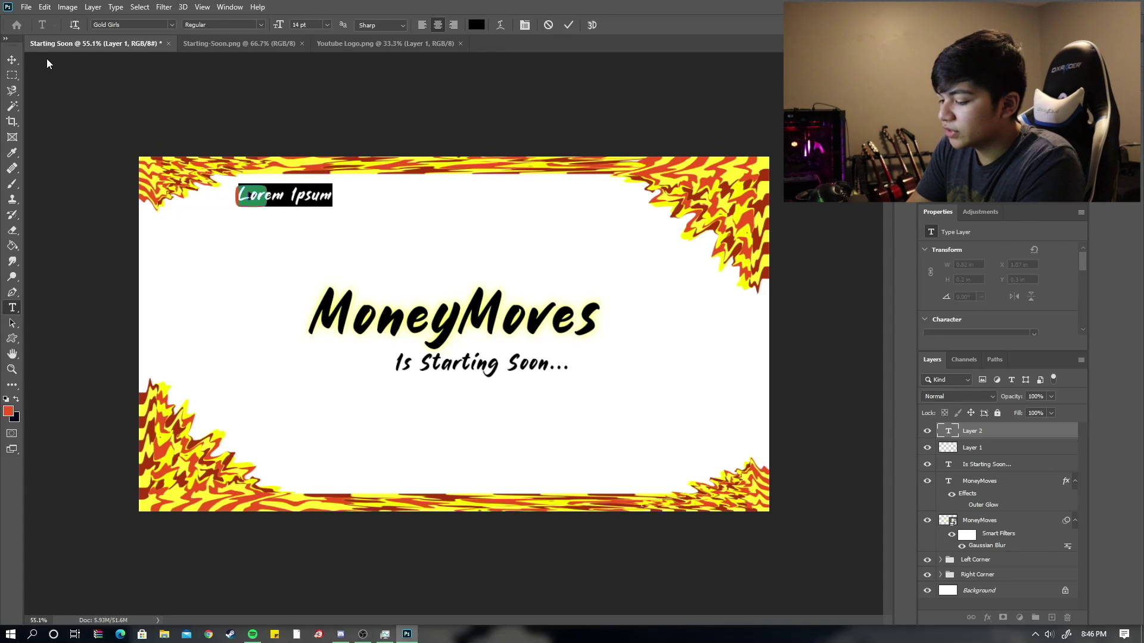
Type the channel name 'Money Moves' and commit the text
key(BackSpace)
text(Money)
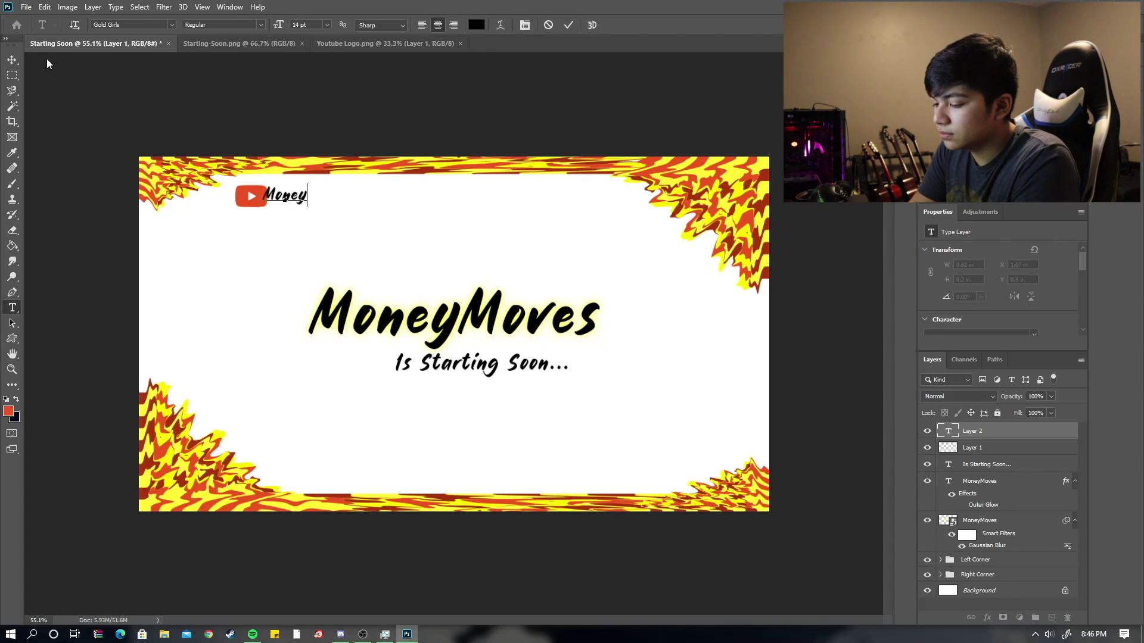
key(BackSpace)
key(BackSpace)
text(eyMoves)
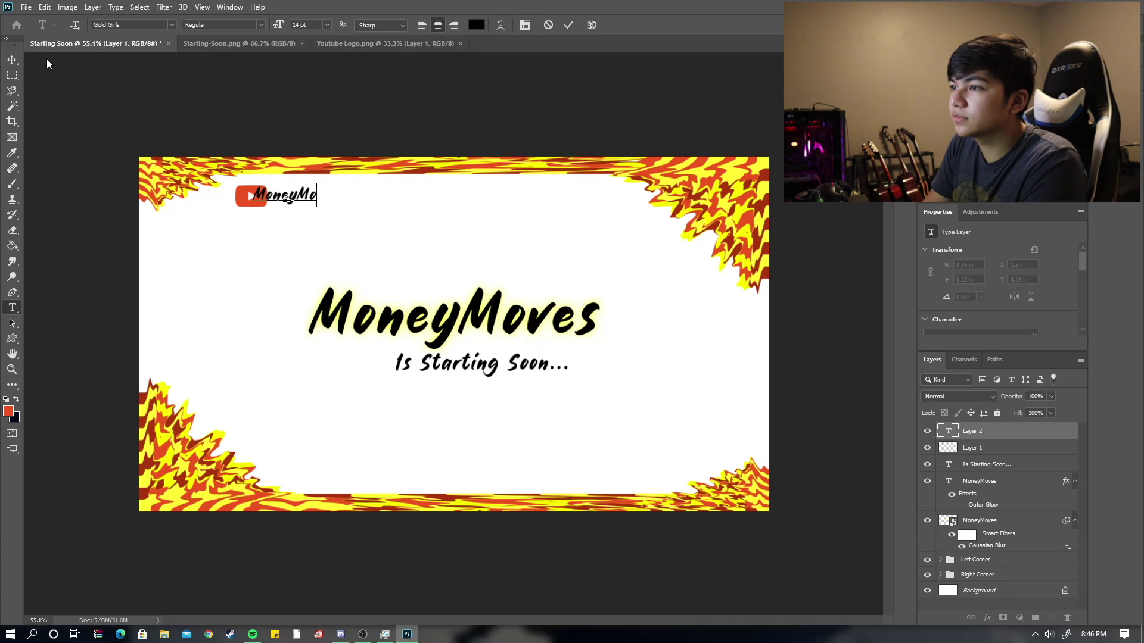
key(Left)
key(Left)
key(Left)
key(Left)
key(Left)
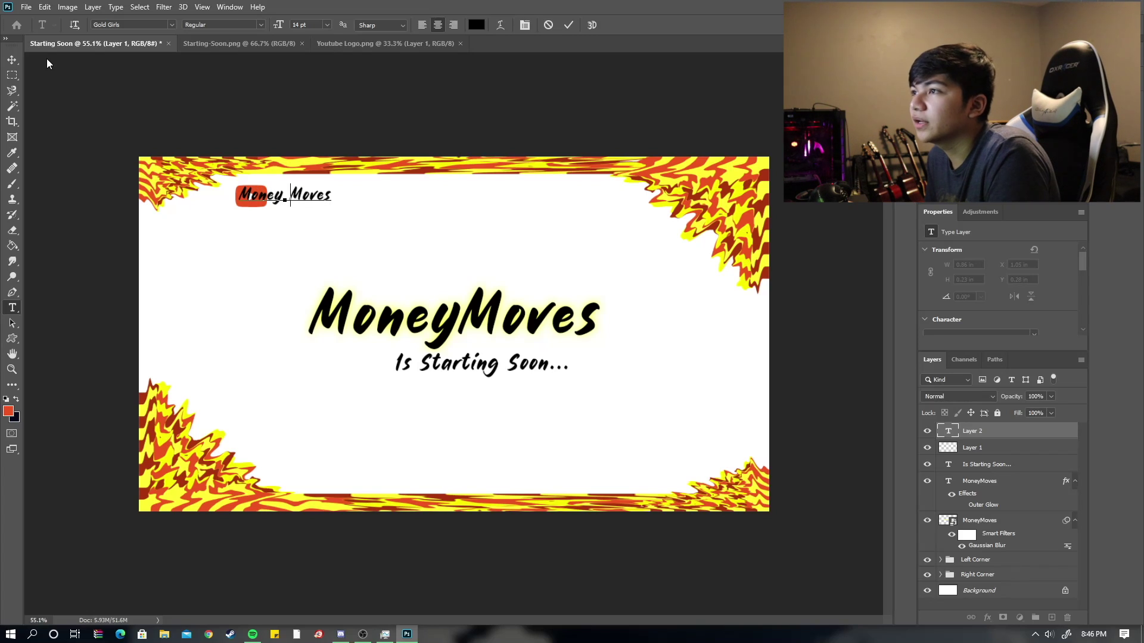
click(569, 25)
Move the Money Moves text farther right of the logo, then select the logo's layer
key(v)
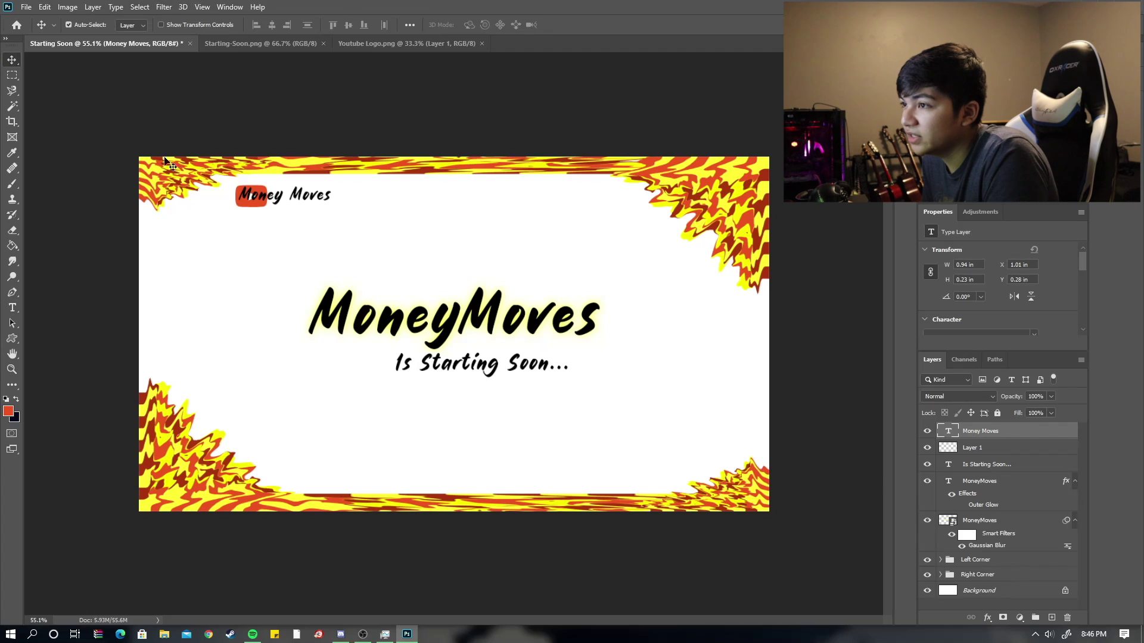
key(ctrl+semicolon)
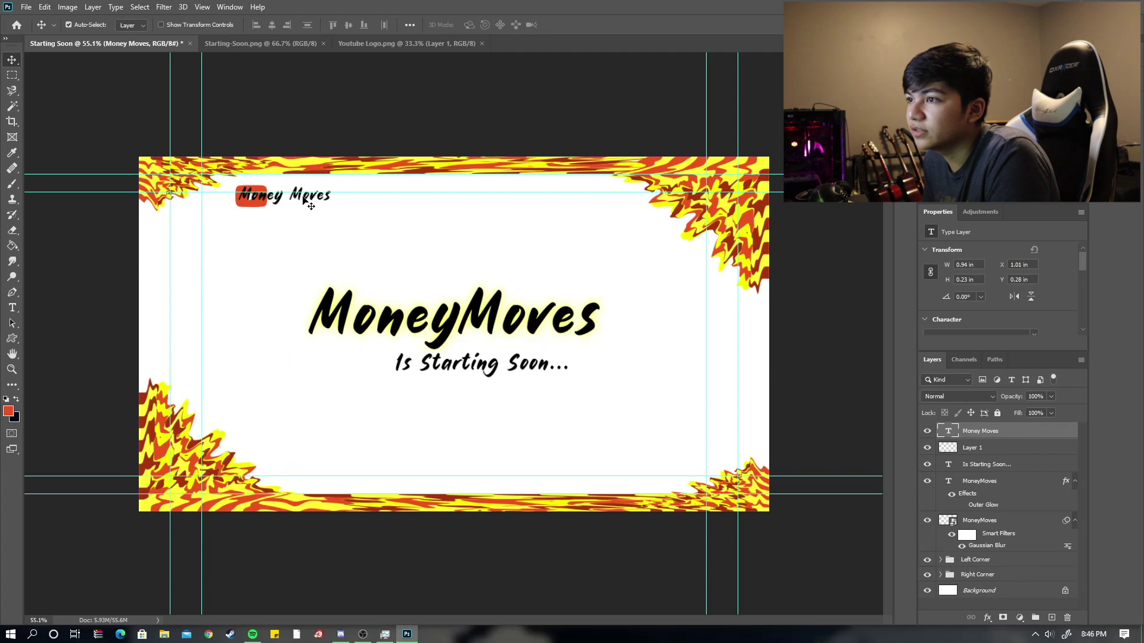
drag(305, 197, 345, 198)
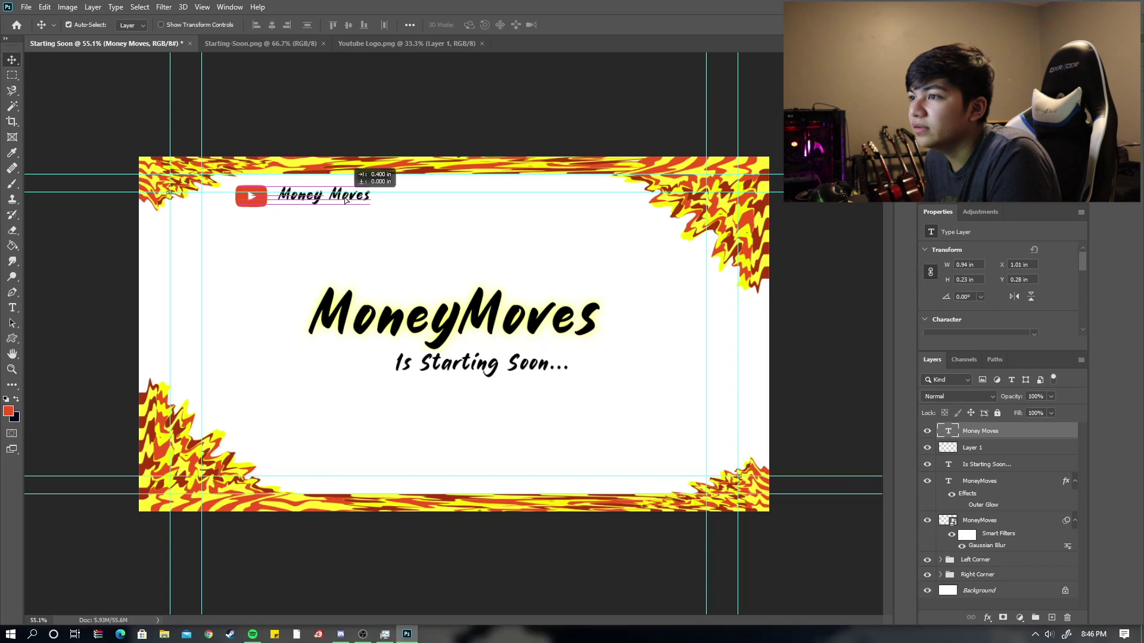
drag(345, 199, 335, 201)
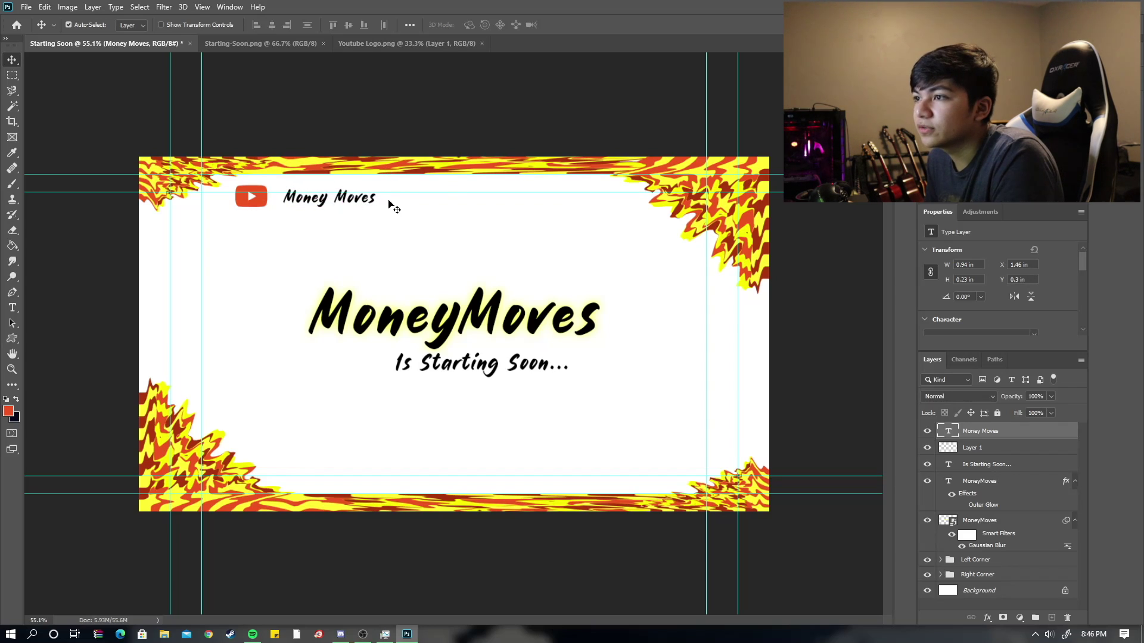
key(ctrl+h)
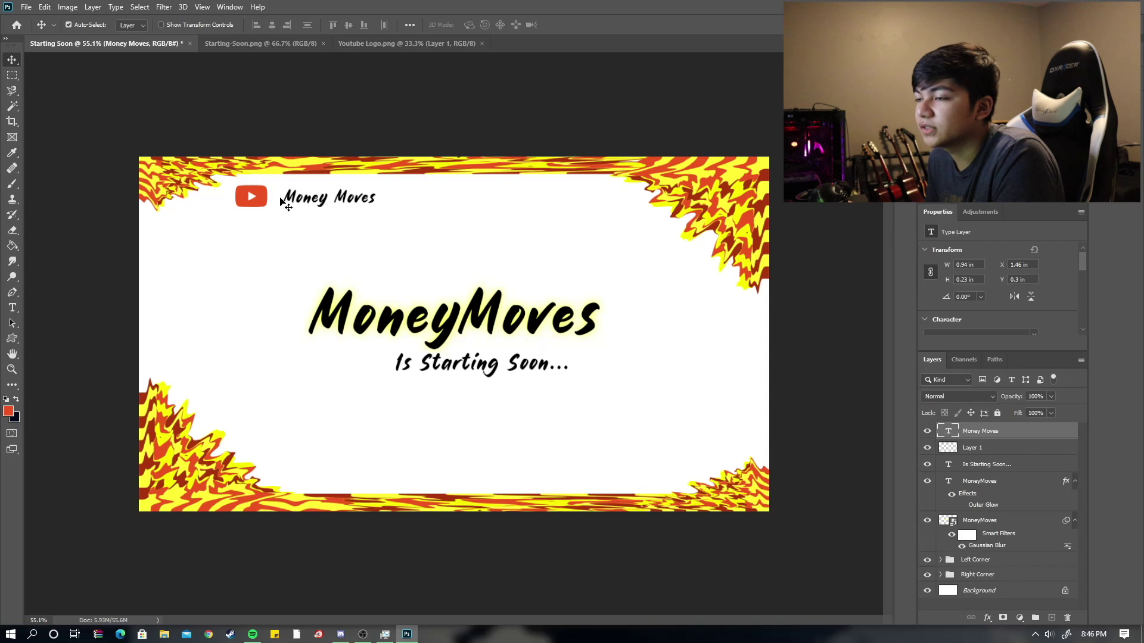
ctrl+click(256, 198)
Duplicate the logo and Money Moves text, placing the copies side by side near the bottom centre
key(ctrl+j)
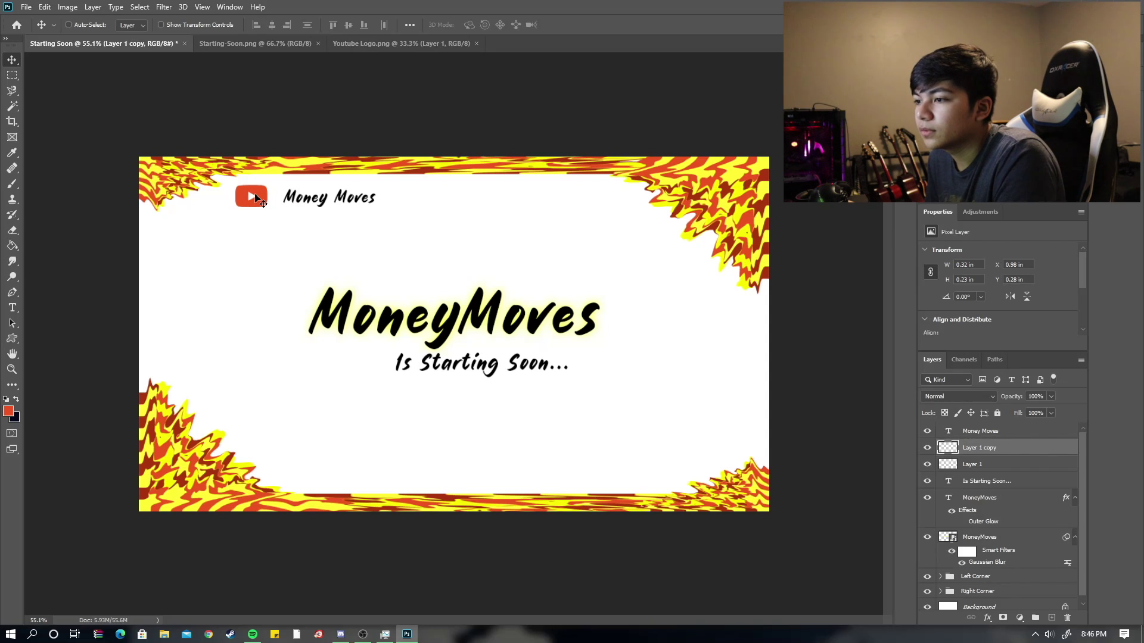
drag(256, 198, 298, 475)
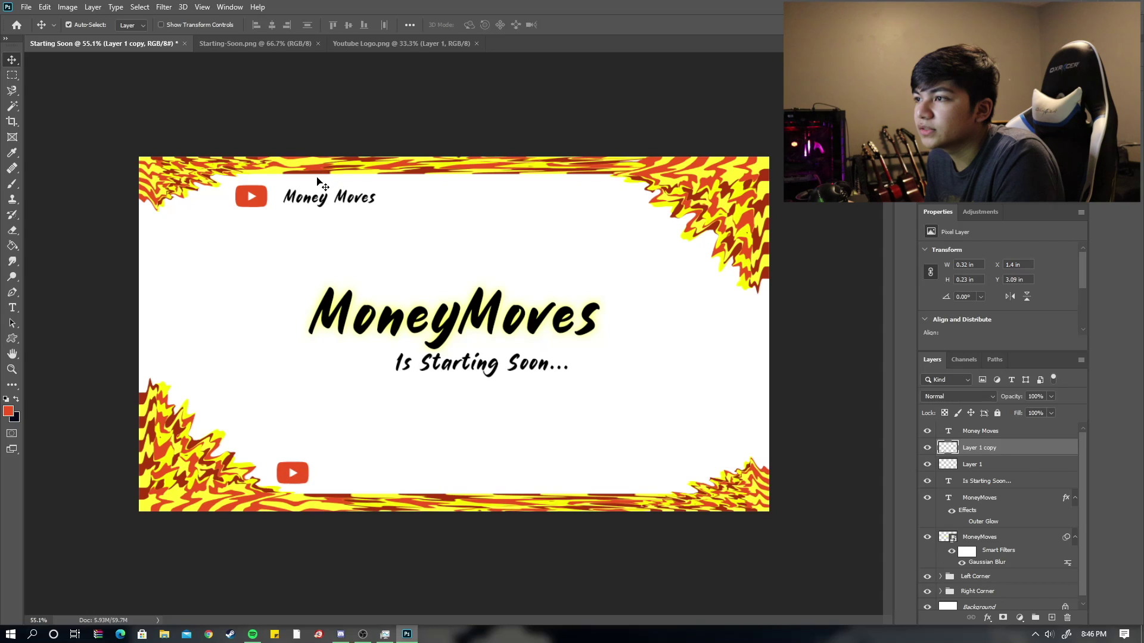
ctrl+click(325, 202)
key(ctrl+j)
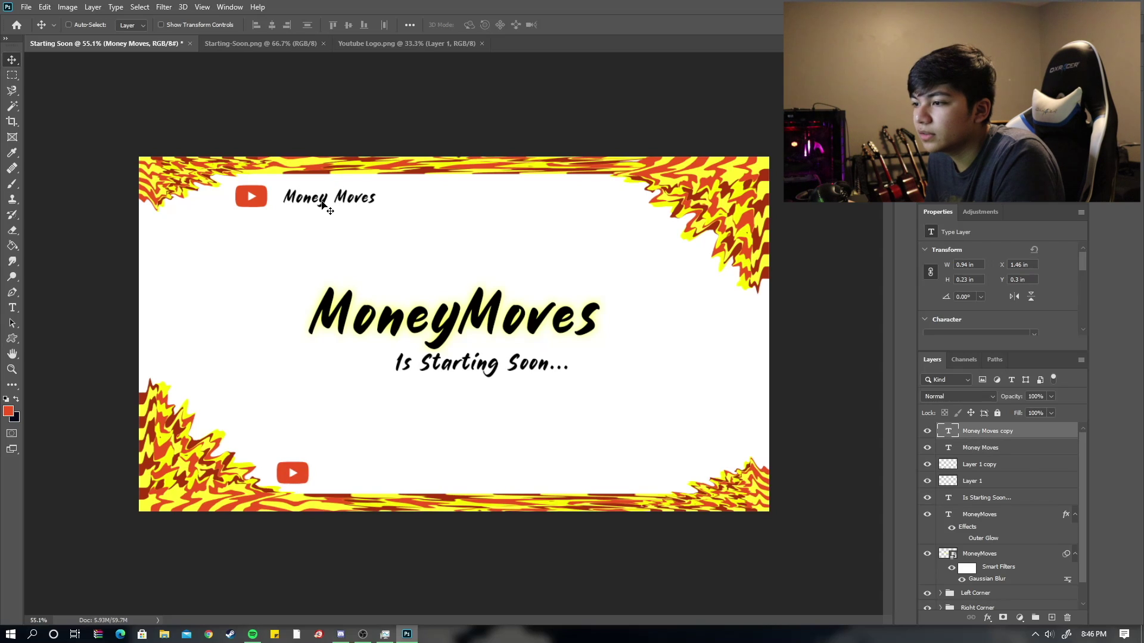
drag(324, 202, 379, 475)
key(ctrl+semicolon)
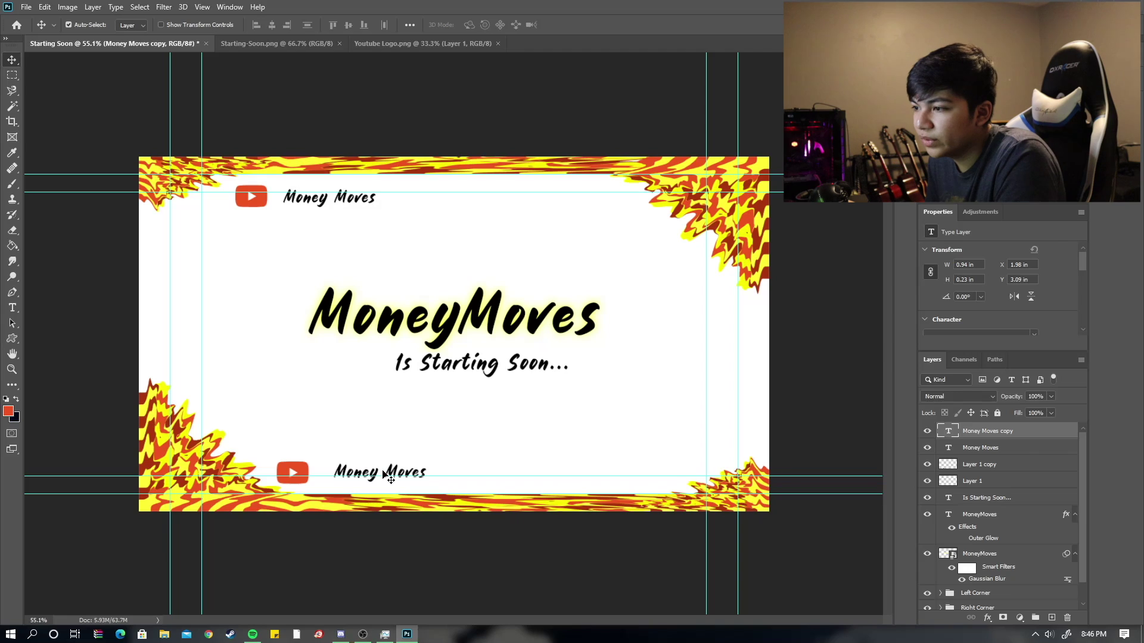
key(ctrl+h)
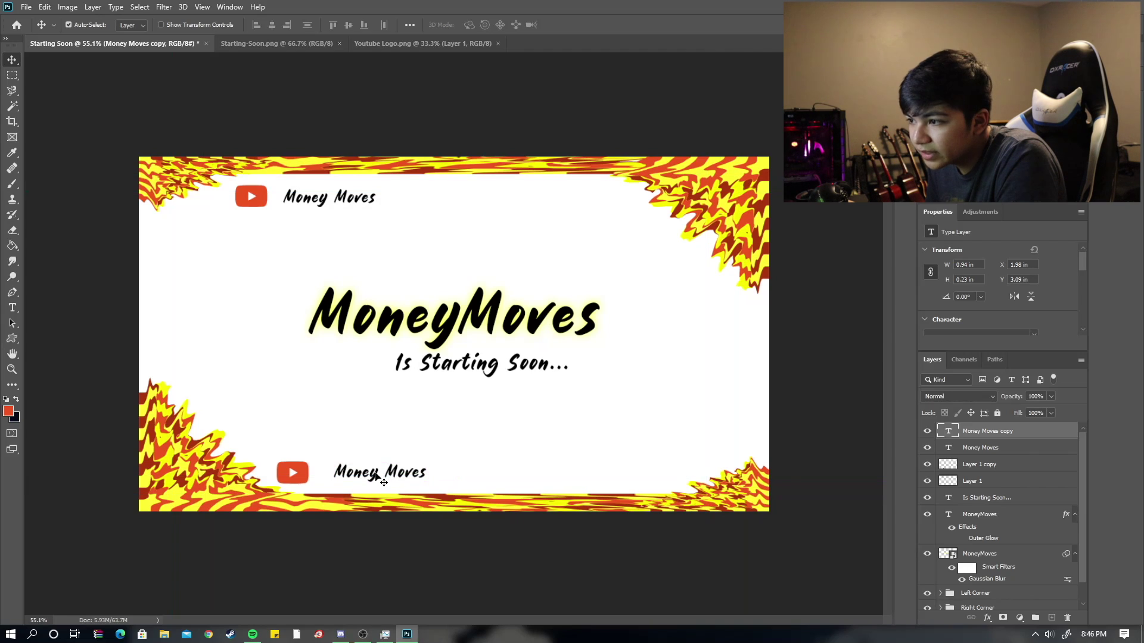
drag(377, 475, 368, 477)
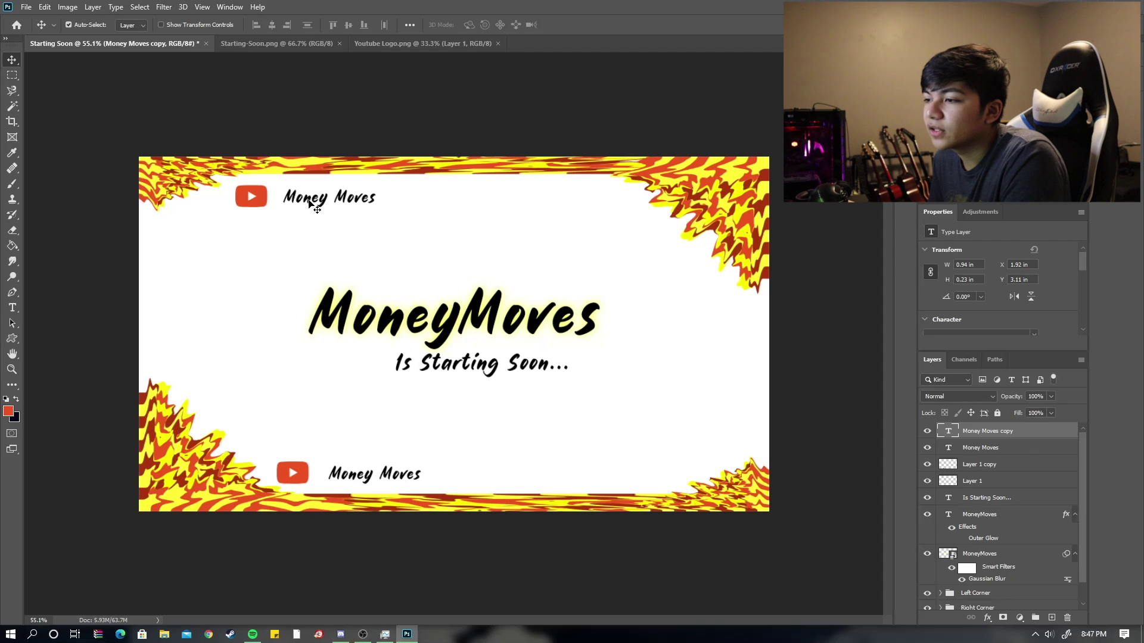
drag(310, 201, 316, 201)
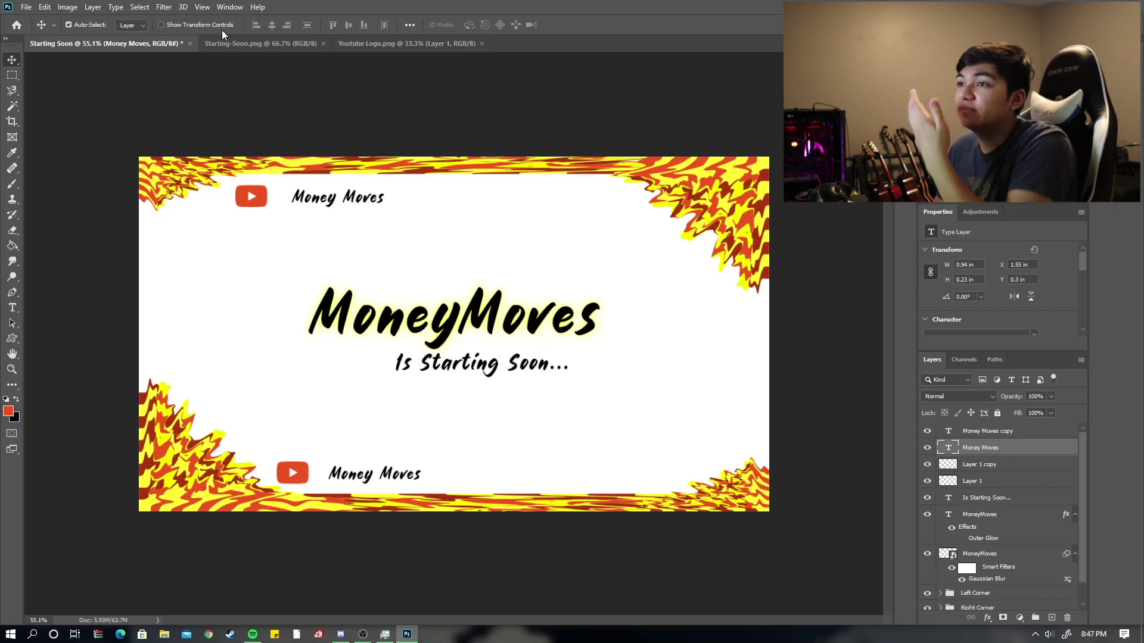
Turn on rulers along the canvas's top and left edges with Ctrl+R
click(202, 7)
mouse_move(230, 7)
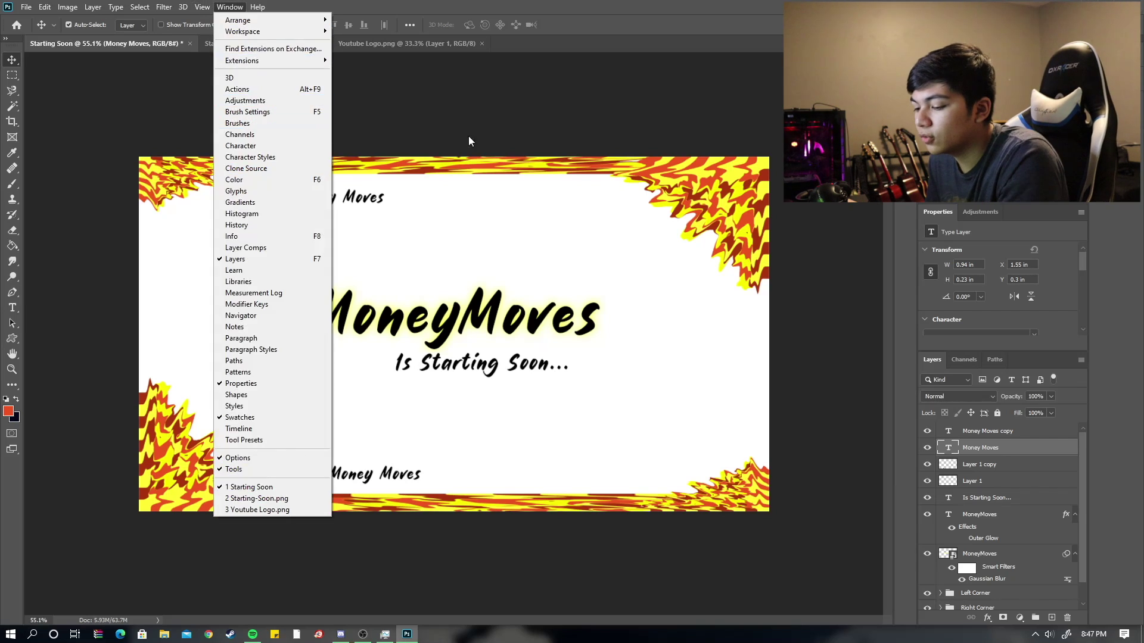
click(469, 141)
key(ctrl+r)
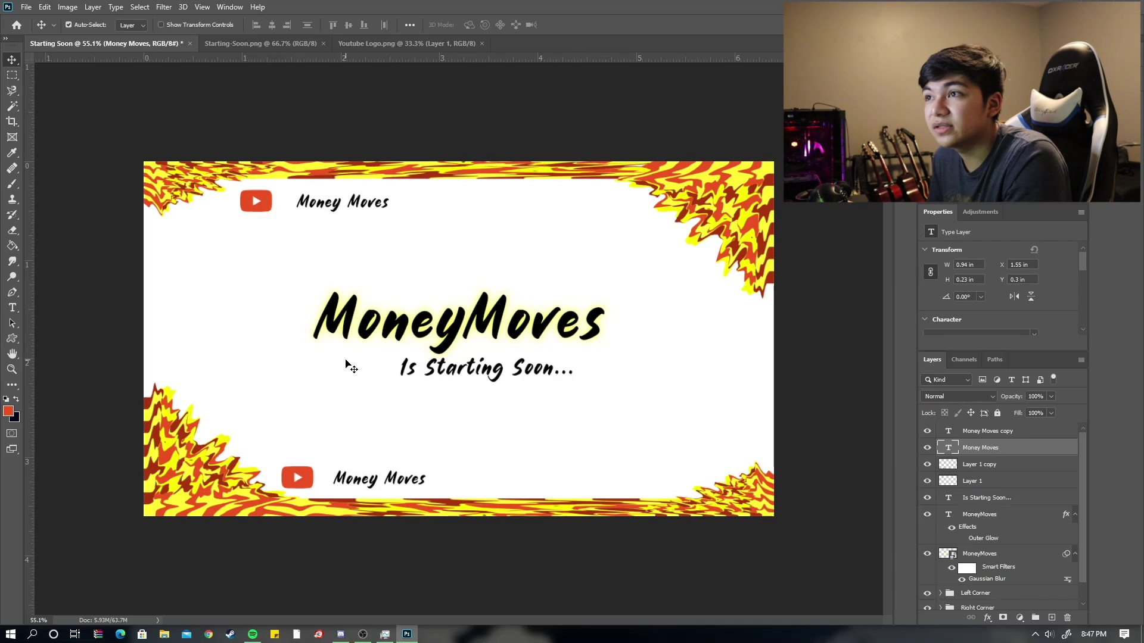
Toggle View > Show > Layer Edges on to check the MoneyMoves title, then off again
click(202, 7)
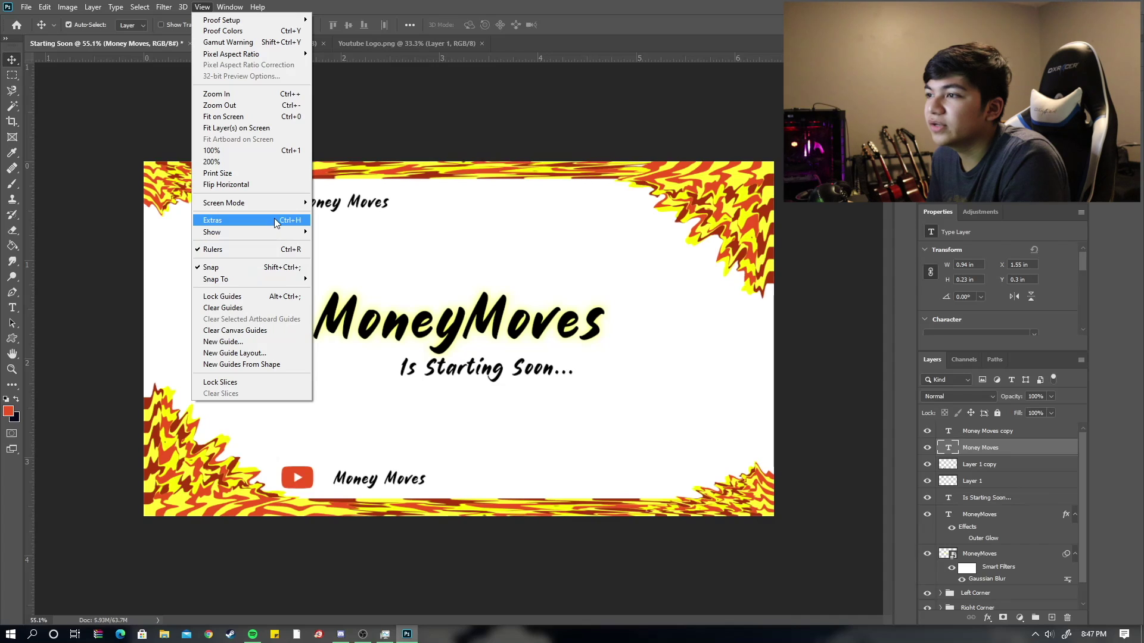
mouse_move(275, 238)
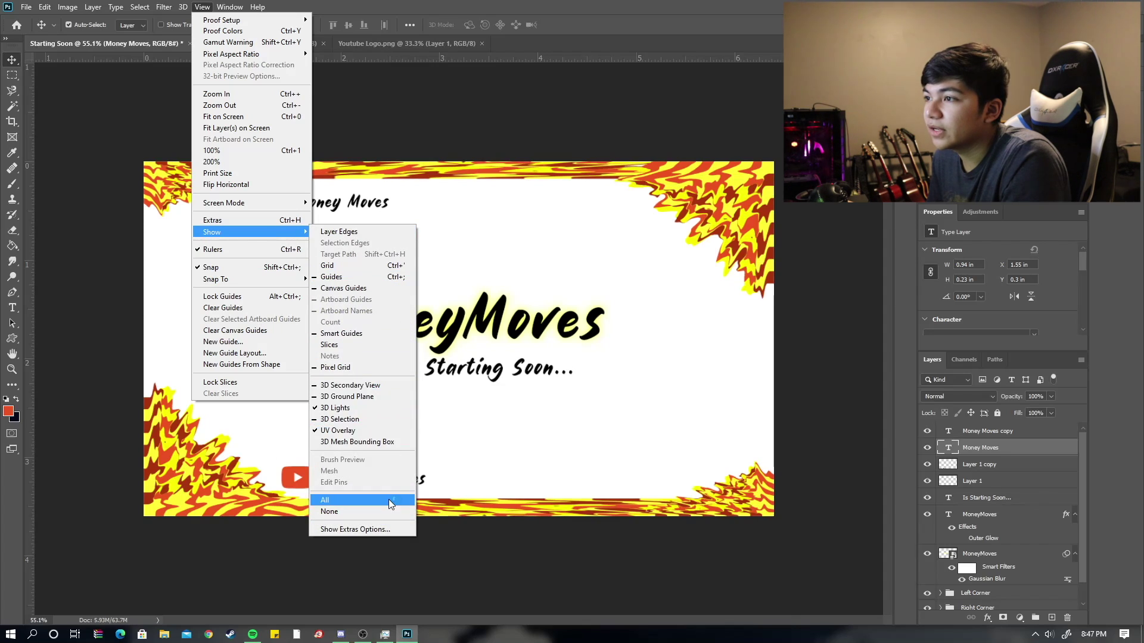
click(375, 232)
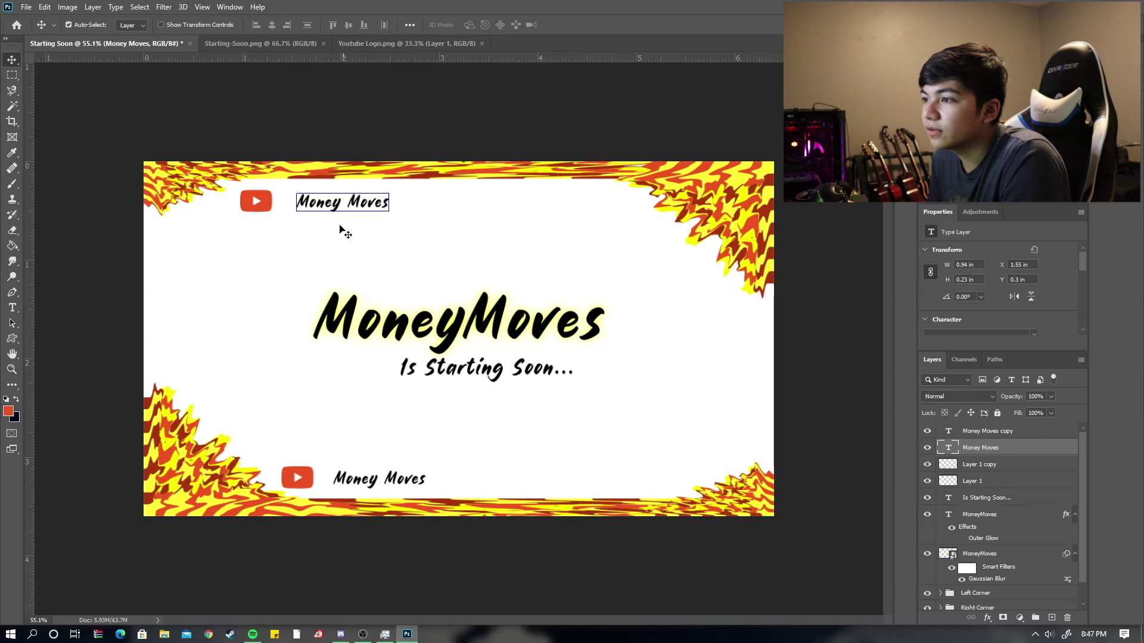
click(374, 336)
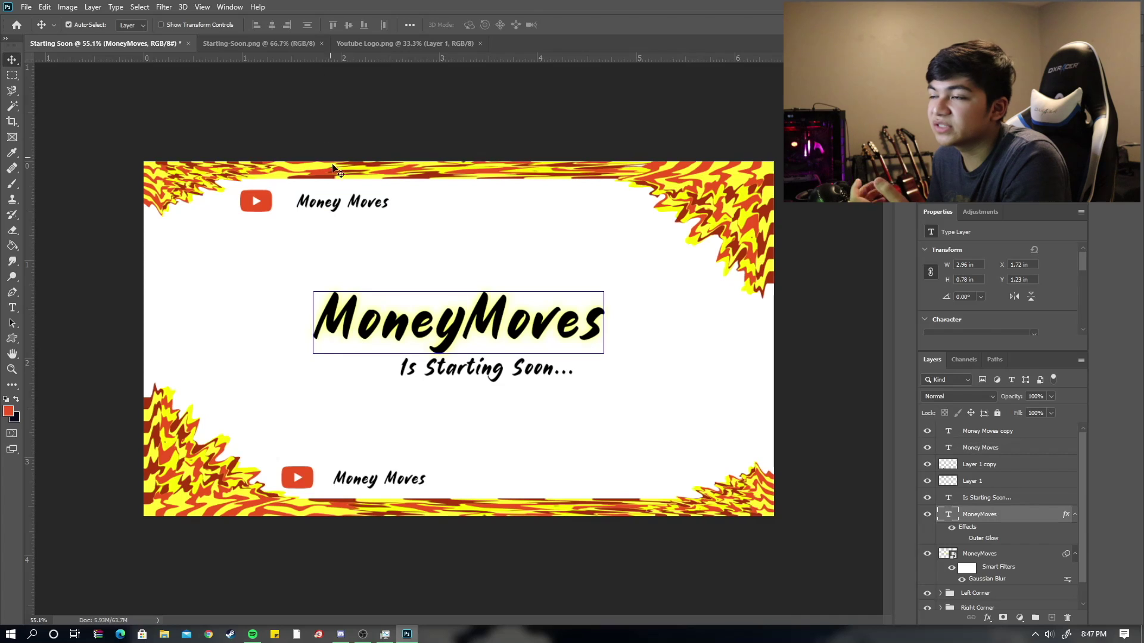
click(202, 7)
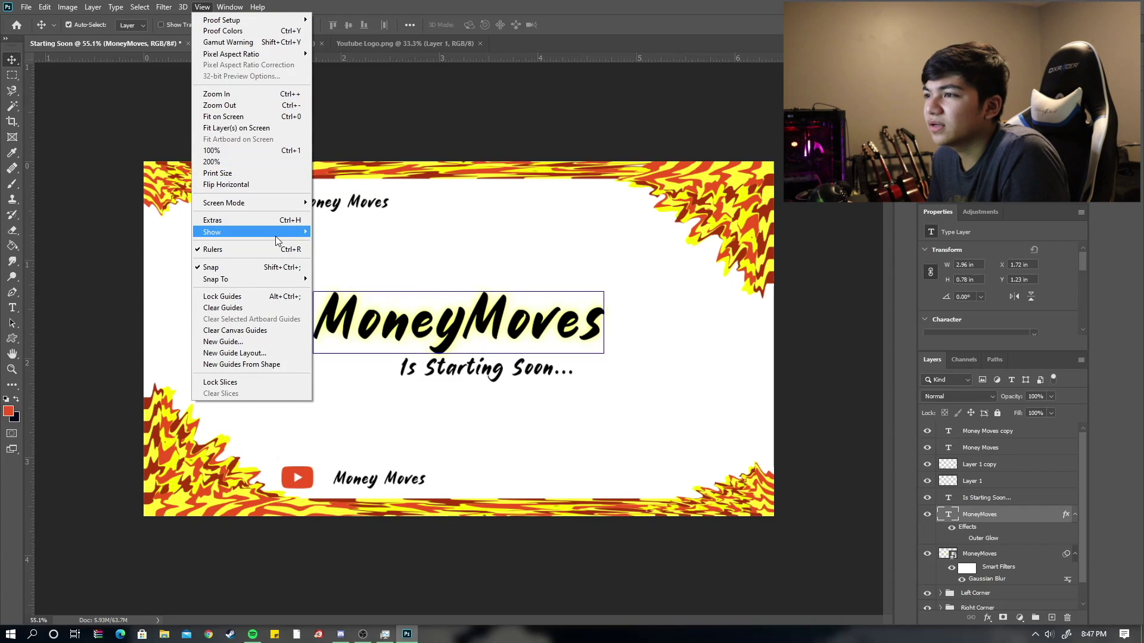
mouse_move(276, 236)
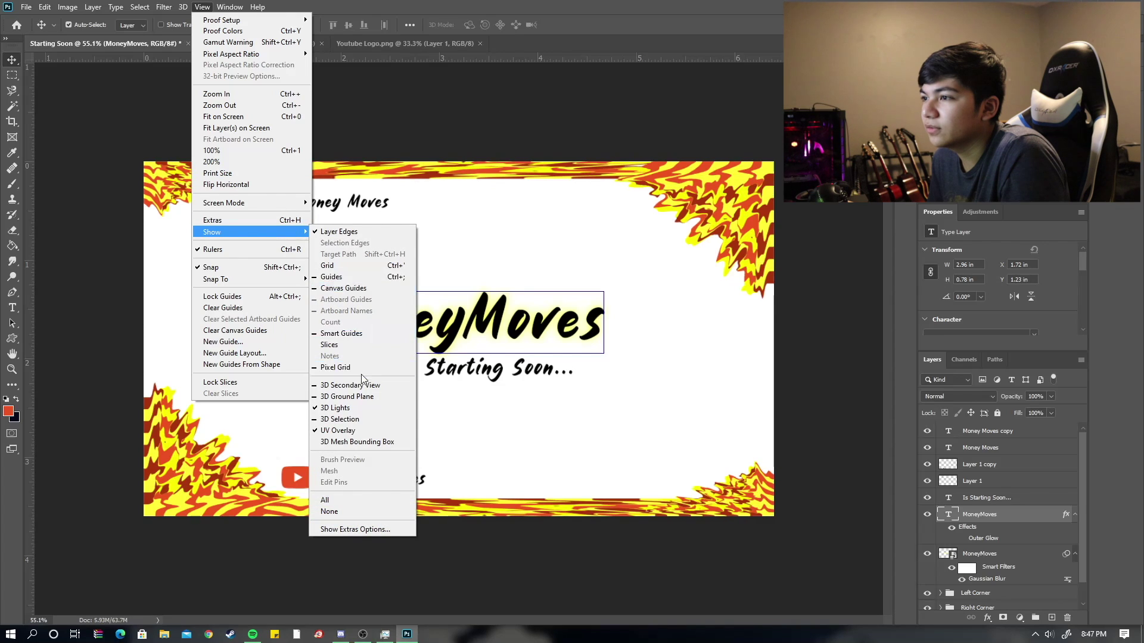
click(369, 233)
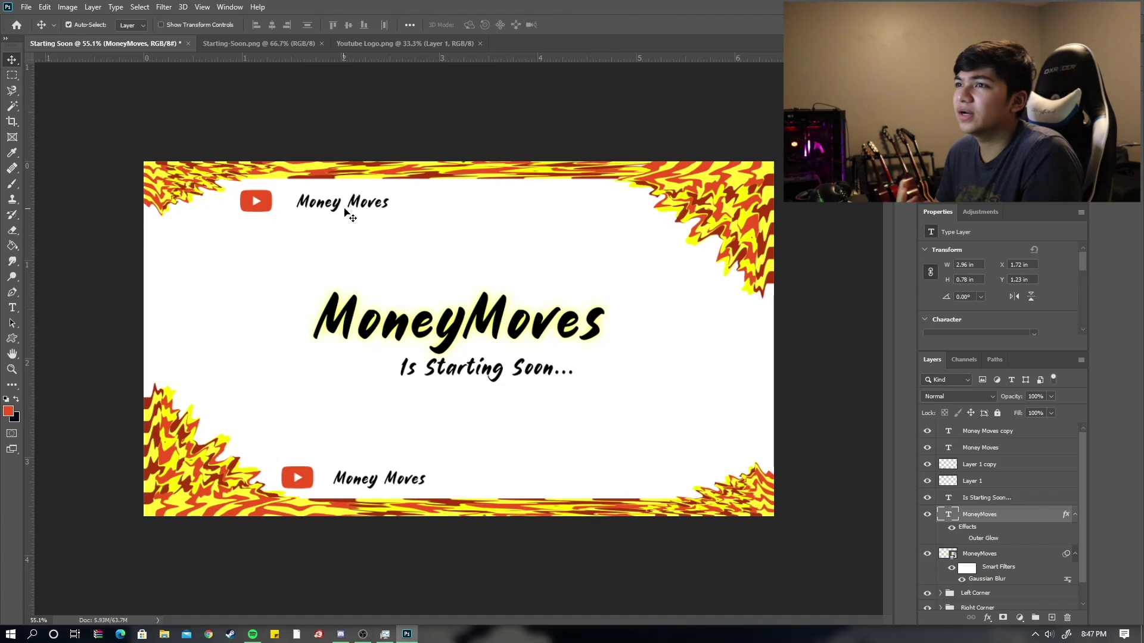
Select the bottom-left flame corner layer and open the Filter Gallery
click(164, 7)
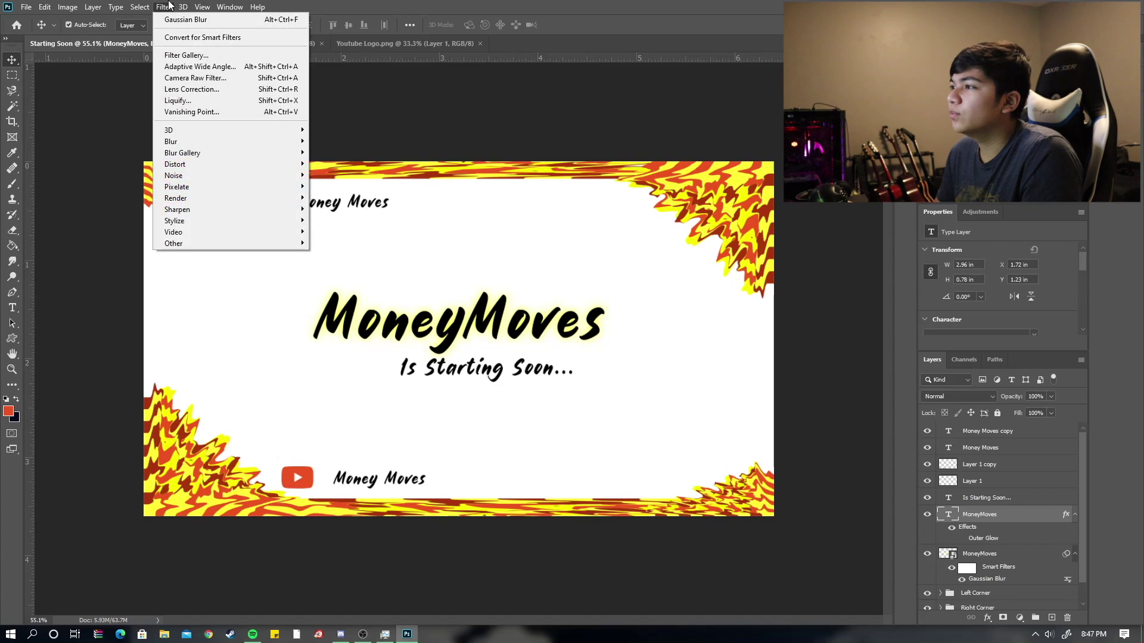
mouse_move(183, 6)
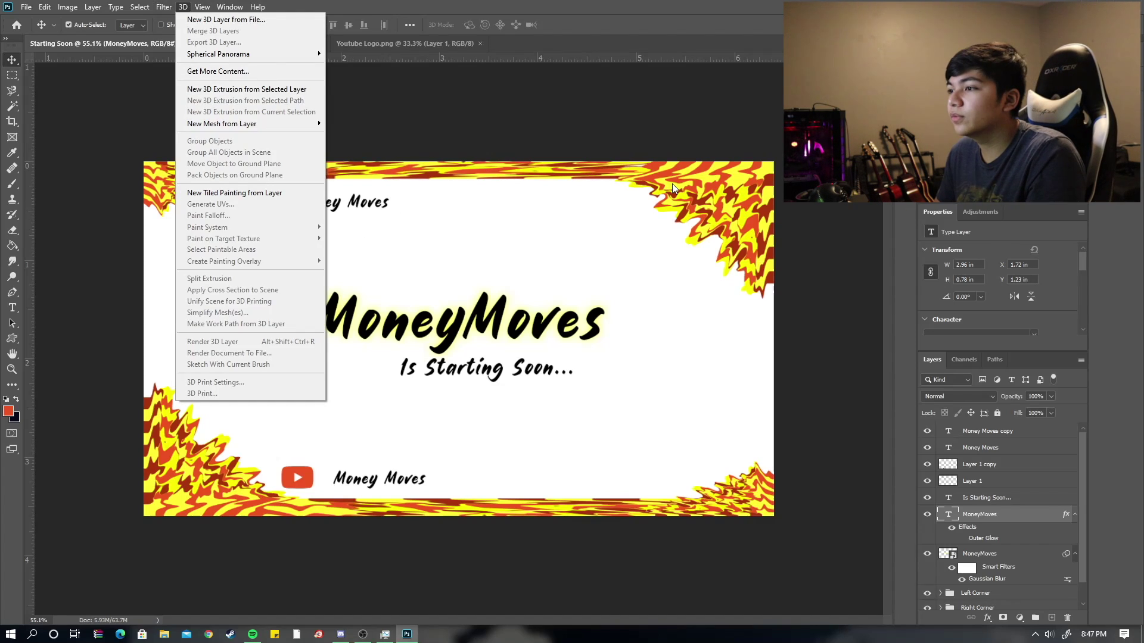
click(419, 204)
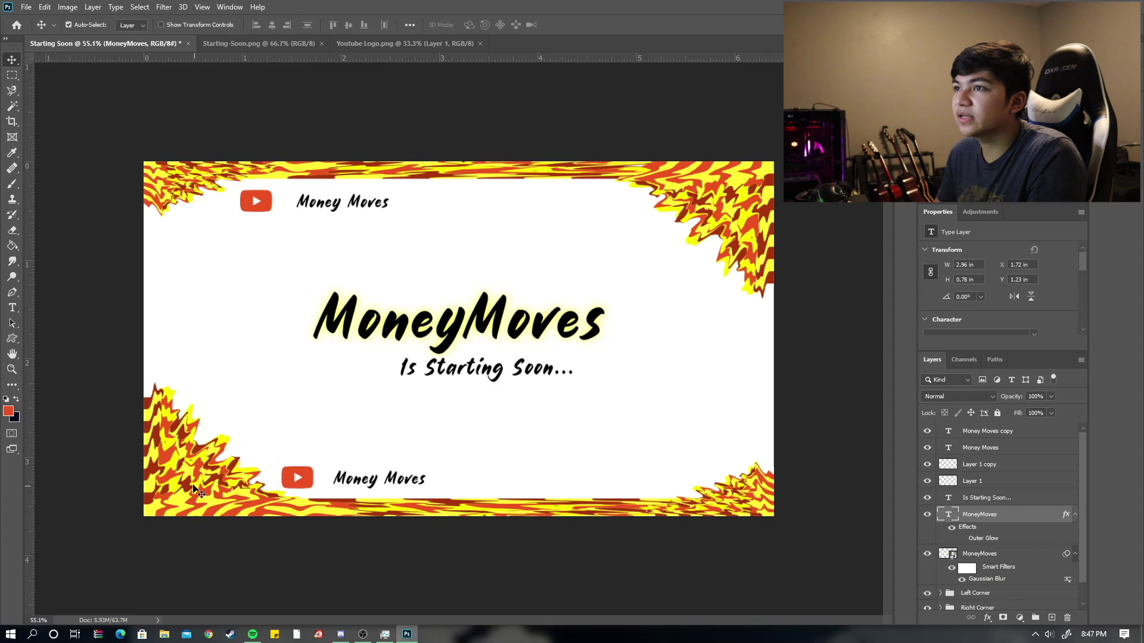
click(163, 482)
click(164, 7)
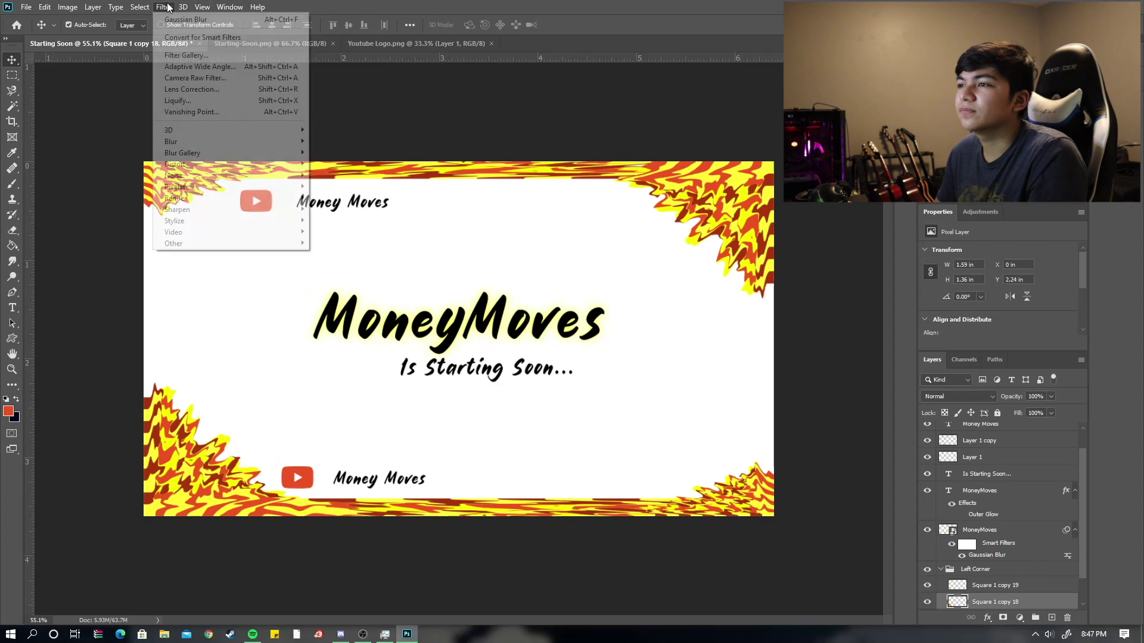
mouse_move(232, 164)
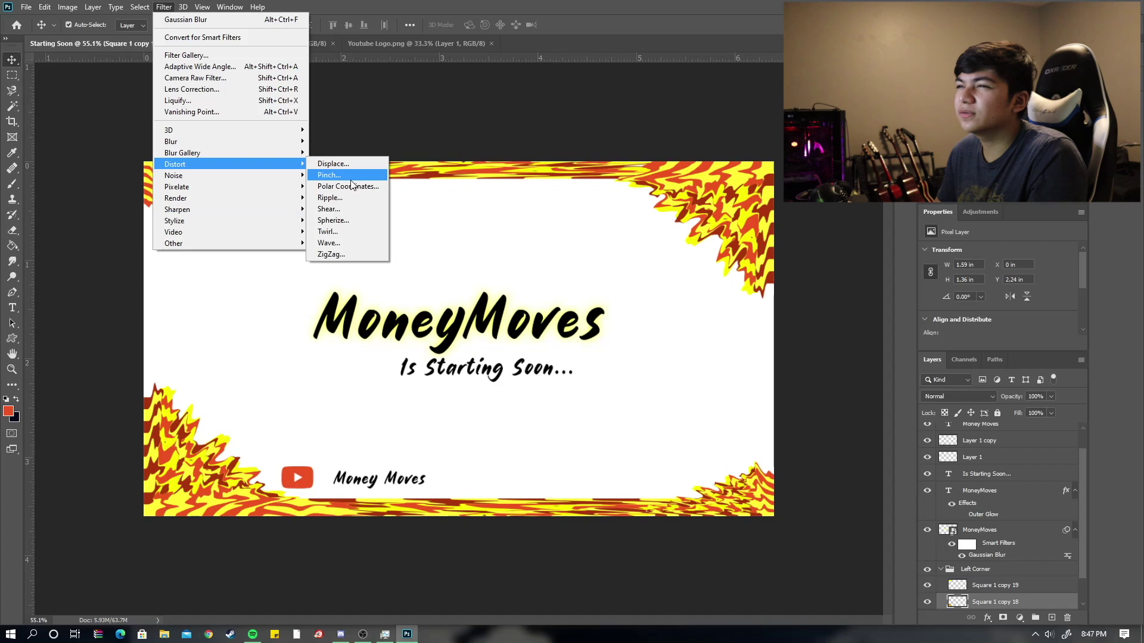
mouse_move(222, 186)
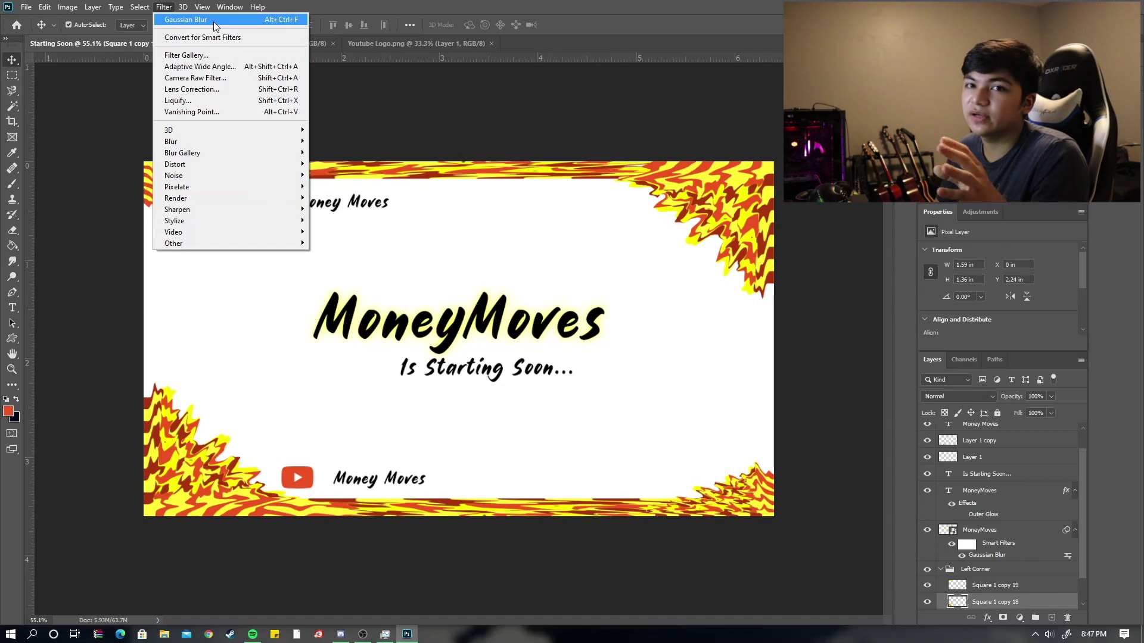
click(227, 51)
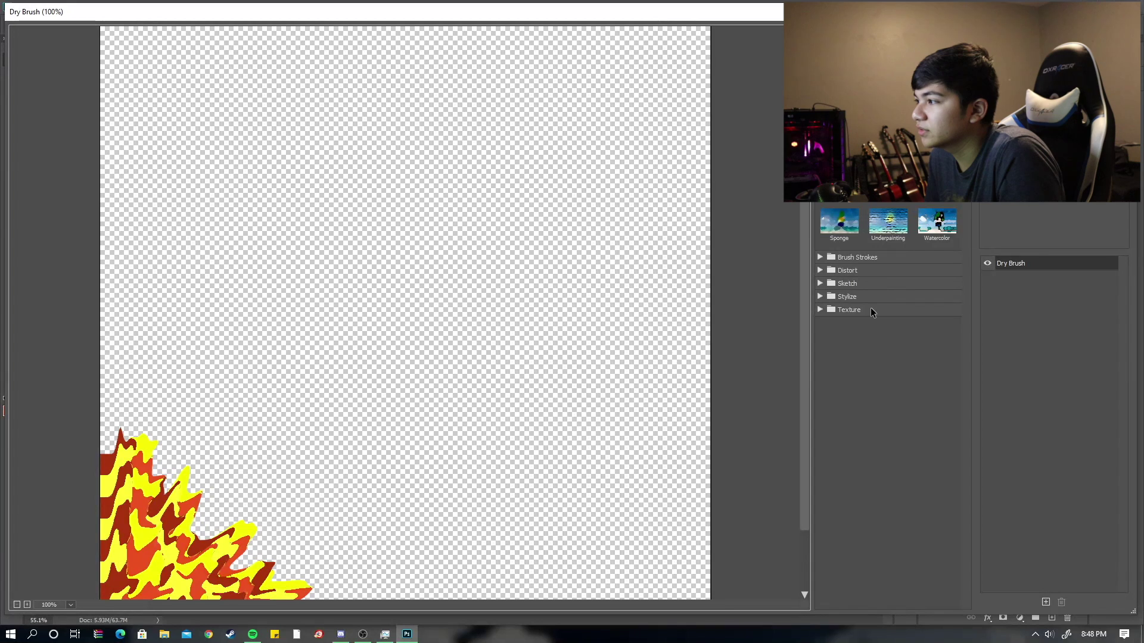
Preview the Texture filters and apply Stained Glass to the flame corner
click(819, 310)
click(840, 329)
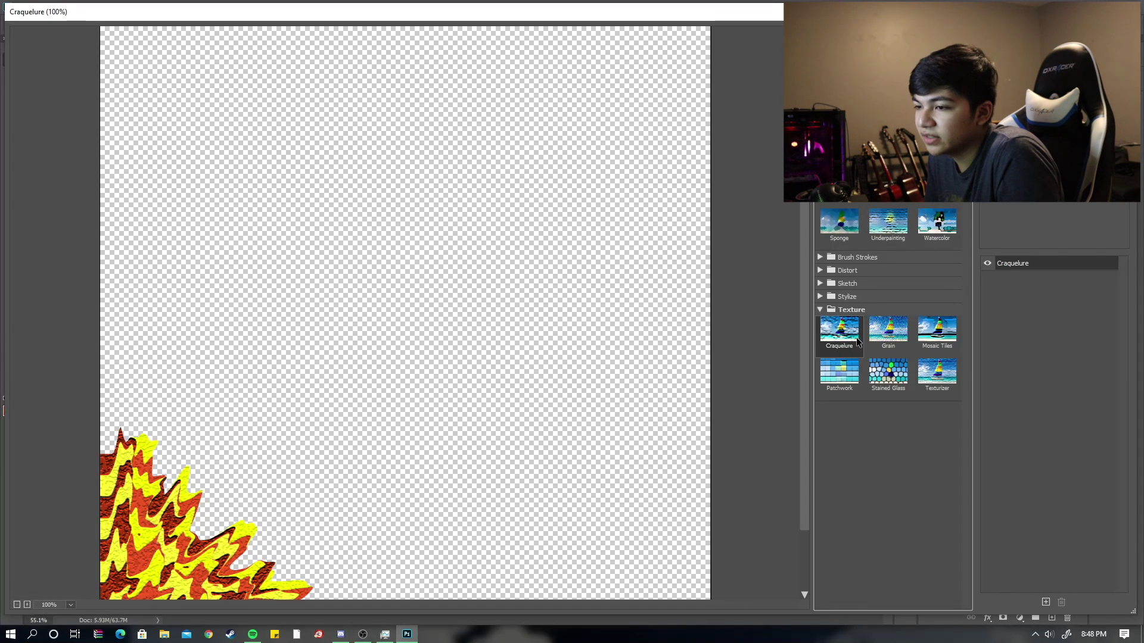
click(852, 380)
click(885, 373)
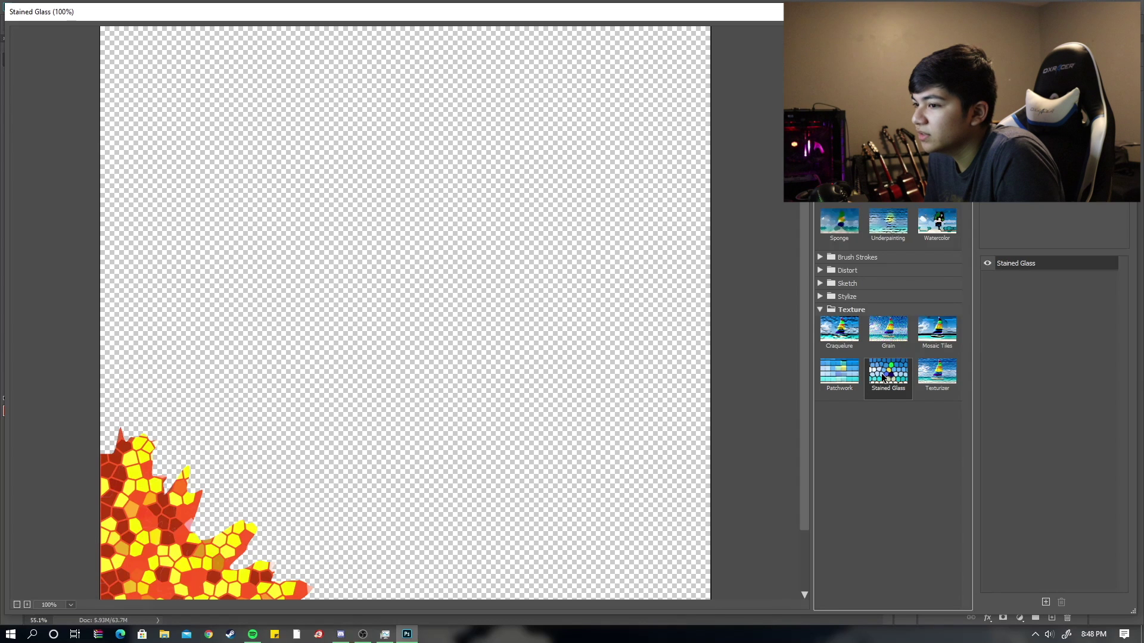
click(921, 386)
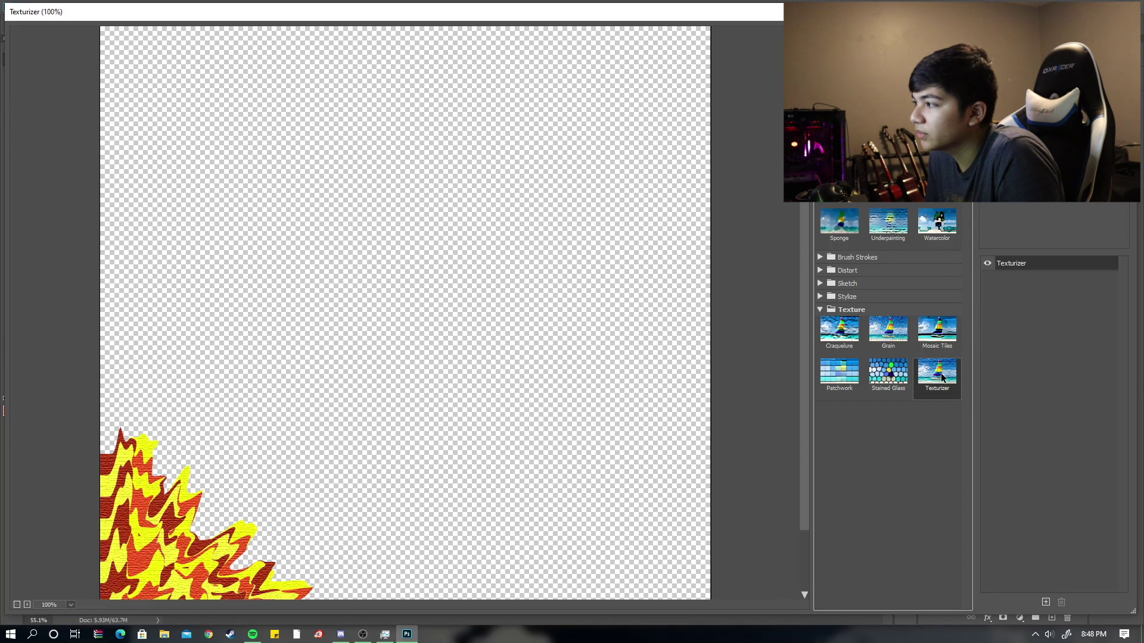
click(896, 345)
click(925, 350)
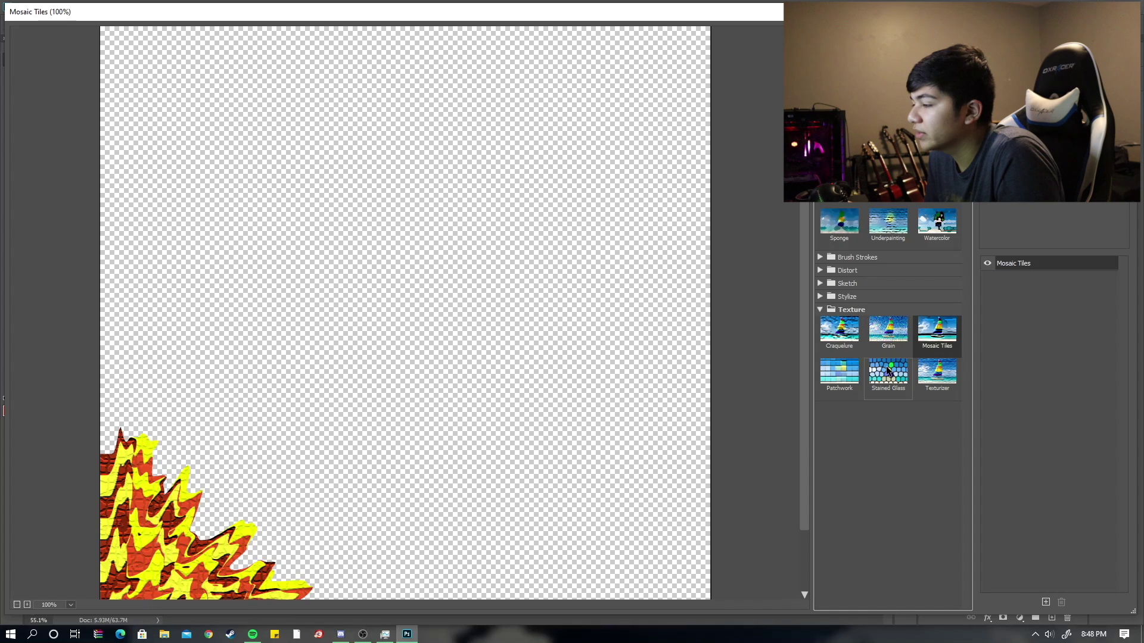
click(885, 365)
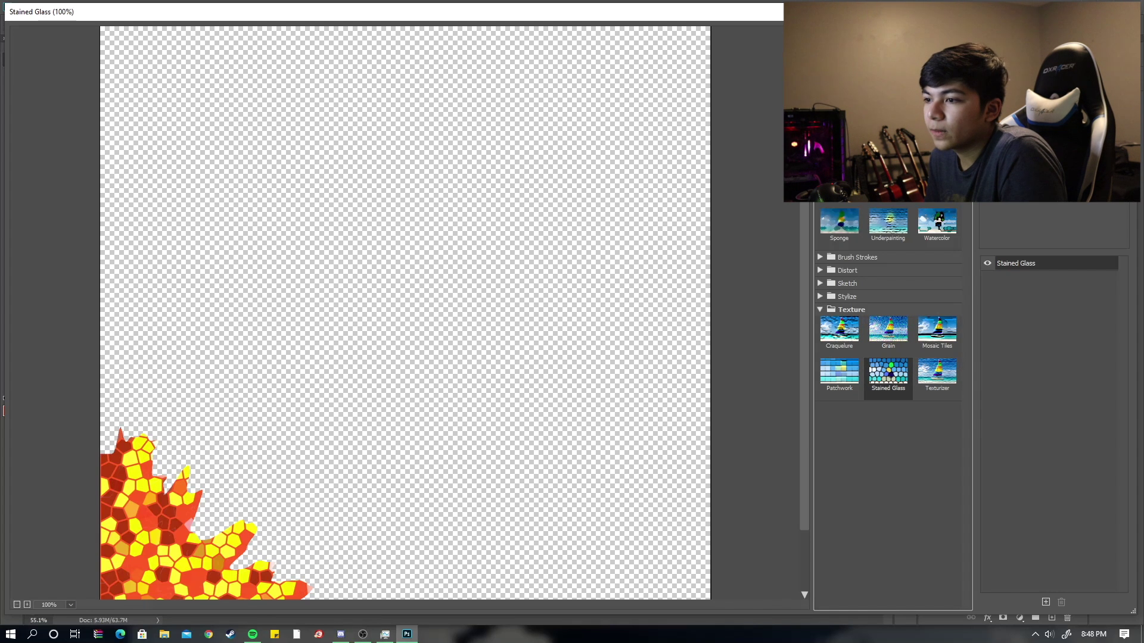
key(Return)
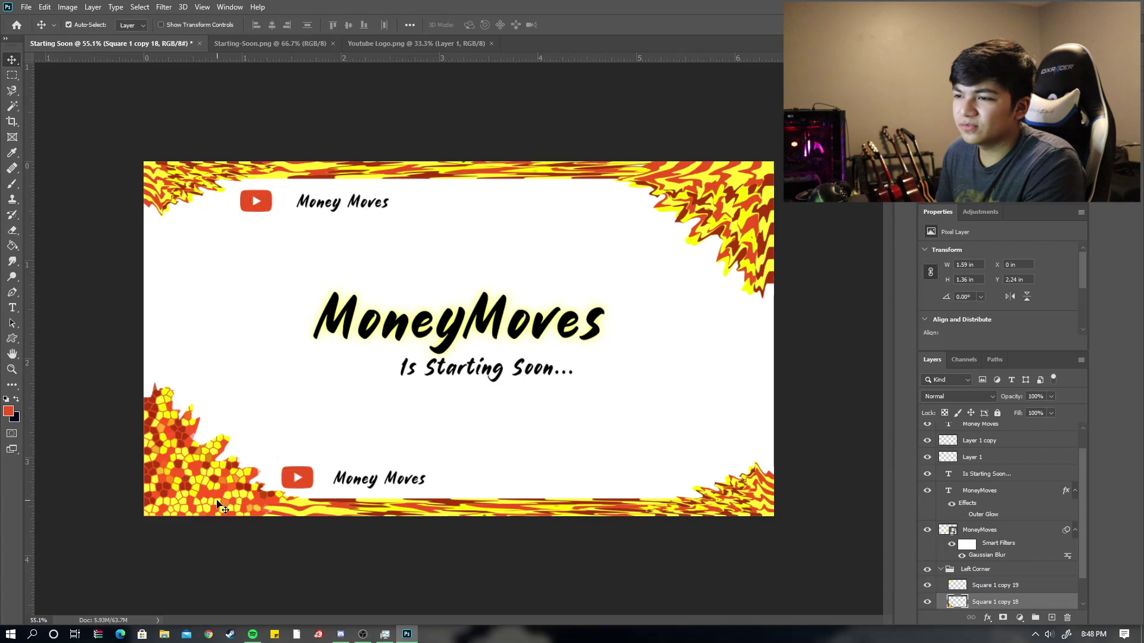
scroll(222, 506, up, 5)
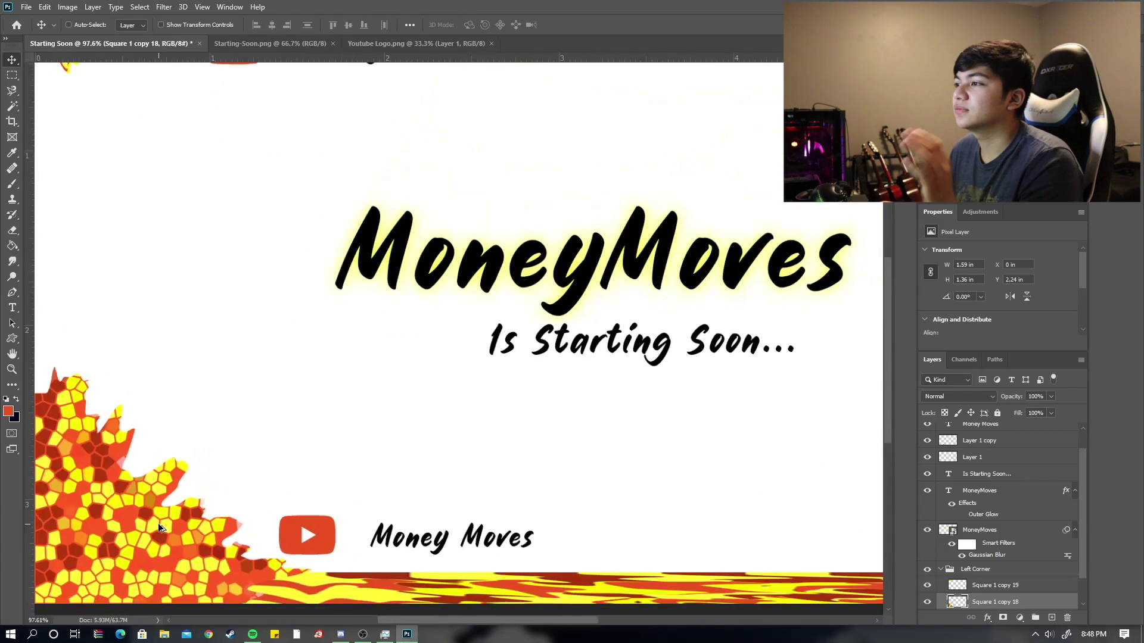
scroll(159, 523, down, 3)
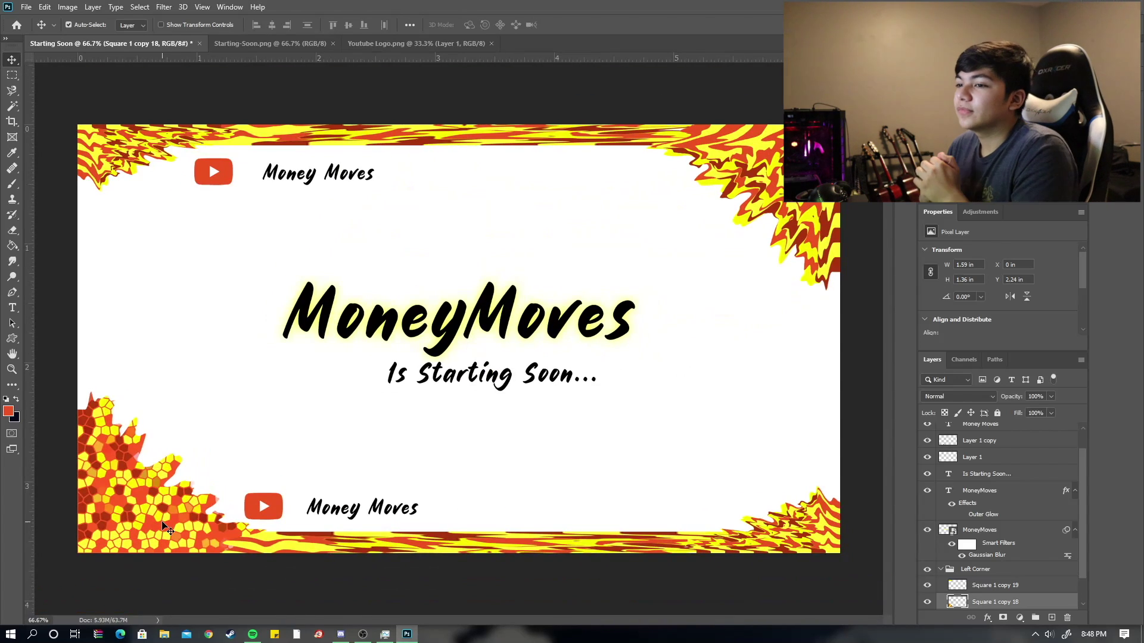